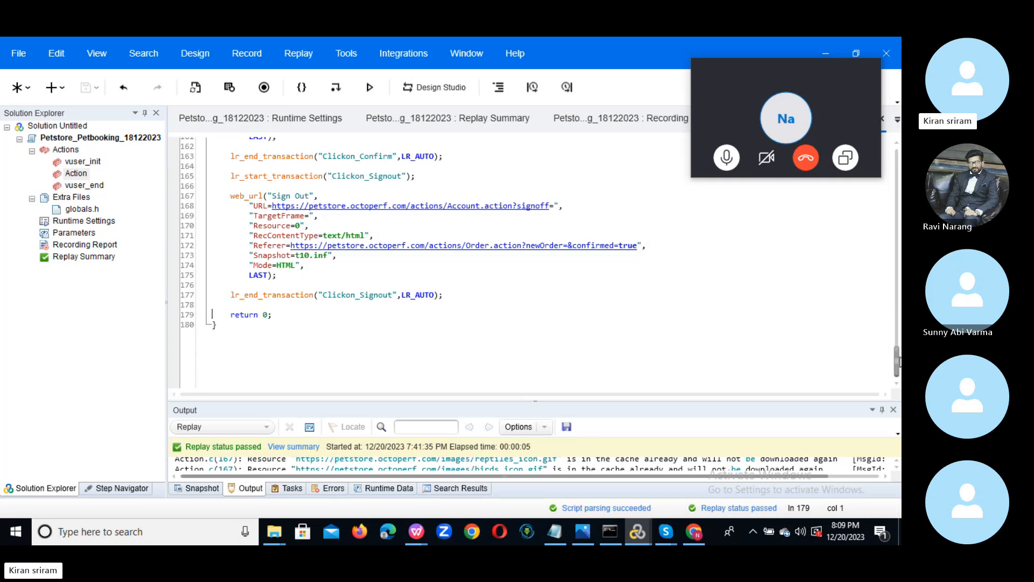
Scroll through the Petstore Action script, leaving a stray 0 before return 0 on line 179.
left_click_drag(898, 362, 899, 156)
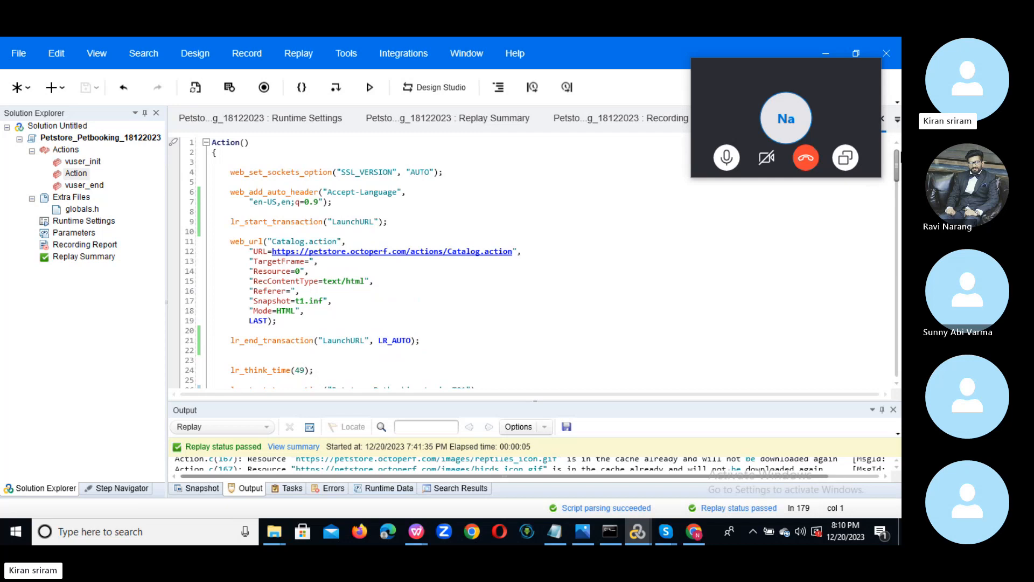
type("0    return 0;")
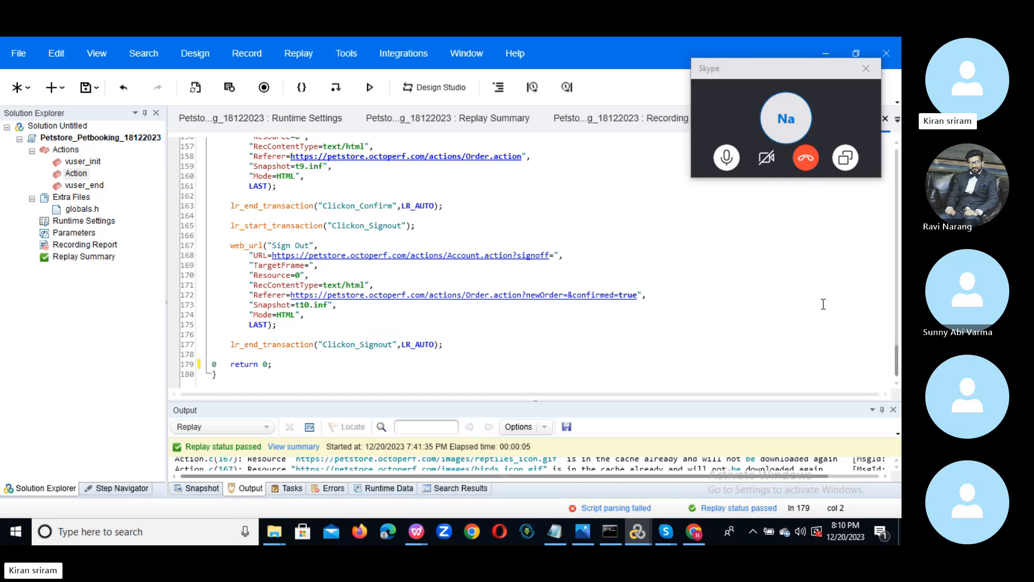
left_click_drag(897, 364, 891, 154)
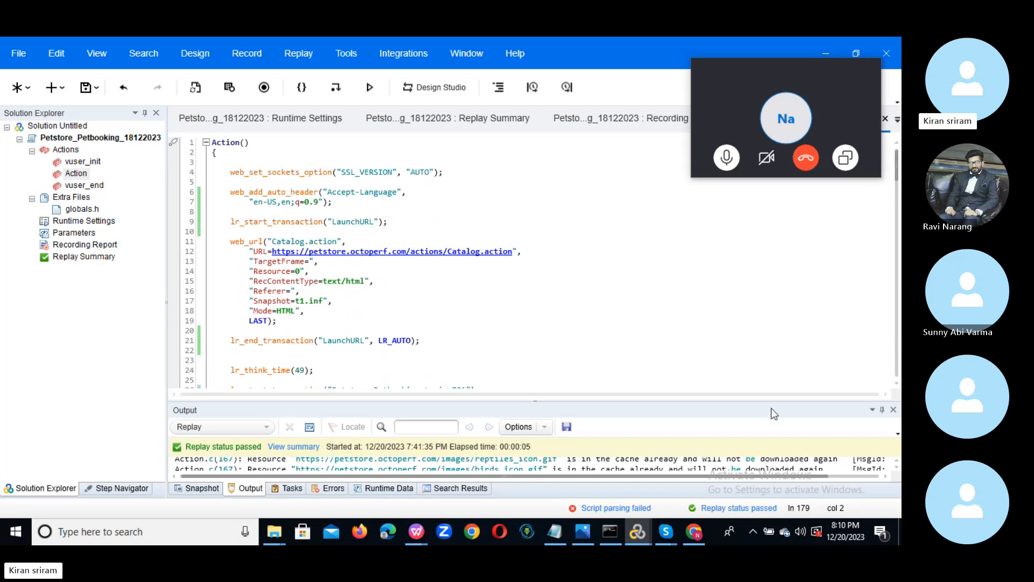
Open the JPetStore catalog page in a new browser tab via the 'pet' suggestion.
left_click(695, 532)
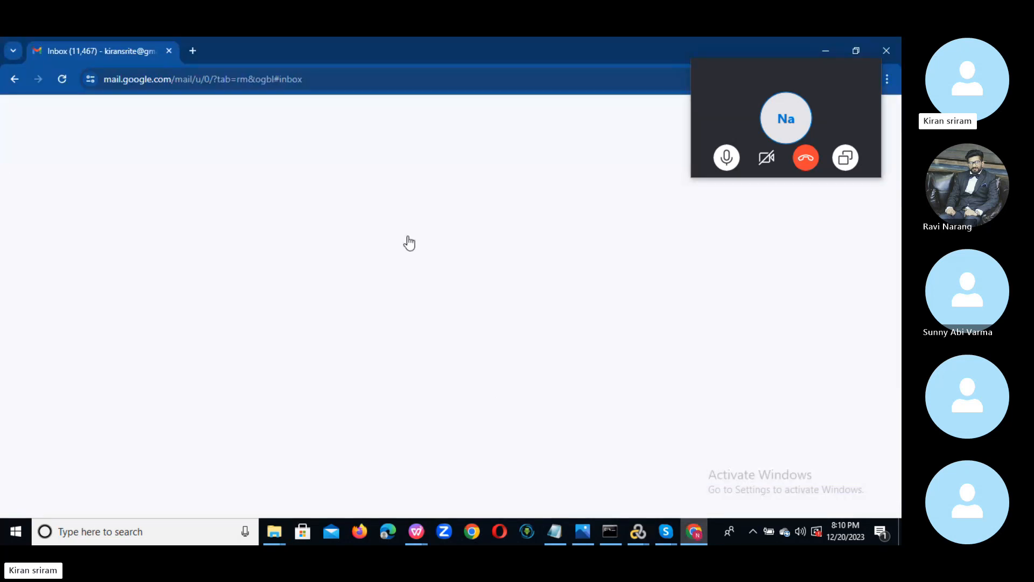
left_click(193, 51)
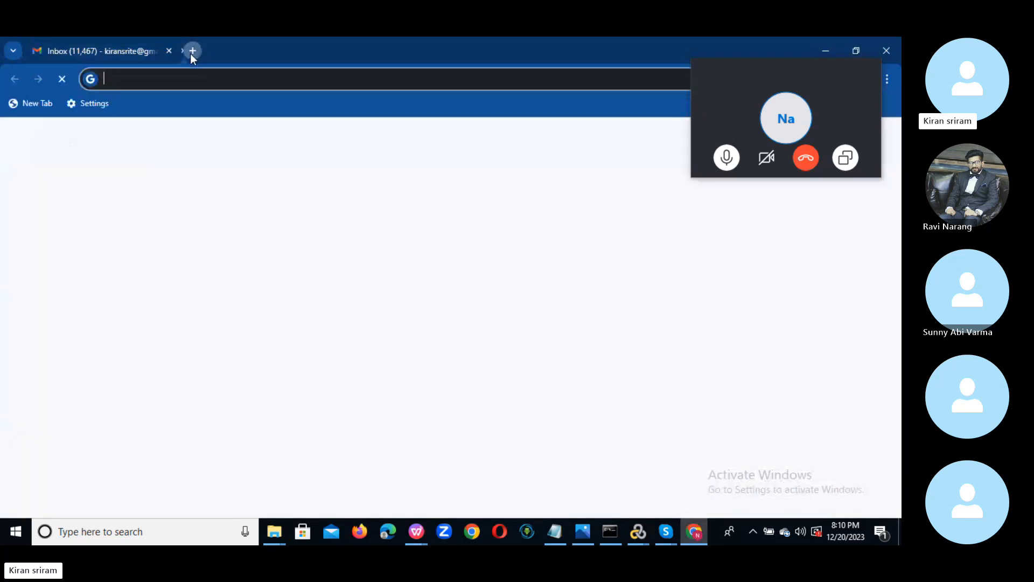
left_click(159, 77)
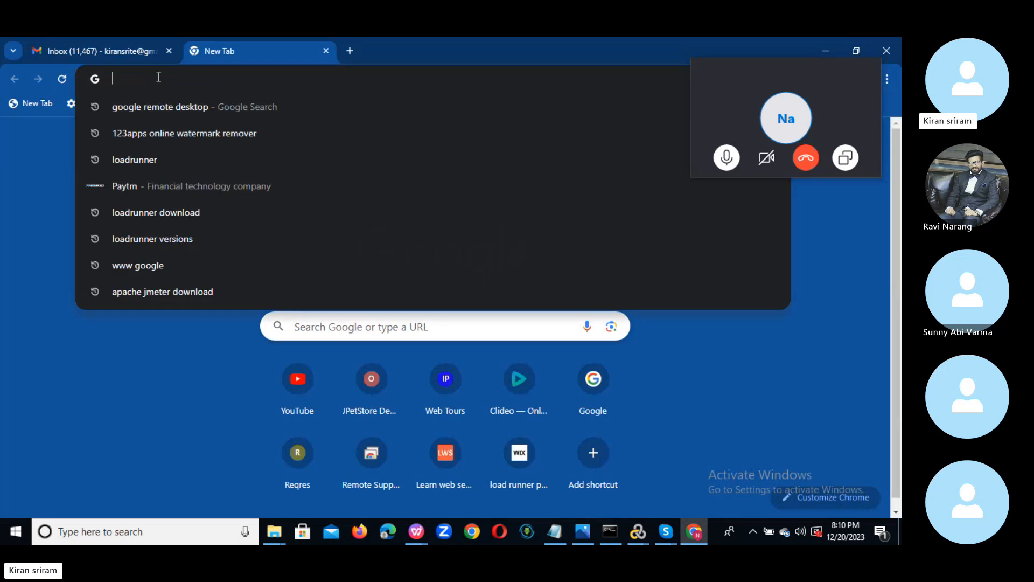
type("pet")
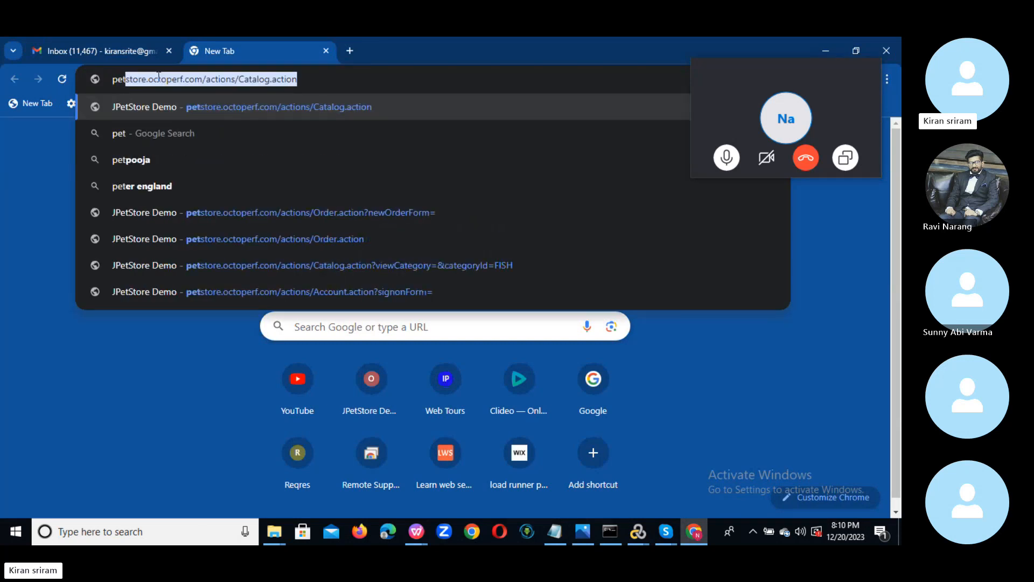
key("Return")
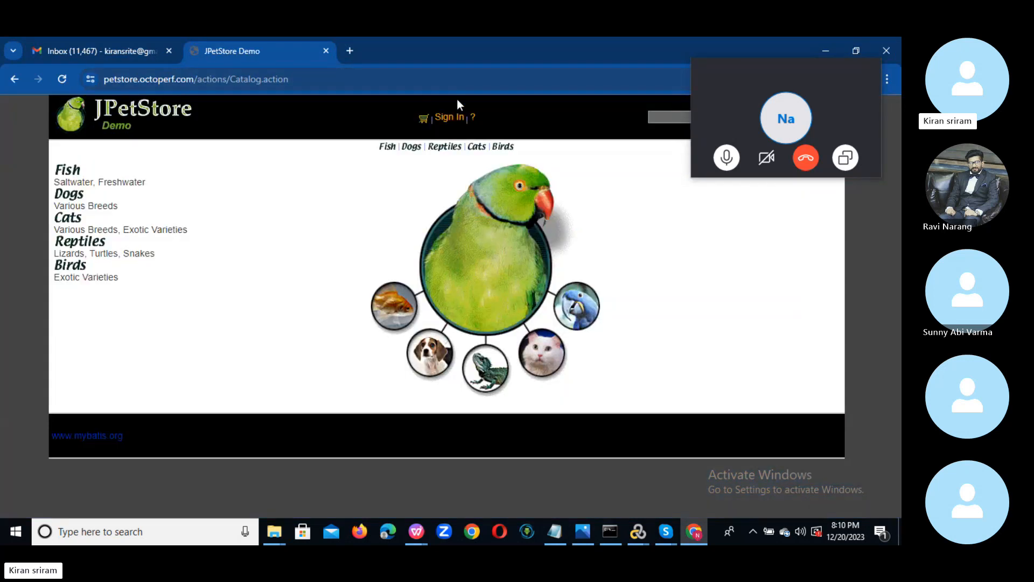
On the Sign In page, enter the demo username and replace the old password.
left_click(456, 119)
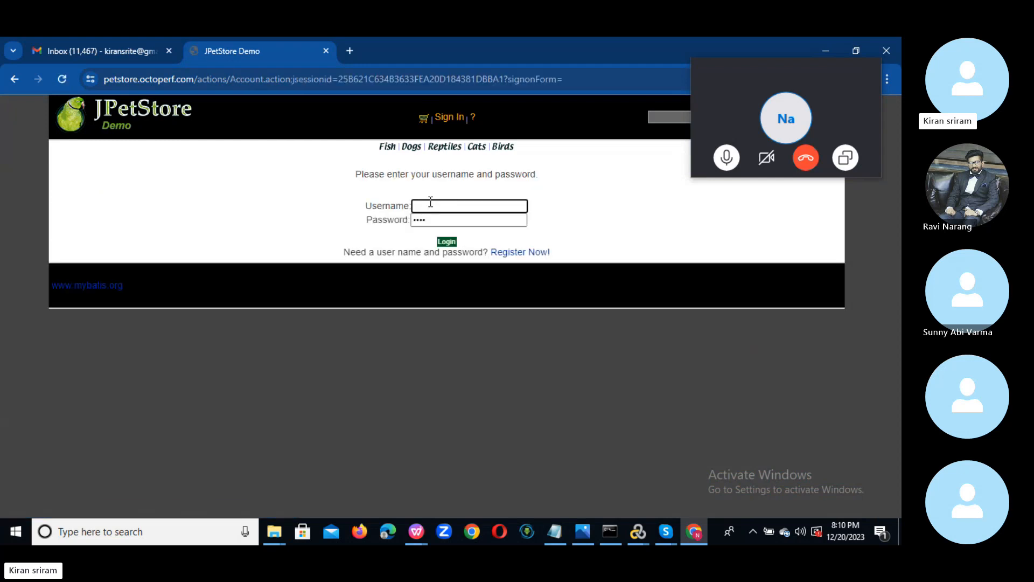
left_click(431, 206)
left_click(435, 226)
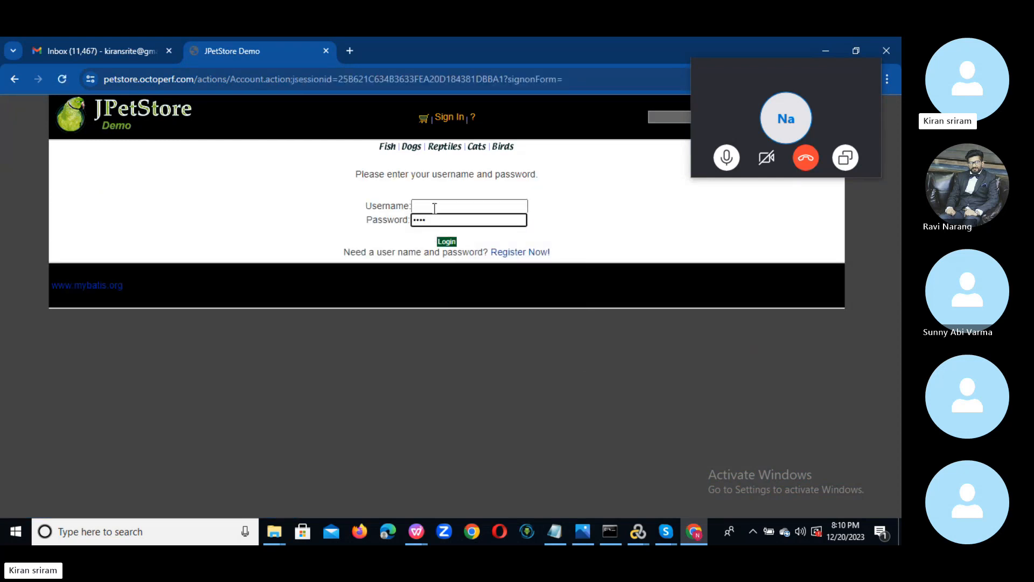
left_click(435, 207)
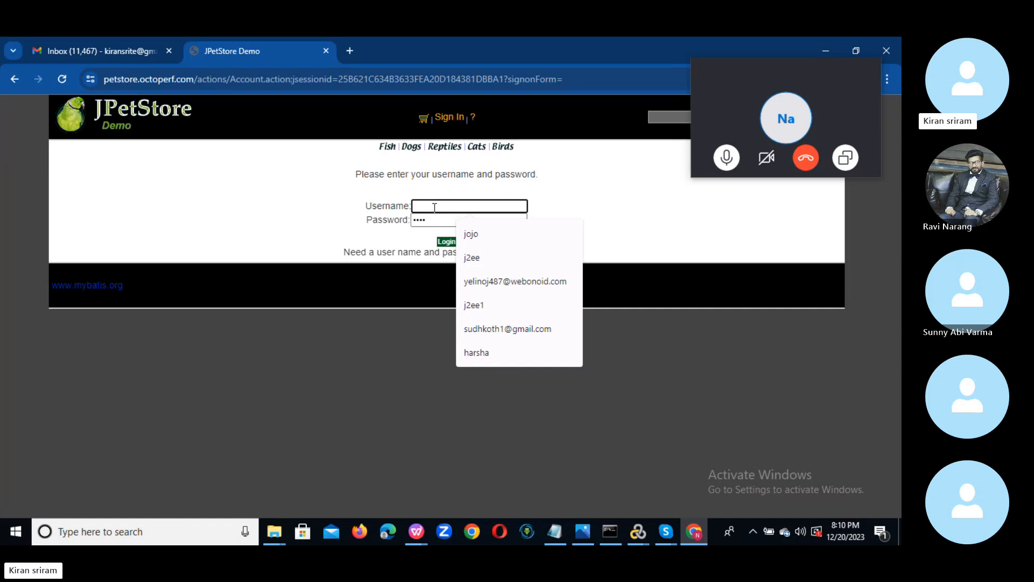
type("j2ee")
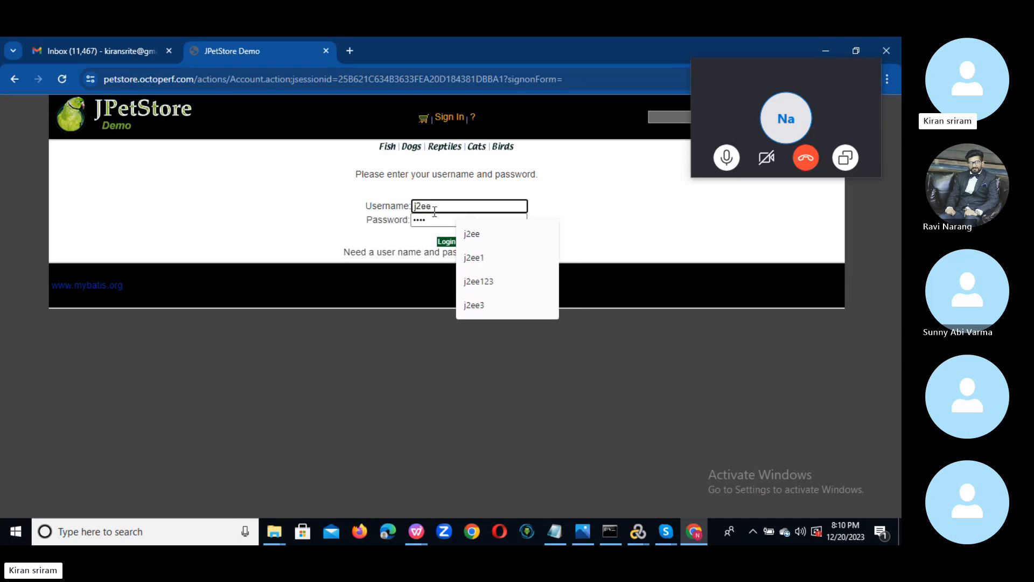
left_click_drag(434, 220, 310, 215)
key("BackSpace")
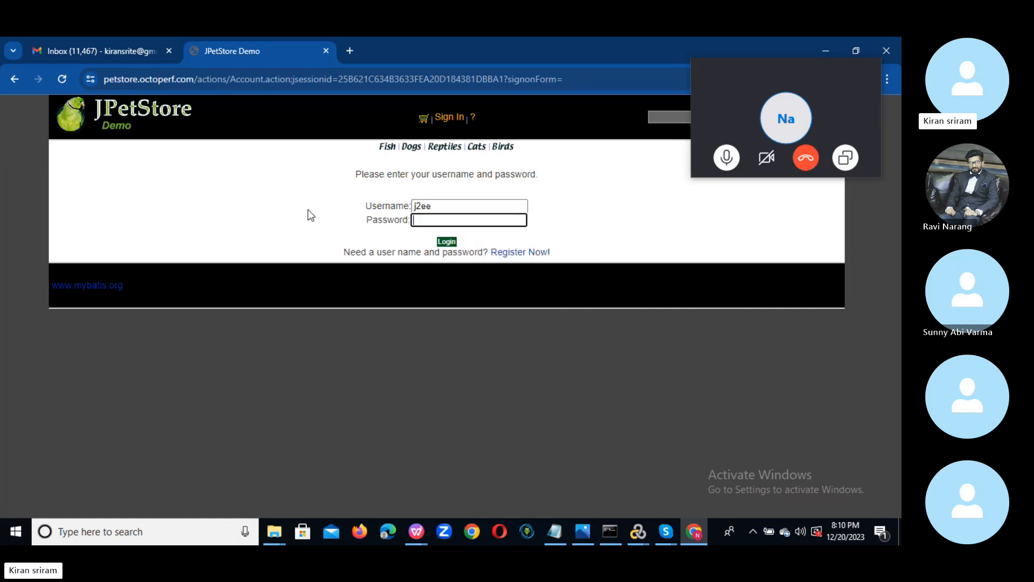
type("j2ee")
Log in and add the FI-SW-01 Angelfish (EST-1) to the cart, then proceed to checkout.
left_click(446, 242)
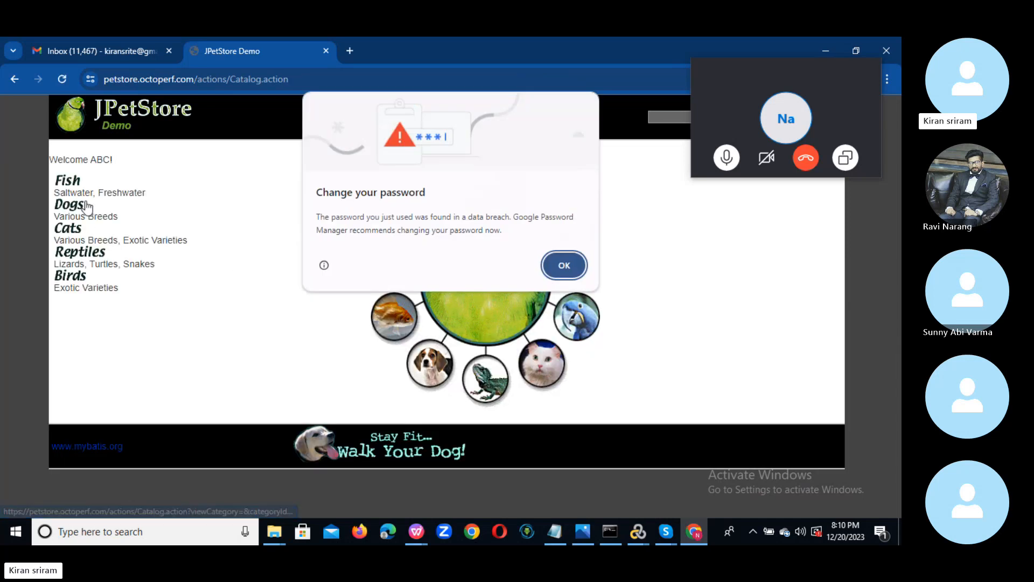
left_click(564, 266)
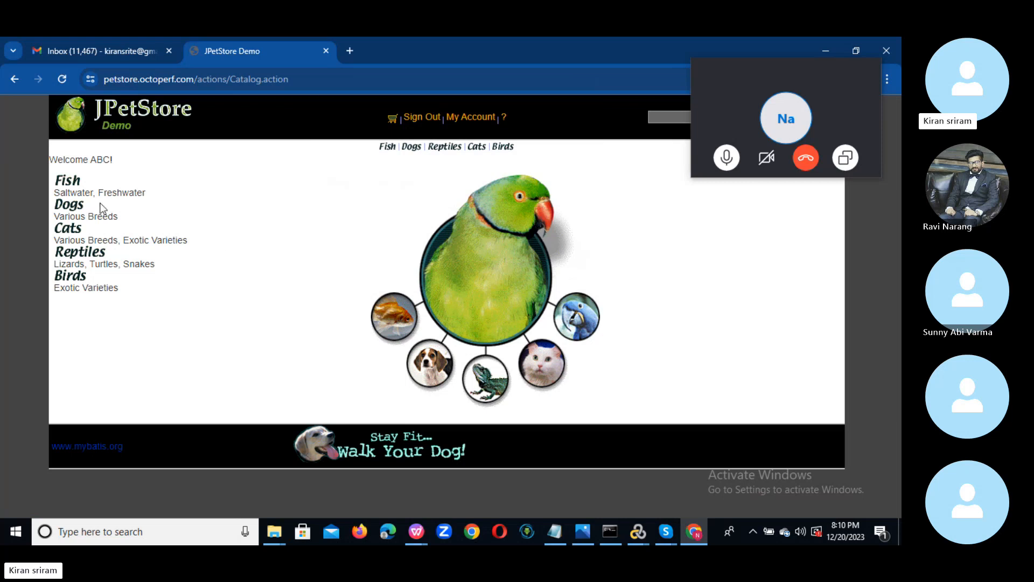
left_click(69, 183)
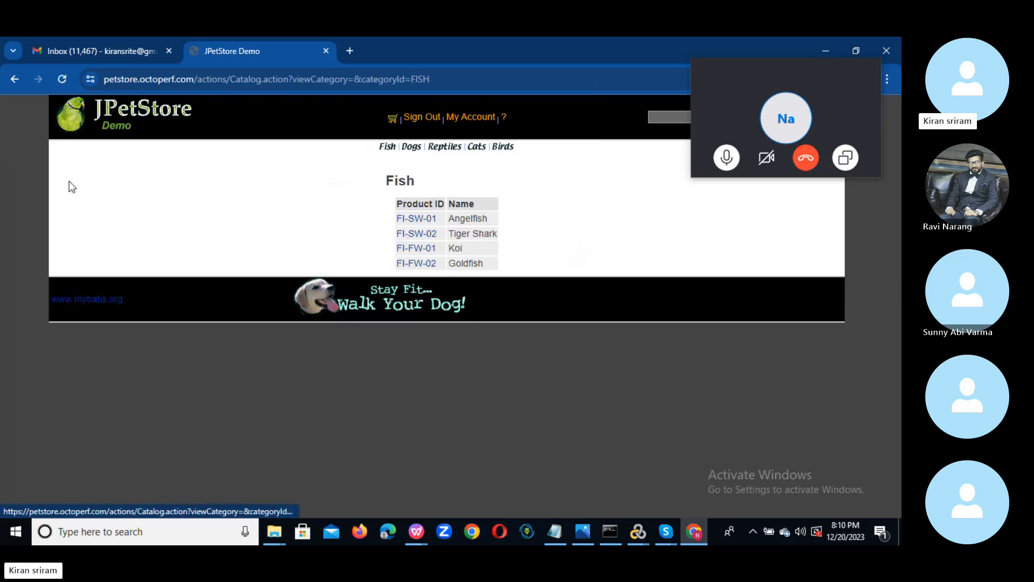
left_click(426, 223)
left_click(549, 218)
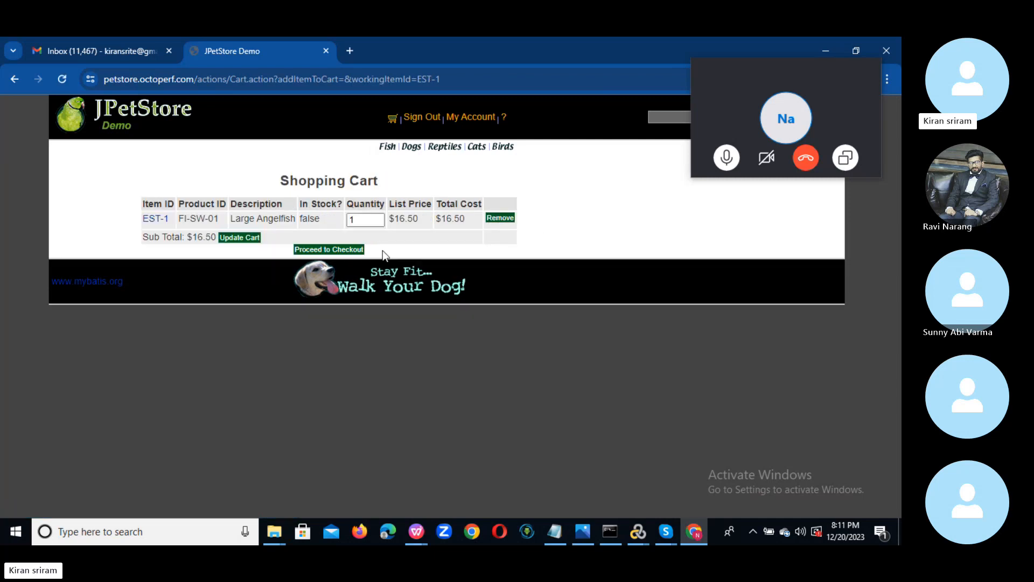
left_click(330, 249)
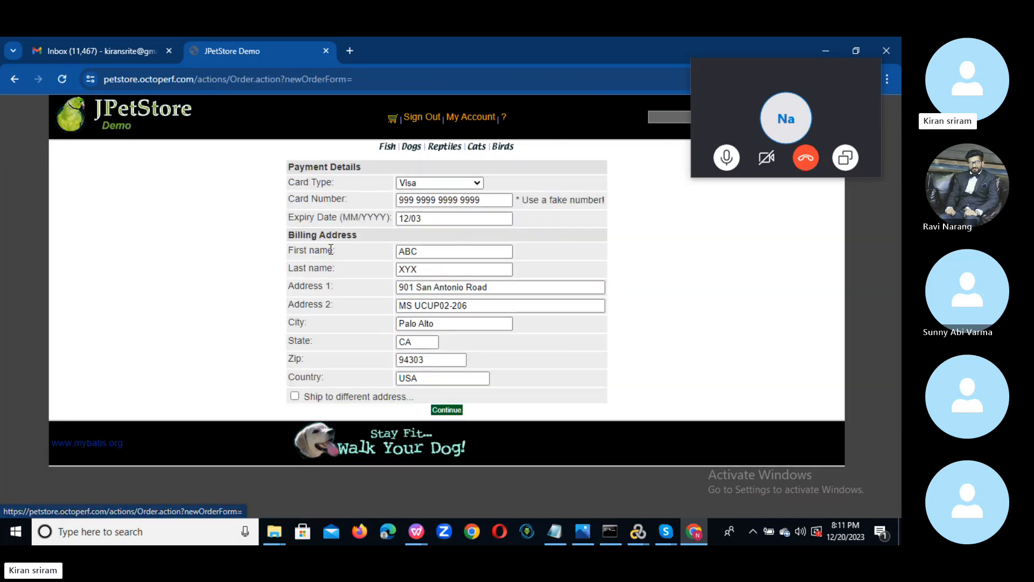
Pay with MasterCard, submit the billing details, confirm the order, and return to VuGen.
left_click(444, 184)
left_click(442, 205)
left_click(449, 200)
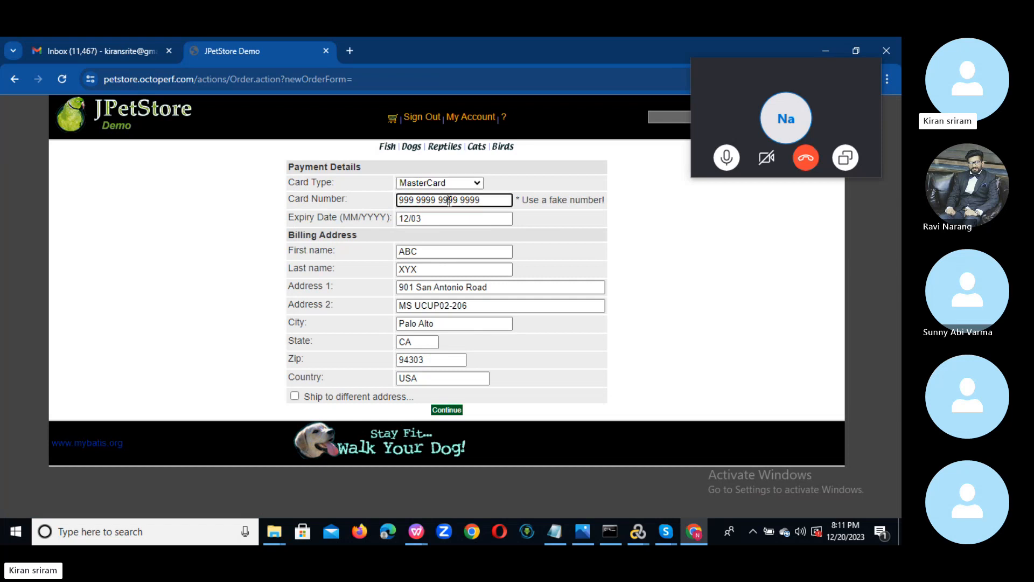
left_click(436, 218)
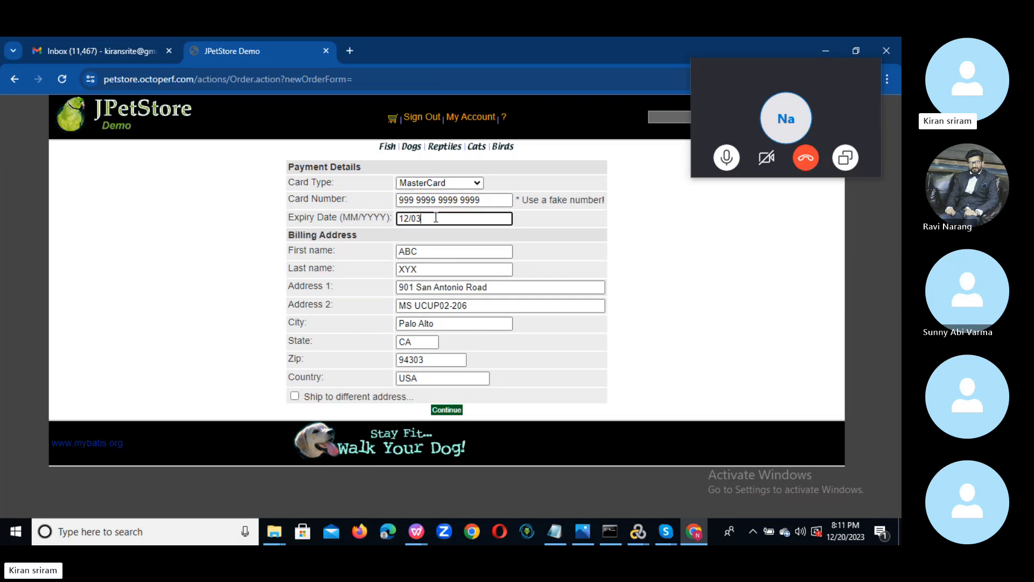
left_click(424, 250)
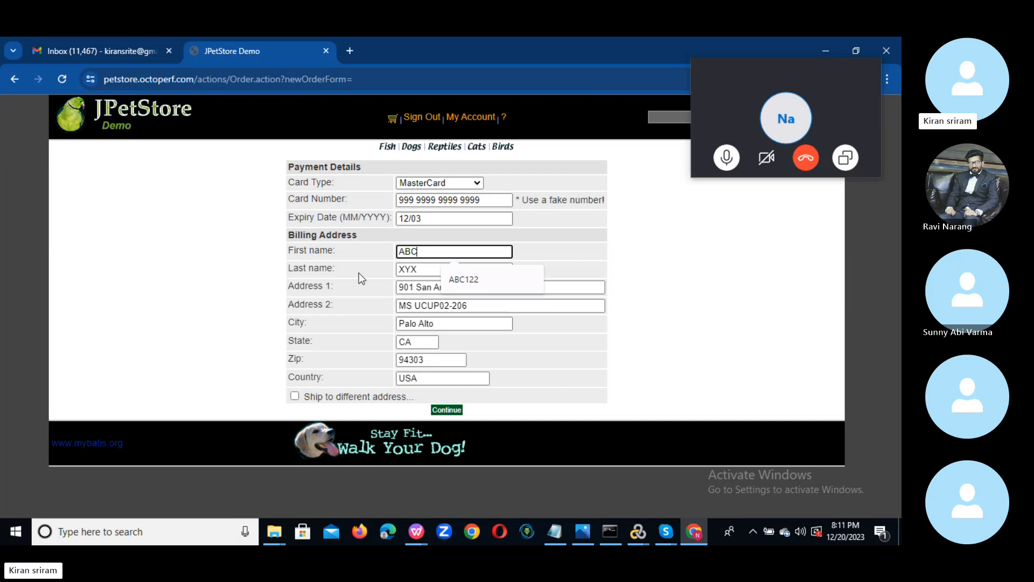
left_click(325, 302)
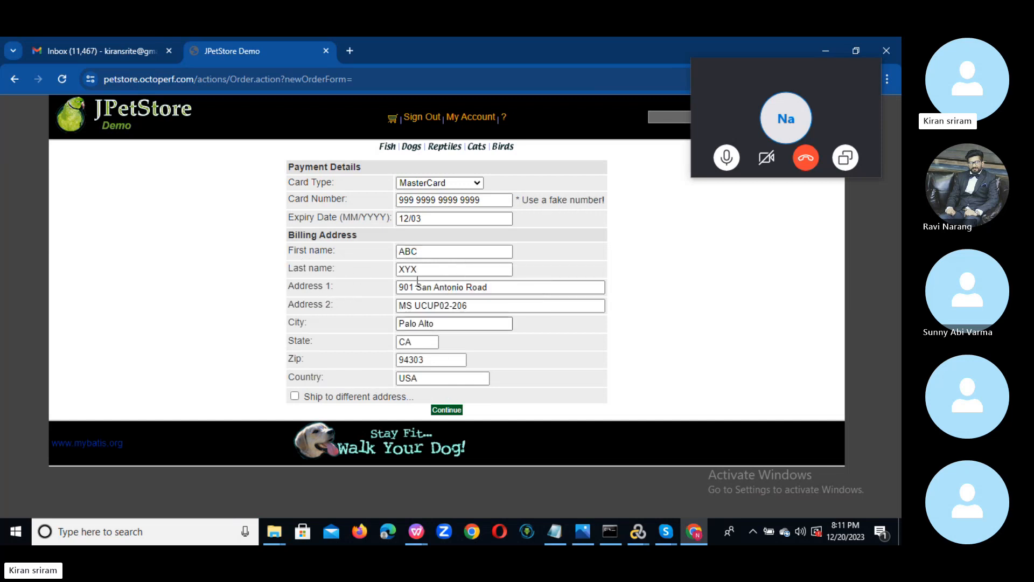
left_click(445, 410)
left_click(441, 472)
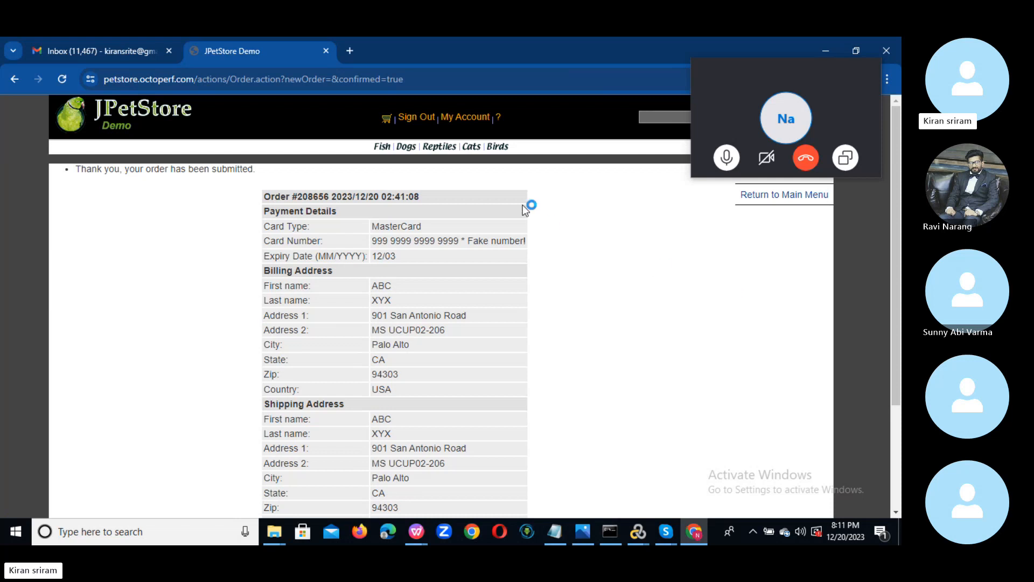
key("alt+Tab")
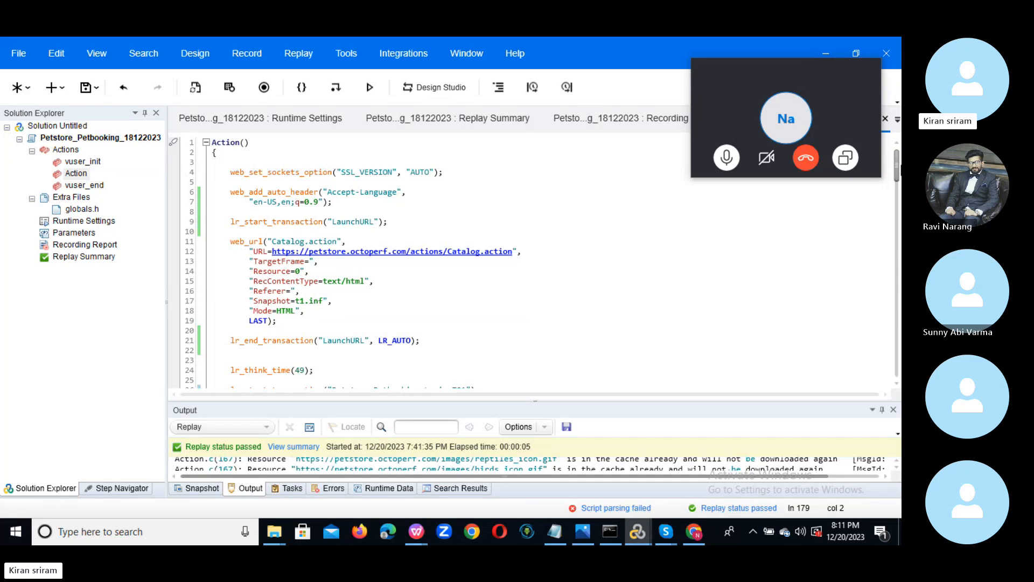
Review the Clickon_Pet sm_fish.gif request and the product page web_url request in Action.c.
left_click_drag(899, 171, 899, 208)
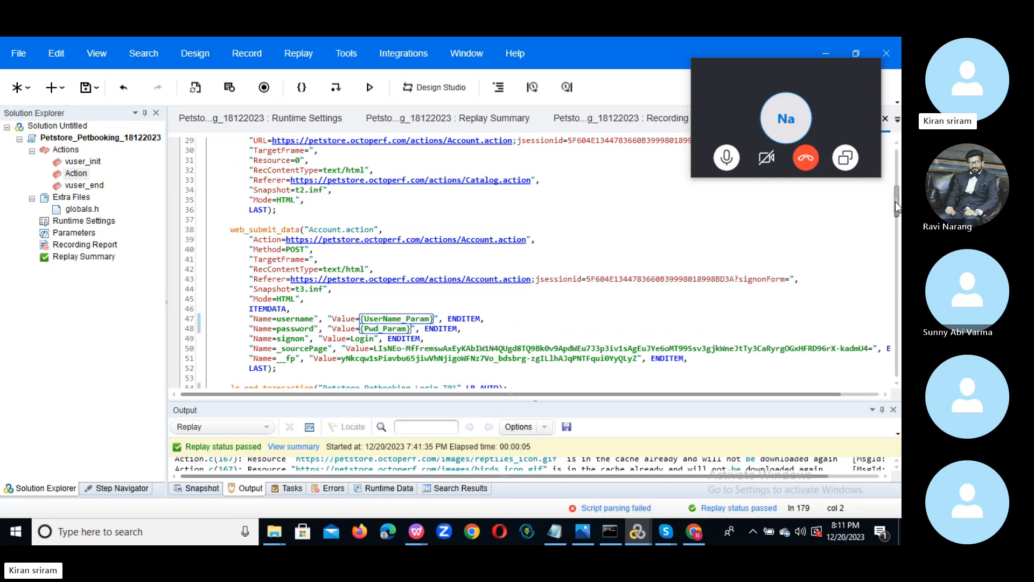
left_click_drag(897, 206, 895, 226)
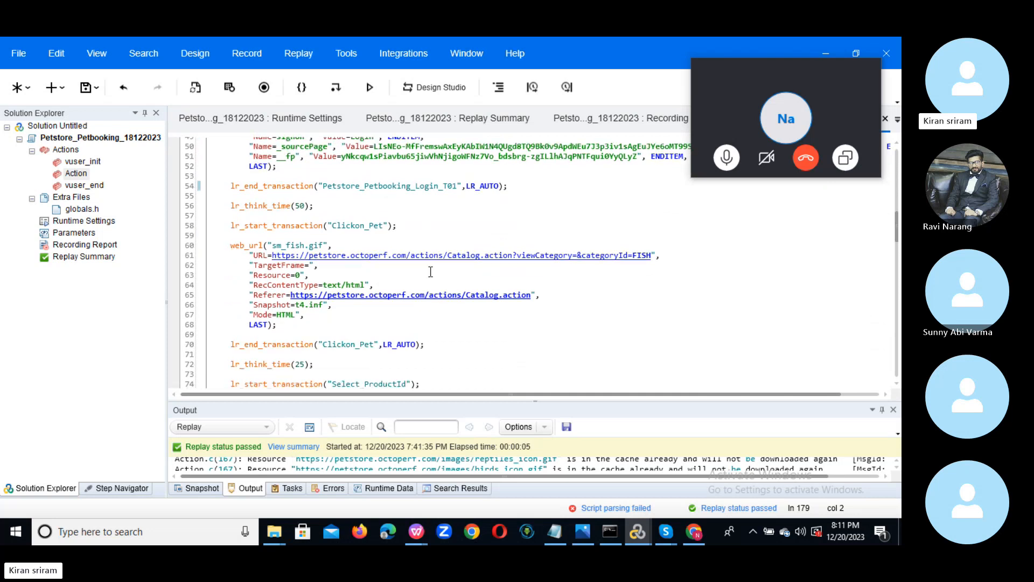
left_click_drag(221, 227, 424, 324)
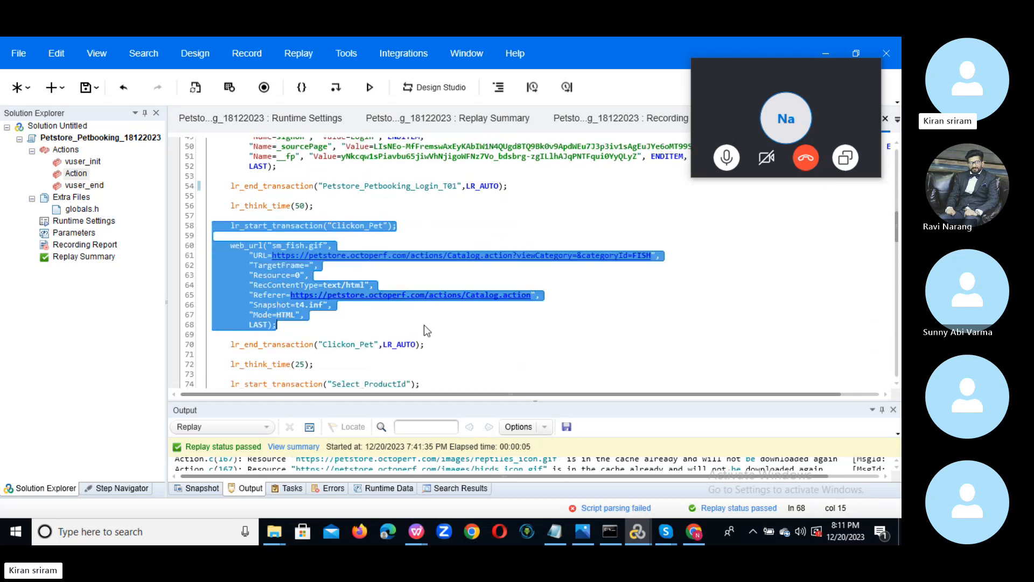
left_click(409, 324)
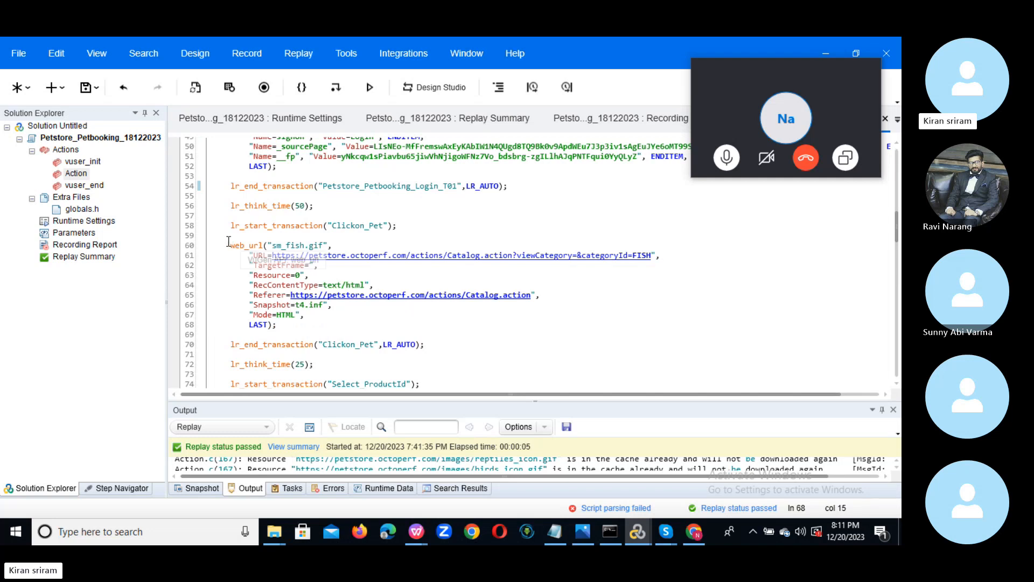
left_click_drag(229, 242, 322, 329)
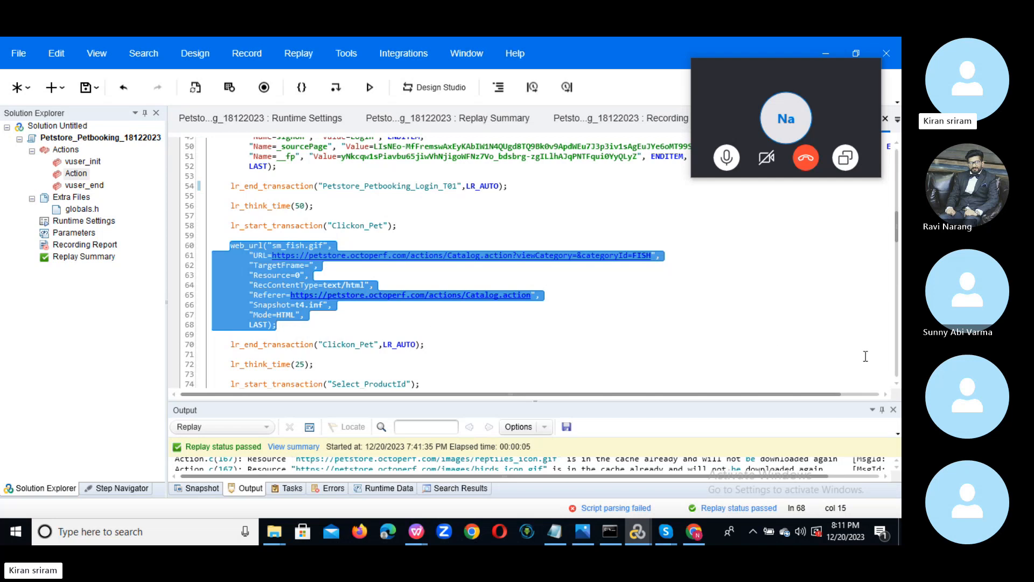
left_click(897, 383)
scroll(897, 383, "down", 5)
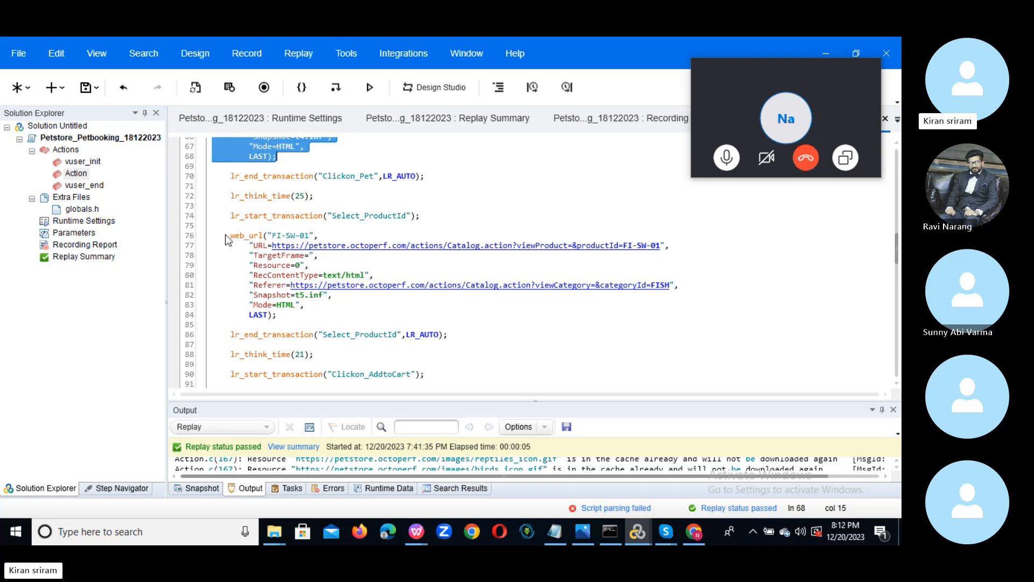
left_click_drag(229, 238, 348, 310)
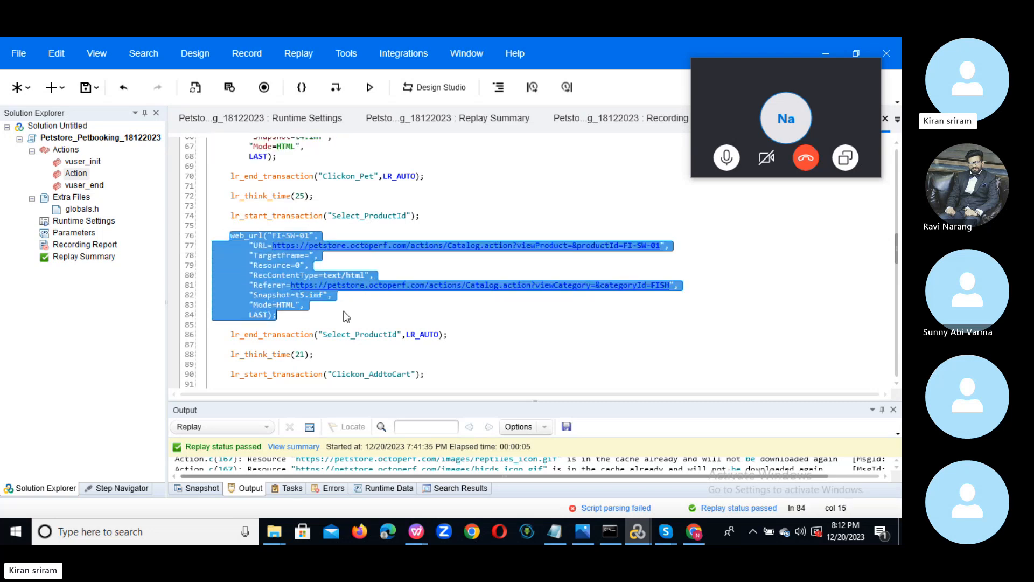
left_click(347, 315)
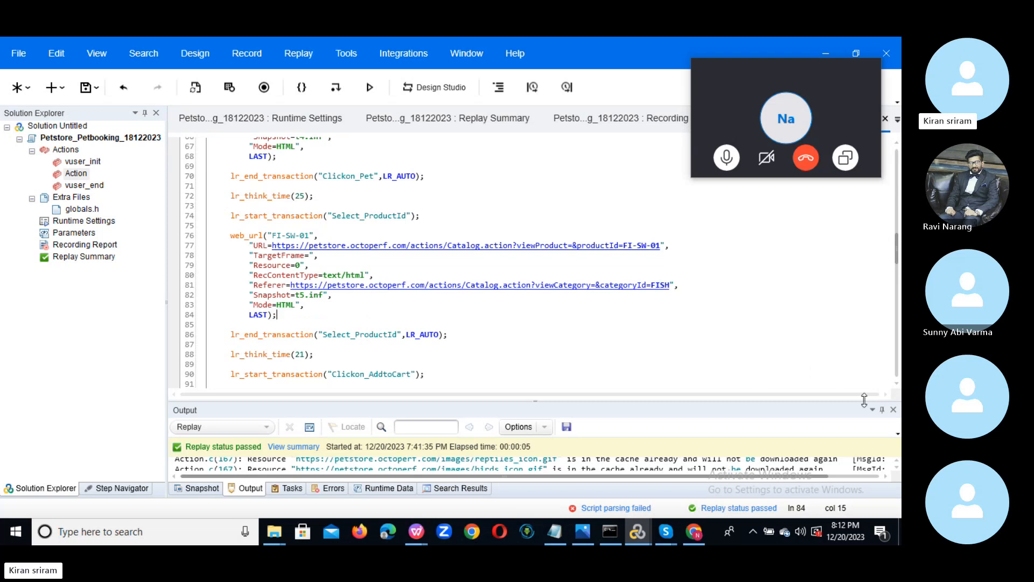
Scroll down to web_submit_data("Order.action") and select the order.creditCard value on line 134.
left_click(897, 386)
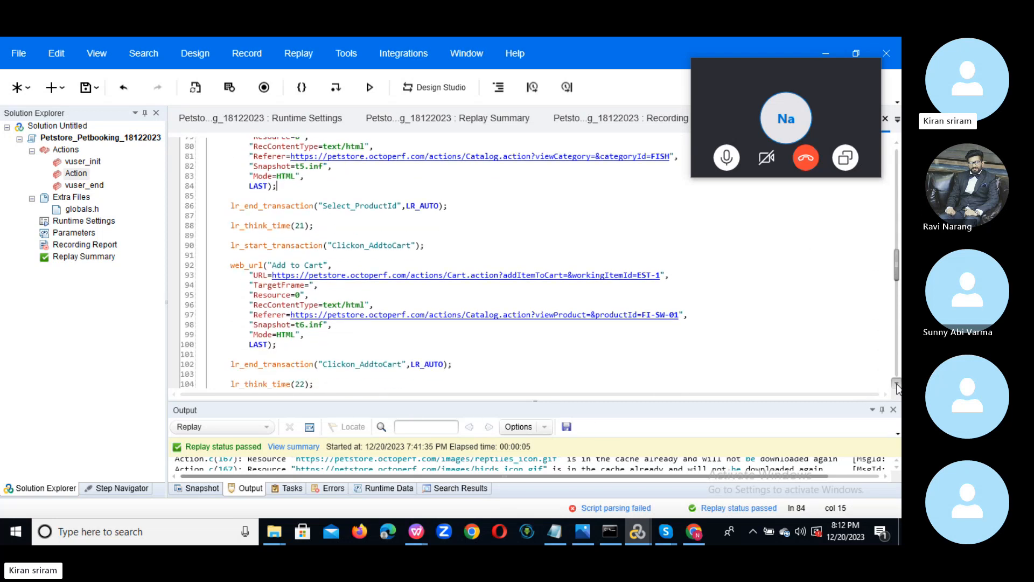
left_click(897, 386)
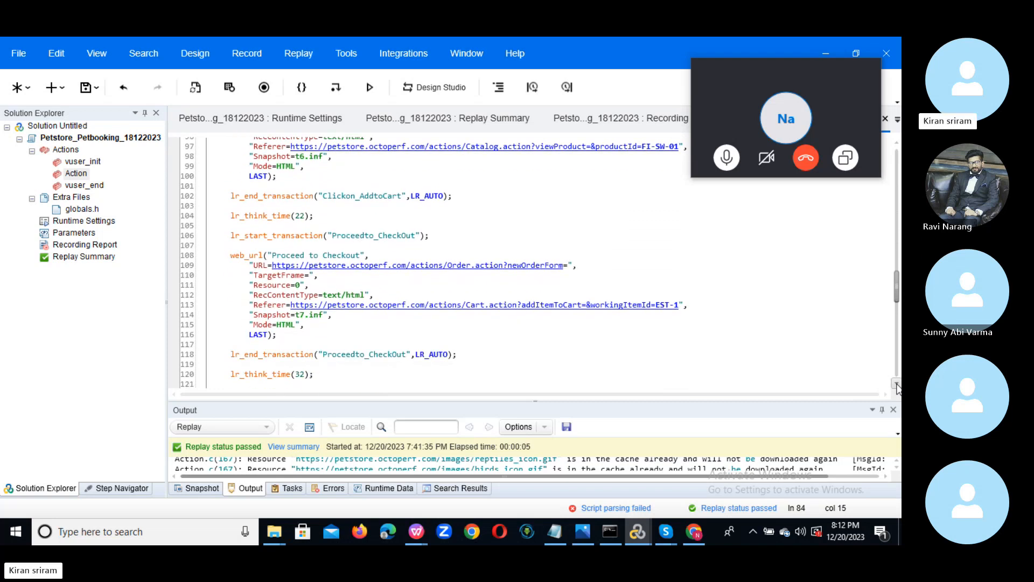
left_click(897, 386)
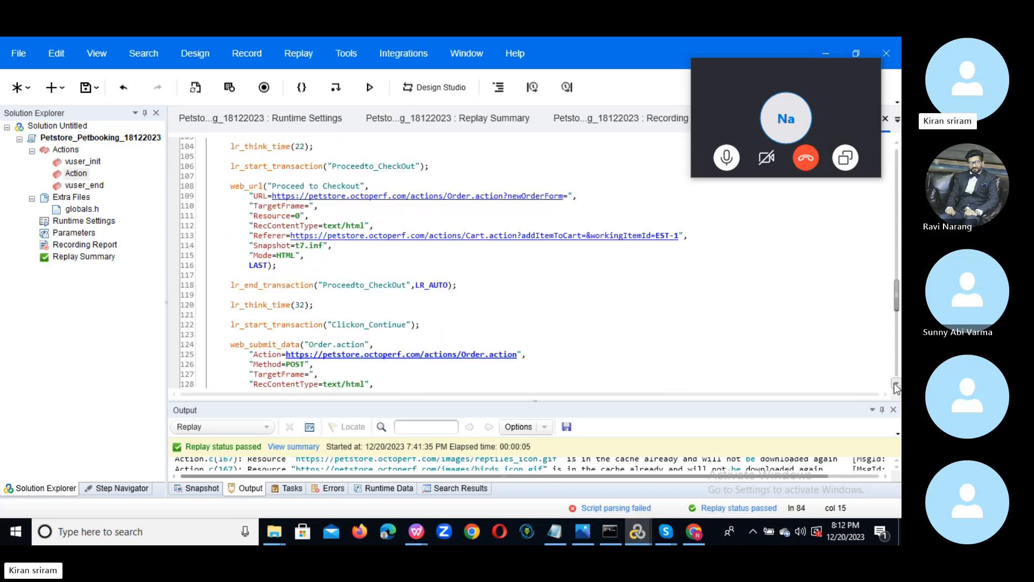
left_click(897, 386)
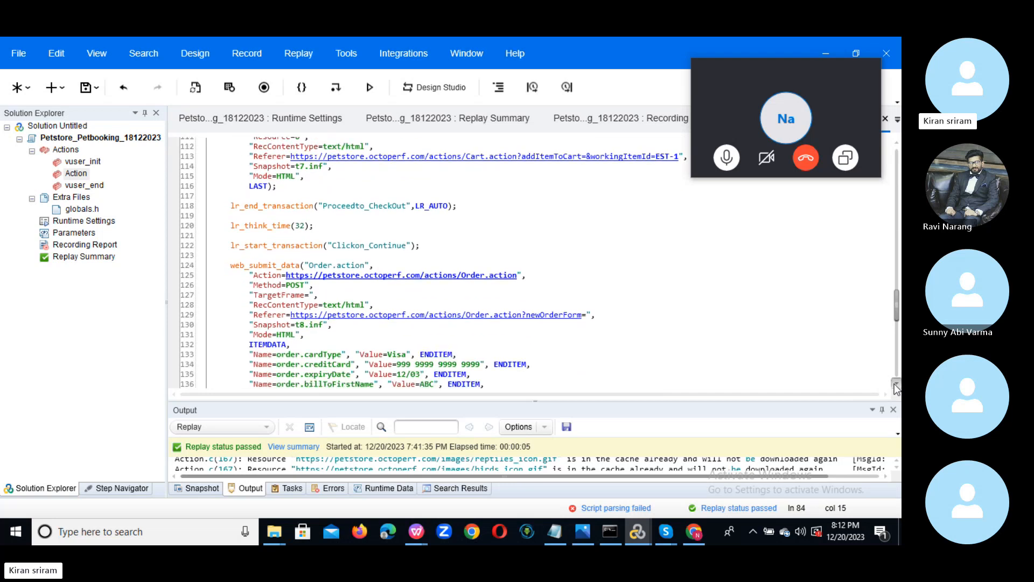
left_click(897, 386)
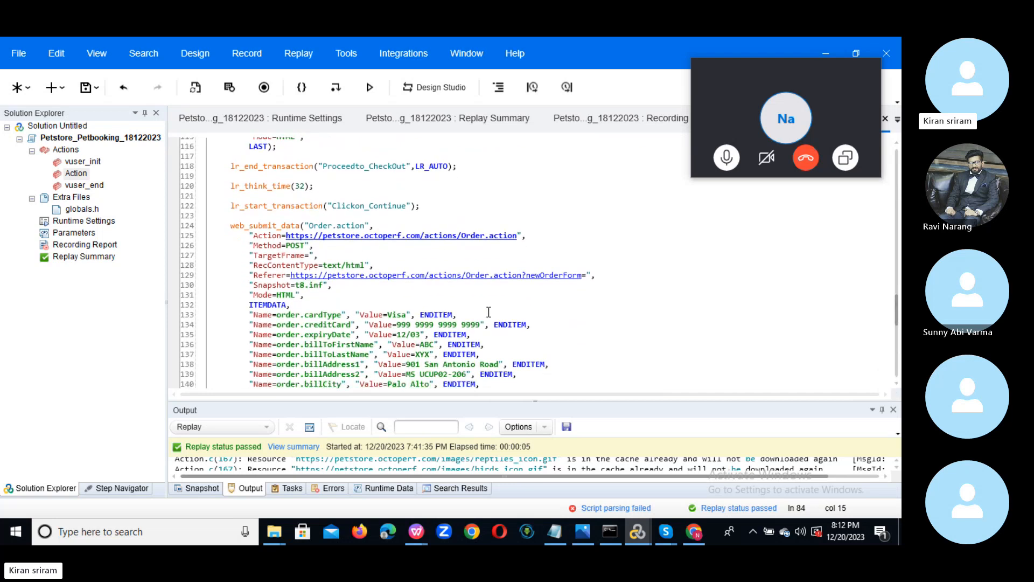
scroll(898, 304, "down", 2)
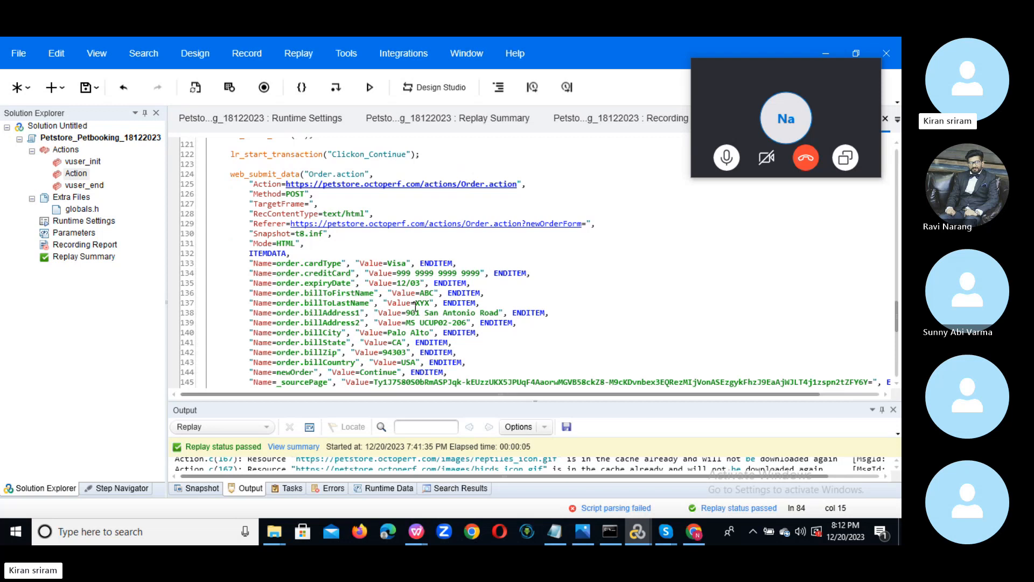
left_click_drag(396, 273, 480, 271)
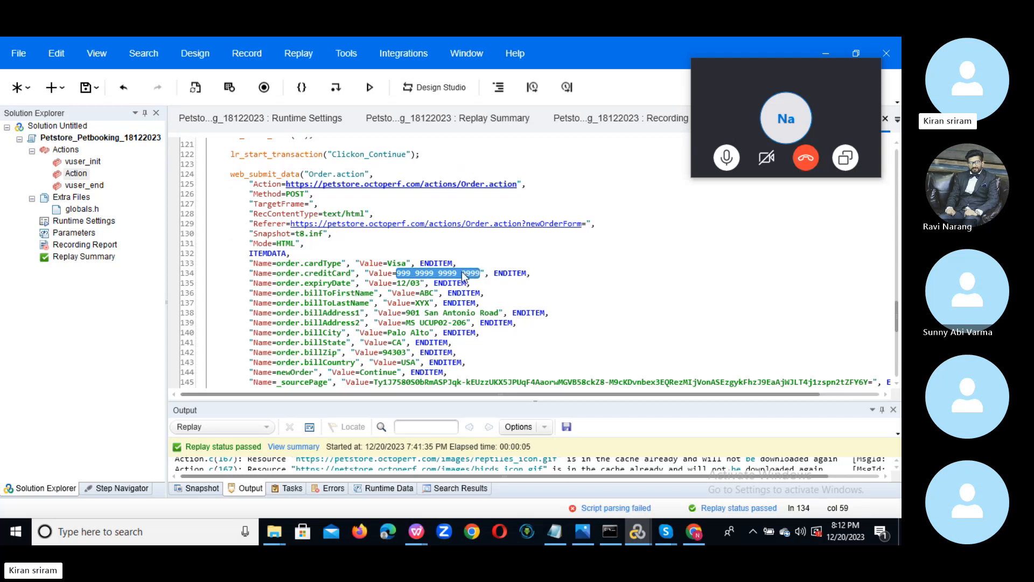
Create a new parameter named CreditCard_Param for the selected card value via Replace with Parameter.
right_click(464, 275)
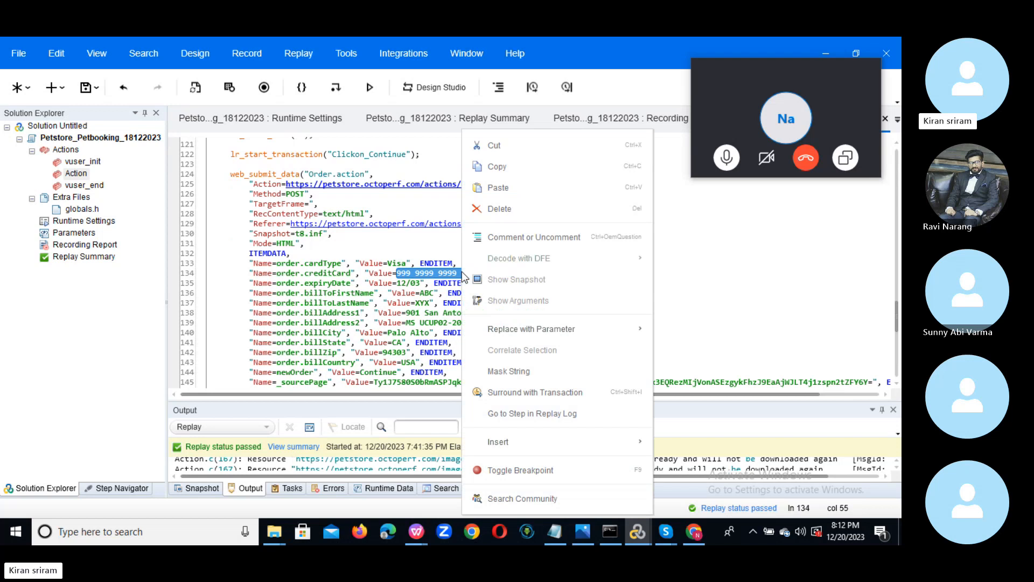
mouse_move(520, 330)
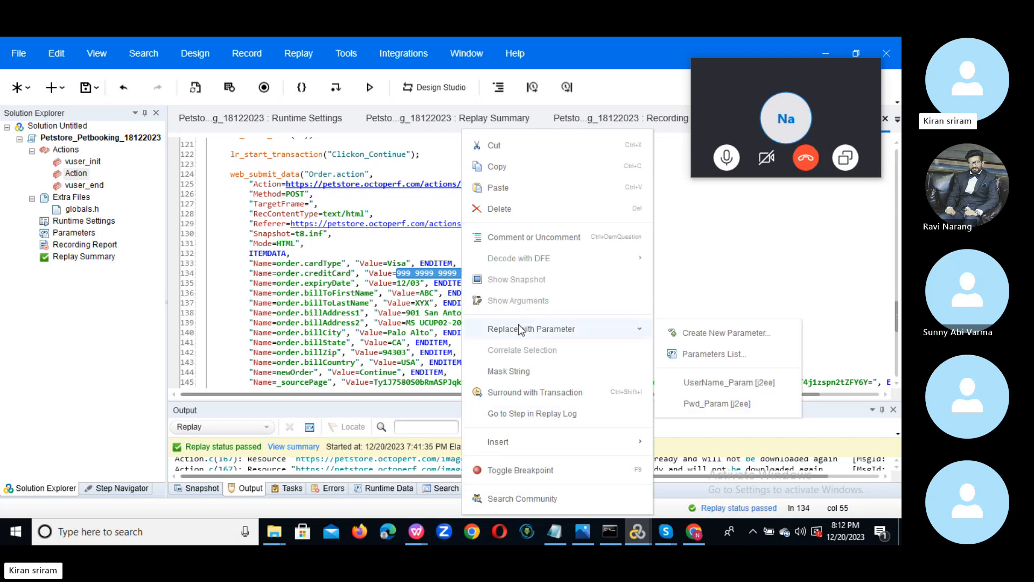
left_click(708, 333)
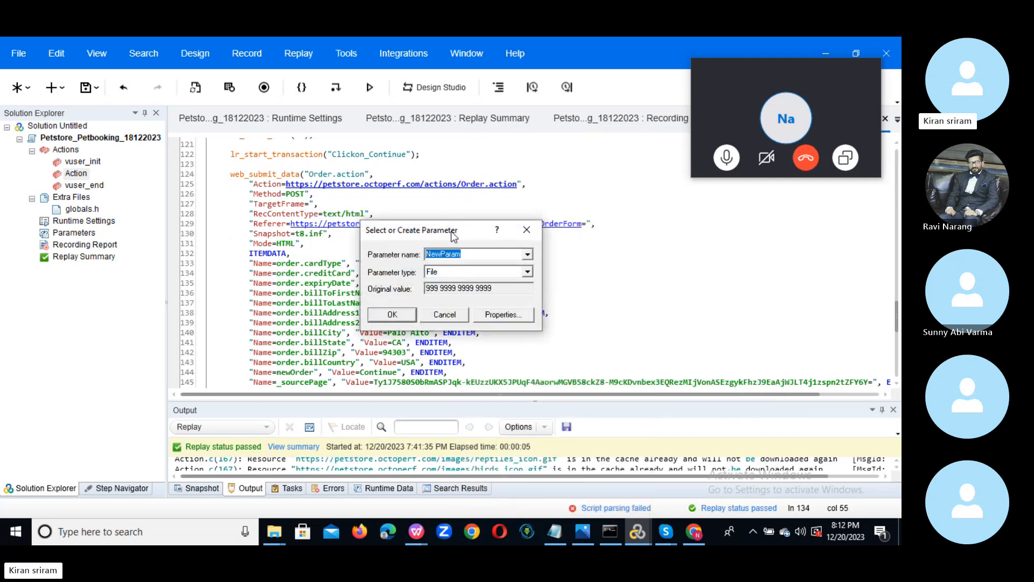
left_click_drag(449, 232, 644, 307)
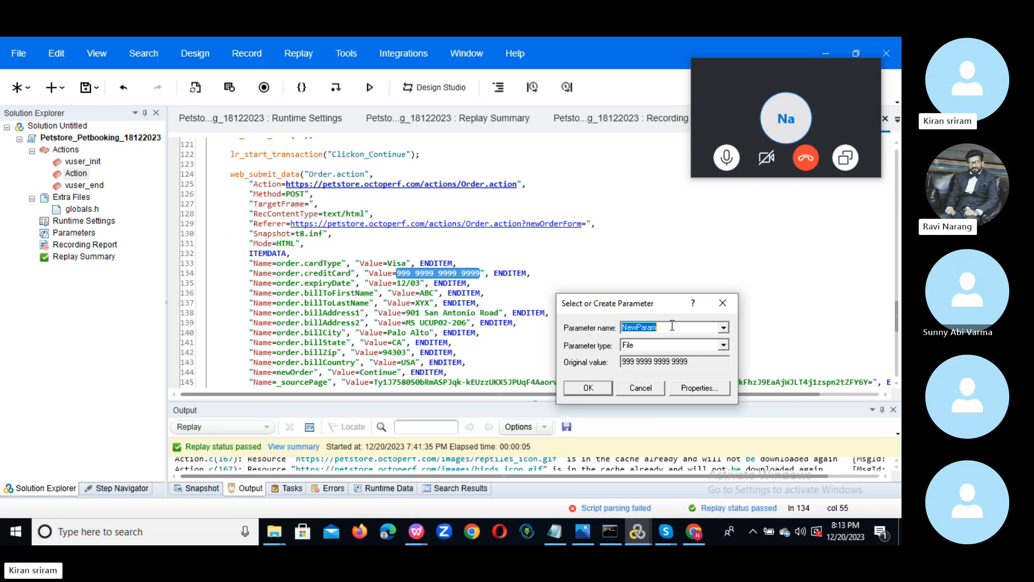
type("C")
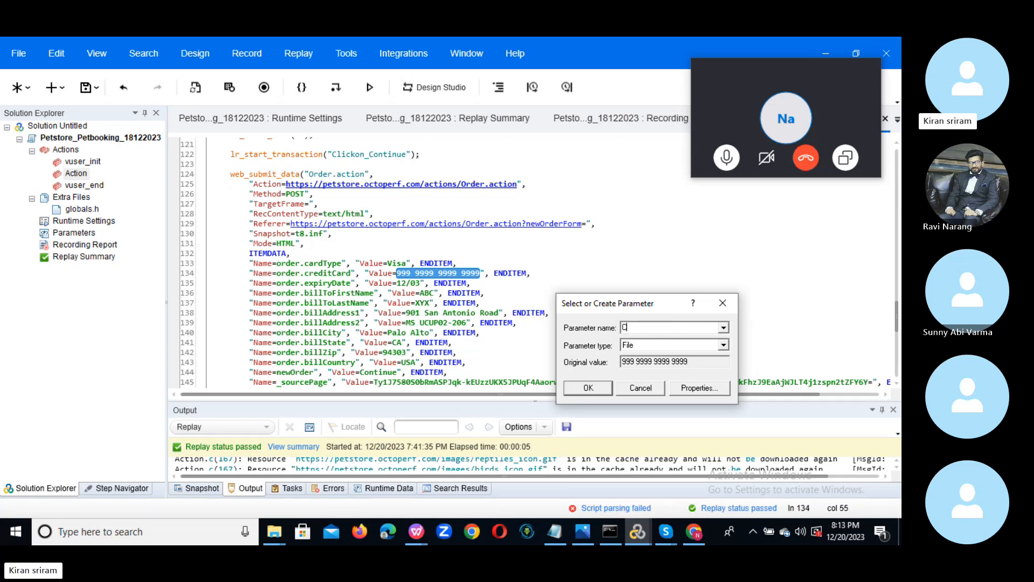
type("reditCard_Param")
left_click(725, 345)
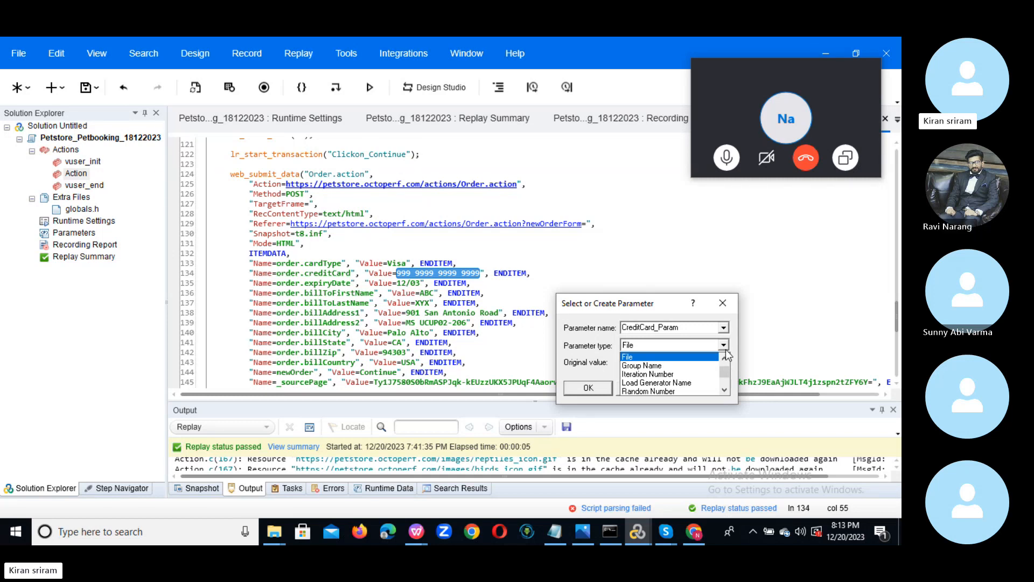
Browse the parameter type list, keep File for CreditCard_Param, and open its Properties.
scroll(726, 358, "up", 2)
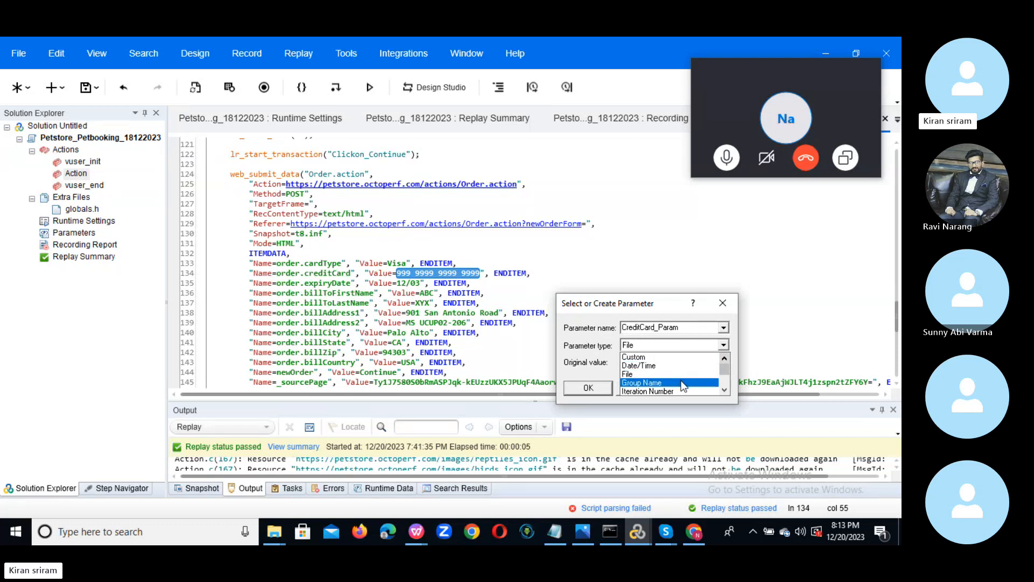
scroll(729, 391, "down", 2)
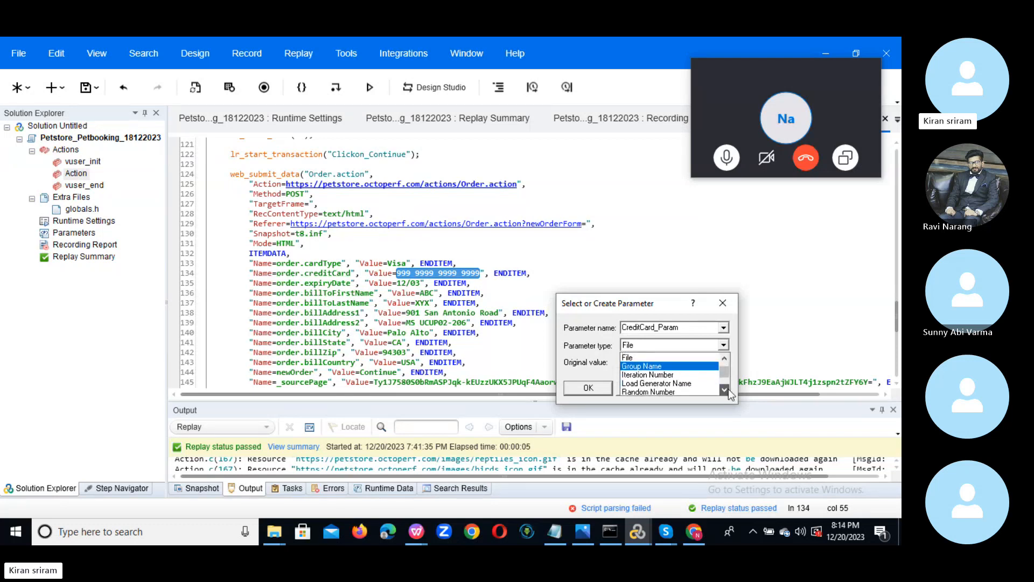
left_click(727, 391)
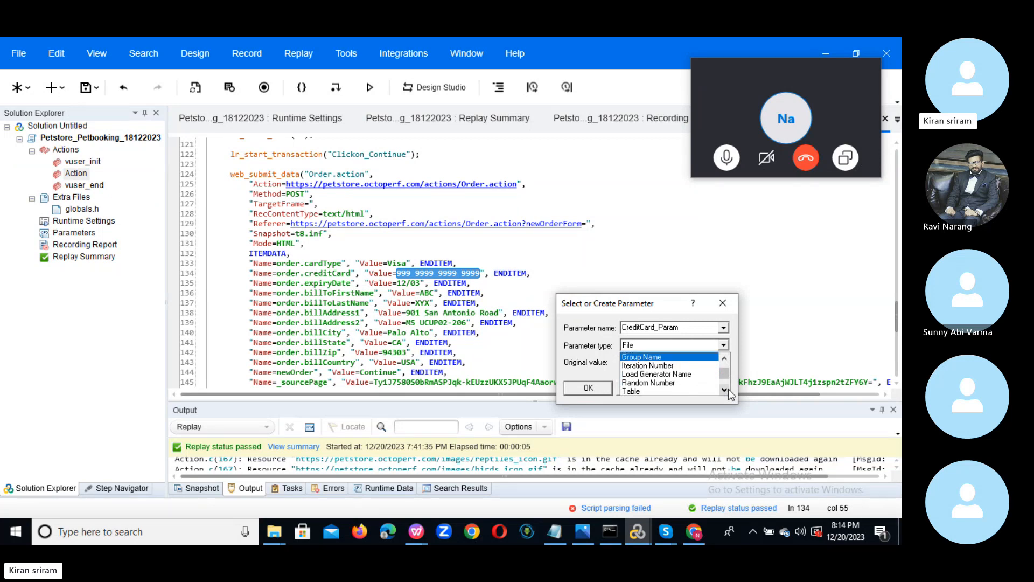
left_click(728, 392)
left_click(728, 391)
left_click(727, 392)
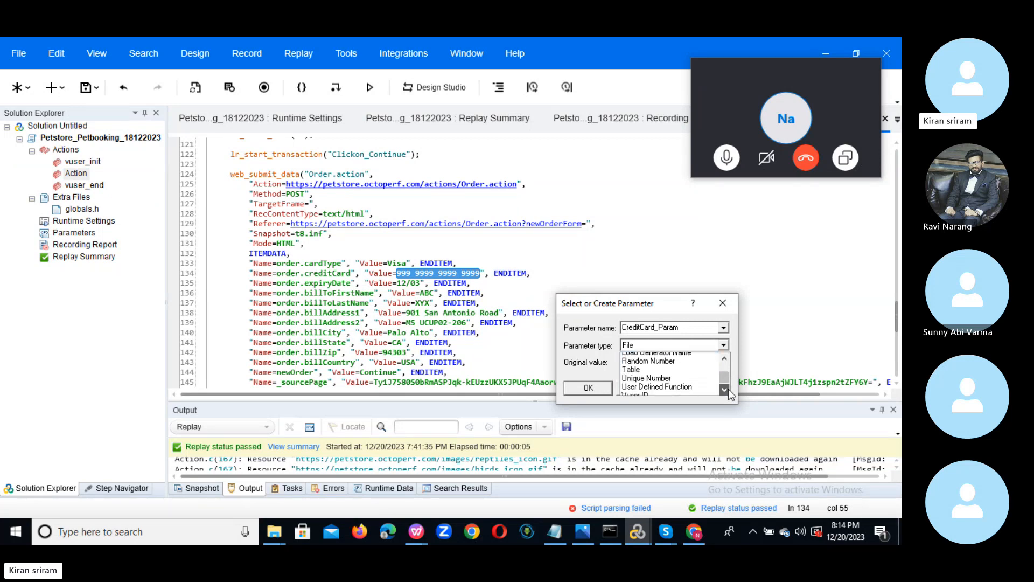
left_click(727, 391)
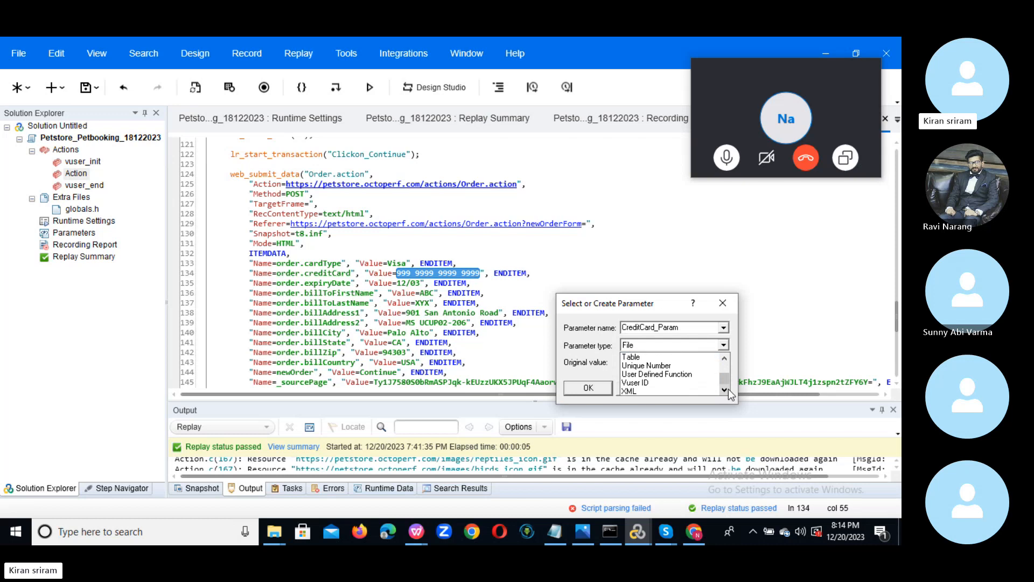
left_click(725, 360)
left_click(726, 359)
left_click(725, 359)
left_click(725, 360)
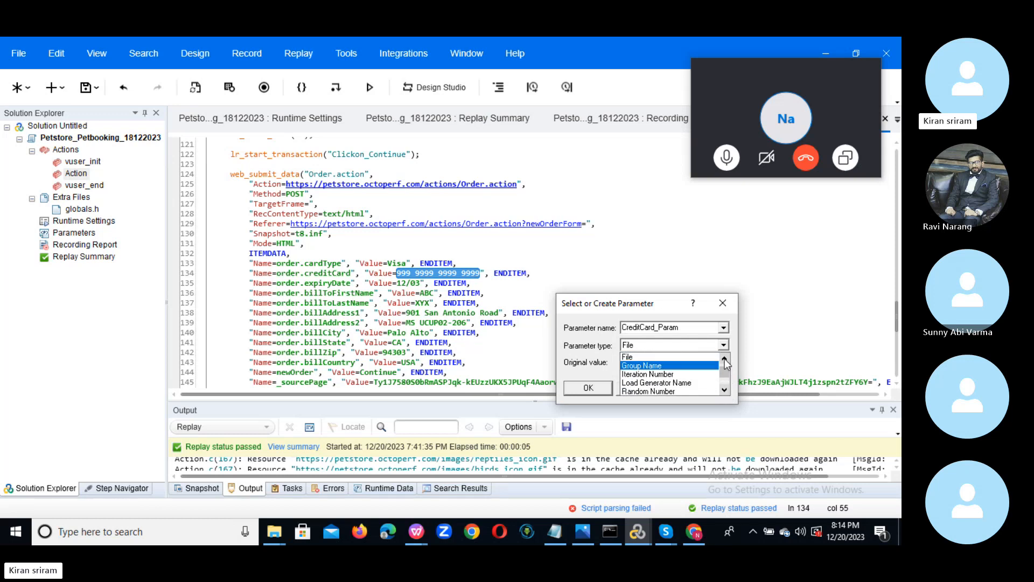
left_click(725, 359)
left_click(725, 358)
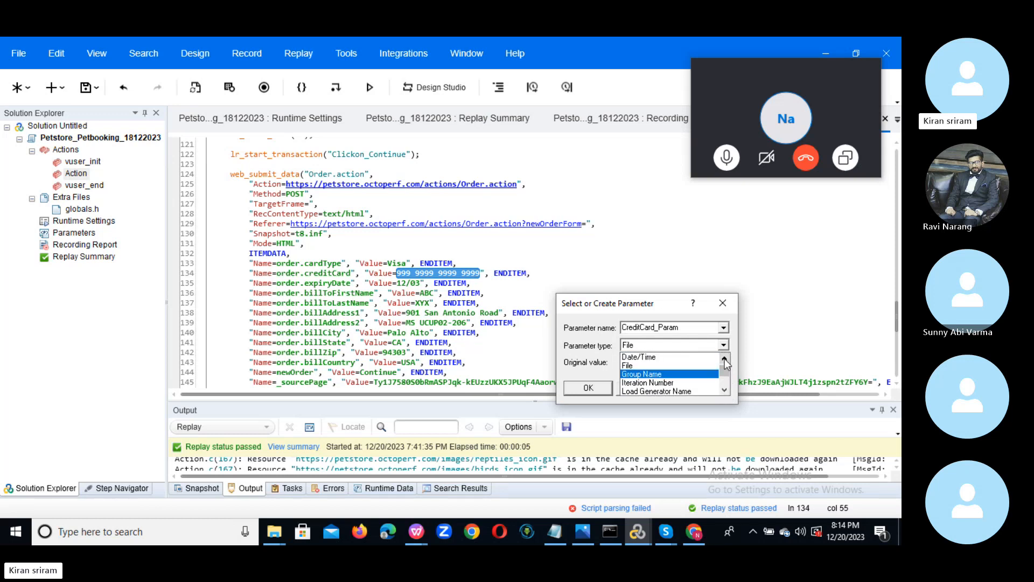
left_click(664, 364)
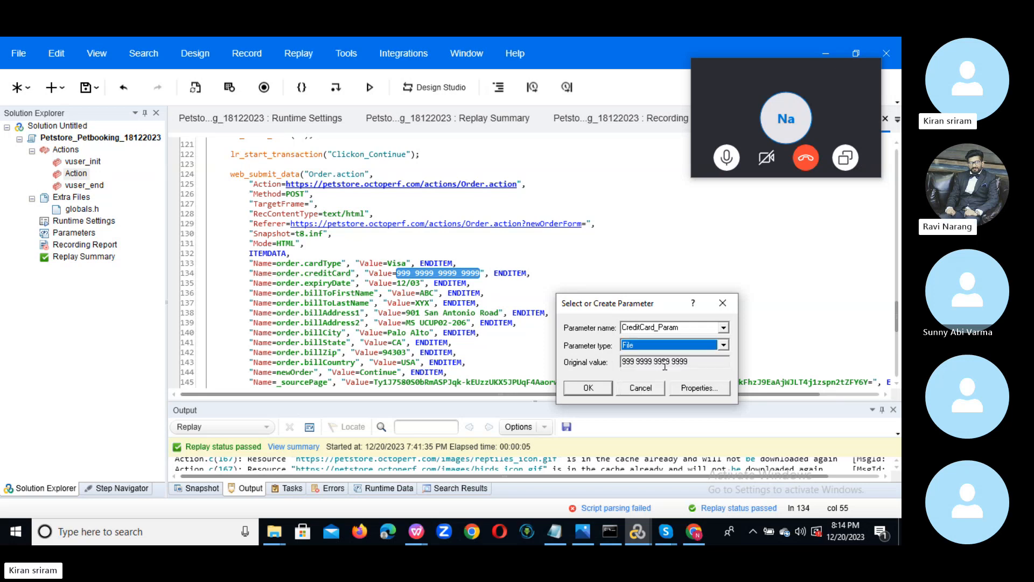
left_click(700, 388)
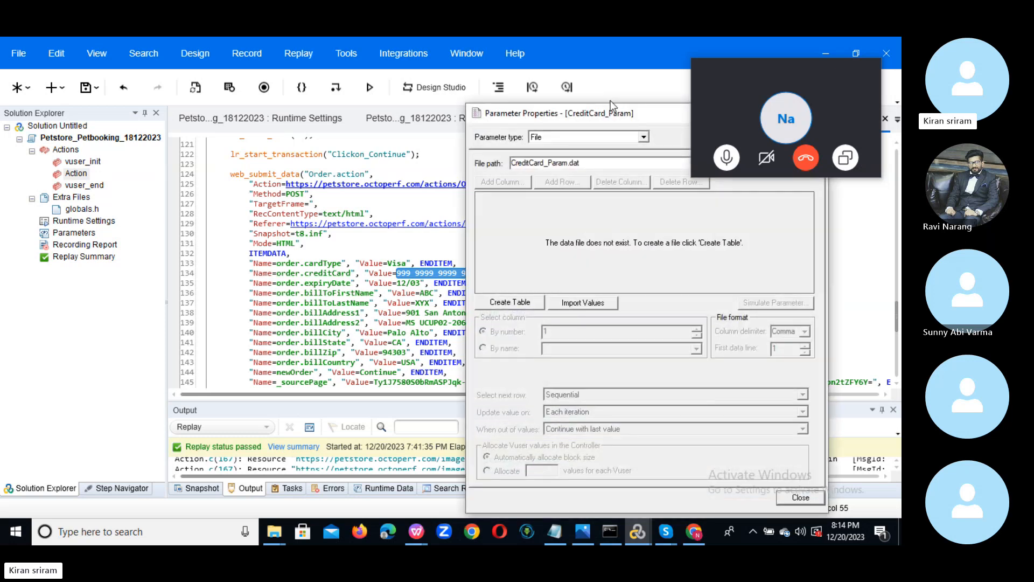
Create the CreditCard_Param.dat table and read the CreditCard_Param column by name.
left_click_drag(613, 115, 669, 186)
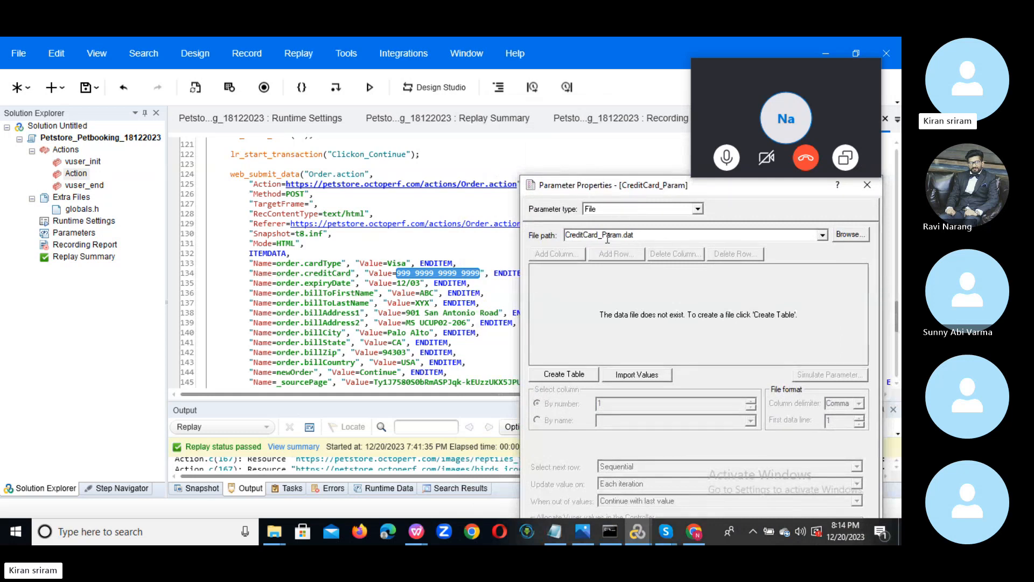
left_click(565, 379)
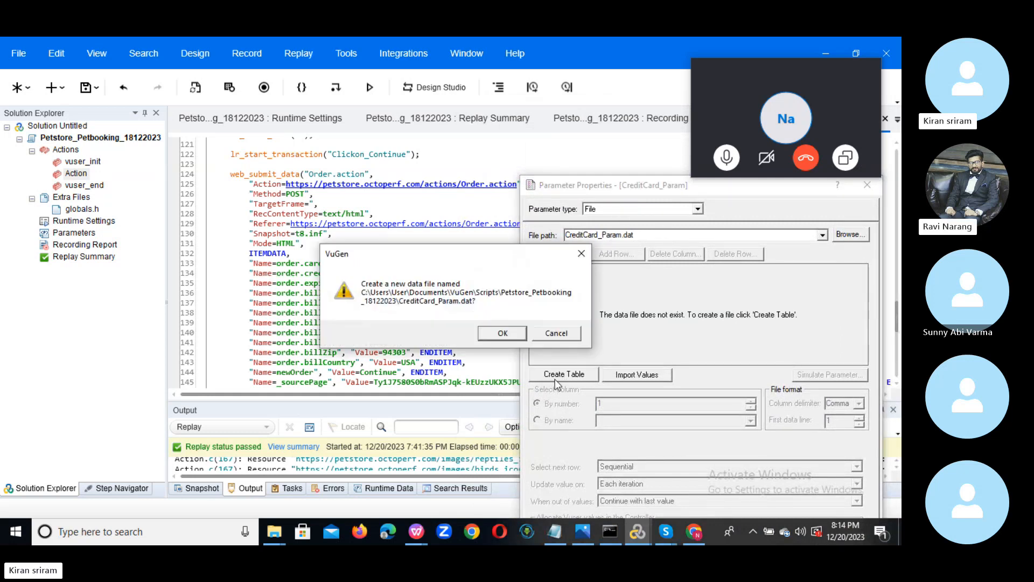
left_click(502, 332)
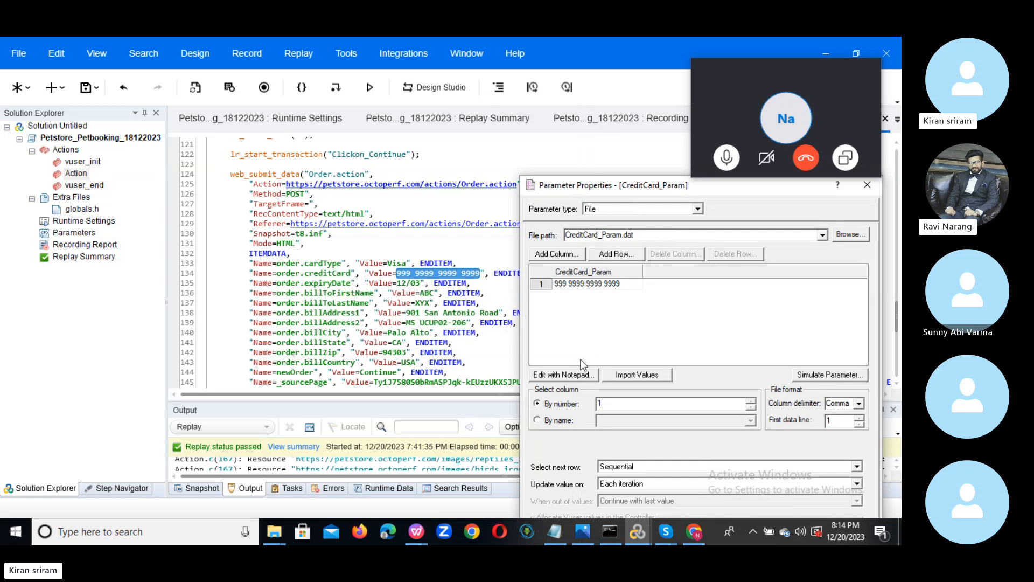
left_click(564, 421)
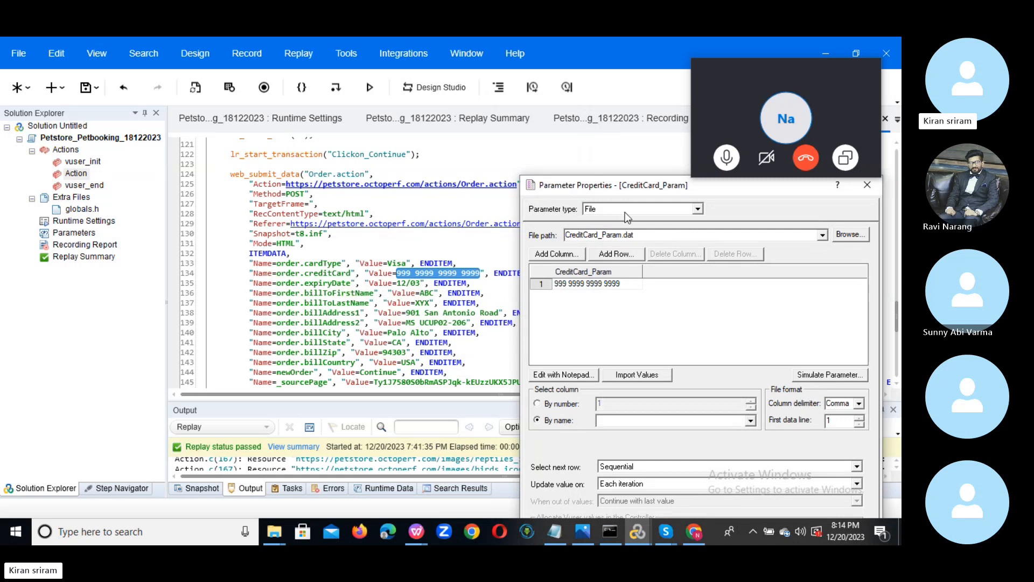
left_click_drag(599, 188, 418, 73)
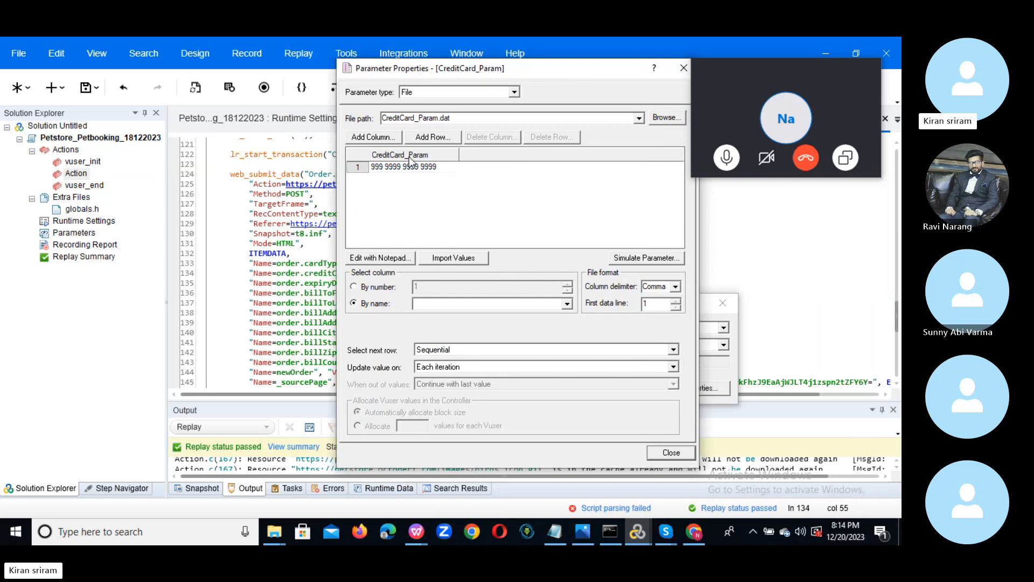
left_click(569, 303)
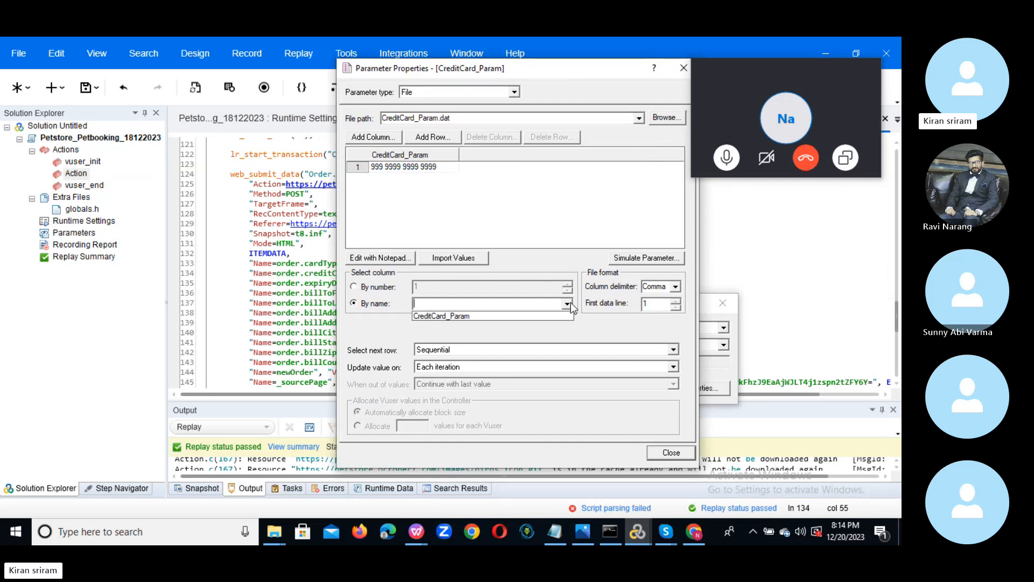
left_click(471, 317)
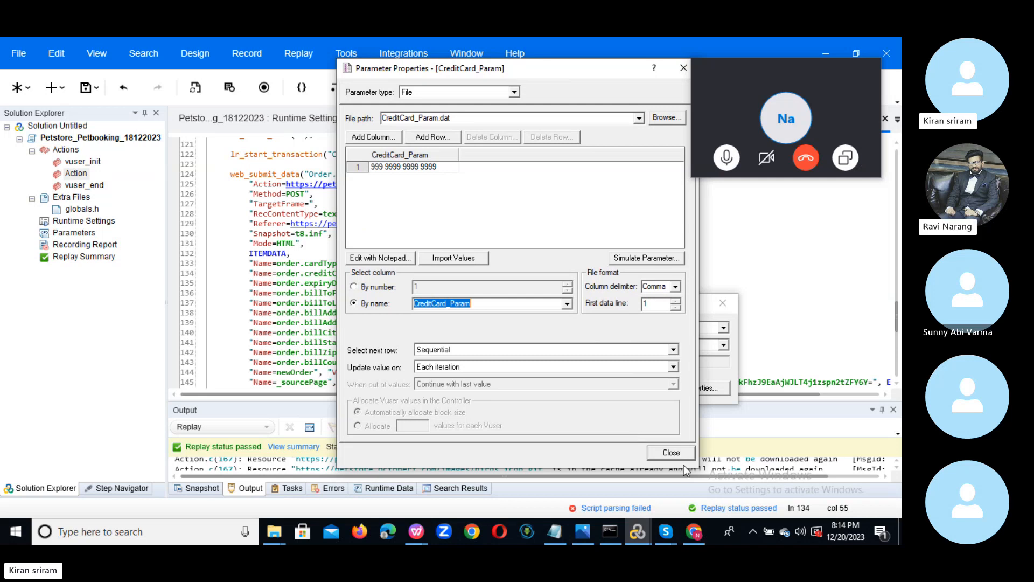
left_click(671, 452)
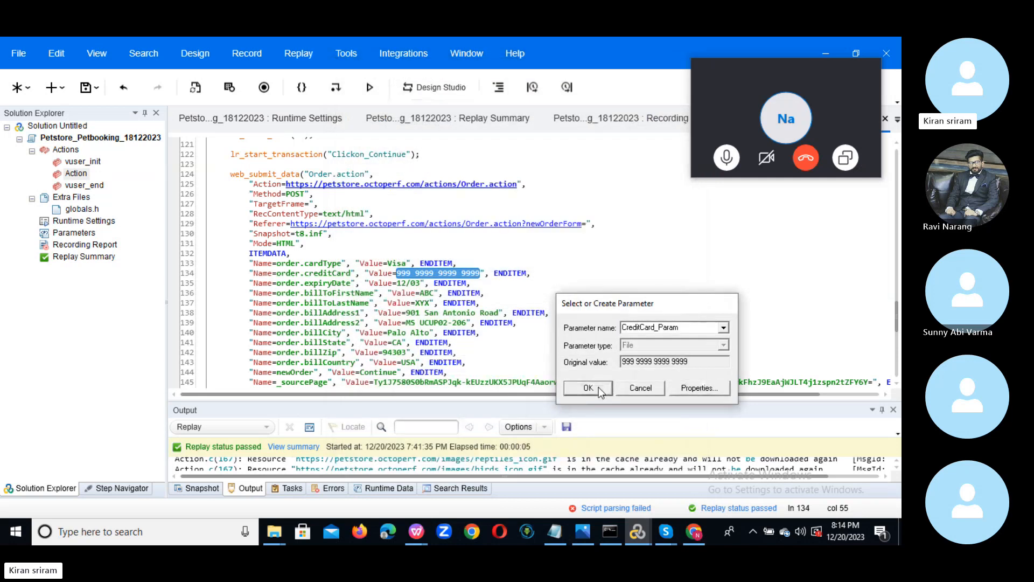
Confirm CreditCard_Param and replace only the line 134 card number, not other occurrences.
left_click(588, 388)
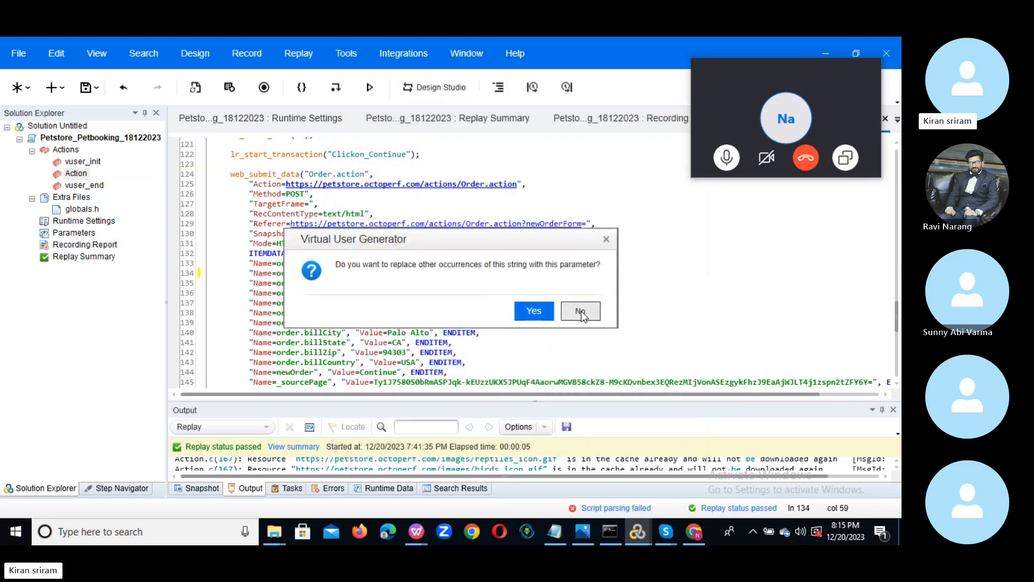
left_click_drag(460, 235, 698, 243)
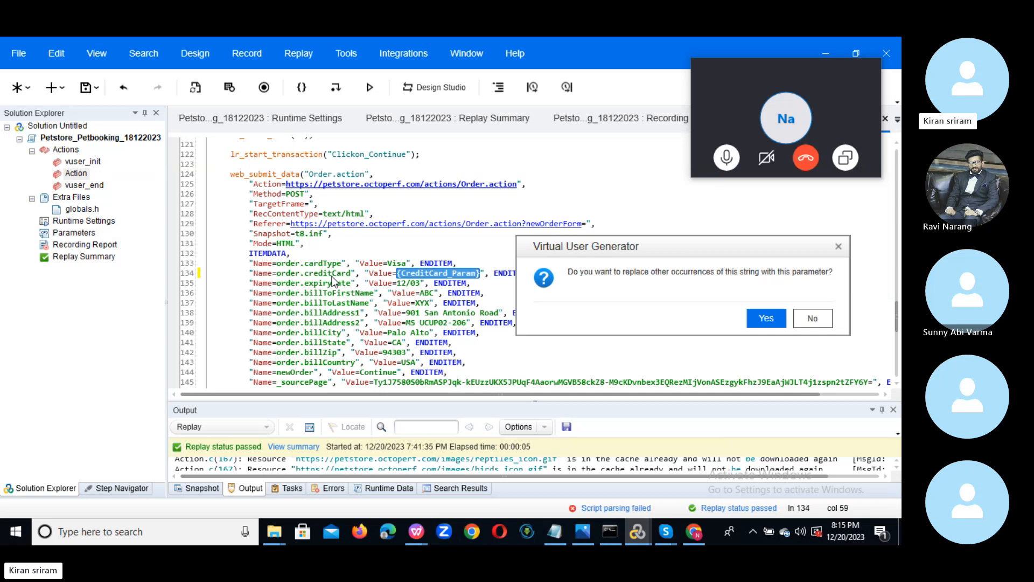
left_click(822, 319)
left_click(556, 315)
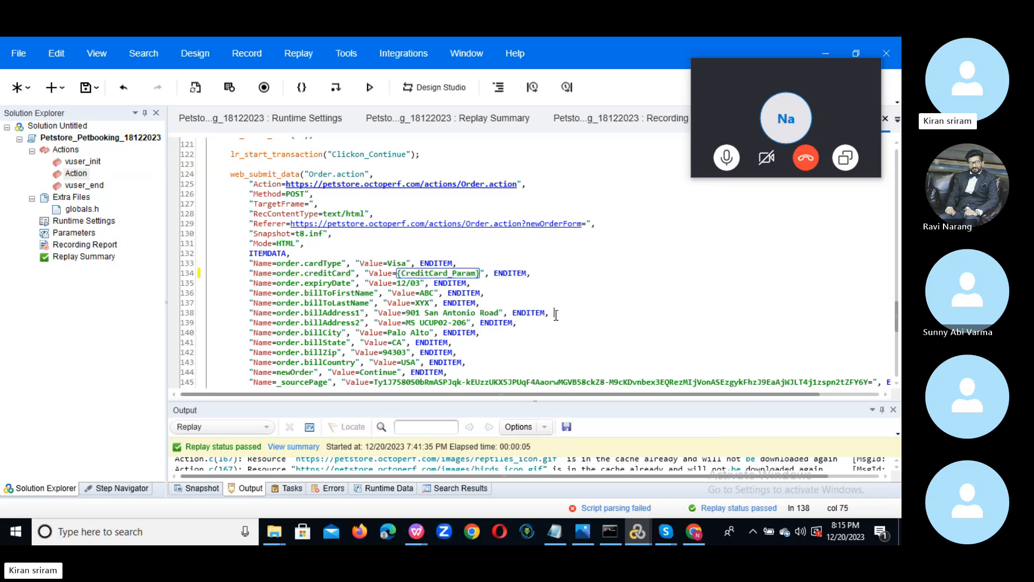
left_click(408, 283)
Select ABC on line 136 and start a new parameter named FName_Param for it.
double_click(427, 293)
right_click(427, 295)
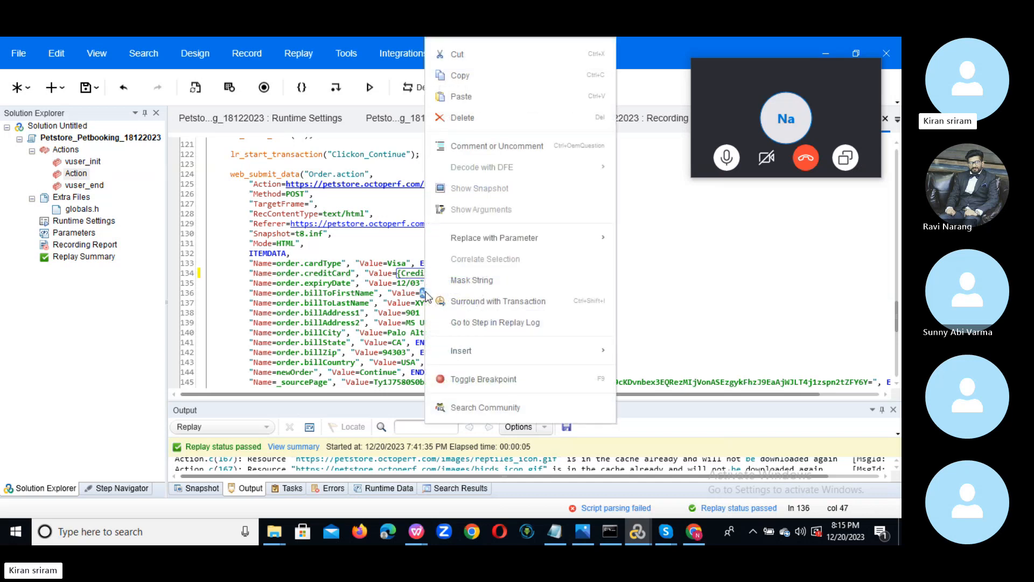
mouse_move(521, 245)
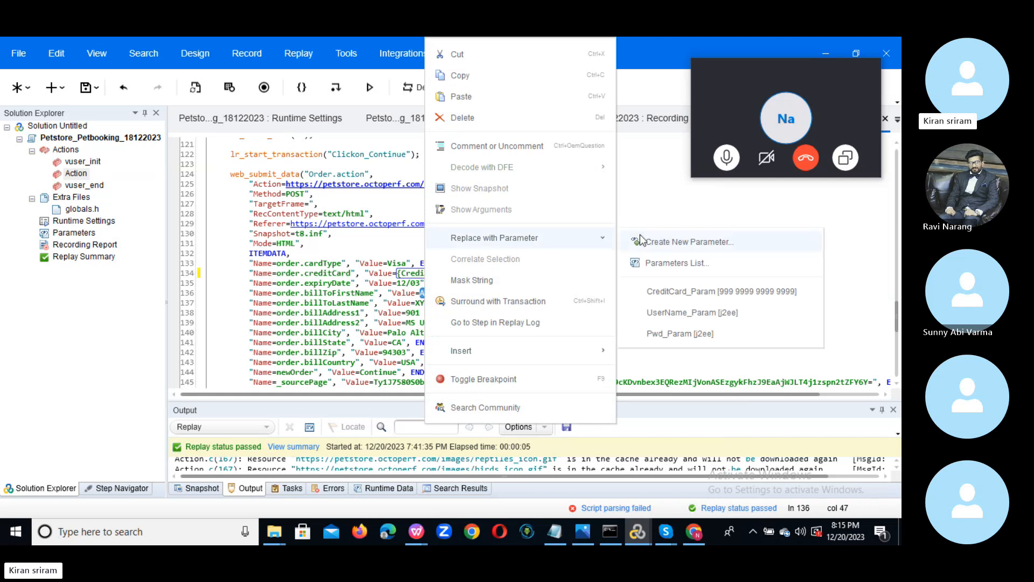
left_click(693, 242)
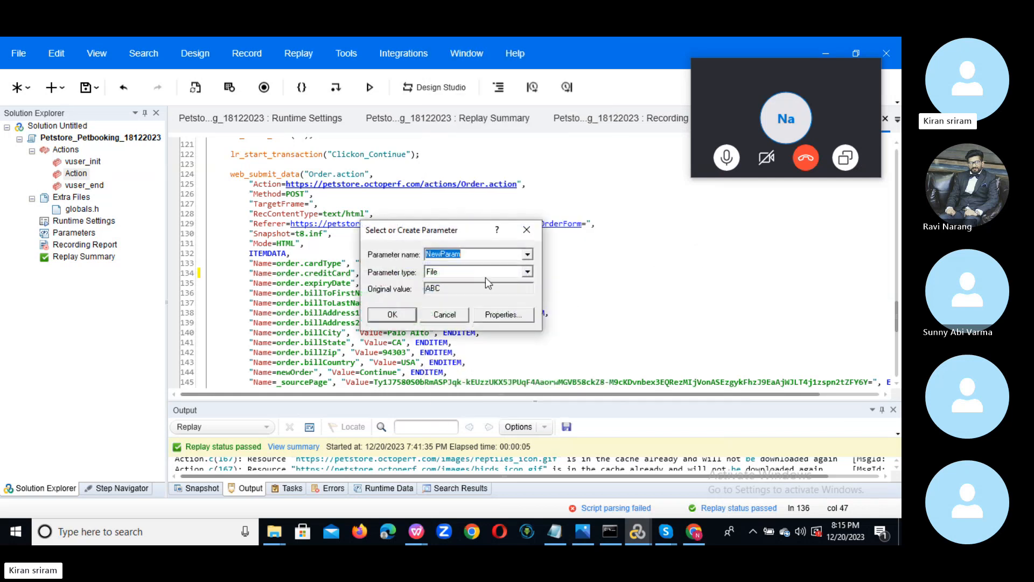
left_click_drag(458, 234, 658, 315)
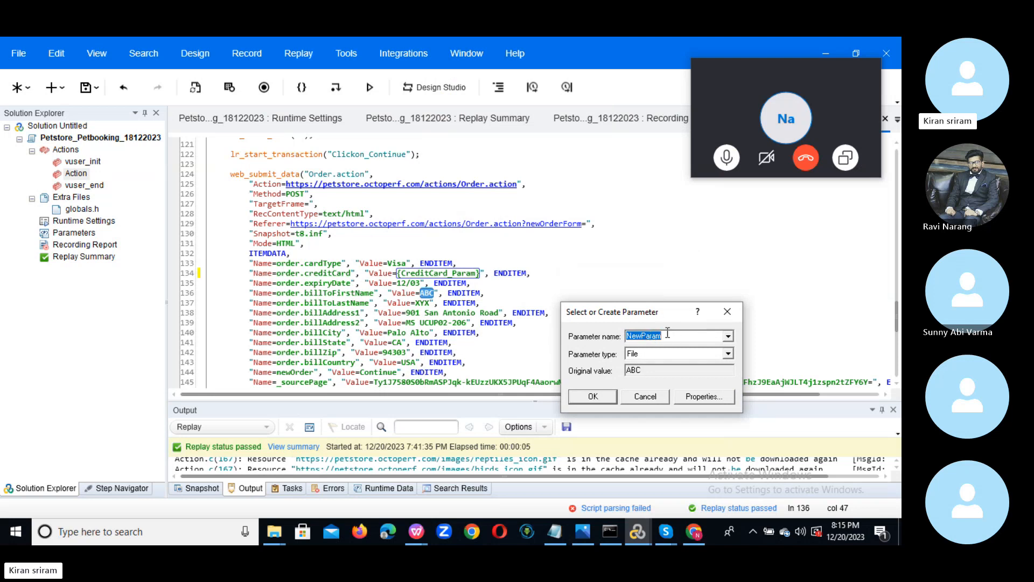
type("FName_Param")
Create FName_Param.dat, read the FName_Param column by name, and replace only this occurrence.
left_click(696, 400)
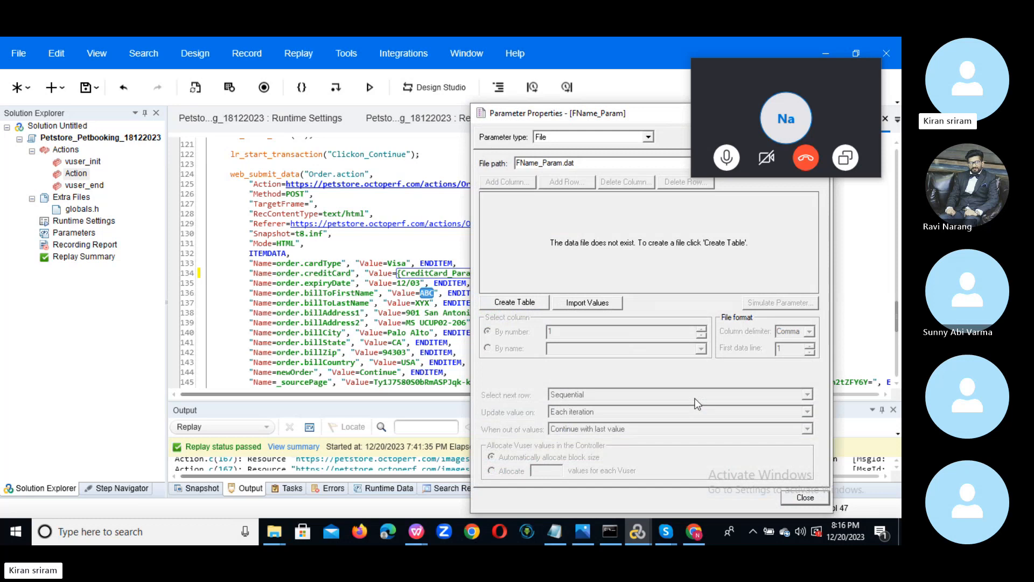
left_click_drag(538, 116, 383, 86)
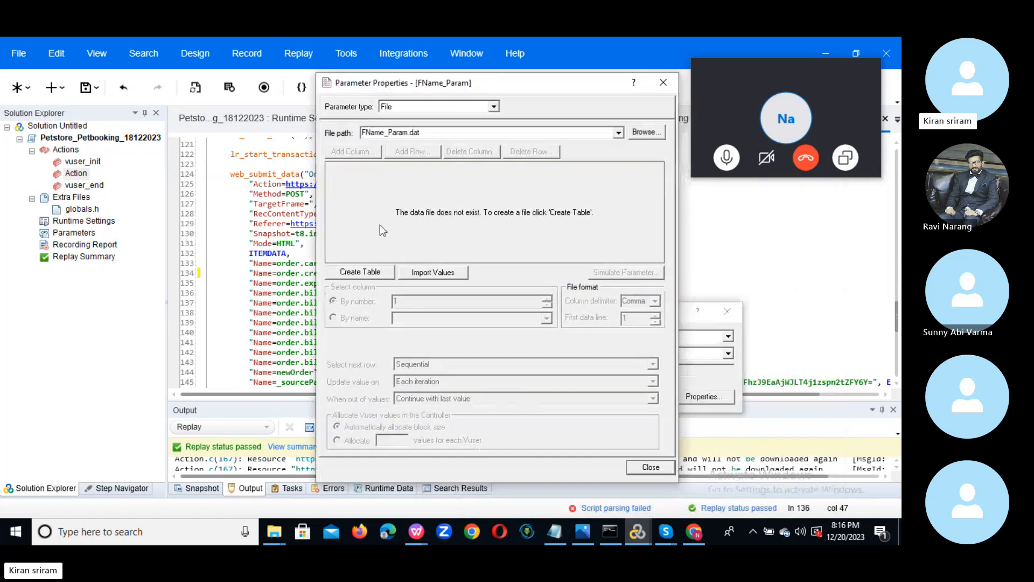
left_click(354, 273)
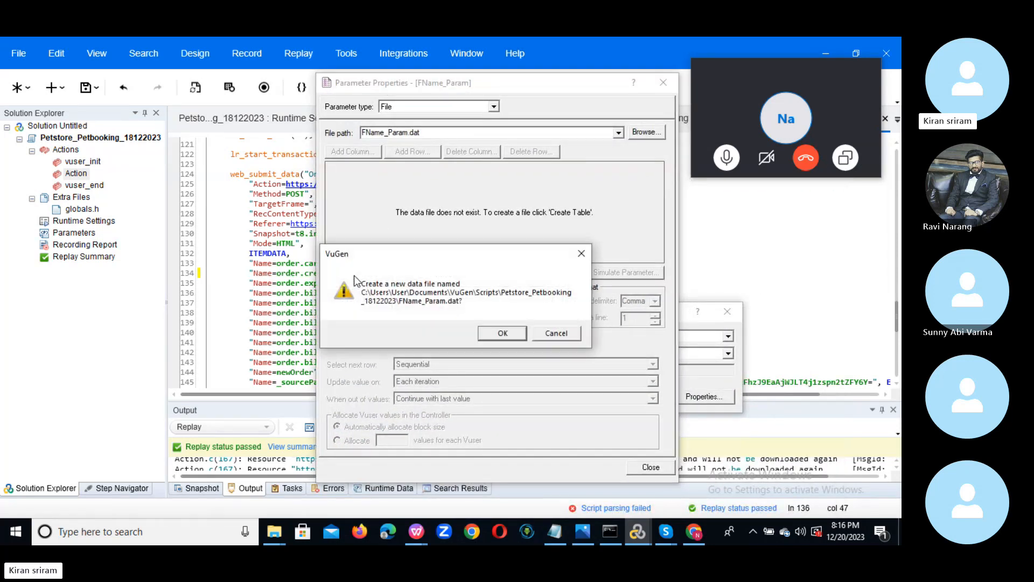
left_click(502, 333)
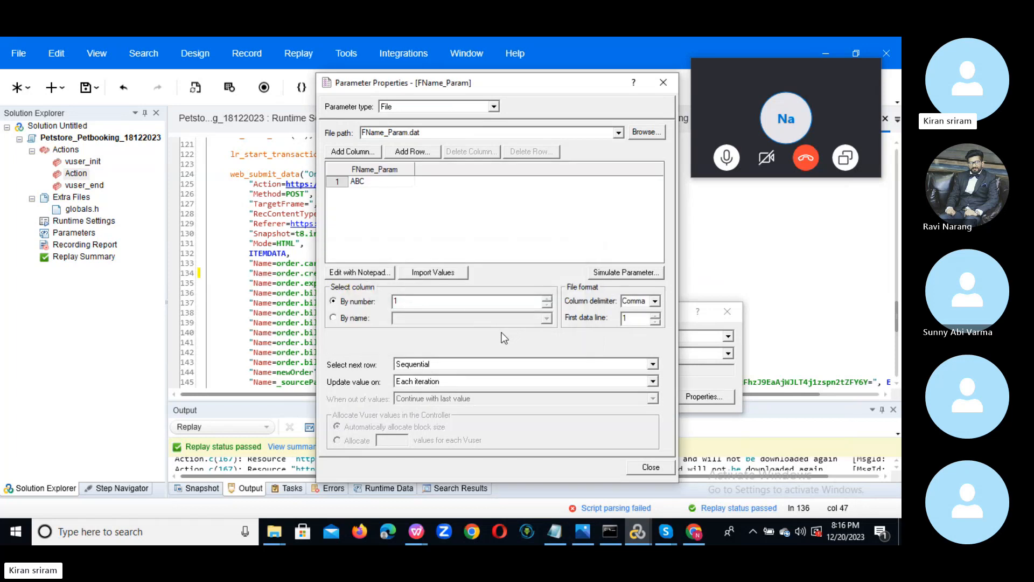
left_click(357, 320)
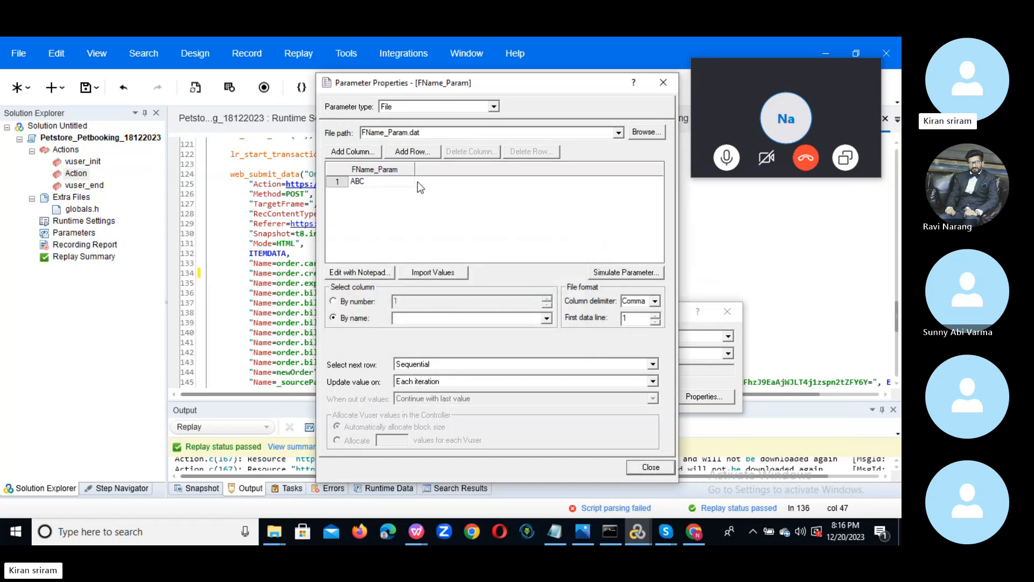
left_click(547, 318)
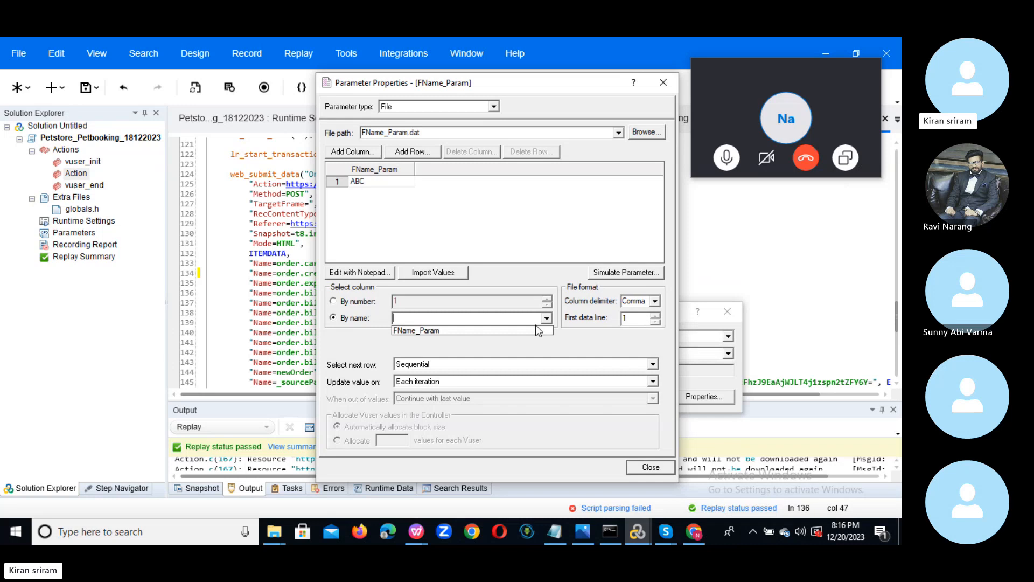
left_click(486, 332)
left_click(650, 467)
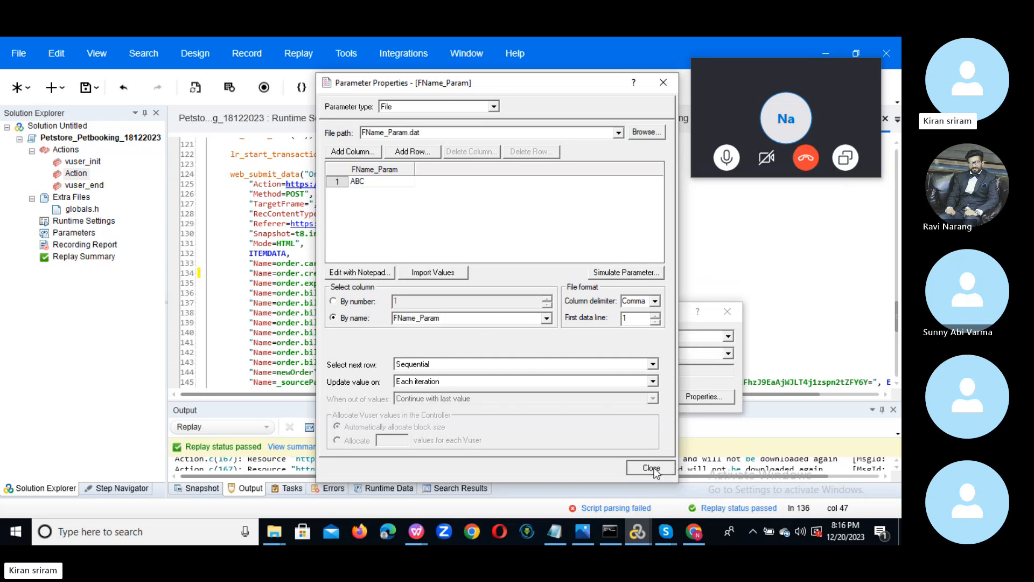
left_click(590, 397)
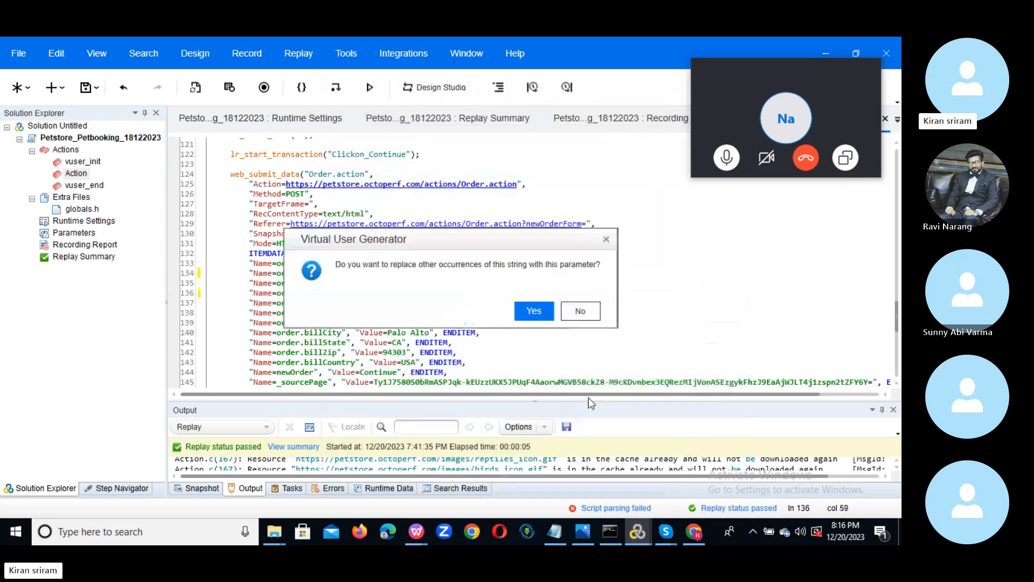
left_click(587, 318)
left_click(589, 318)
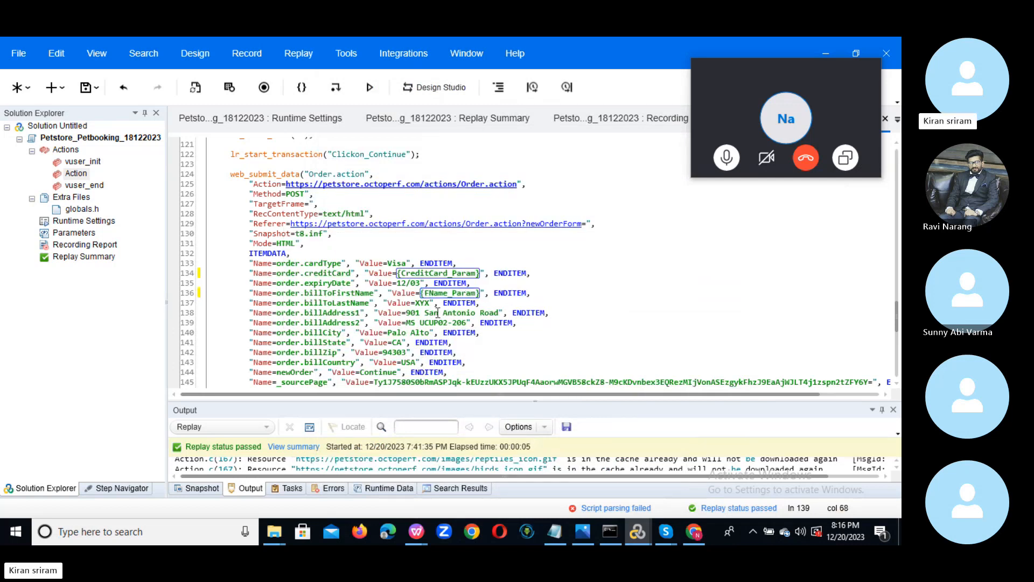
Select XYX on line 137 and name its new replacement parameter LName_Param.
double_click(420, 304)
right_click(421, 305)
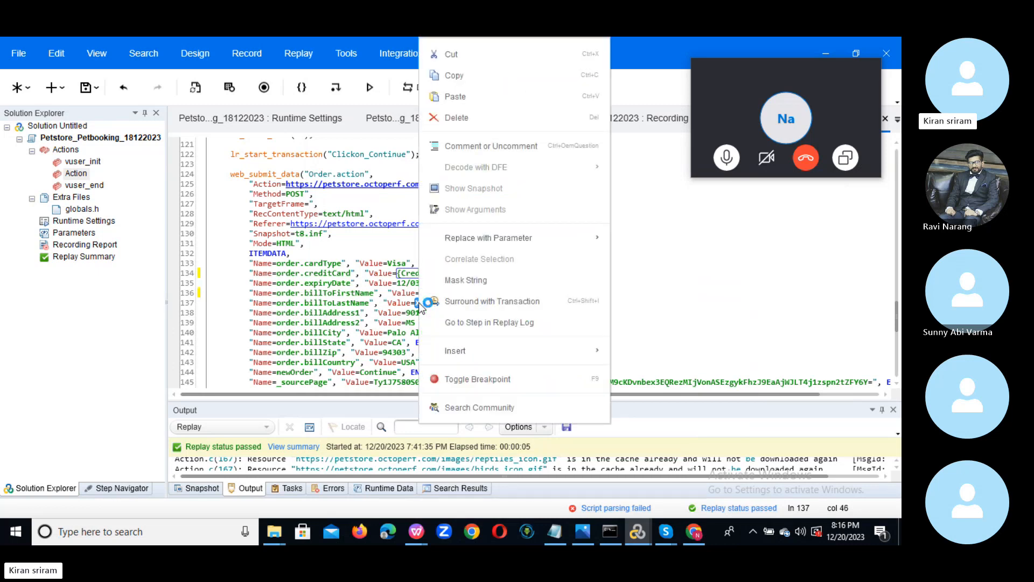
left_click(419, 303)
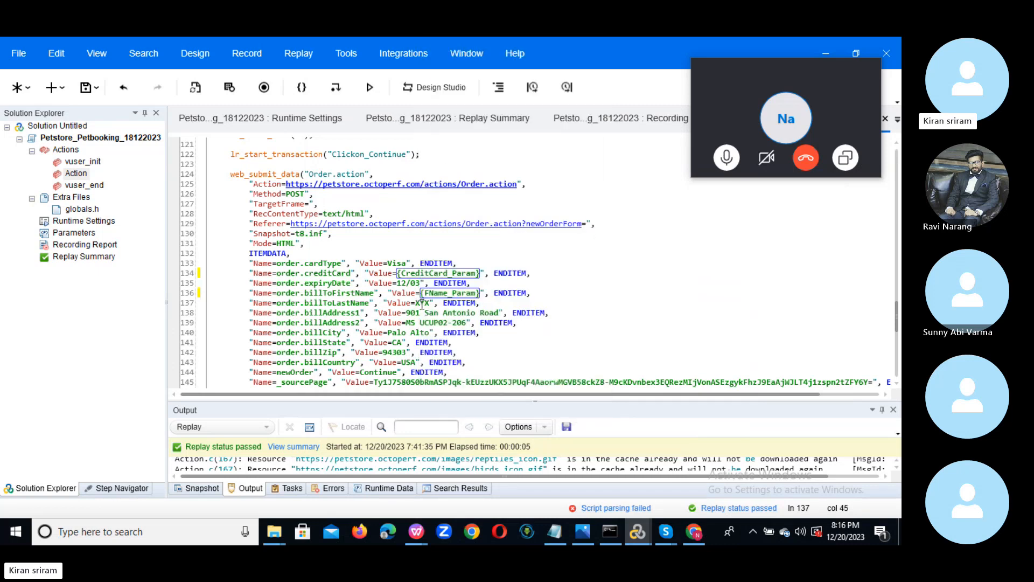
double_click(421, 303)
right_click(422, 305)
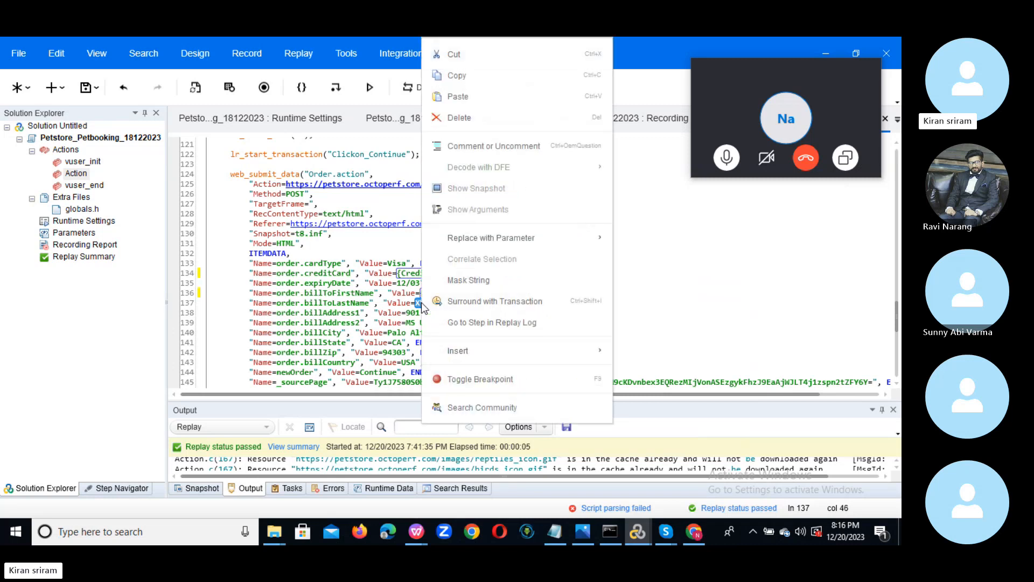
mouse_move(521, 250)
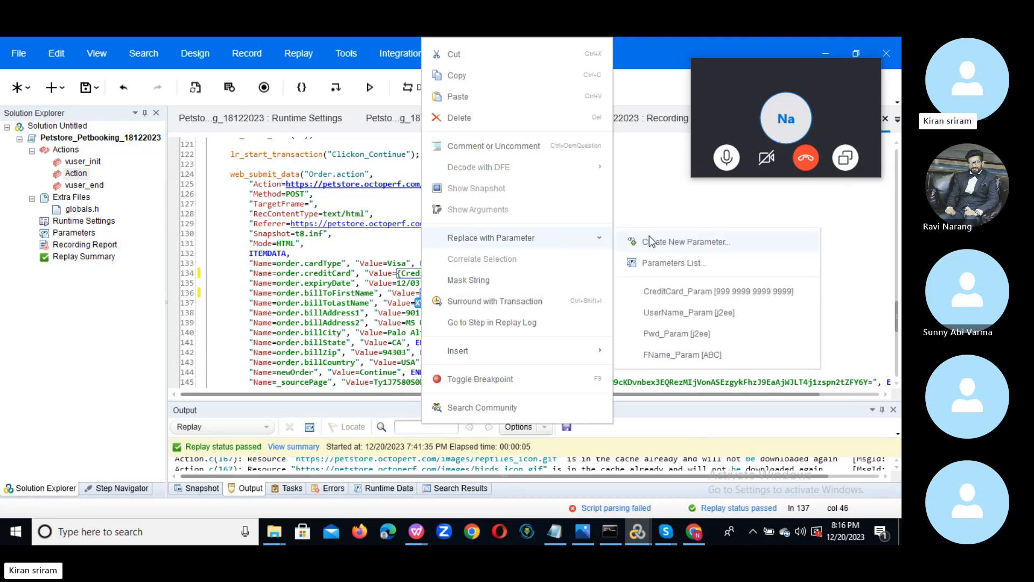
left_click(668, 245)
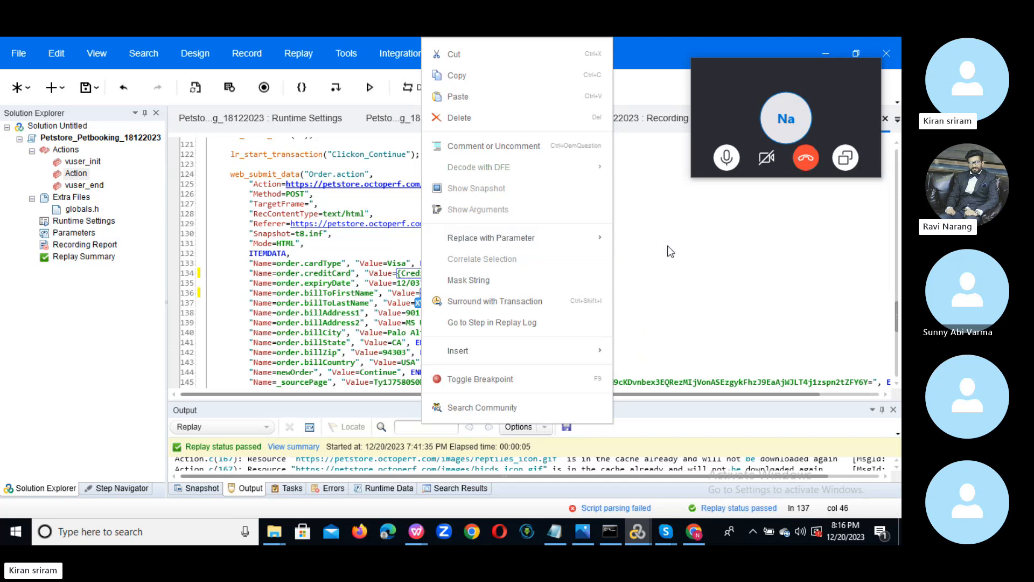
left_click_drag(437, 237, 612, 268)
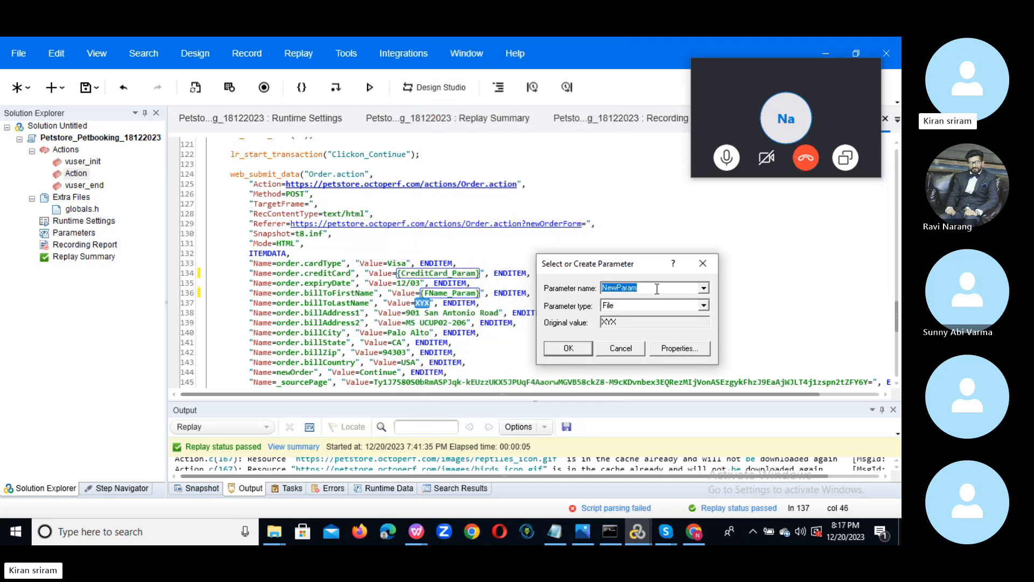
type("LName_Param")
Create a data file for LName_Param and read its LName_Param column by name.
left_click(678, 351)
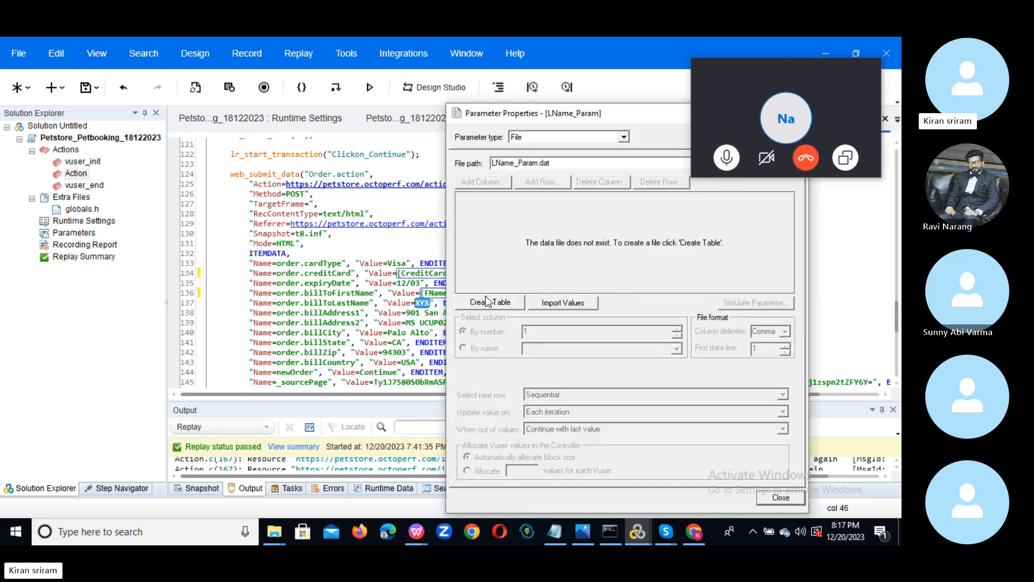
left_click(488, 300)
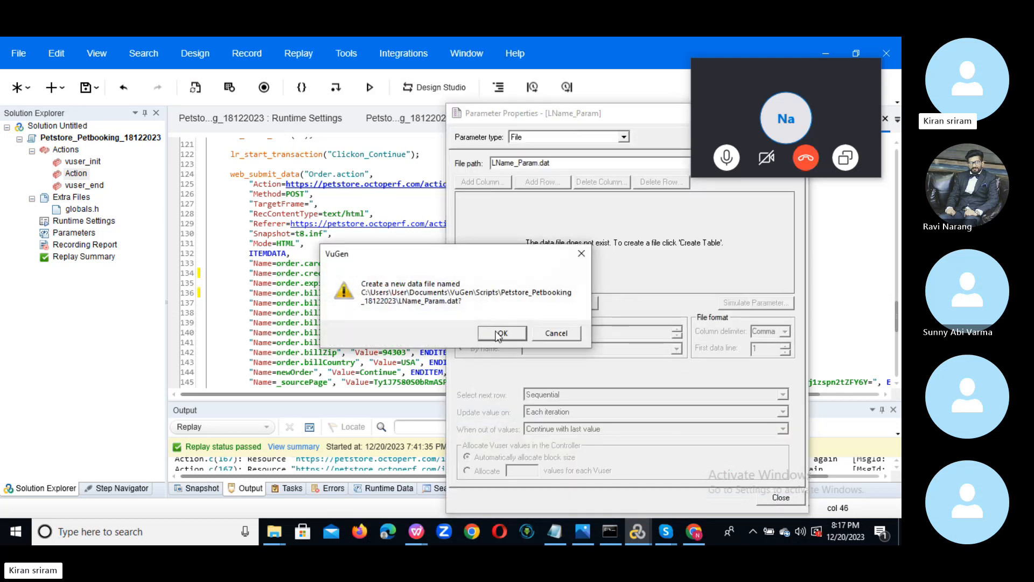
left_click(500, 334)
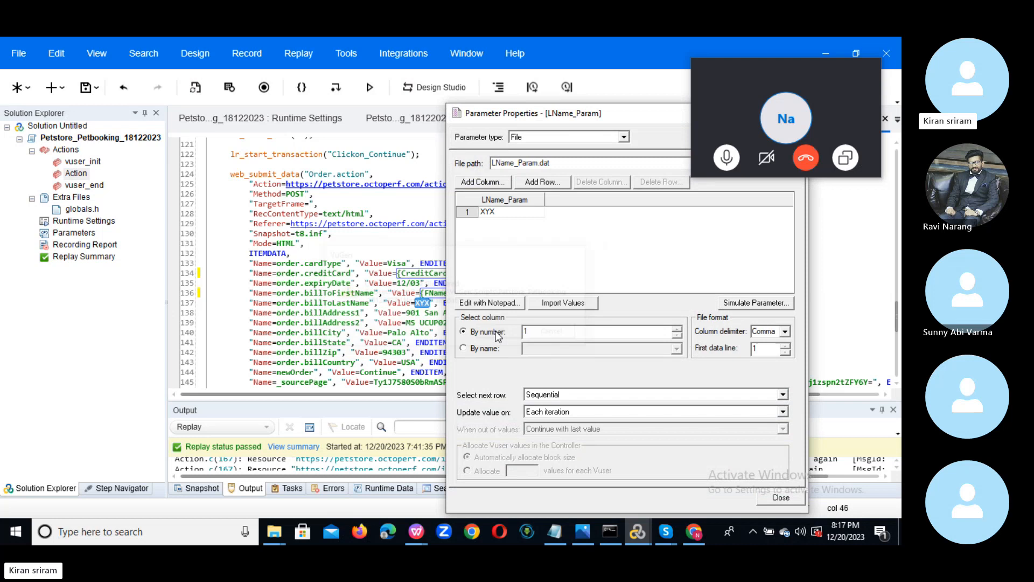
left_click(476, 351)
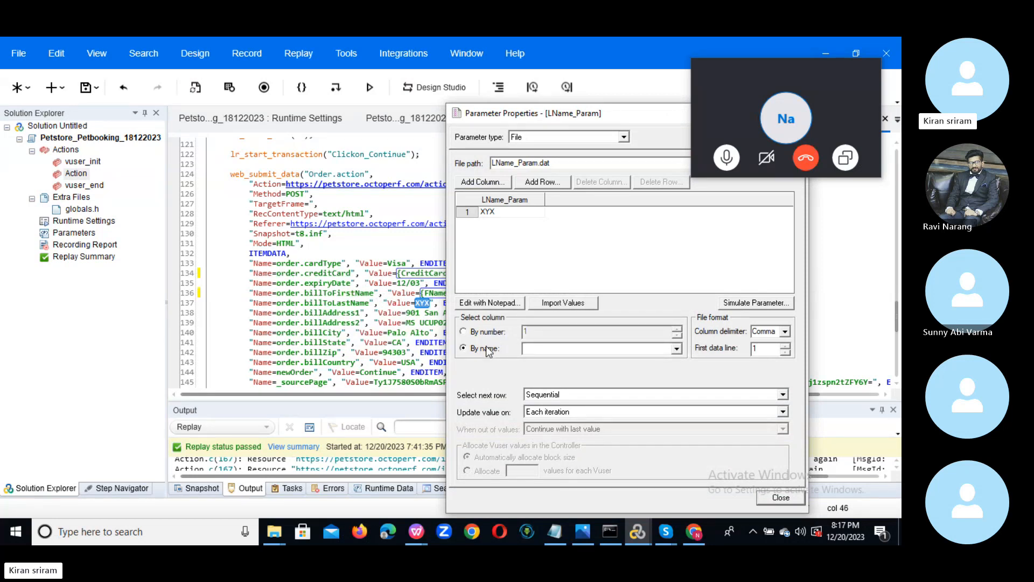
left_click(676, 349)
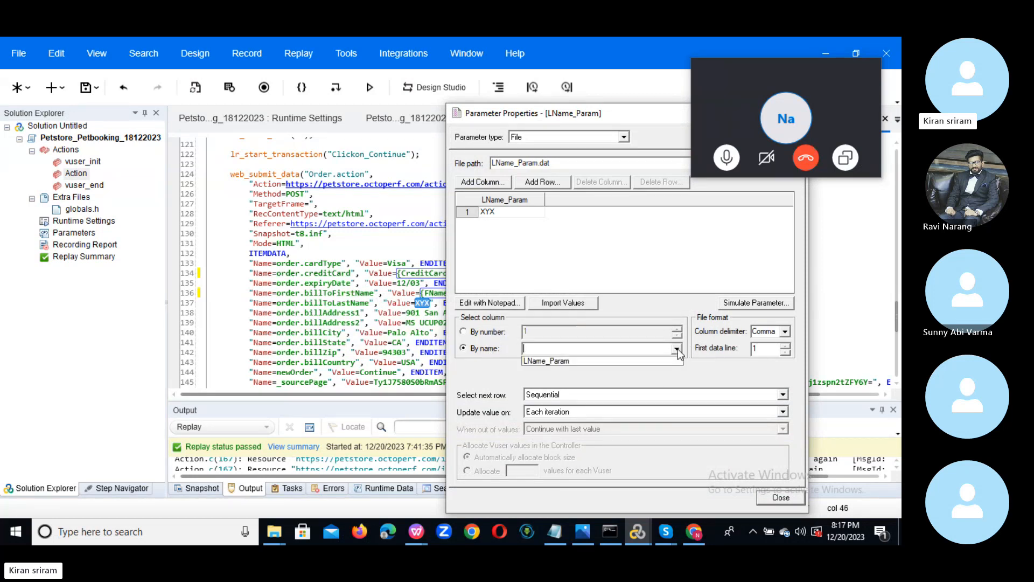
left_click(621, 361)
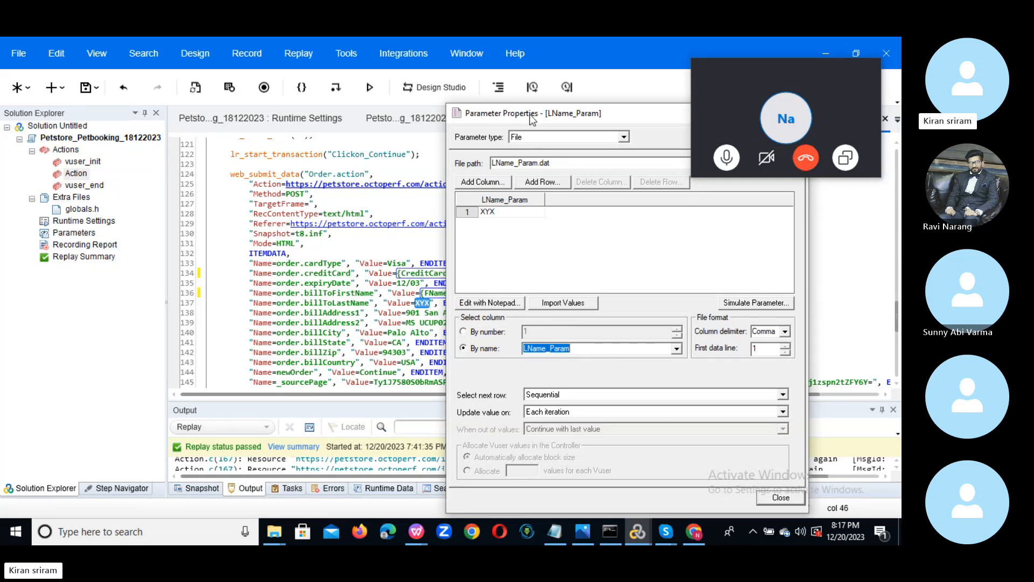
Close LName_Param's properties and confirm the new parameter.
left_click_drag(532, 119, 361, 74)
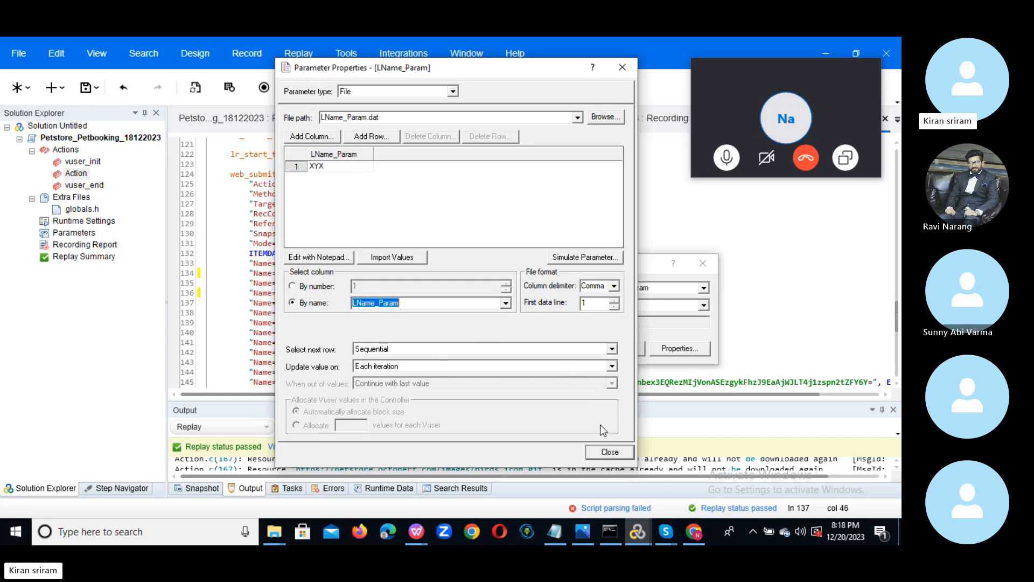
left_click(604, 452)
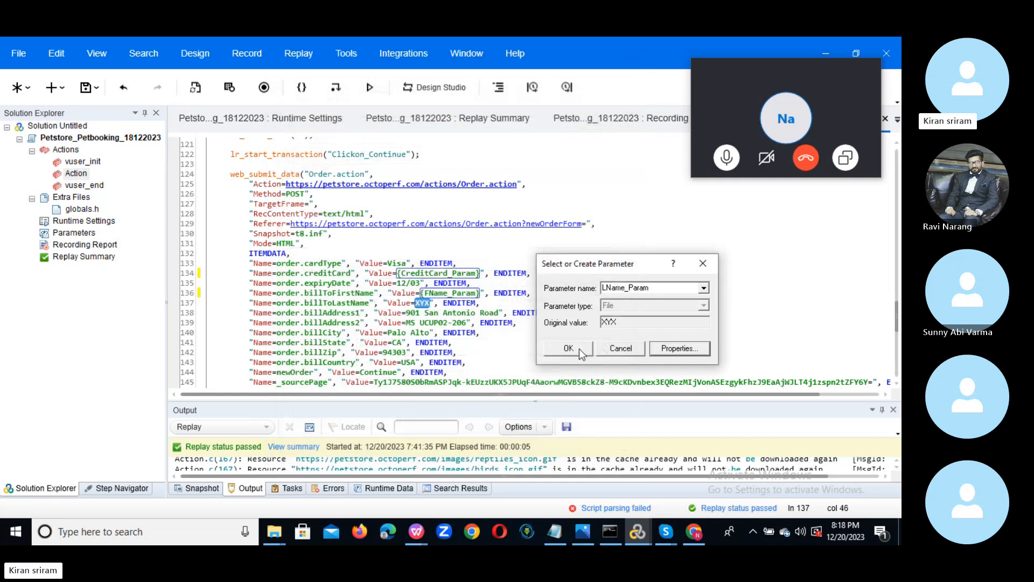
left_click(580, 350)
Apply {LName_Param} only on line 137, leaving other XYX occurrences unreplaced, then scroll up to the login request.
left_click(583, 309)
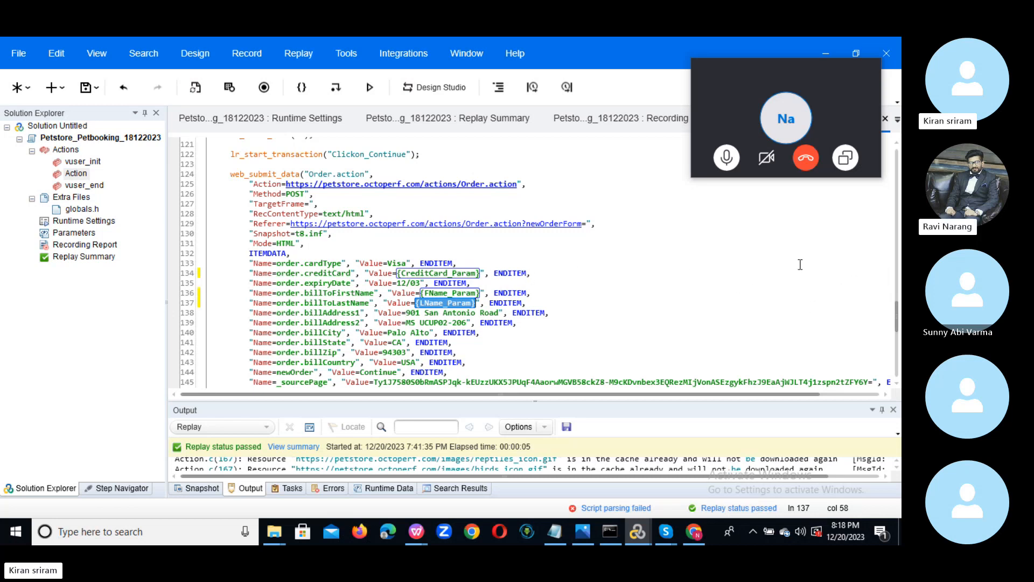
left_click_drag(895, 316, 896, 322)
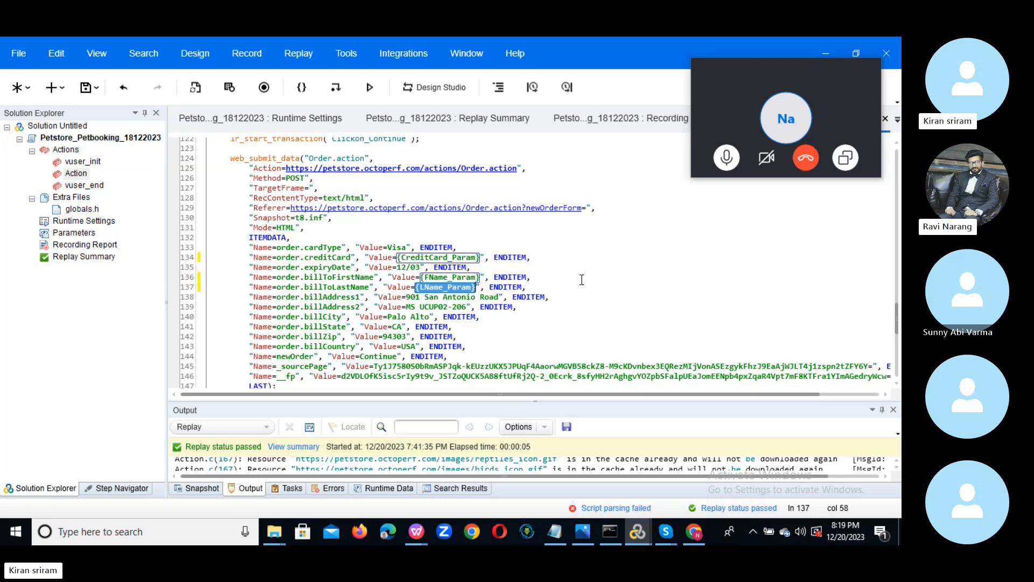
double_click(443, 289)
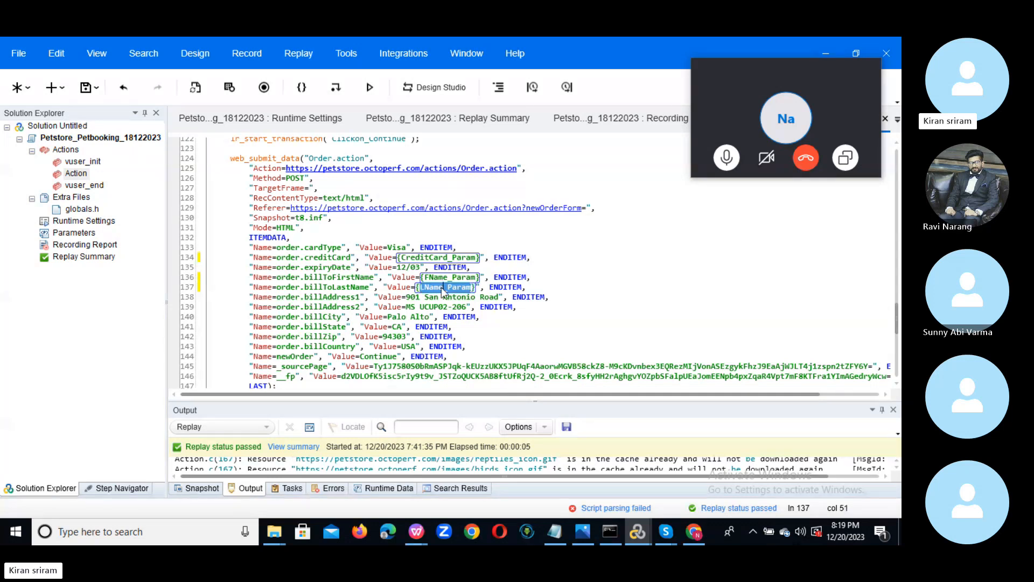
left_click(479, 288)
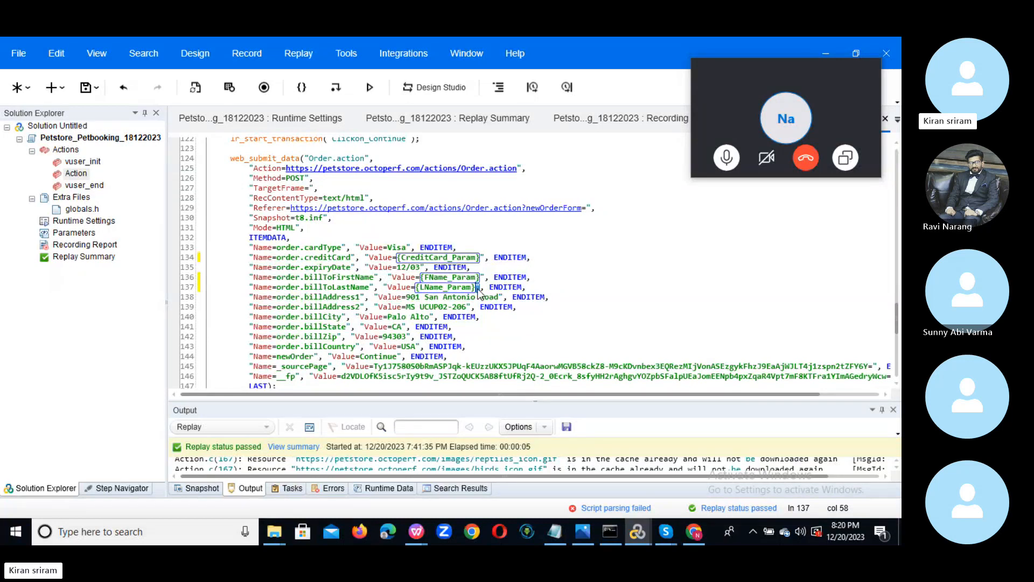
left_click_drag(897, 323, 893, 204)
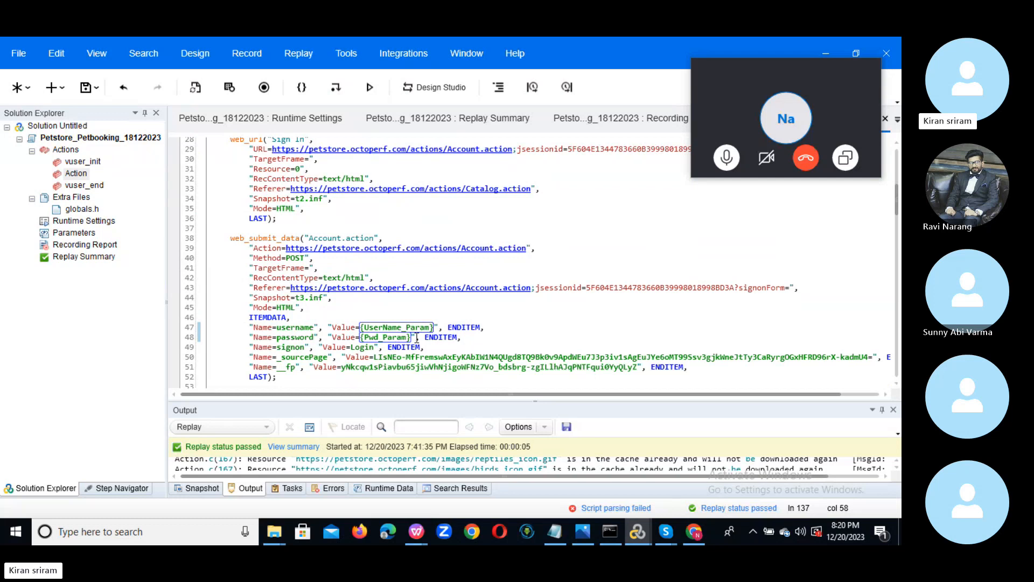
Open the Parameter List and review each parameter's settings, ending on UserName_Param.
left_click(79, 237)
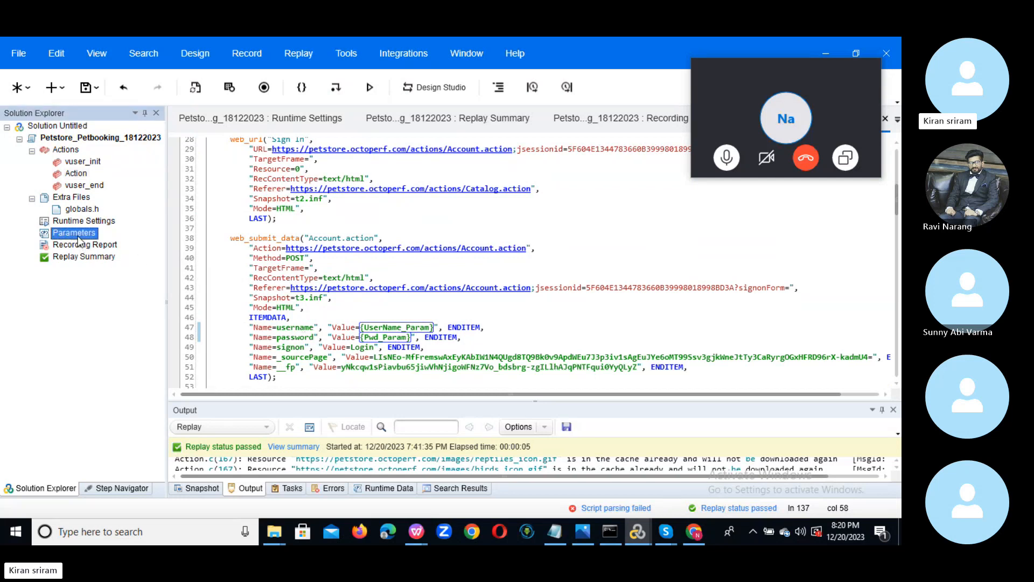
double_click(78, 236)
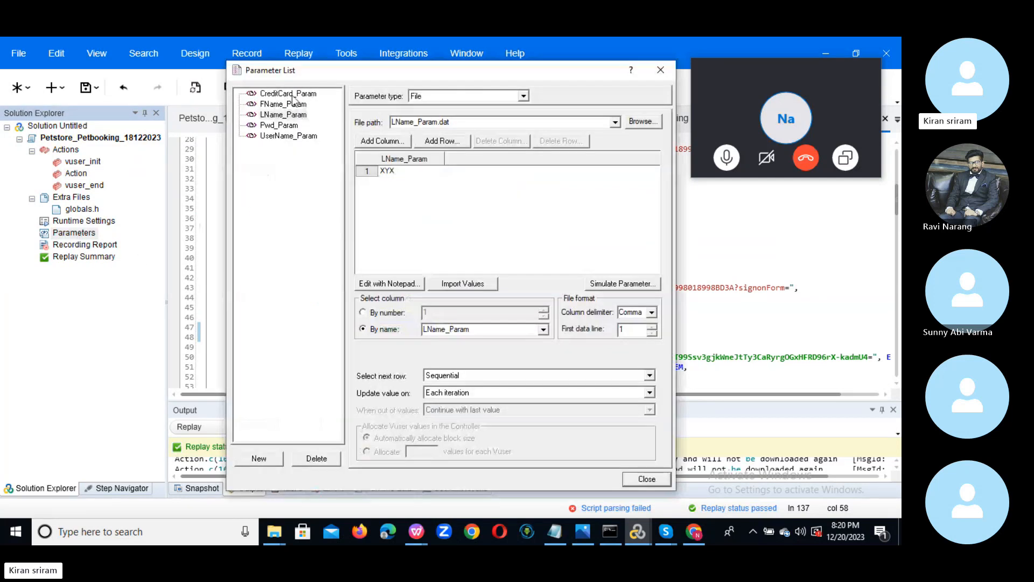
left_click(291, 137)
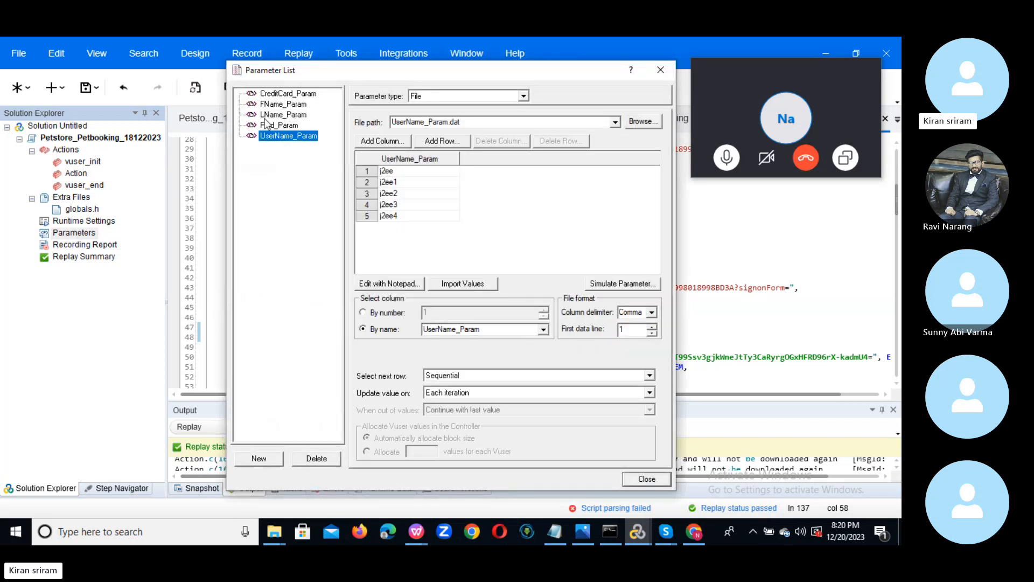
left_click(280, 126)
left_click(280, 113)
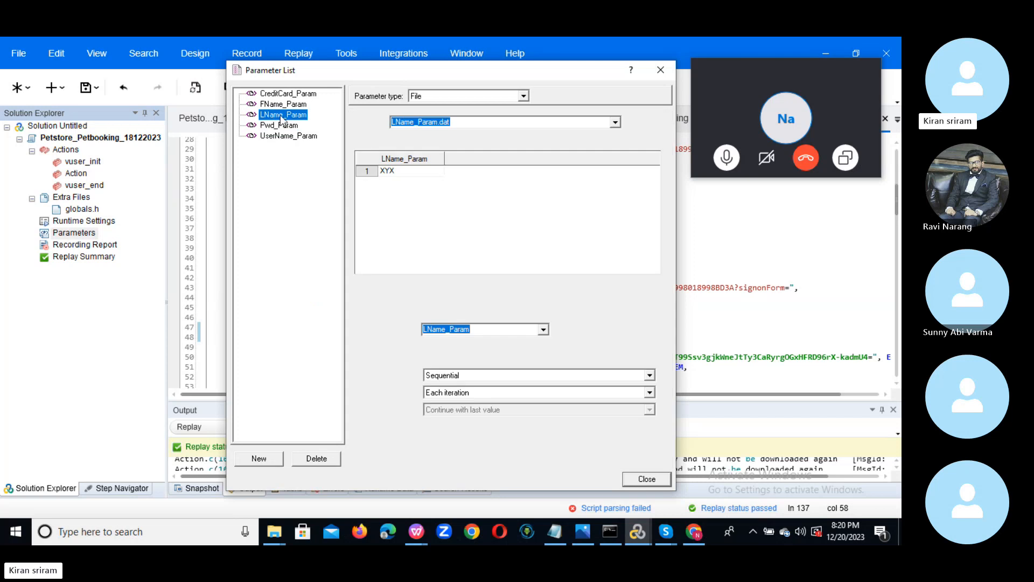
left_click(281, 104)
left_click(283, 94)
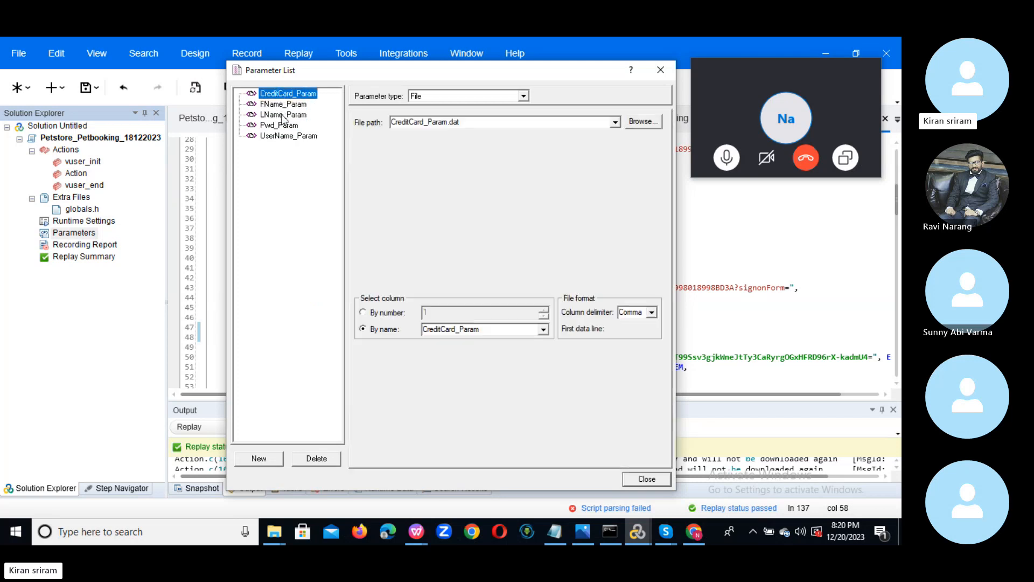
left_click(280, 136)
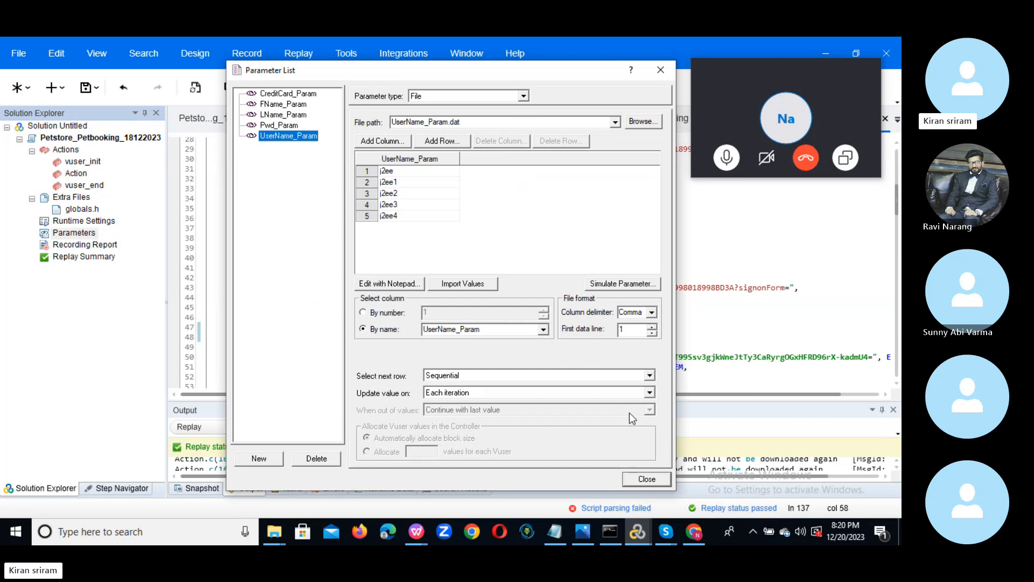
Keep UserName_Param's next row on Sequential, updated each iteration.
left_click(651, 376)
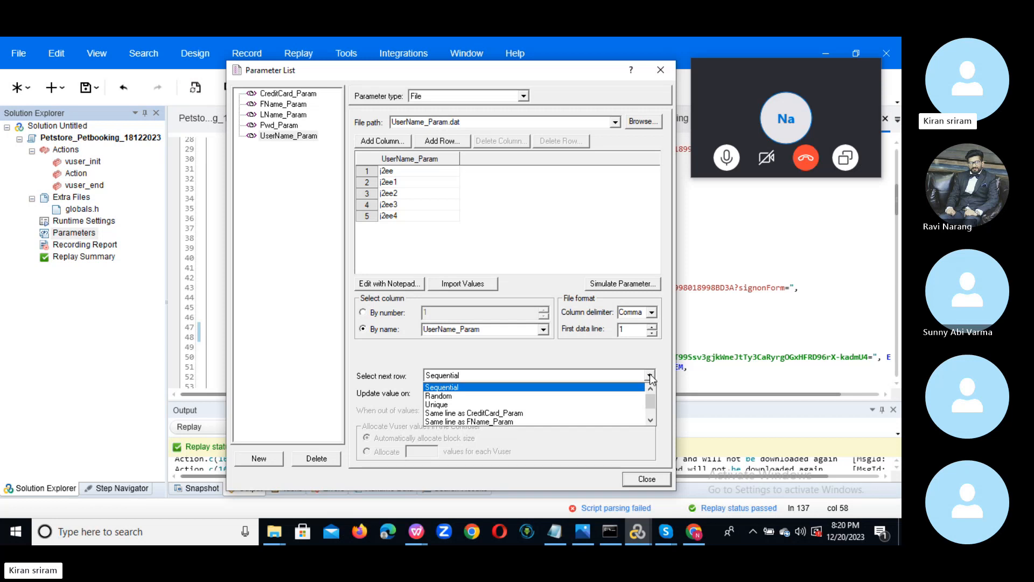
left_click(378, 381)
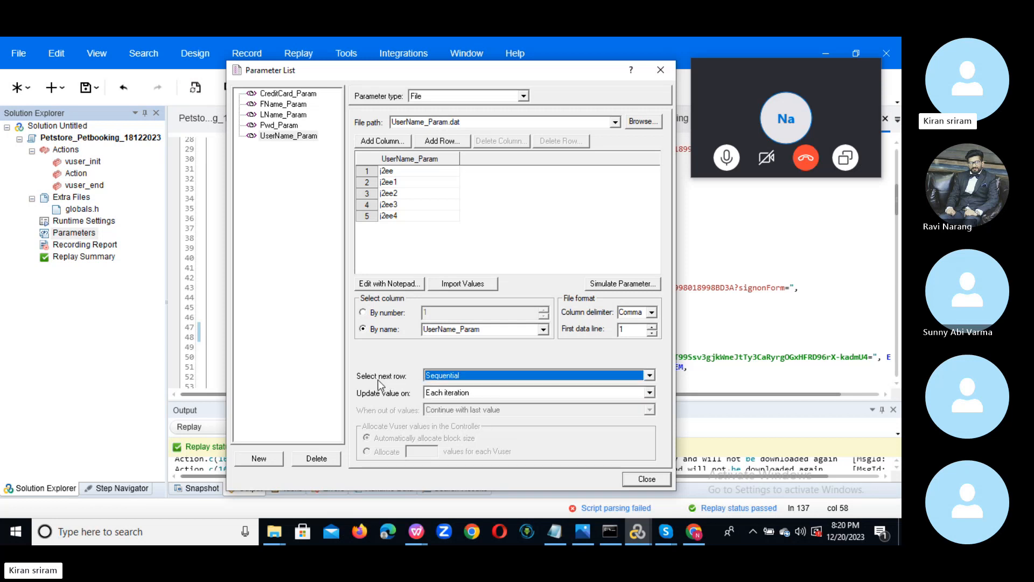
left_click(650, 393)
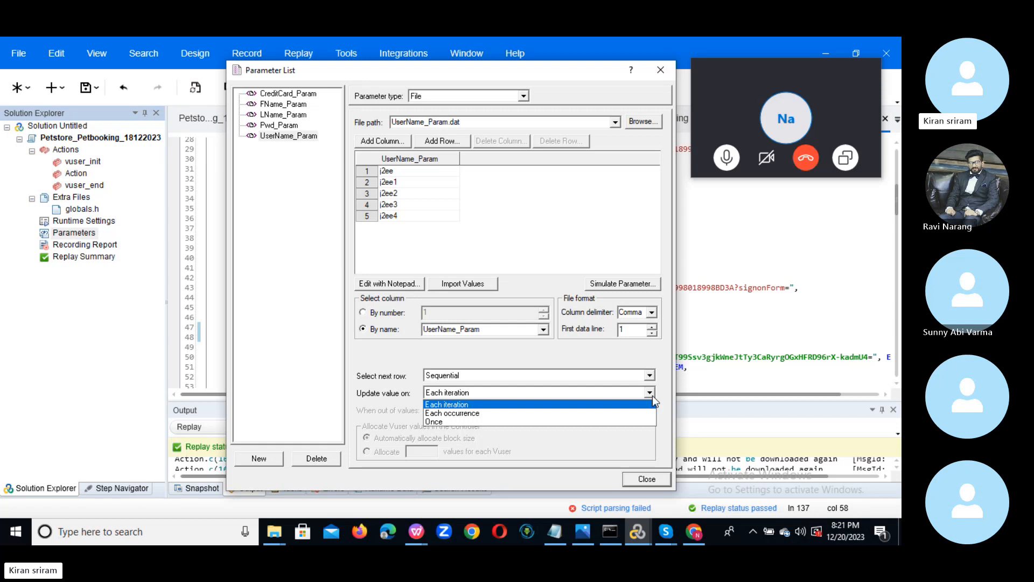
left_click(386, 364)
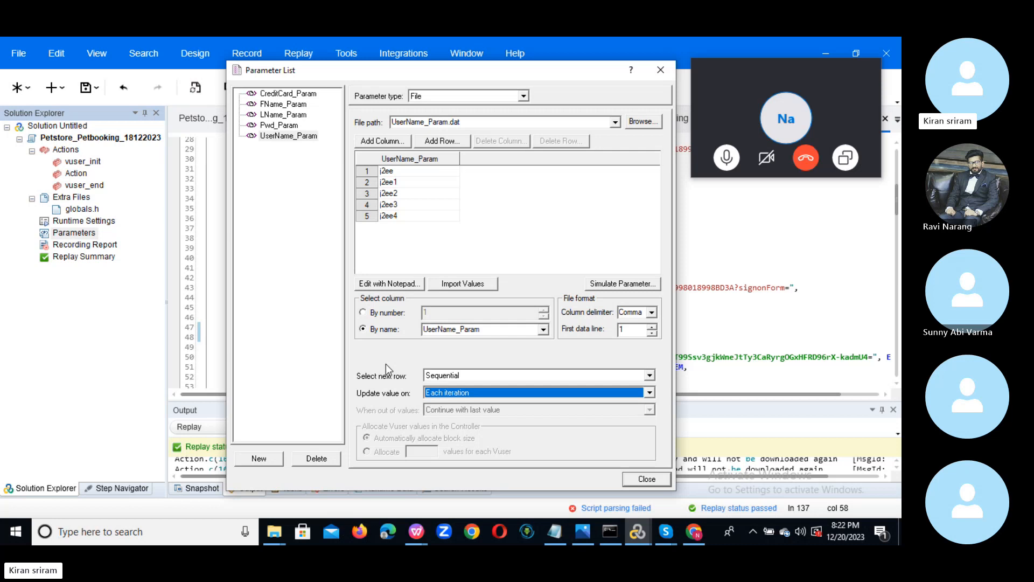
Simulate UserName_Param for 5 Vusers over 5 iterations and widen the results' first column.
left_click(620, 284)
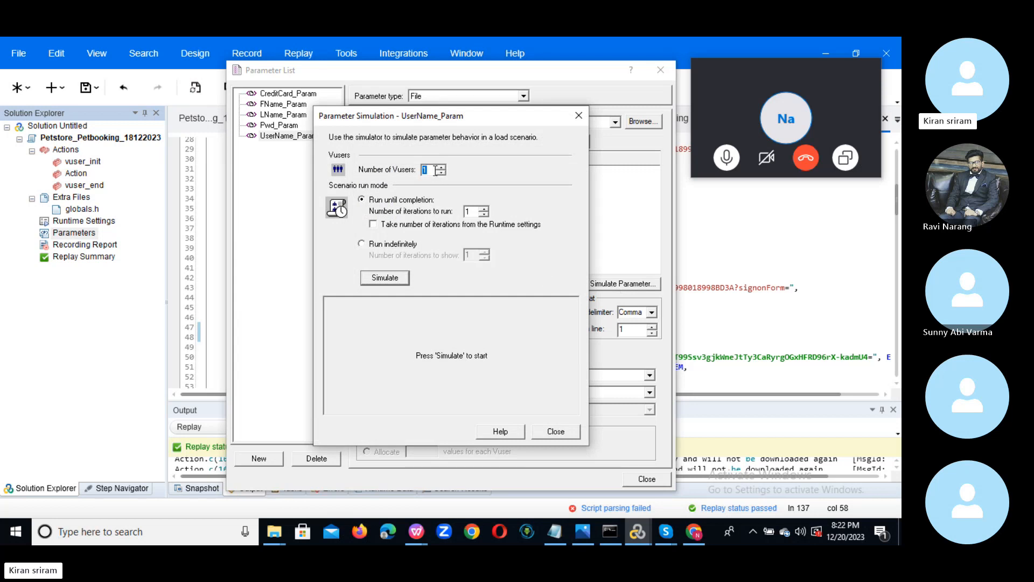
type("5")
double_click(469, 211)
type("5")
left_click(382, 281)
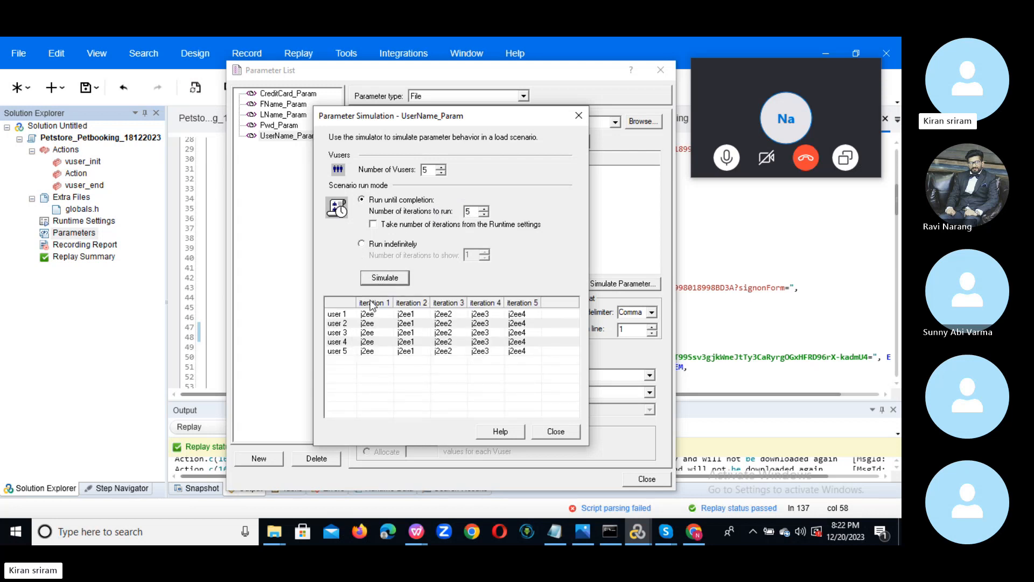
left_click_drag(357, 302, 380, 302)
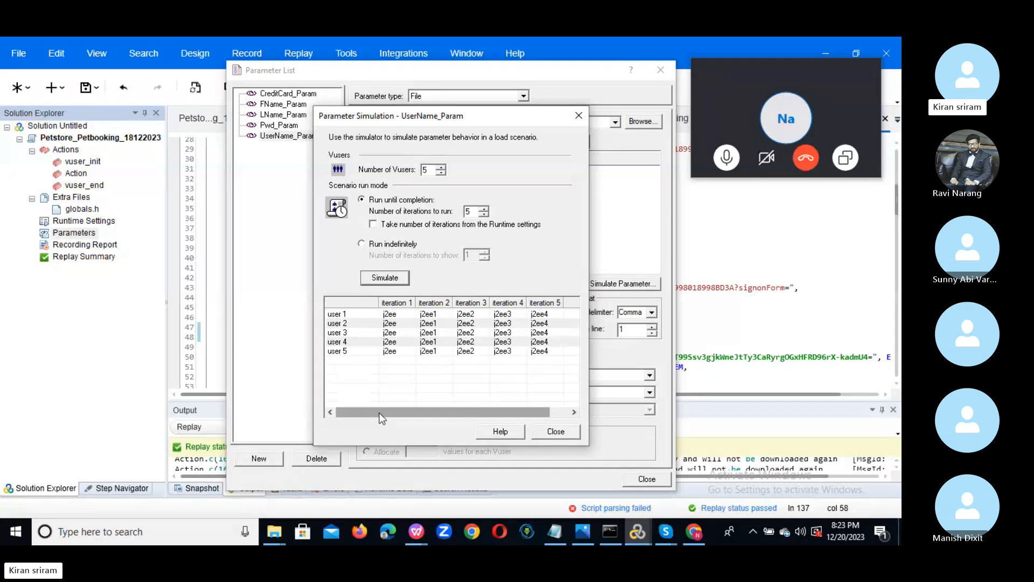
left_click(104, 532)
Launch Paint and draw two side-by-side rectangles near the top of the canvas.
type("paint")
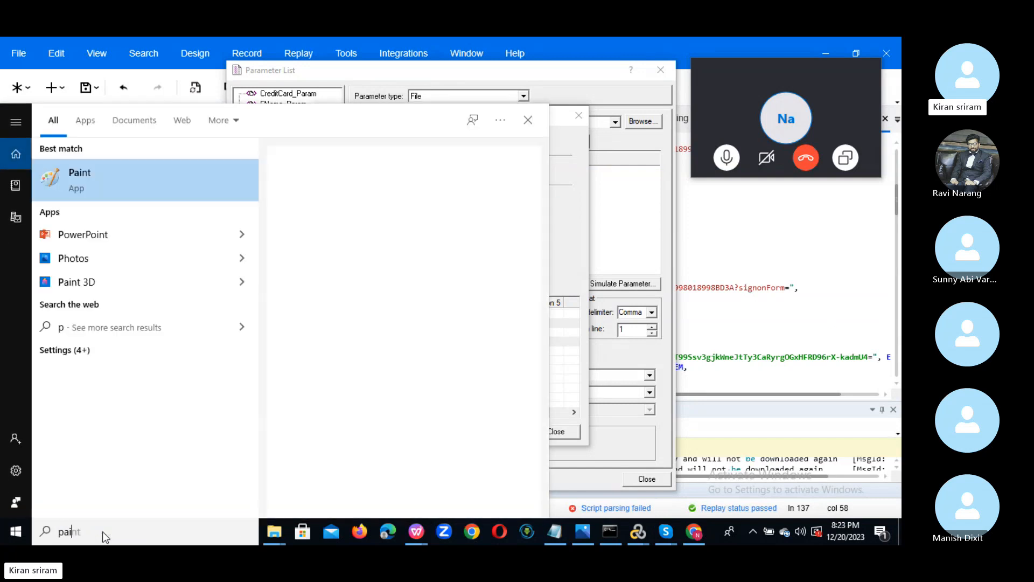
left_click(193, 186)
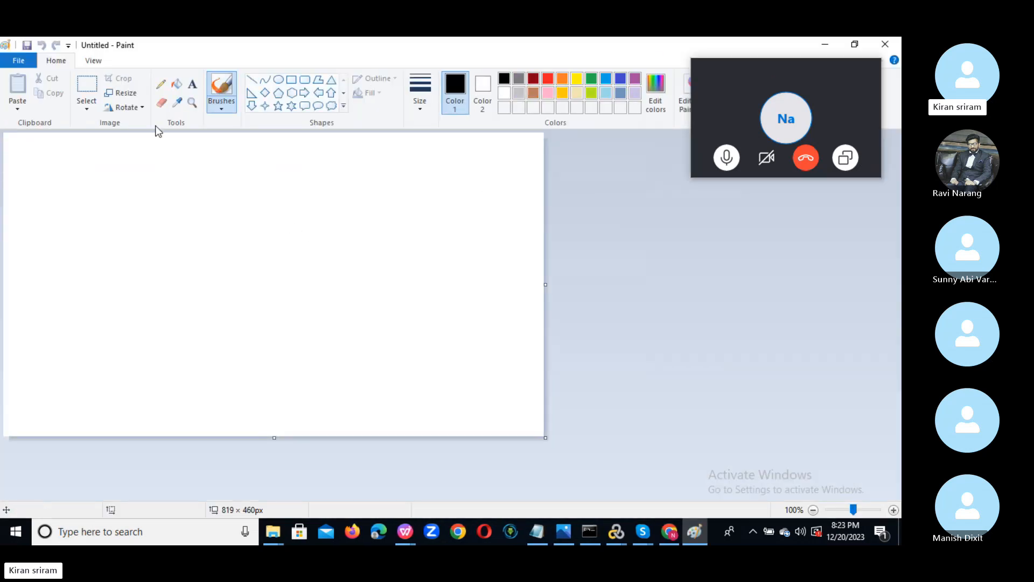
left_click(193, 84)
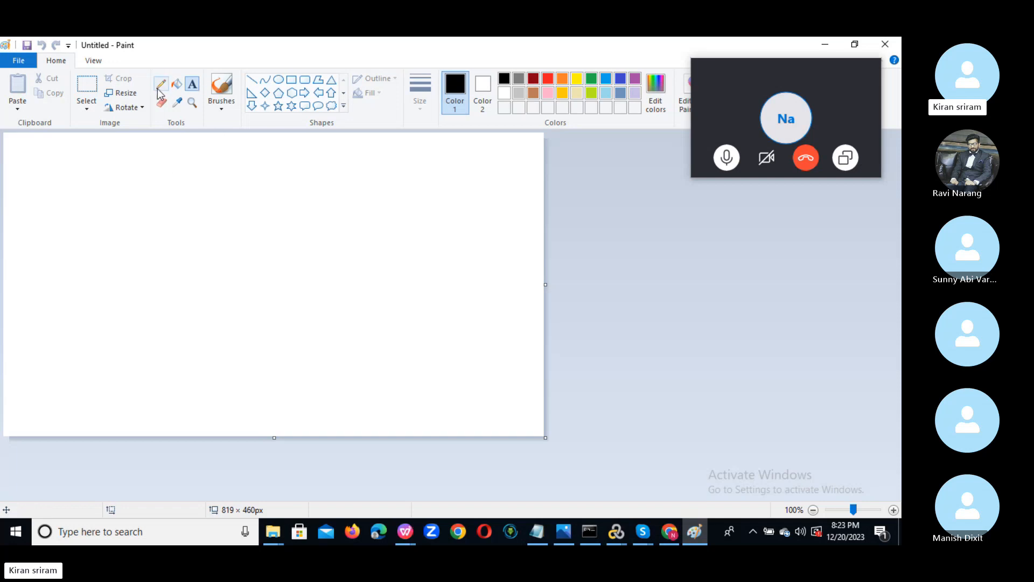
left_click(291, 80)
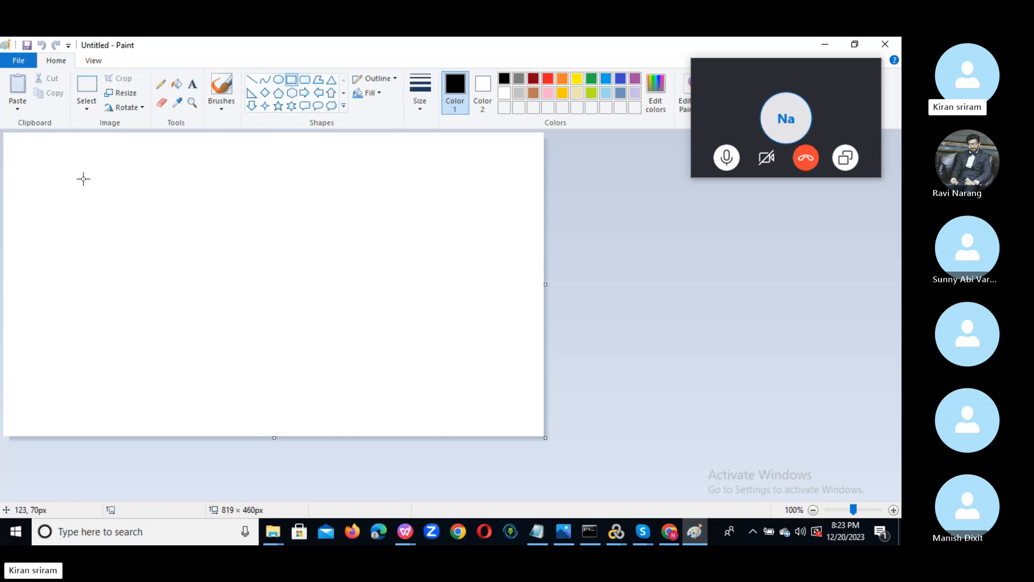
left_click_drag(79, 166, 189, 195)
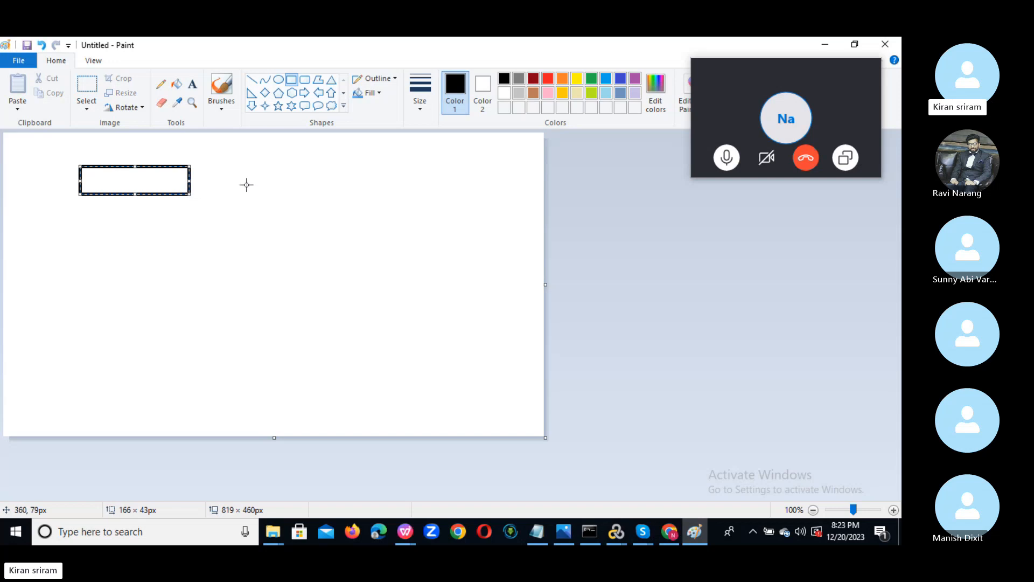
left_click_drag(253, 167, 384, 198)
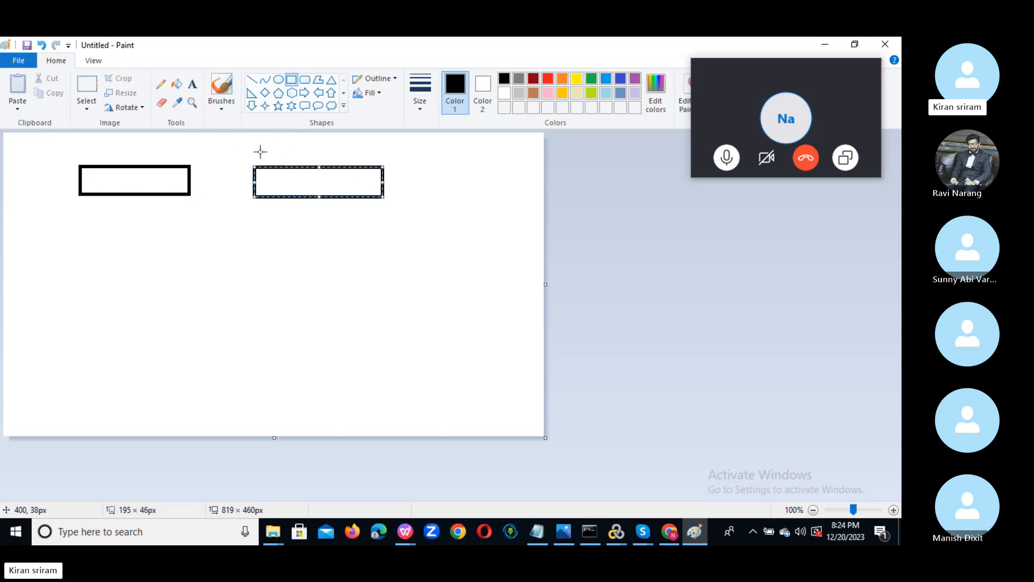
Label the rectangles 'Username' and 'Password'.
left_click(192, 85)
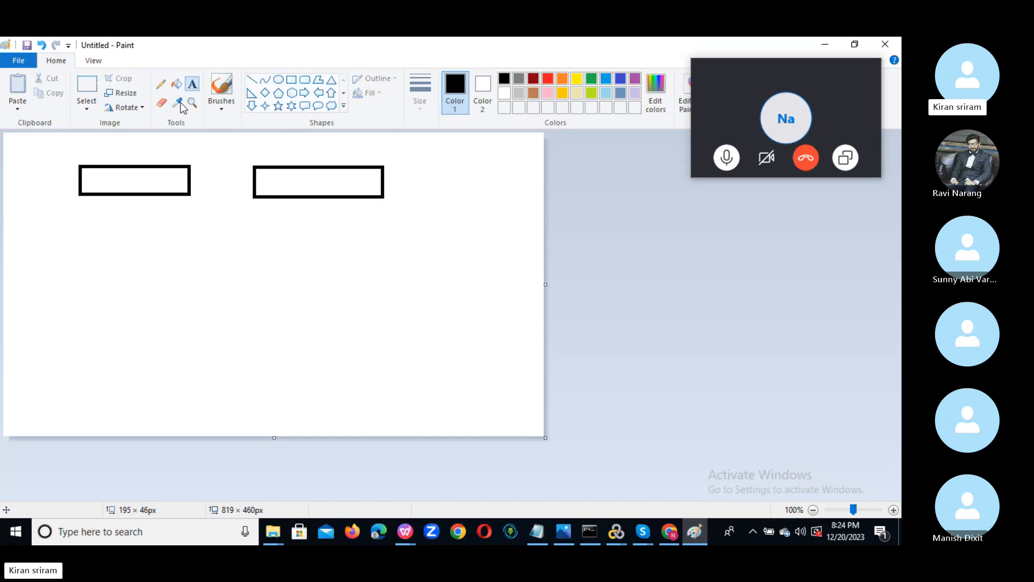
left_click(92, 181)
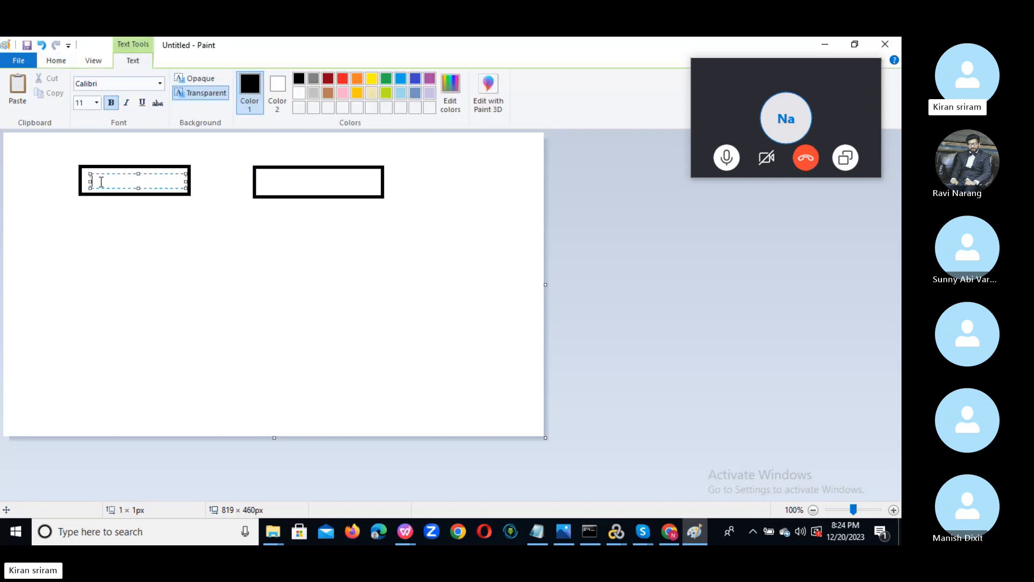
type("Username")
left_click(275, 181)
left_click(274, 181)
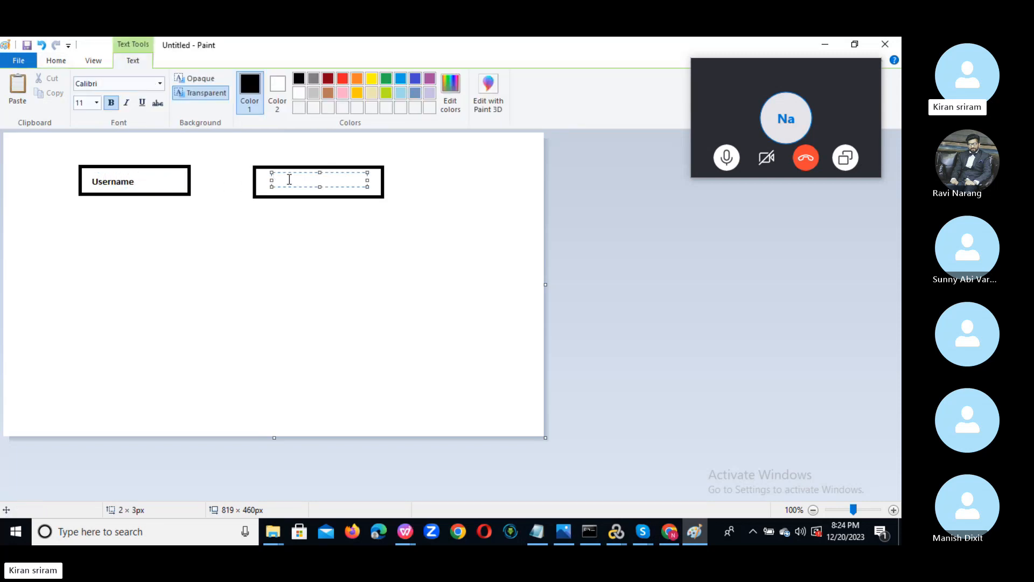
type("Password")
left_click(393, 250)
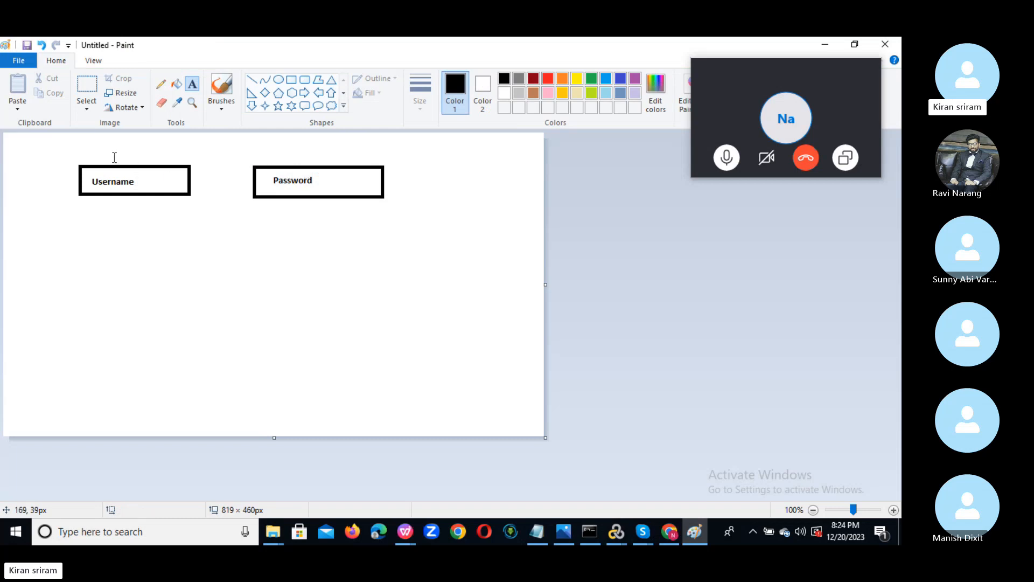
With the Pencil, hand-write A, B, C, N under Username and 1–4 under Password.
left_click(160, 86)
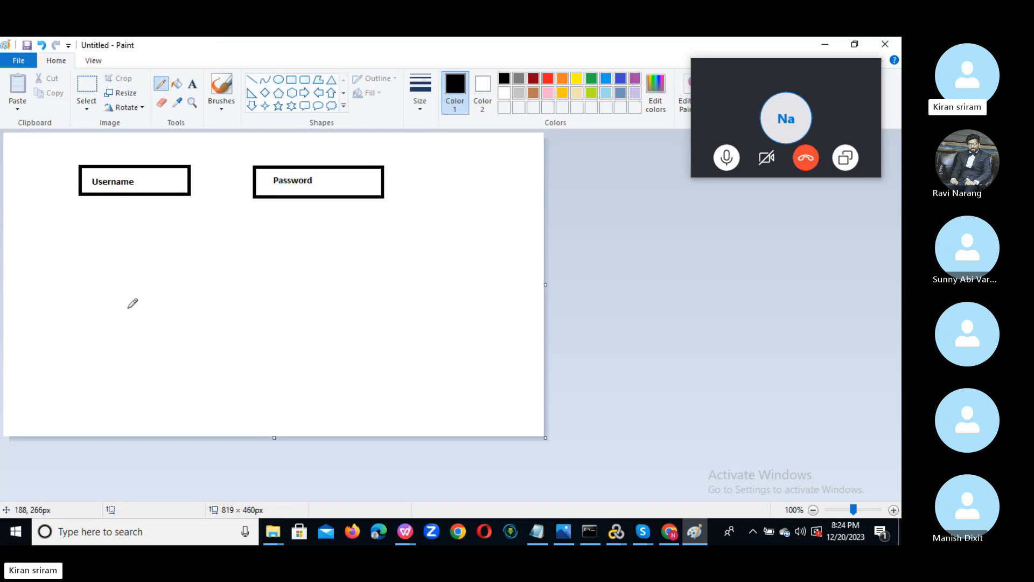
mouse_move(102, 229)
left_mouse_down()
mouse_move(108, 220)
mouse_move(122, 233)
mouse_move(106, 233)
left_mouse_up()
mouse_move(103, 248)
left_mouse_down()
mouse_move(129, 241)
mouse_move(108, 259)
mouse_move(109, 248)
left_mouse_up()
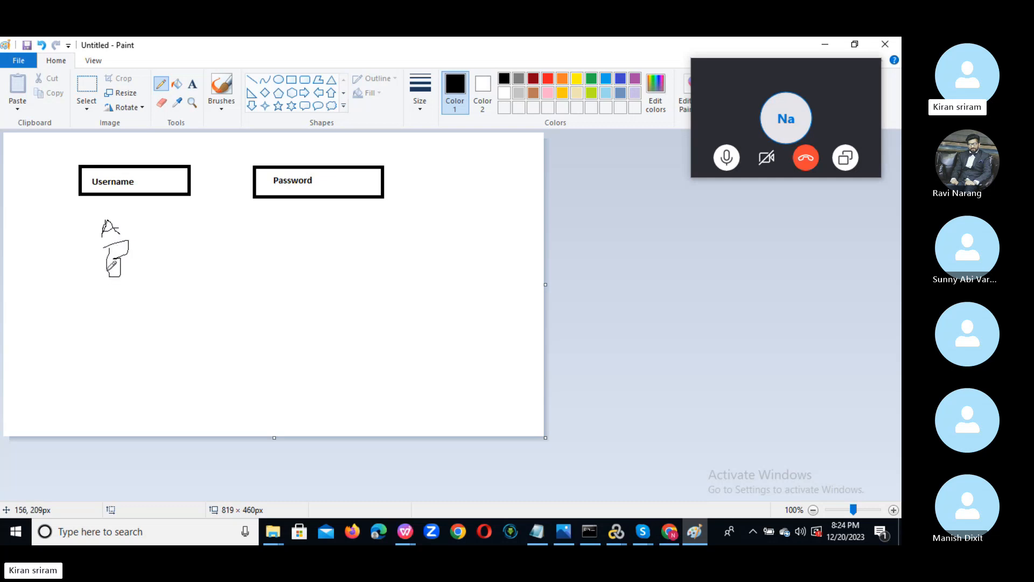
left_click_drag(110, 295, 117, 311)
mouse_move(103, 350)
left_mouse_down()
mouse_move(104, 330)
mouse_move(116, 345)
mouse_move(118, 327)
left_mouse_up()
mouse_move(295, 213)
left_mouse_down()
mouse_move(311, 303)
mouse_move(292, 312)
mouse_move(293, 349)
mouse_move(310, 349)
mouse_move(311, 368)
left_mouse_up()
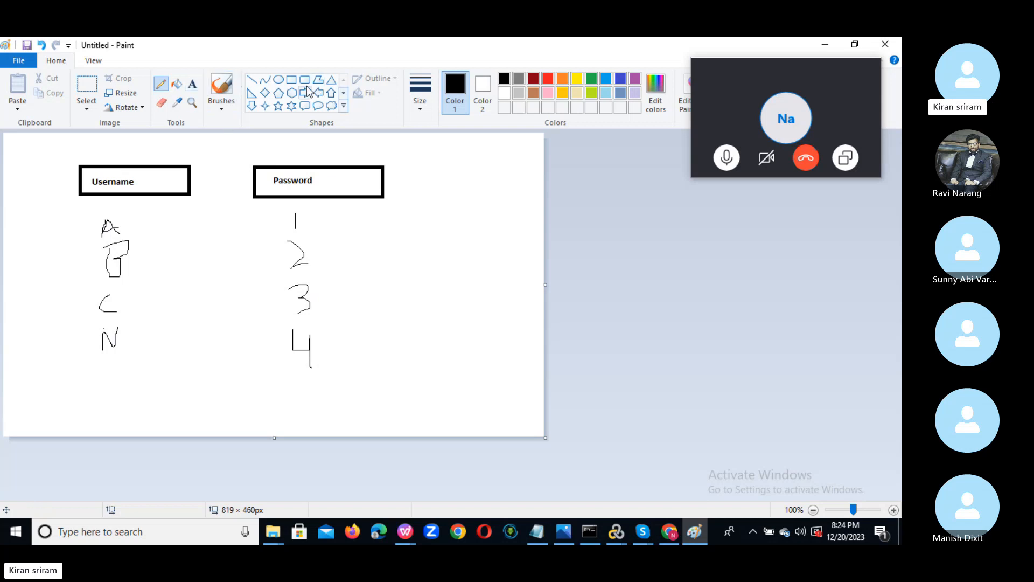
Draw a heading box above both labels containing the text 'Sequential Each Iteration'.
left_click(291, 80)
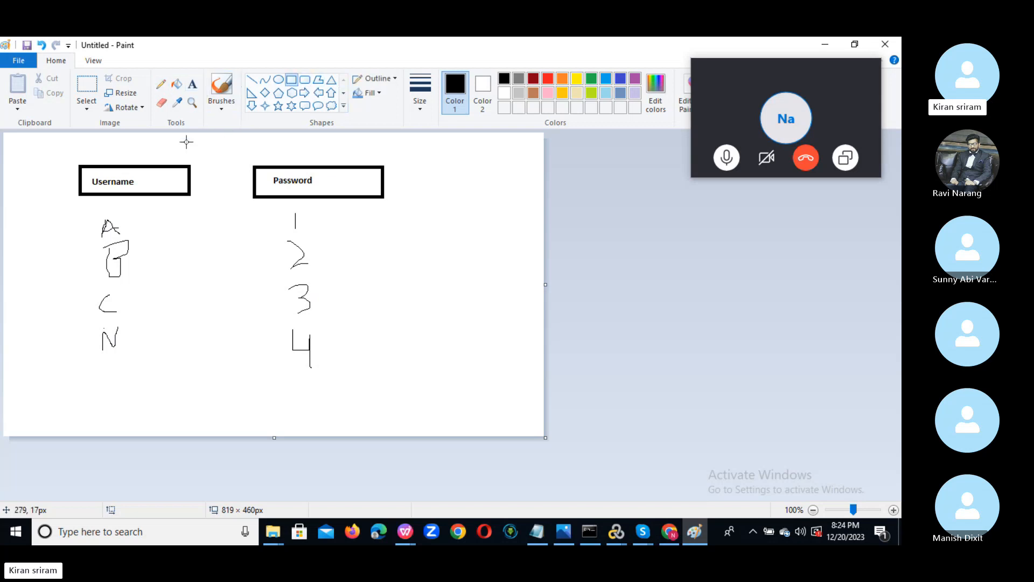
left_click_drag(177, 141, 301, 156)
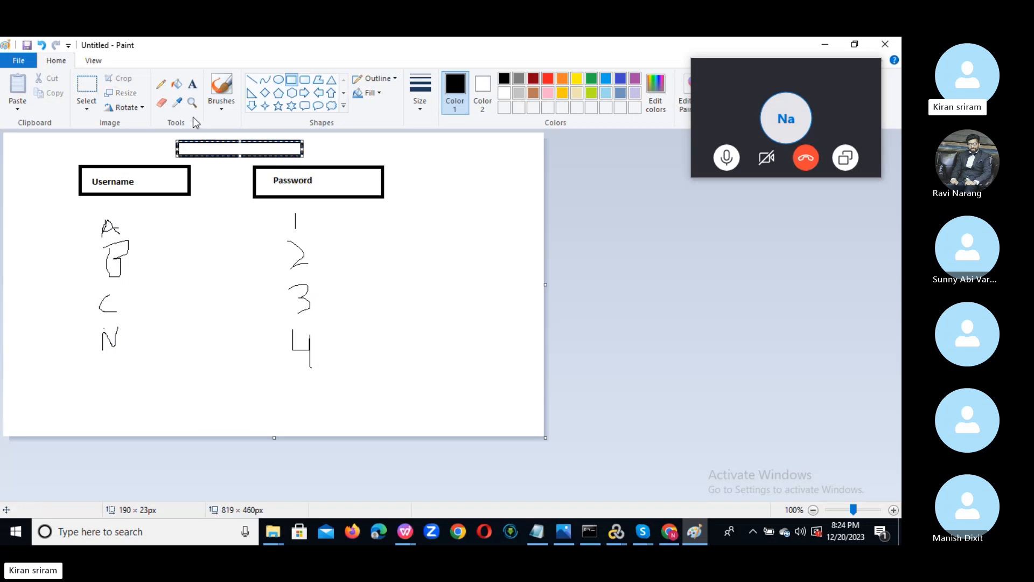
left_click(192, 84)
left_click(194, 147)
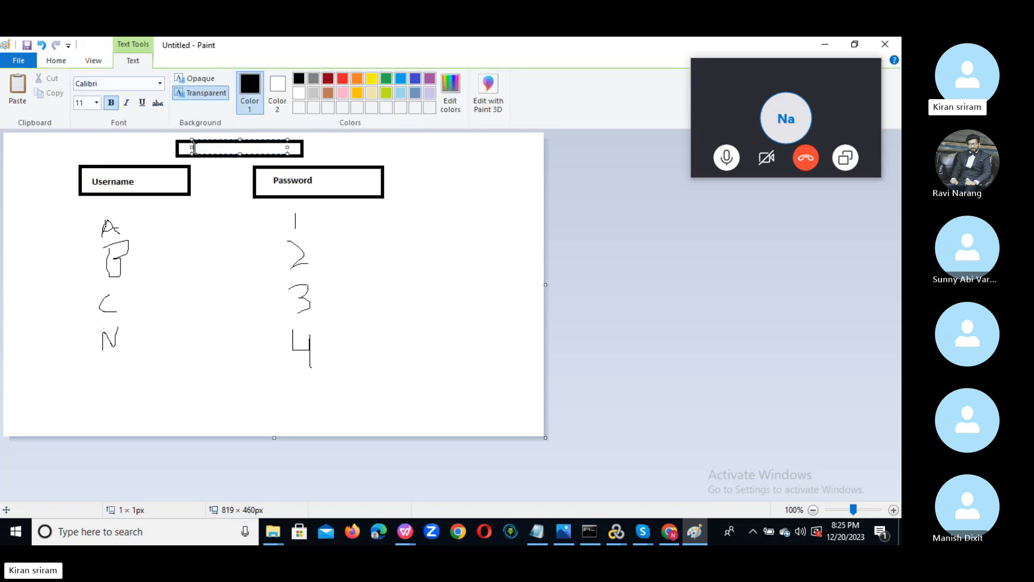
type("Sequential Each Iteration")
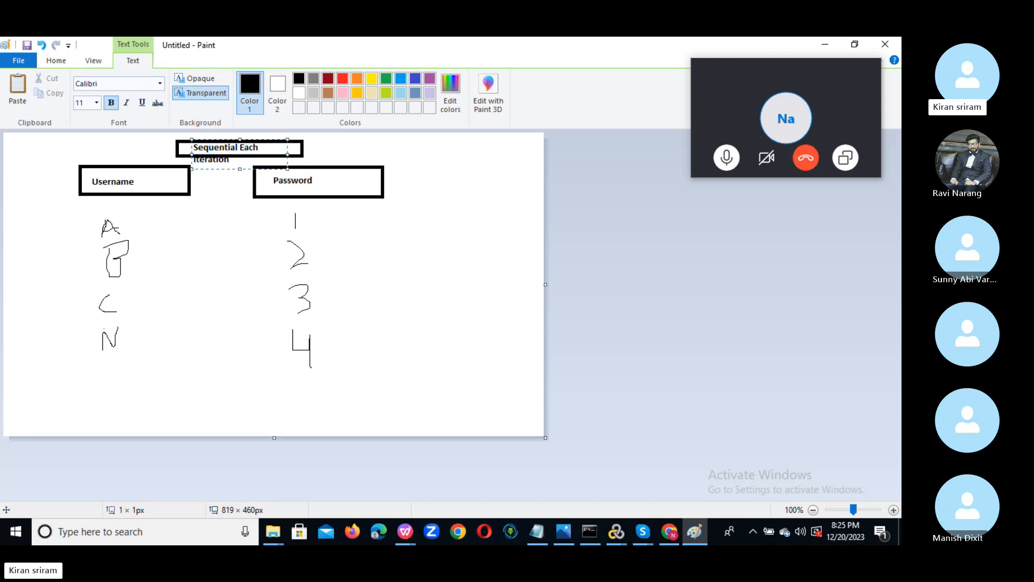
left_click(503, 233)
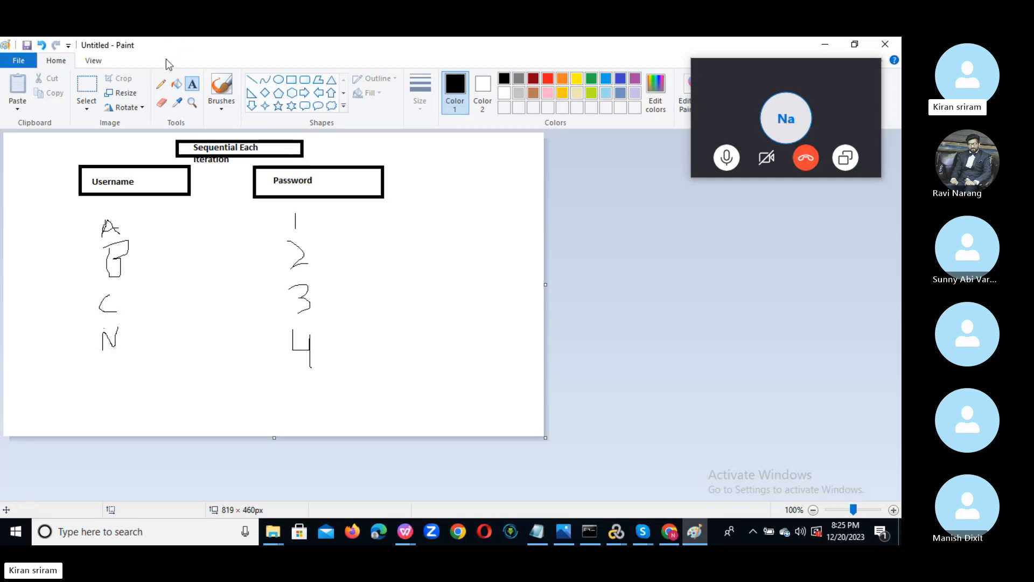
Draw lines linking A, B, C, N to password 1 and add iteration marks I and II.
left_click(161, 83)
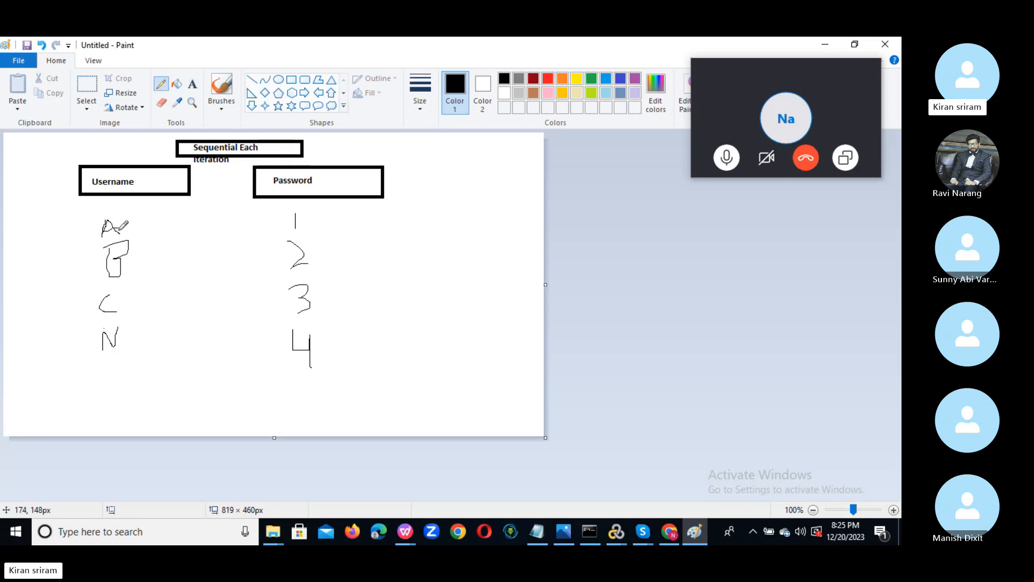
left_click_drag(119, 228, 297, 221)
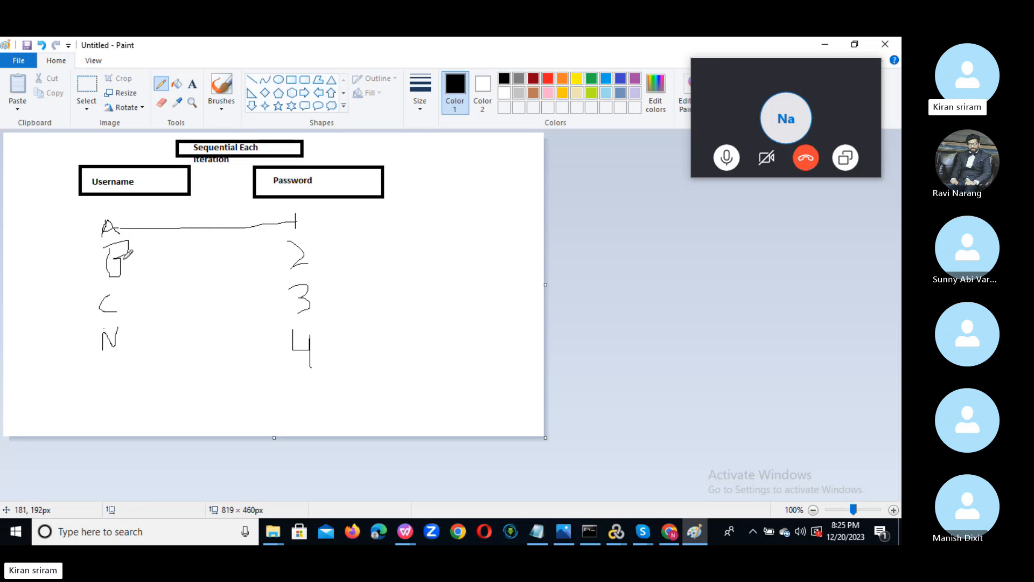
mouse_move(120, 259)
left_mouse_down()
mouse_move(257, 241)
mouse_move(287, 224)
left_mouse_up()
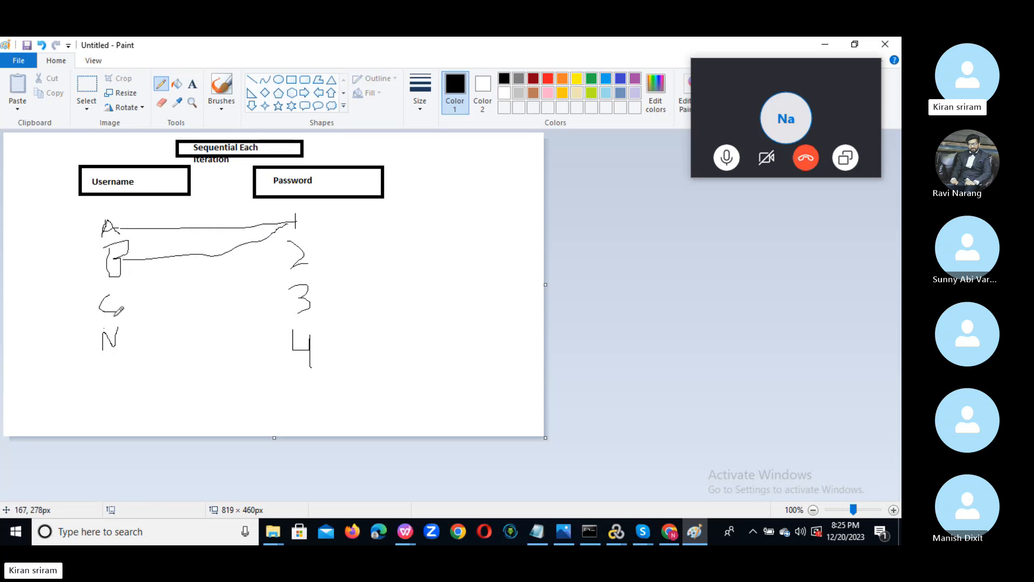
mouse_move(114, 309)
left_mouse_down()
mouse_move(227, 265)
mouse_move(295, 221)
left_mouse_up()
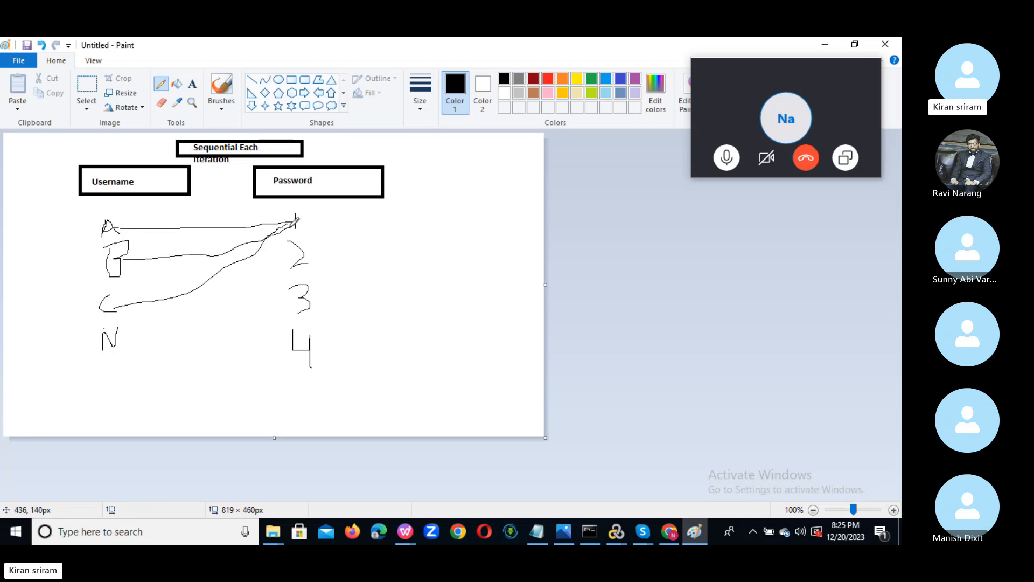
mouse_move(121, 339)
left_mouse_down()
mouse_move(247, 281)
mouse_move(307, 212)
left_mouse_up()
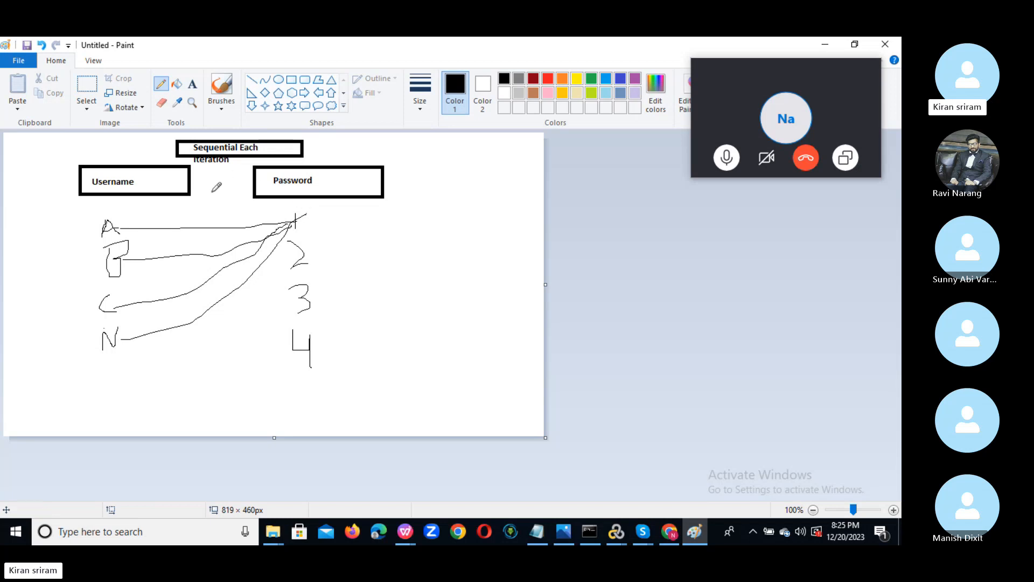
mouse_move(213, 183)
left_mouse_down()
mouse_move(215, 203)
mouse_move(206, 191)
mouse_move(219, 181)
left_mouse_up()
mouse_move(155, 210)
left_mouse_down()
mouse_move(244, 254)
mouse_move(303, 260)
left_mouse_up()
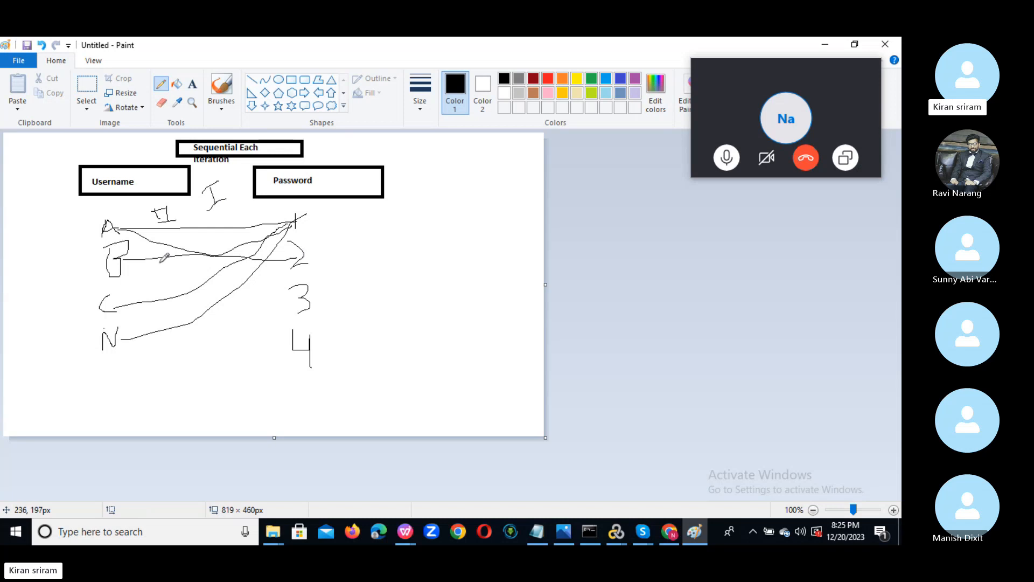
Link B, C, N to password 2, then A, B, C, N to password 3.
mouse_move(121, 258)
left_mouse_down()
mouse_move(291, 270)
mouse_move(298, 257)
left_mouse_up()
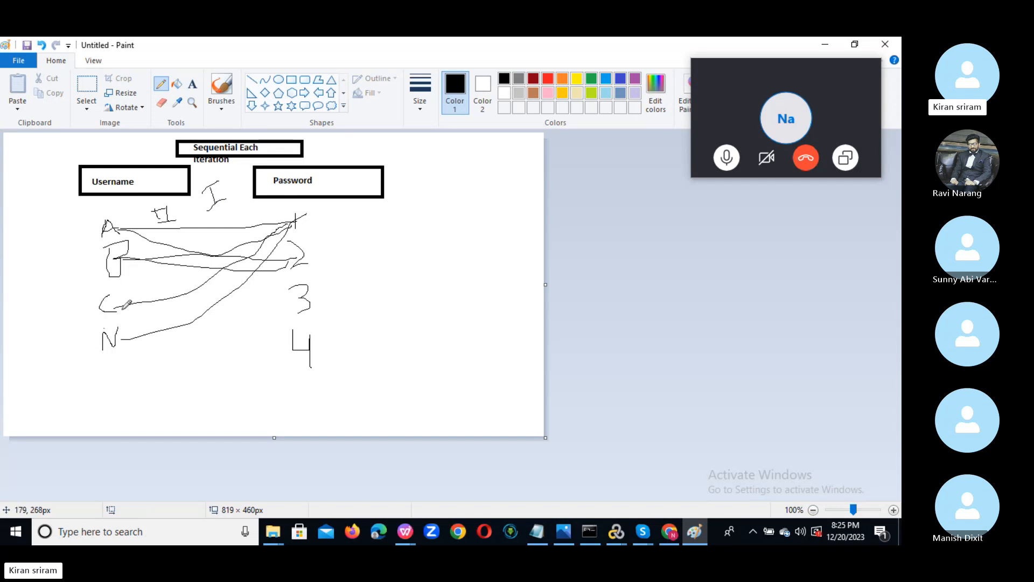
left_click_drag(115, 309, 296, 260)
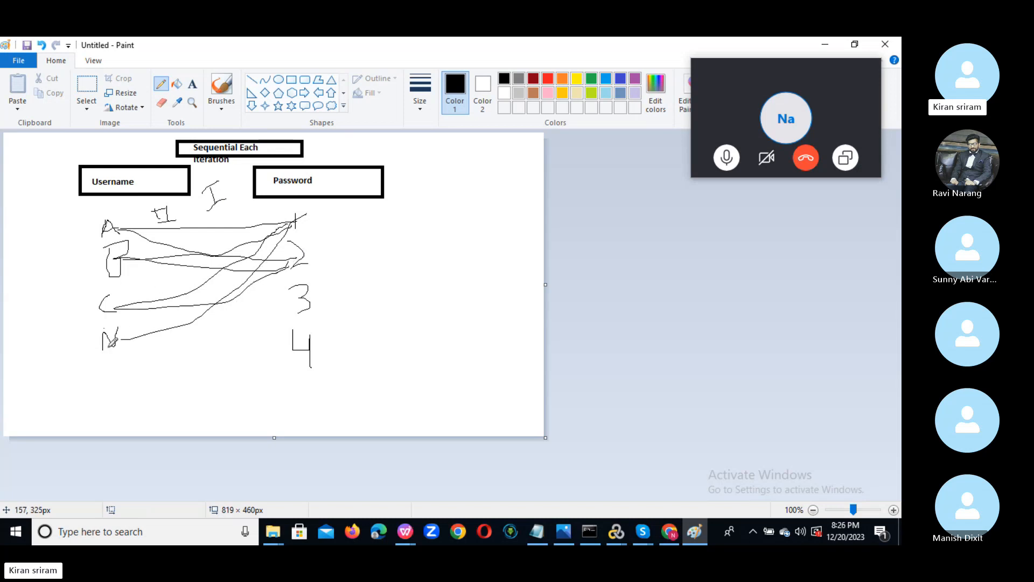
mouse_move(112, 341)
left_mouse_down()
mouse_move(139, 338)
mouse_move(252, 265)
mouse_move(295, 262)
left_mouse_up()
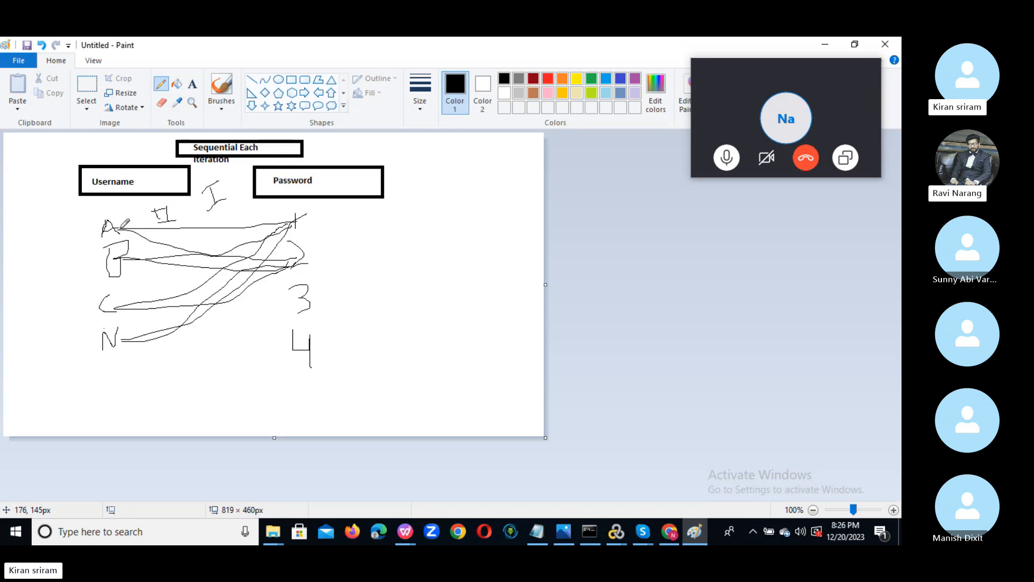
mouse_move(121, 227)
left_mouse_down()
mouse_move(315, 291)
mouse_move(150, 257)
mouse_move(308, 286)
left_mouse_up()
left_click_drag(96, 308, 287, 304)
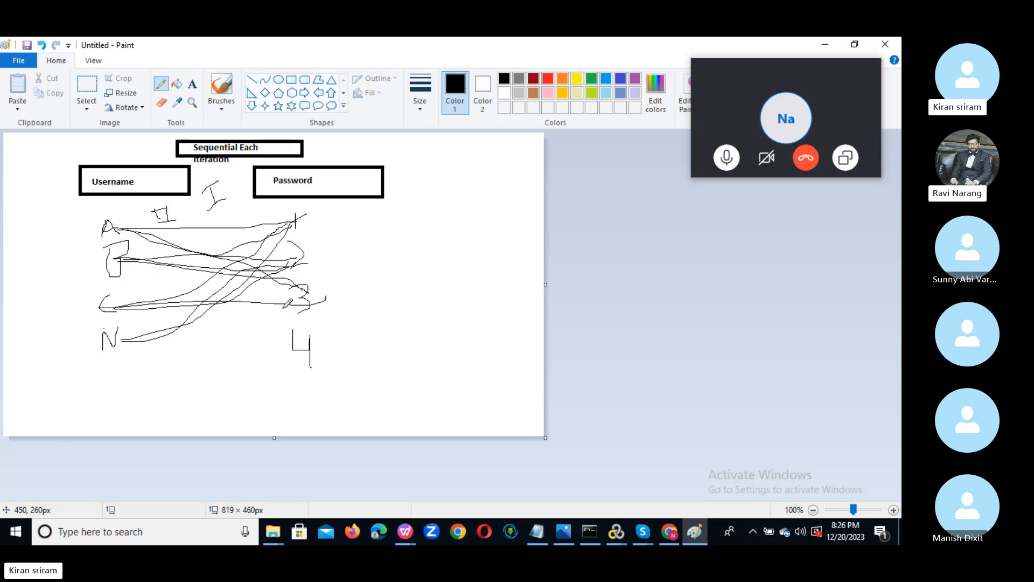
left_click_drag(117, 349, 326, 296)
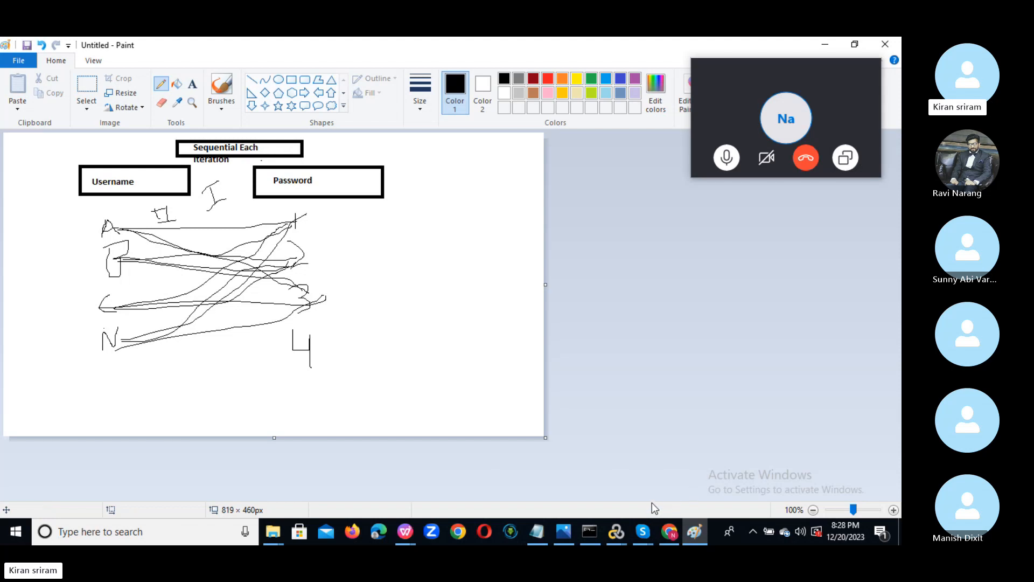
Return to the Petstore script, review the simulation grid, and close it.
mouse_move(616, 532)
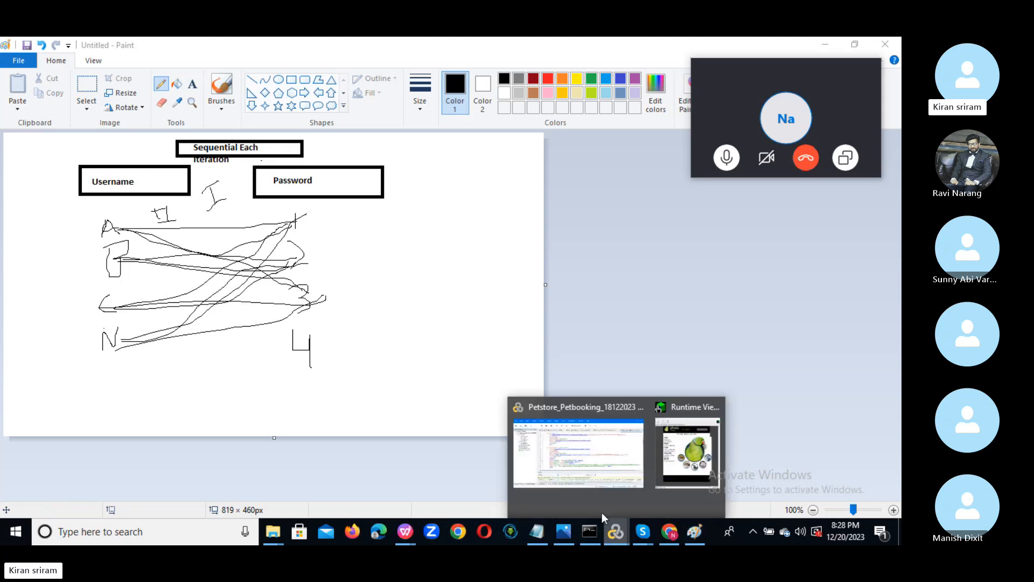
left_click(586, 454)
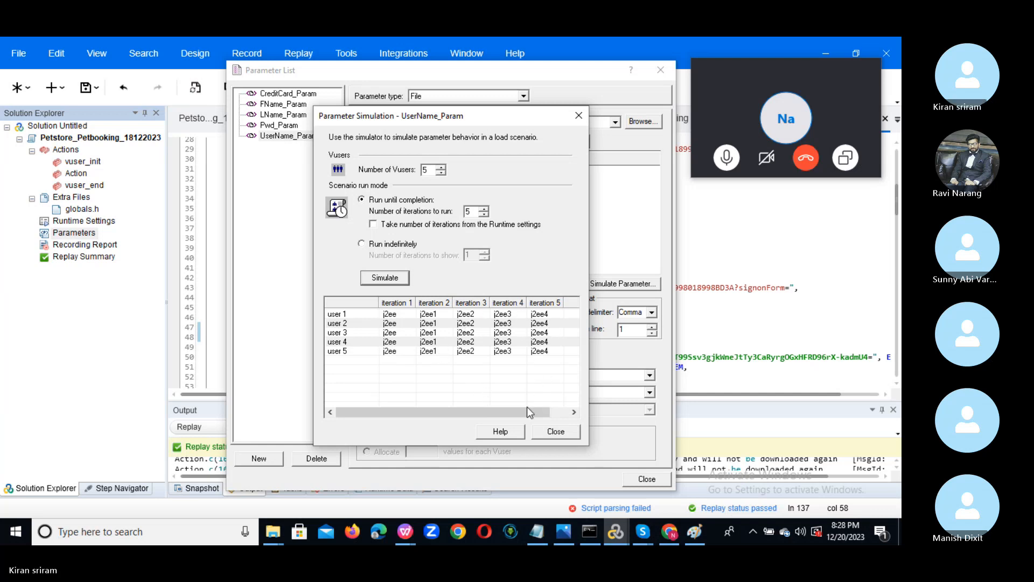
left_click_drag(527, 411, 445, 411)
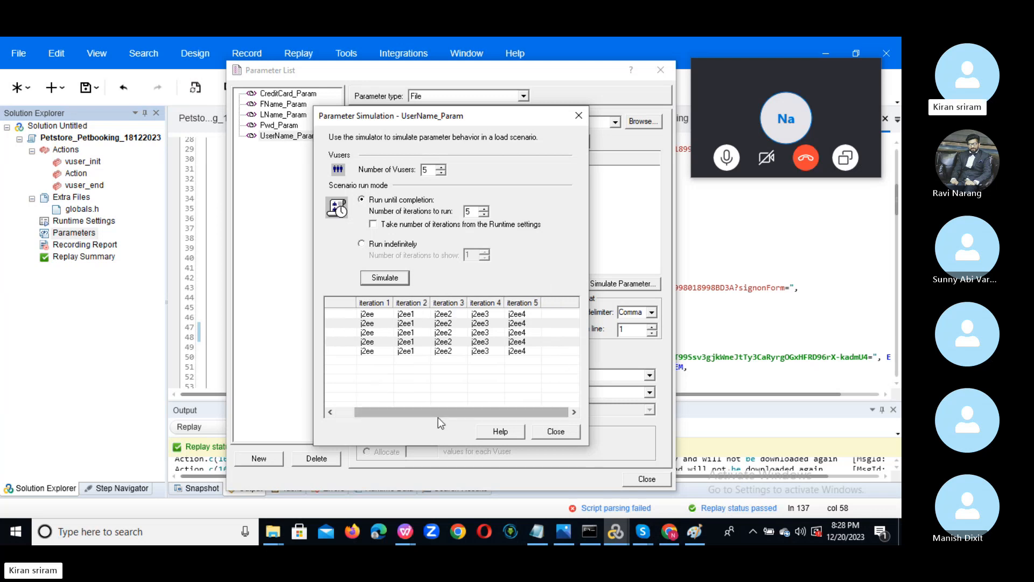
mouse_move(440, 412)
left_mouse_down()
mouse_move(404, 405)
mouse_move(445, 412)
mouse_move(434, 411)
left_mouse_up()
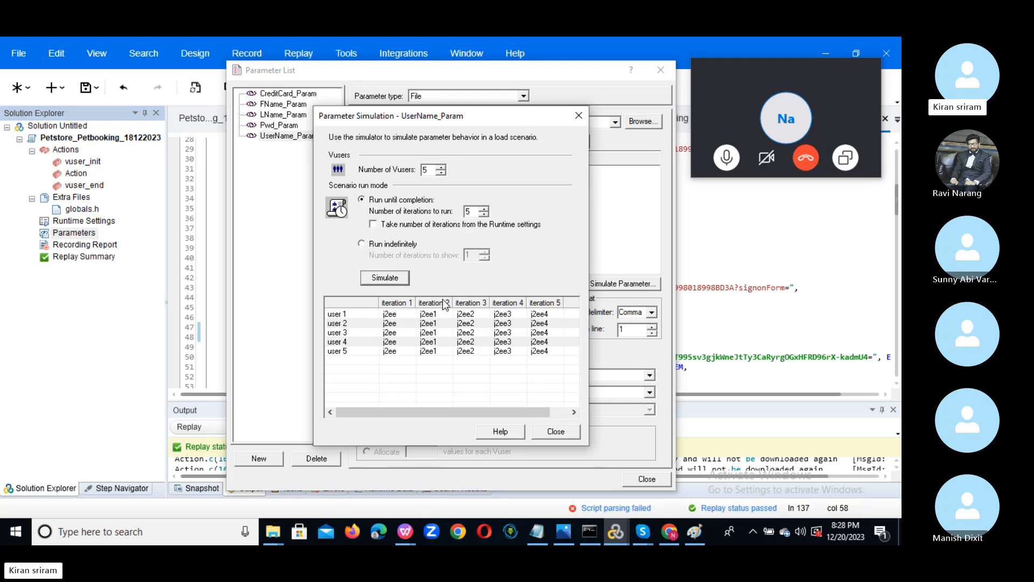
left_click(578, 114)
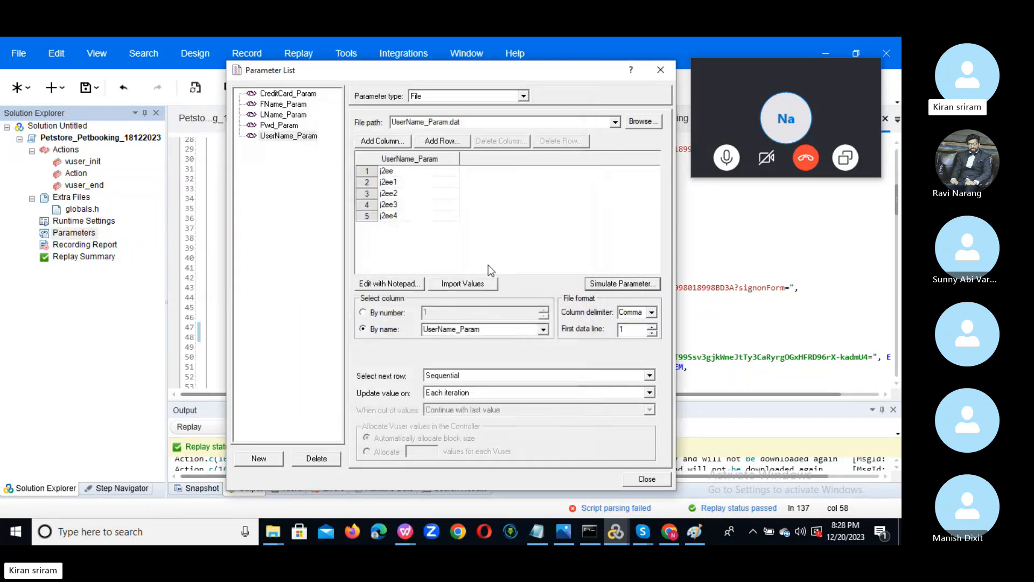
Switch UserName_Param's next-row mode to Random and simulate it for 4 Vusers over 4 iterations.
left_click(651, 376)
left_click(518, 399)
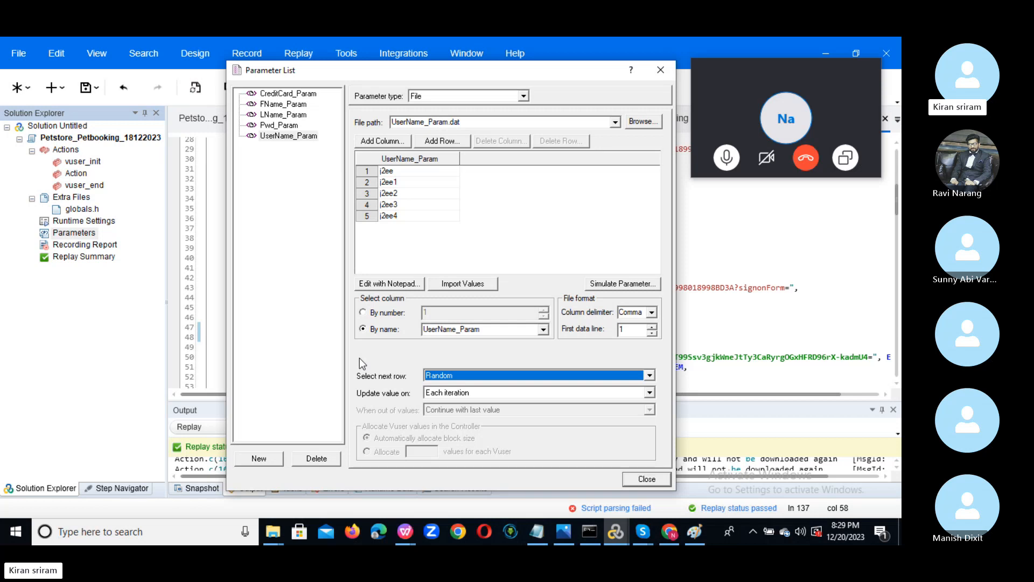
left_click(609, 286)
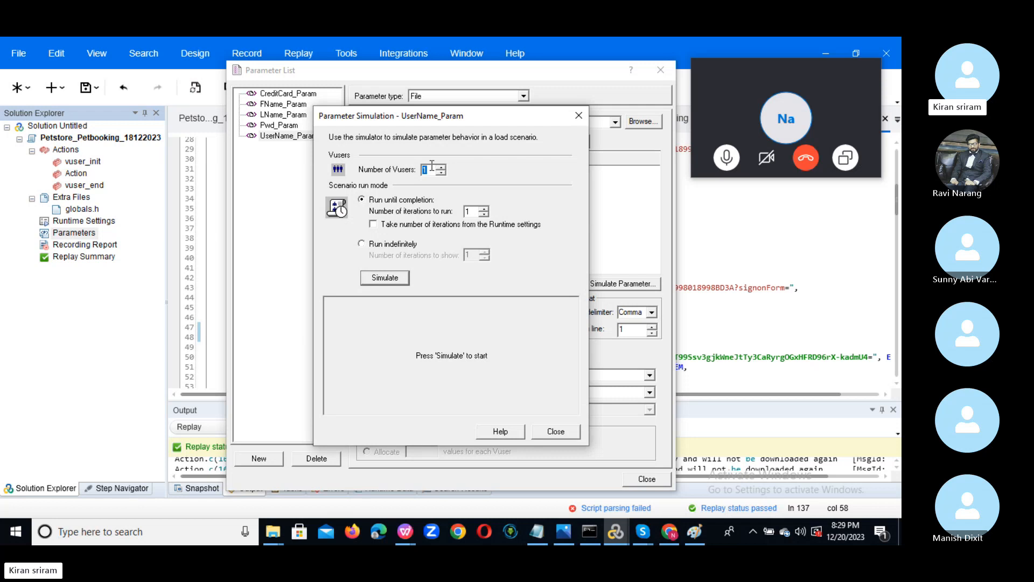
type("4")
double_click(468, 212)
type("4")
left_click(380, 276)
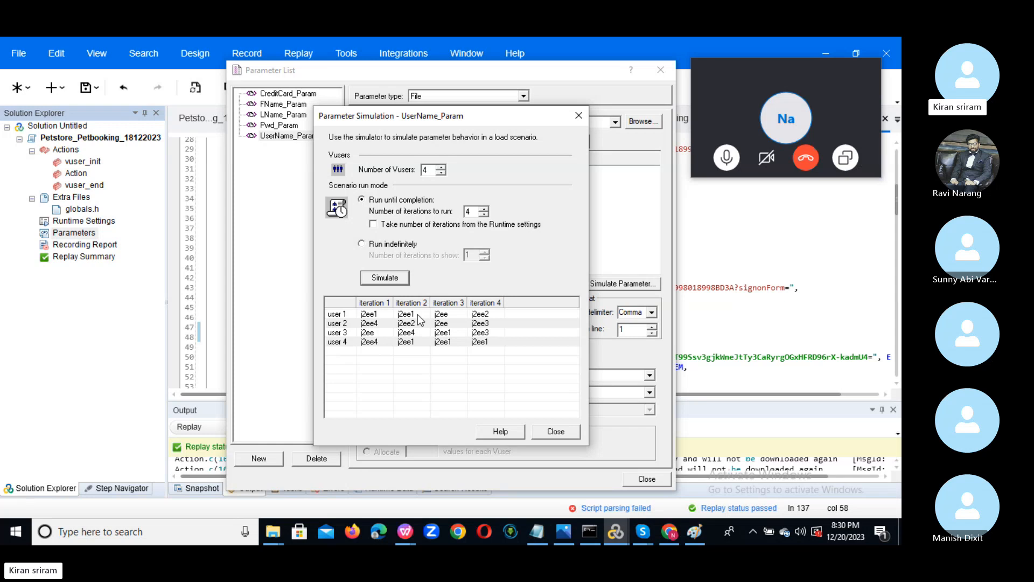
Set UserName_Param's Select next row to Unique, then bring the Paint sketch back up.
left_click(556, 431)
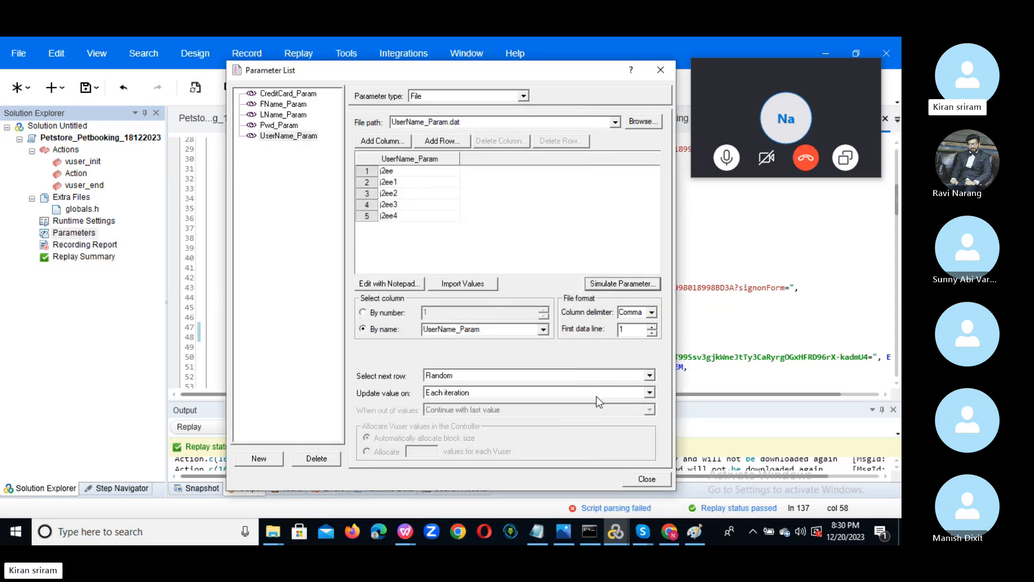
left_click(650, 376)
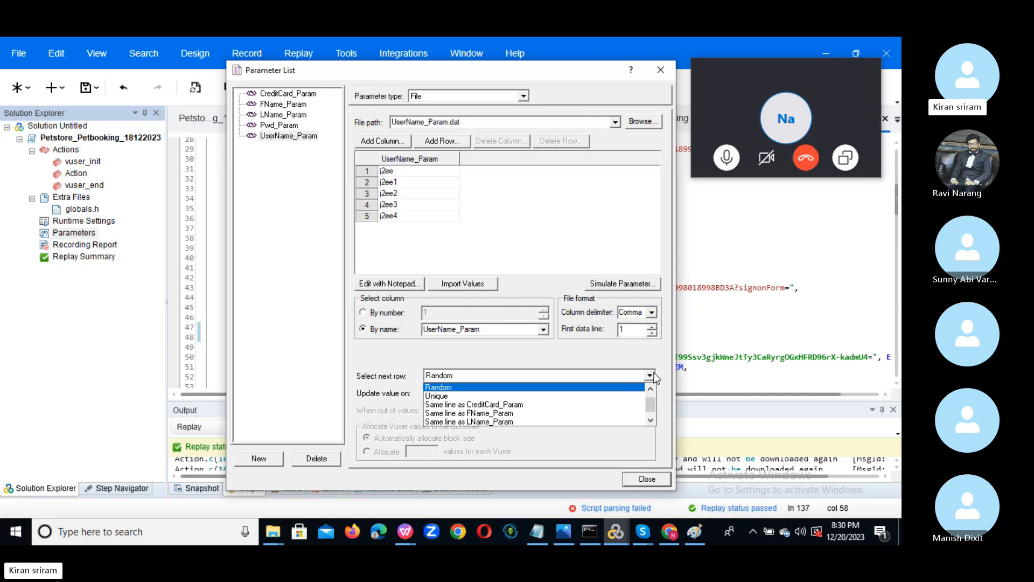
left_click(534, 396)
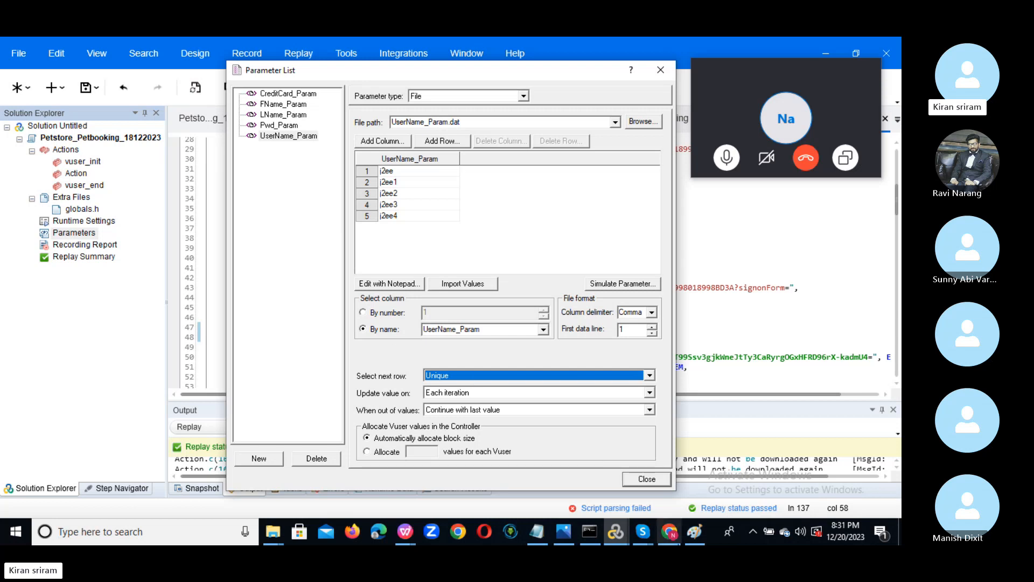
left_click(702, 534)
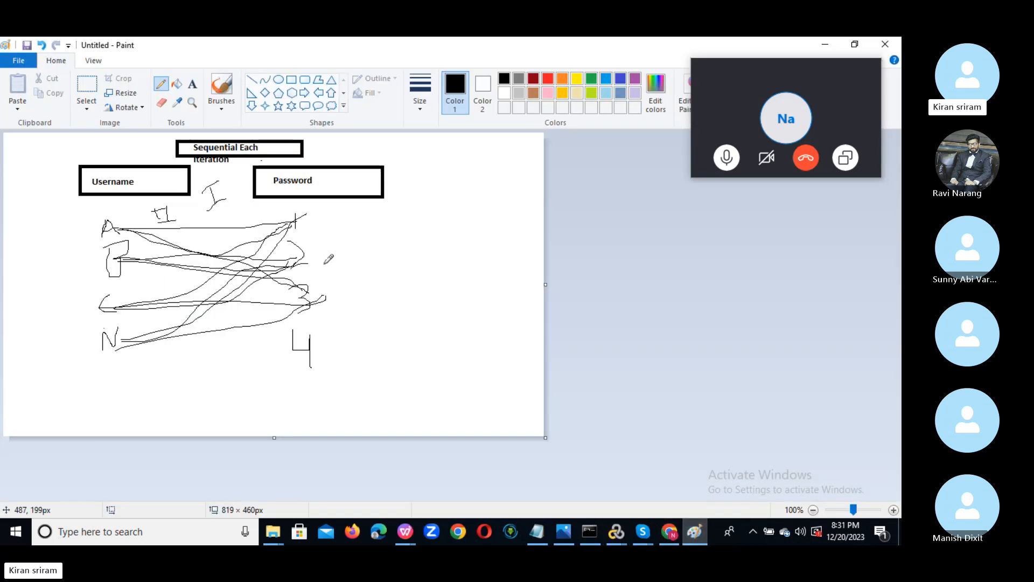
Start a new blank Paint picture, discarding the old diagram without saving.
left_click(252, 92)
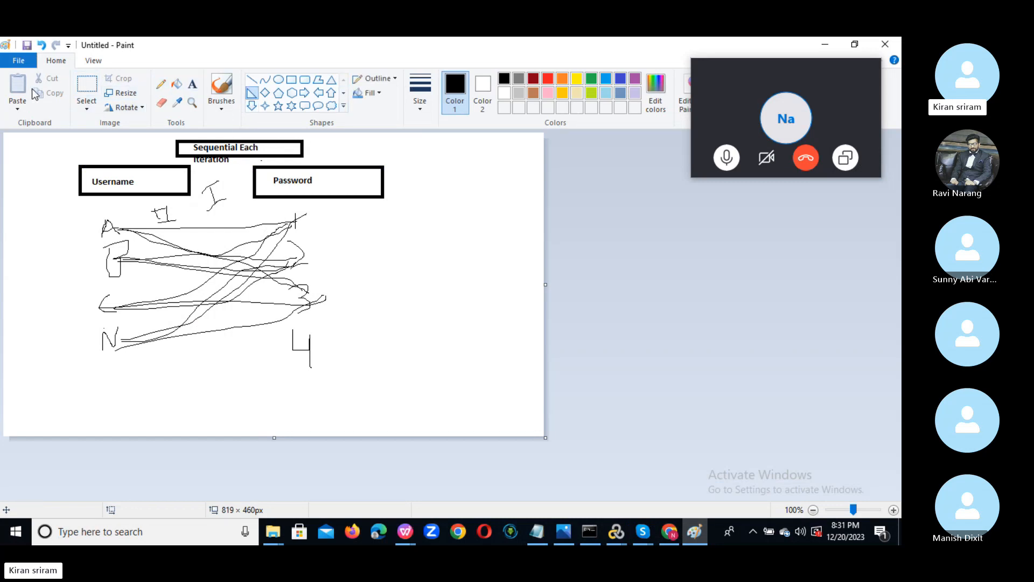
left_click(18, 61)
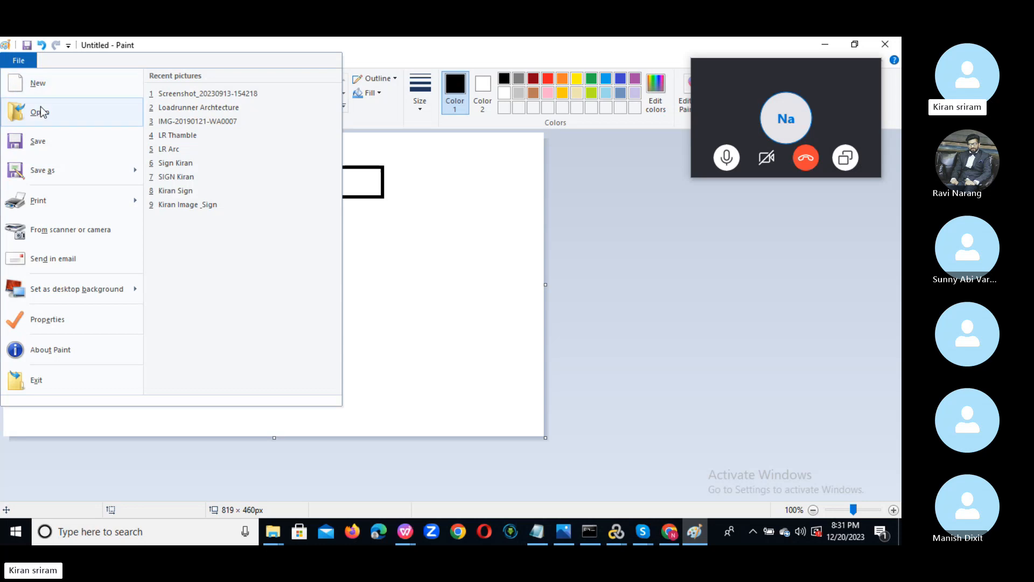
left_click(56, 86)
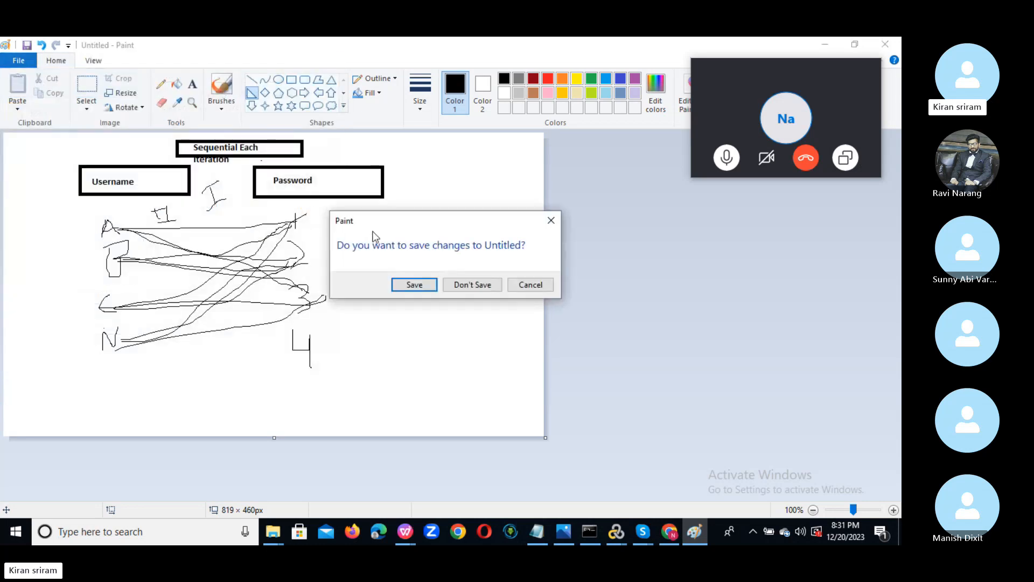
left_click(461, 287)
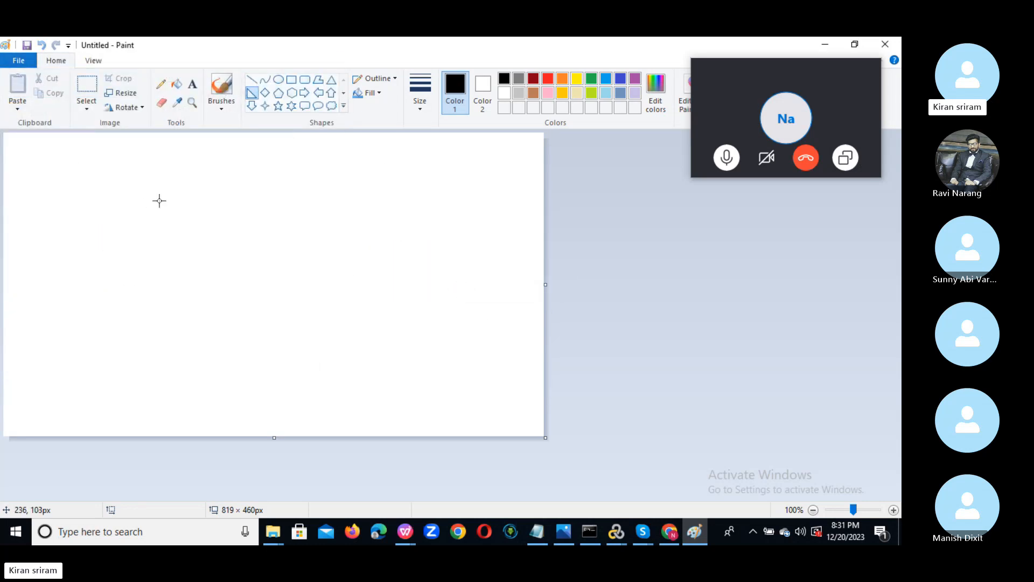
Add 'Username' and 'Pwd' text labels side by side near the top left.
left_click(194, 88)
left_click_drag(102, 174, 182, 187)
type("Username")
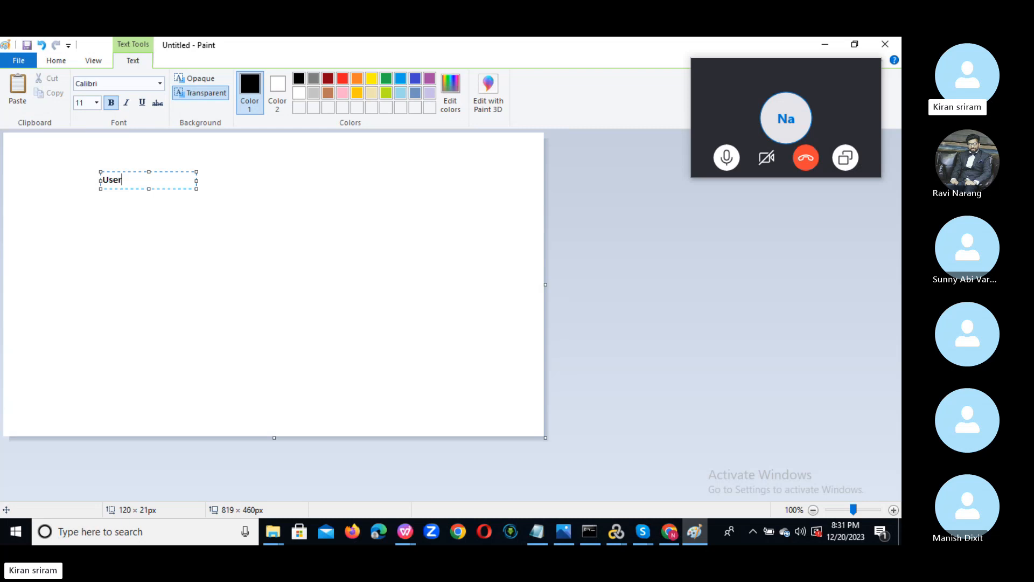
left_click(337, 230)
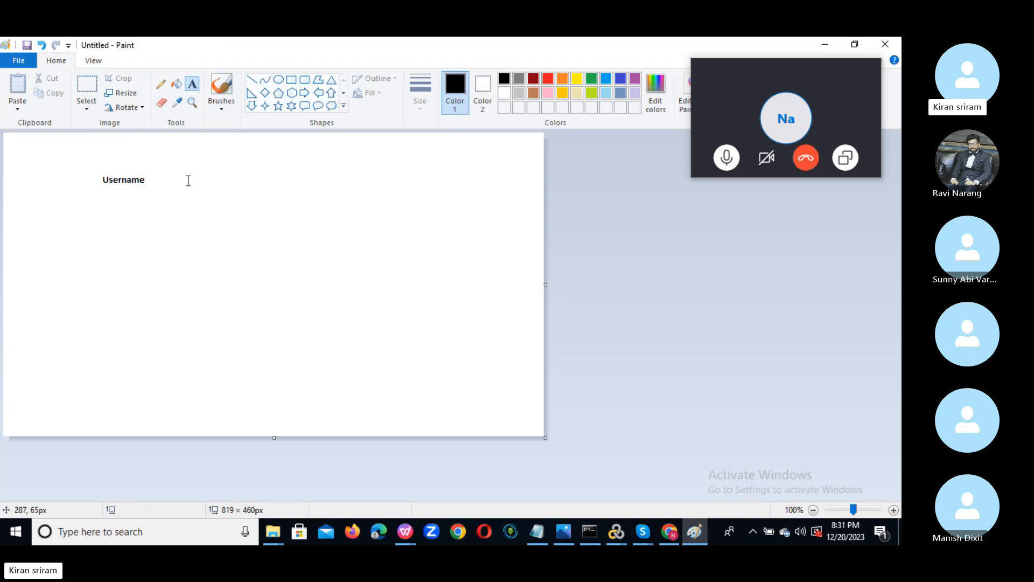
left_click_drag(188, 181, 259, 187)
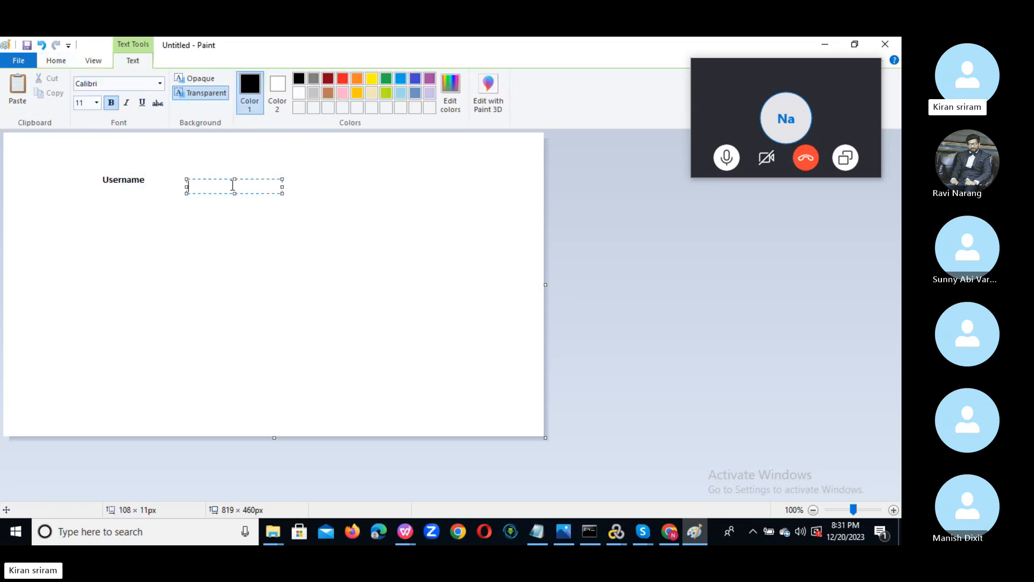
type("Pwd")
left_click(339, 257)
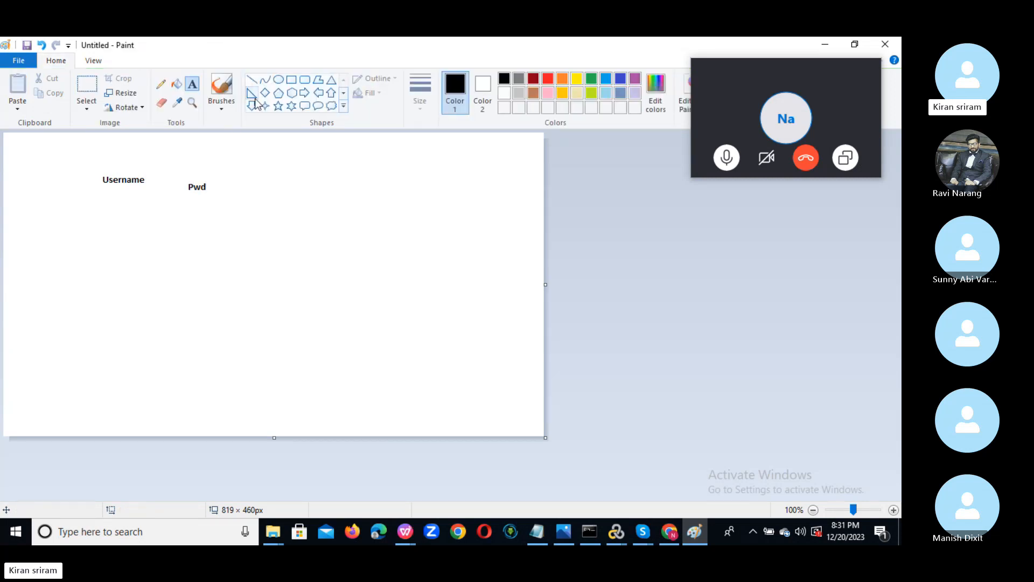
left_click(161, 84)
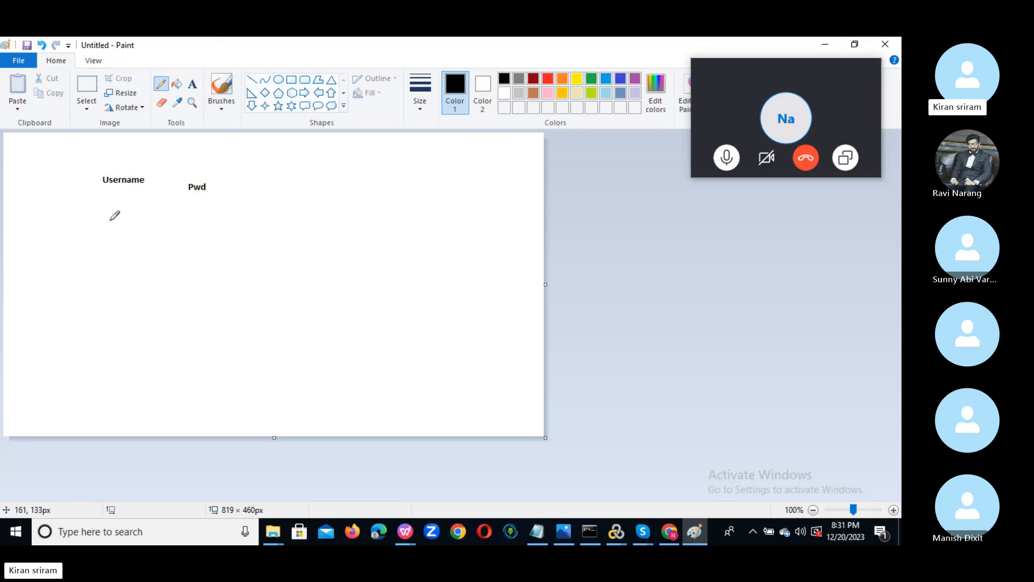
mouse_move(109, 221)
left_mouse_down()
mouse_move(134, 241)
mouse_move(114, 242)
mouse_move(130, 263)
mouse_move(100, 334)
mouse_move(134, 330)
mouse_move(105, 369)
mouse_move(108, 356)
mouse_move(143, 365)
left_mouse_up()
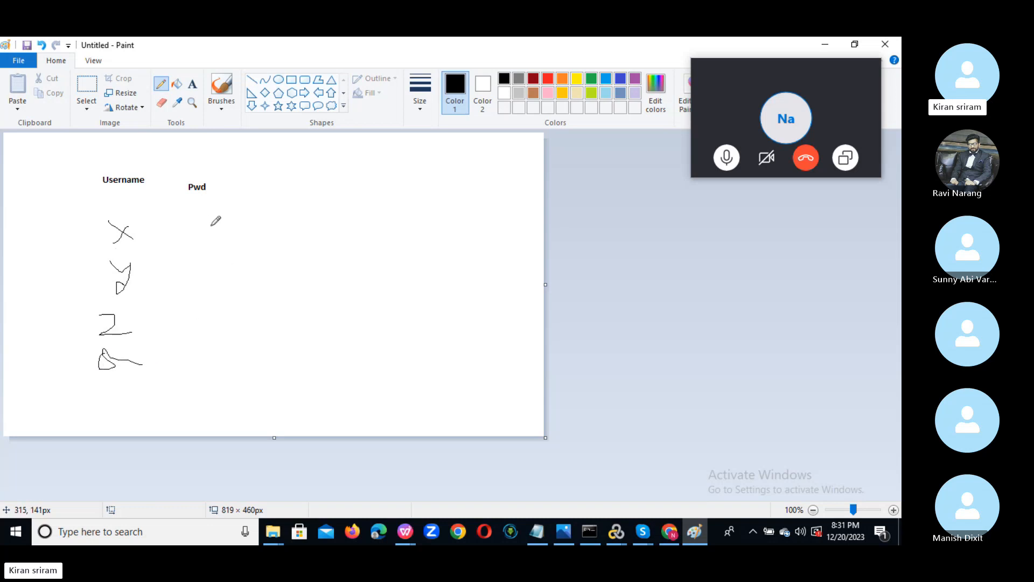
mouse_move(213, 225)
left_mouse_down()
mouse_move(230, 235)
mouse_move(211, 319)
mouse_move(232, 327)
mouse_move(224, 375)
mouse_move(215, 369)
mouse_move(224, 367)
left_mouse_up()
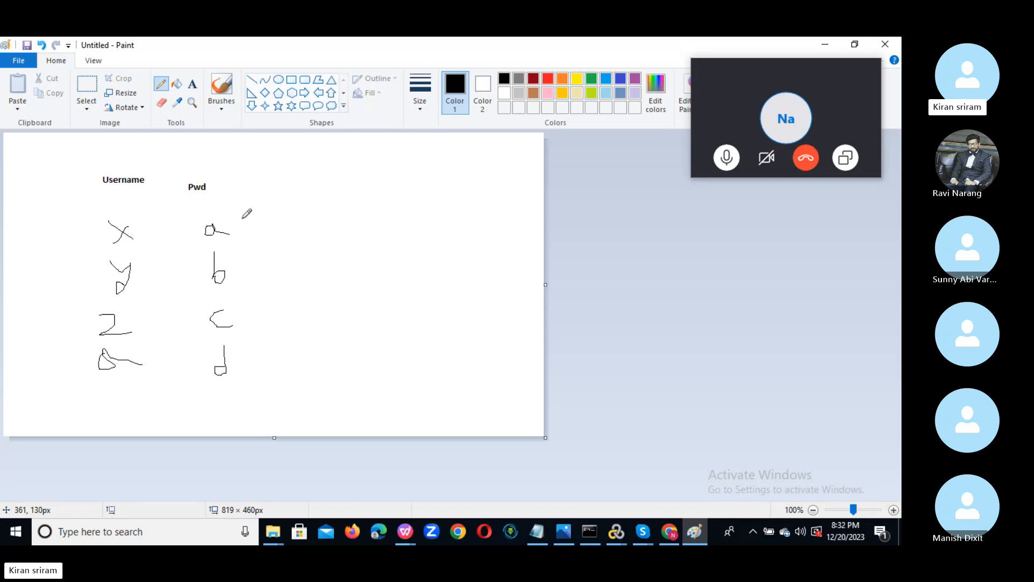
left_click_drag(236, 222, 242, 322)
left_click_drag(242, 359, 242, 373)
left_click(193, 84)
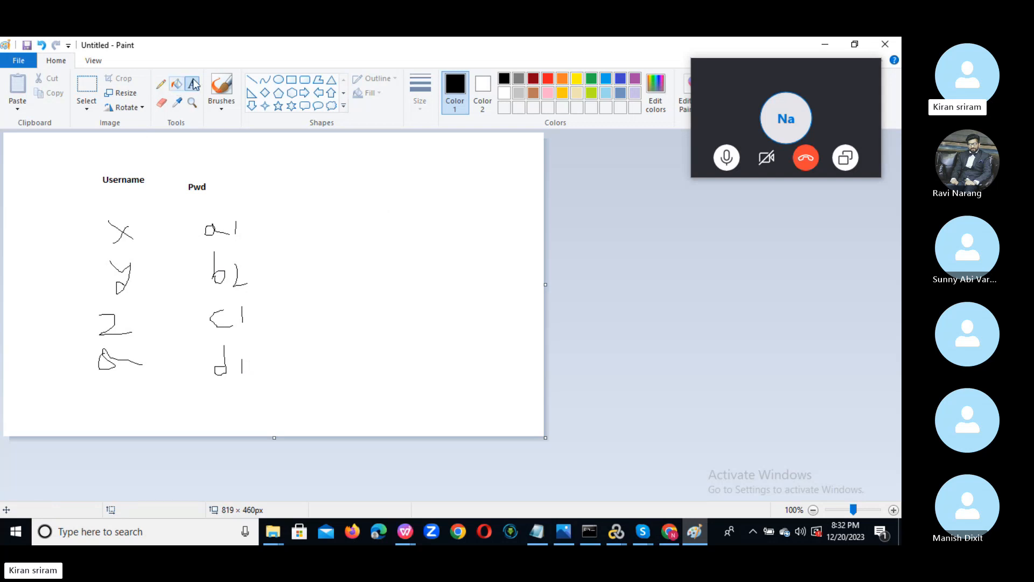
Add the title 'Unique Each Iteration' at the top of the canvas.
left_click(141, 147)
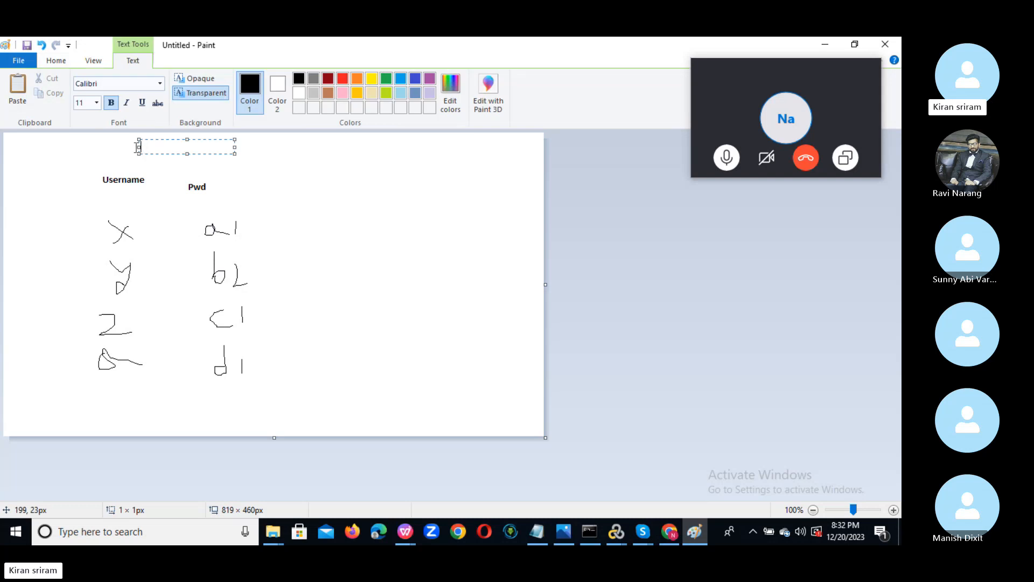
type("Unique Each Iteration")
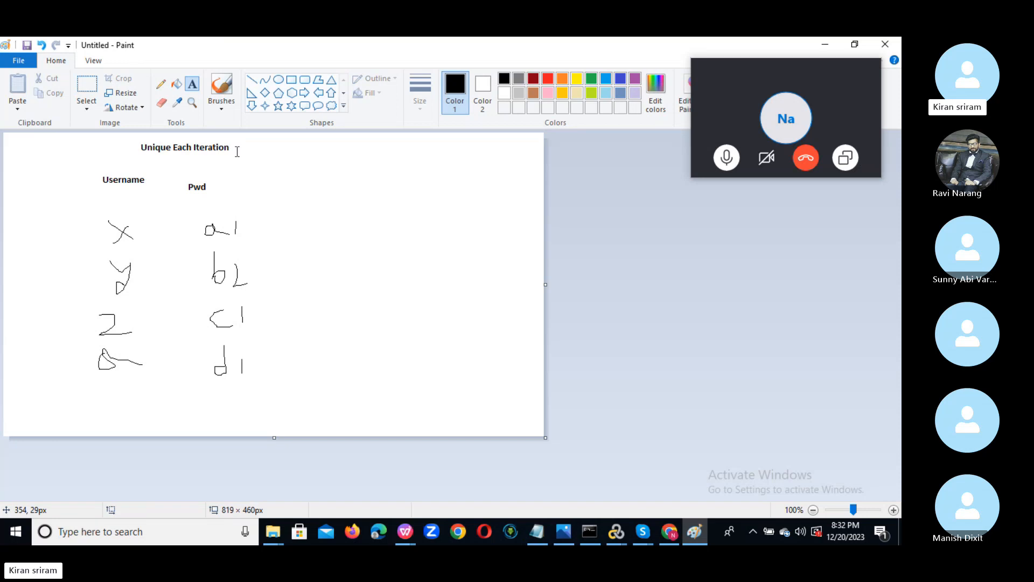
left_click(161, 84)
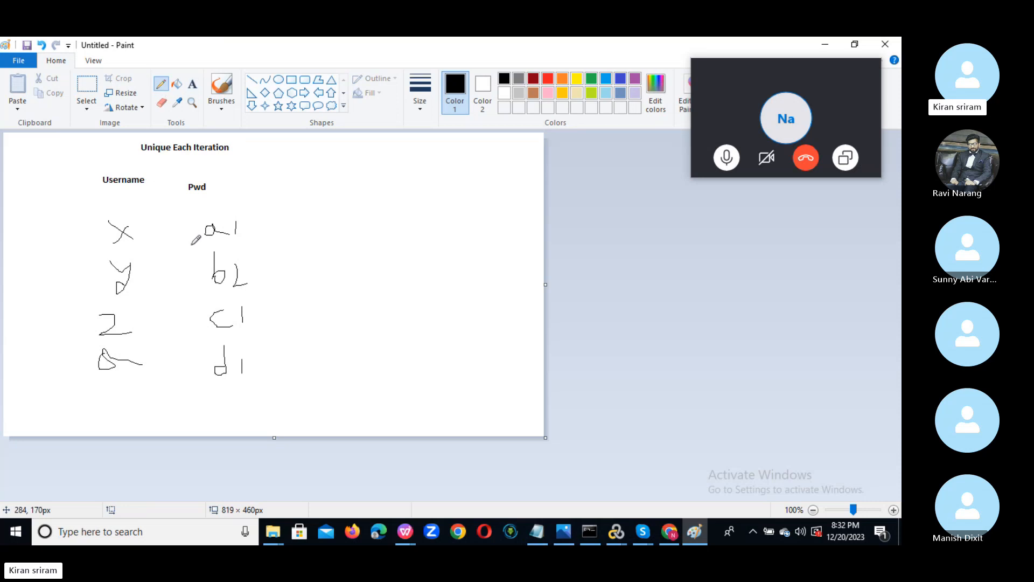
Draw lines linking usernames x, y, z and the fourth to passwords a, b, c, d.
left_click_drag(142, 233, 210, 233)
left_click_drag(235, 234, 236, 222)
left_click_drag(139, 278, 212, 276)
left_click_drag(131, 320, 210, 317)
left_click_drag(146, 354, 217, 357)
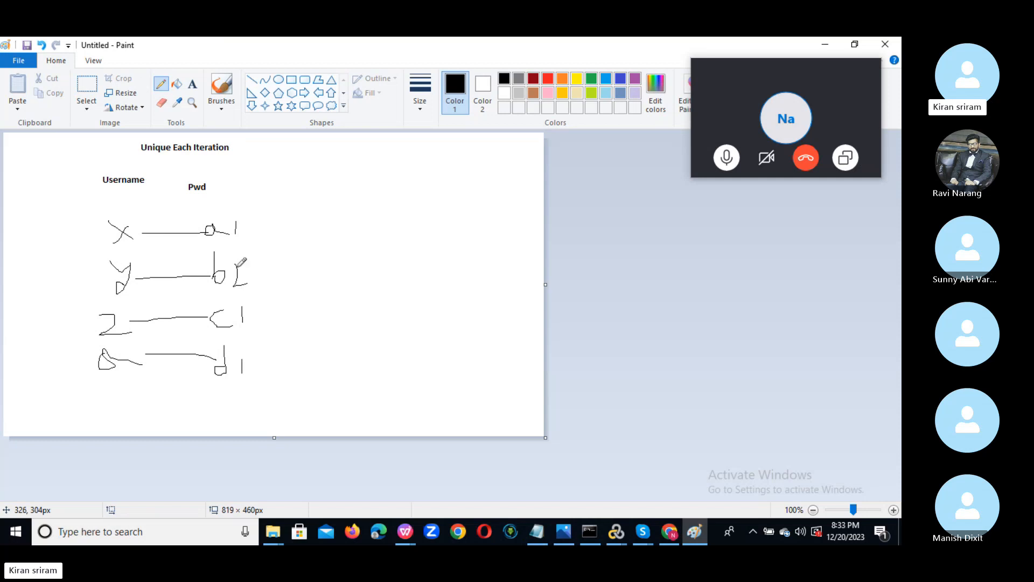
mouse_move(181, 137)
left_mouse_down()
mouse_move(175, 155)
mouse_move(247, 149)
mouse_move(182, 136)
left_mouse_up()
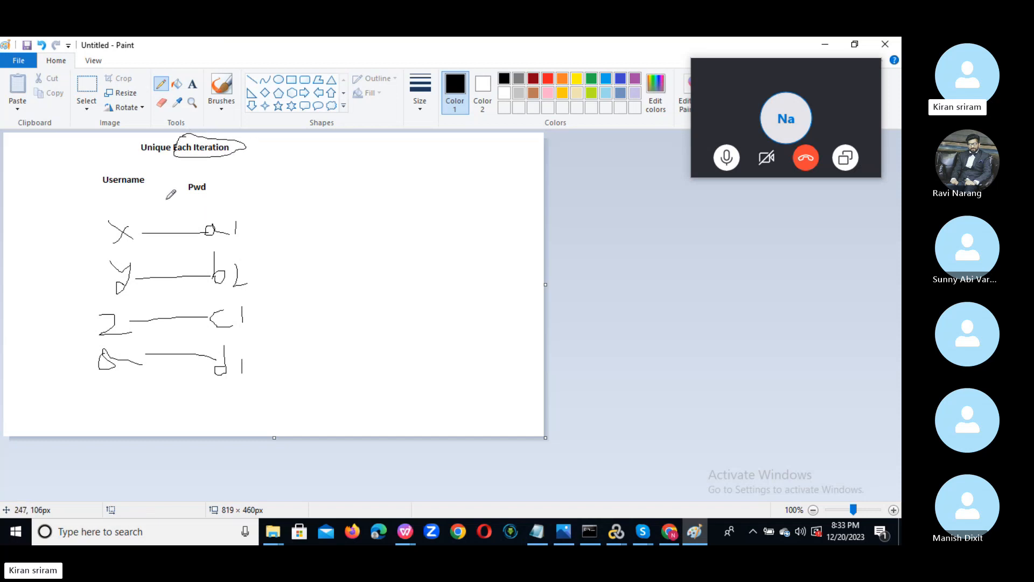
mouse_move(164, 179)
left_mouse_down()
mouse_move(171, 198)
mouse_move(169, 172)
left_mouse_up()
left_click_drag(161, 214, 187, 185)
mouse_move(240, 209)
left_mouse_down()
mouse_move(208, 232)
mouse_move(241, 235)
mouse_move(240, 209)
left_mouse_up()
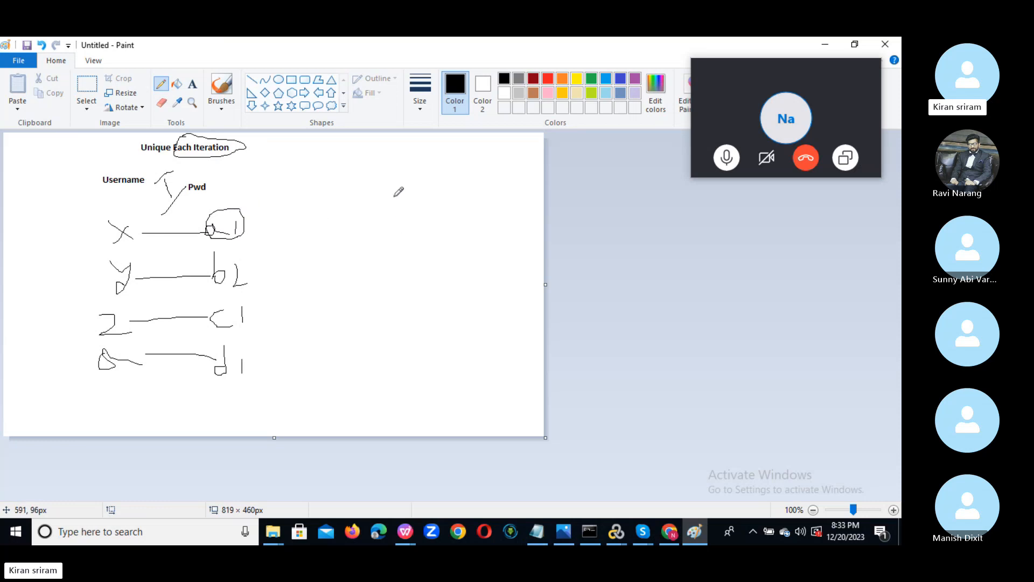
mouse_move(394, 196)
left_mouse_down()
mouse_move(406, 226)
mouse_move(397, 230)
left_mouse_up()
Write the iteration numbers and extend each username–password line across to them.
mouse_move(393, 267)
left_mouse_down()
mouse_move(415, 319)
mouse_move(402, 349)
mouse_move(406, 384)
mouse_move(423, 393)
left_mouse_up()
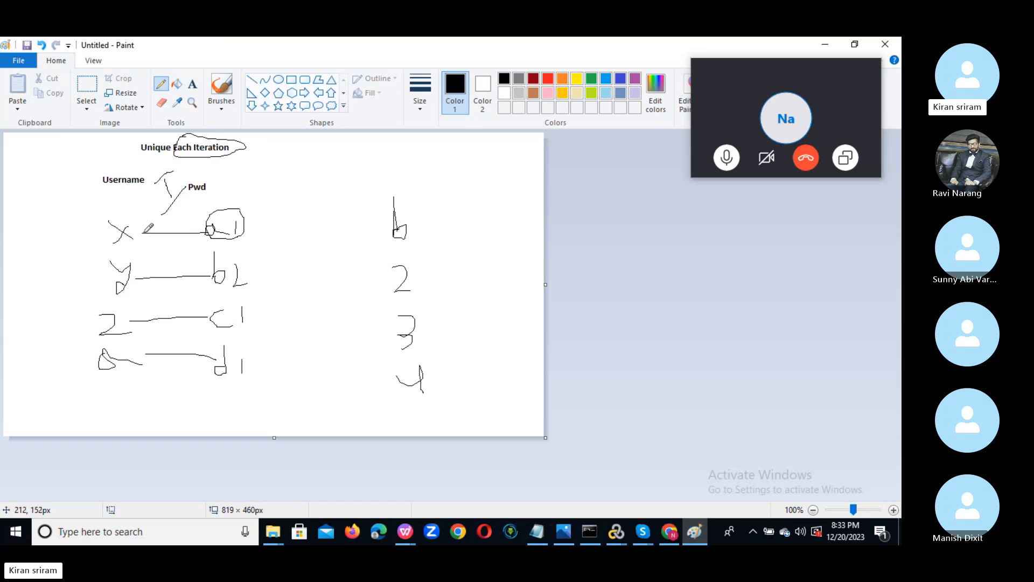
left_click_drag(192, 233, 398, 231)
mouse_move(129, 280)
left_mouse_down()
mouse_move(323, 291)
mouse_move(394, 276)
left_mouse_up()
left_click_drag(129, 326, 403, 321)
left_click_drag(144, 367, 395, 369)
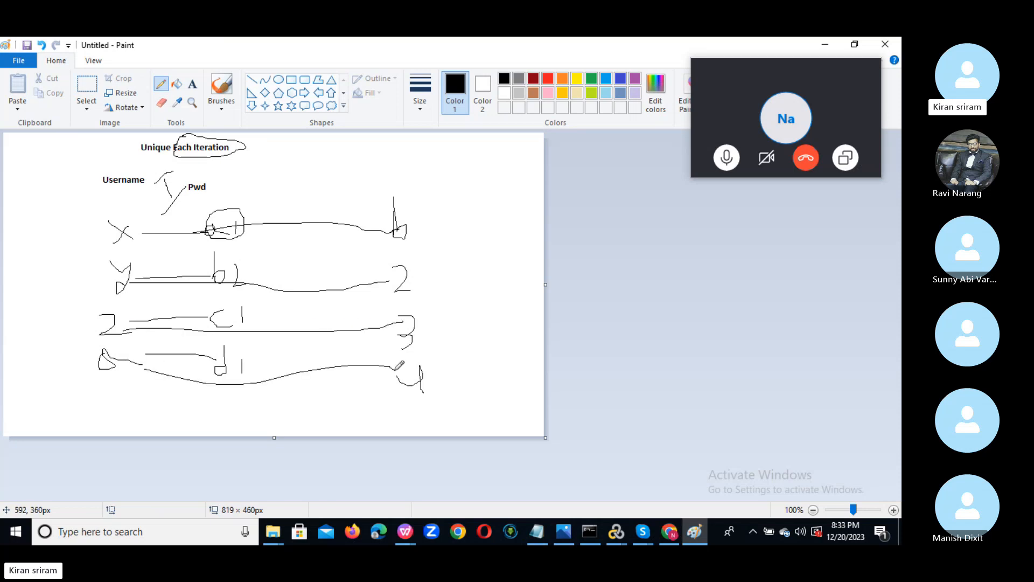
Draw loops around the password column, the iteration numbers and the title.
mouse_move(194, 189)
left_mouse_down()
mouse_move(190, 377)
mouse_move(292, 315)
mouse_move(218, 178)
mouse_move(194, 210)
left_mouse_up()
mouse_move(349, 187)
left_mouse_down()
mouse_move(395, 378)
mouse_move(480, 358)
mouse_move(383, 173)
mouse_move(349, 193)
left_mouse_up()
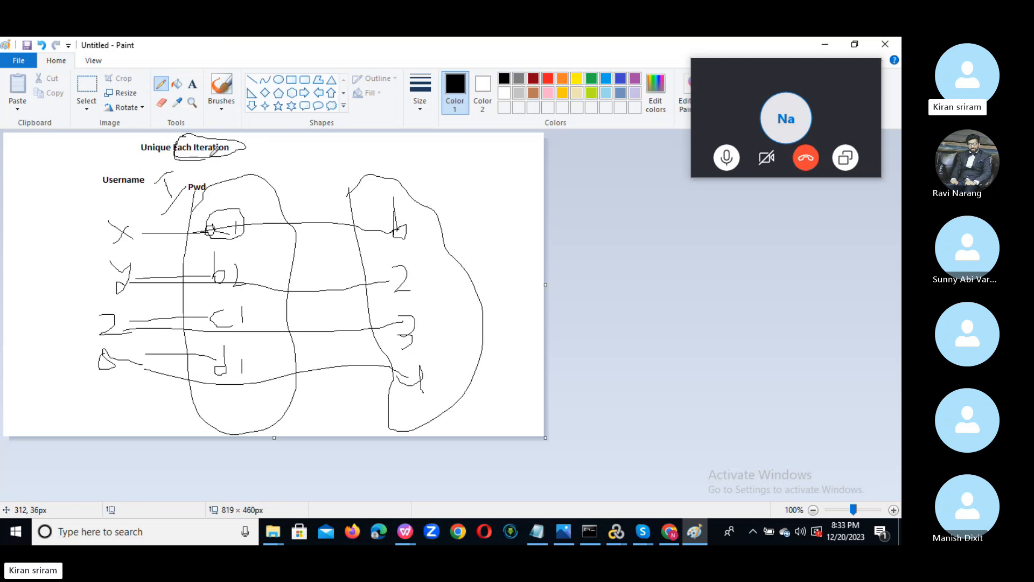
mouse_move(210, 157)
left_mouse_down()
mouse_move(246, 144)
mouse_move(188, 135)
left_mouse_up()
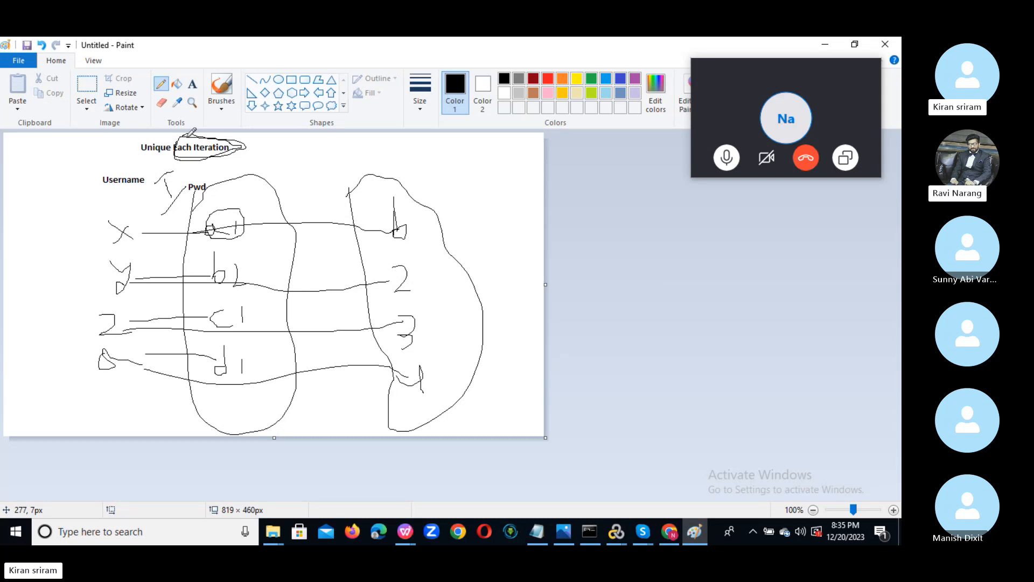
Return to the Parameter List and review the next-row mode choices, keeping Unique.
mouse_move(808, 69)
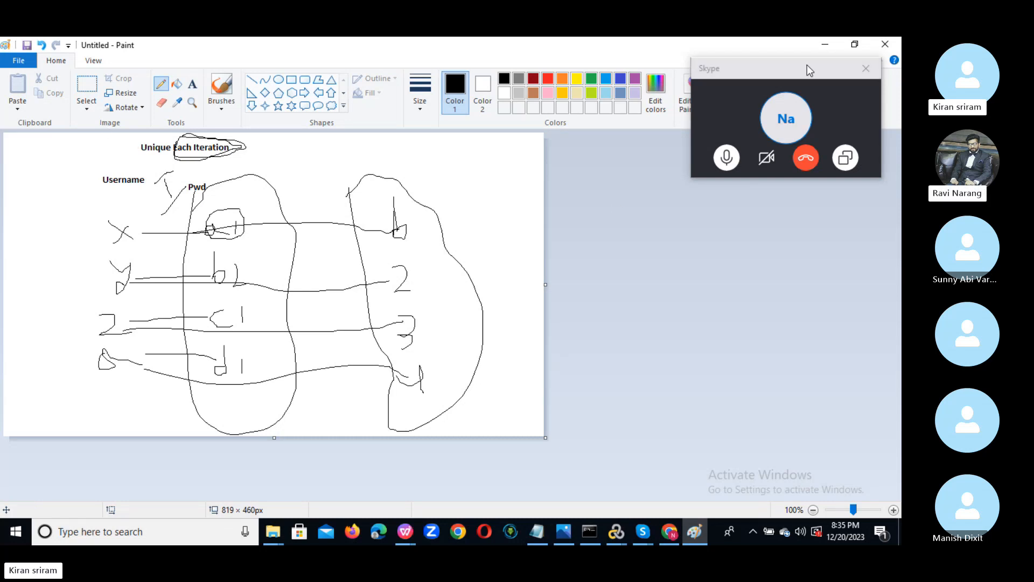
left_click(824, 42)
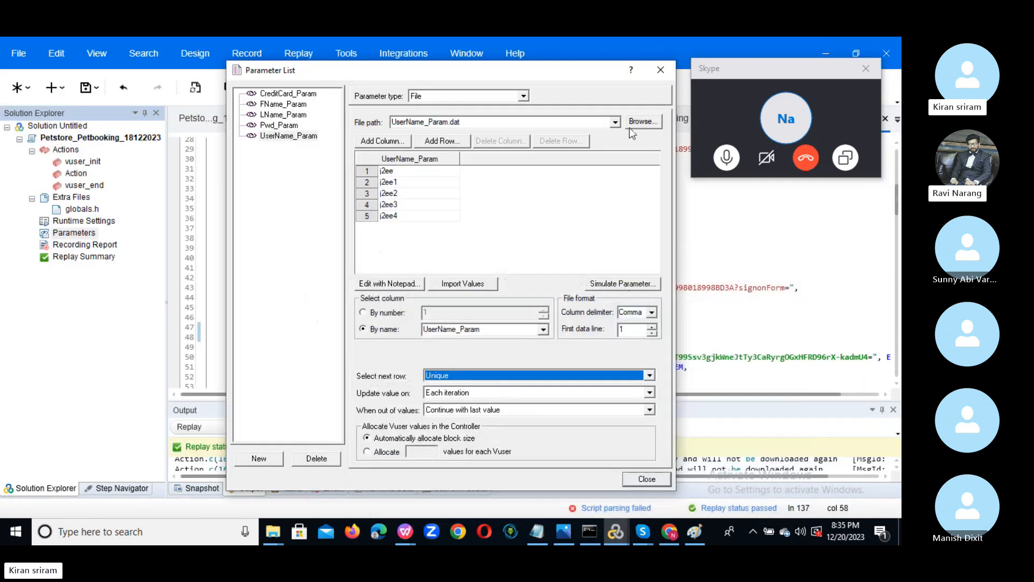
mouse_move(591, 73)
left_mouse_down()
mouse_move(597, 89)
mouse_move(592, 67)
left_mouse_up()
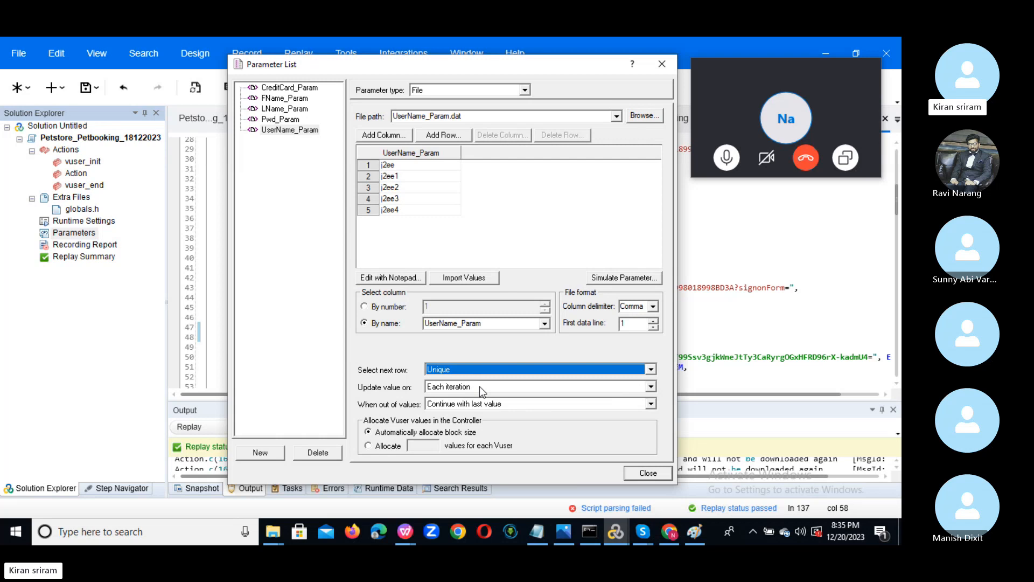
left_click(501, 371)
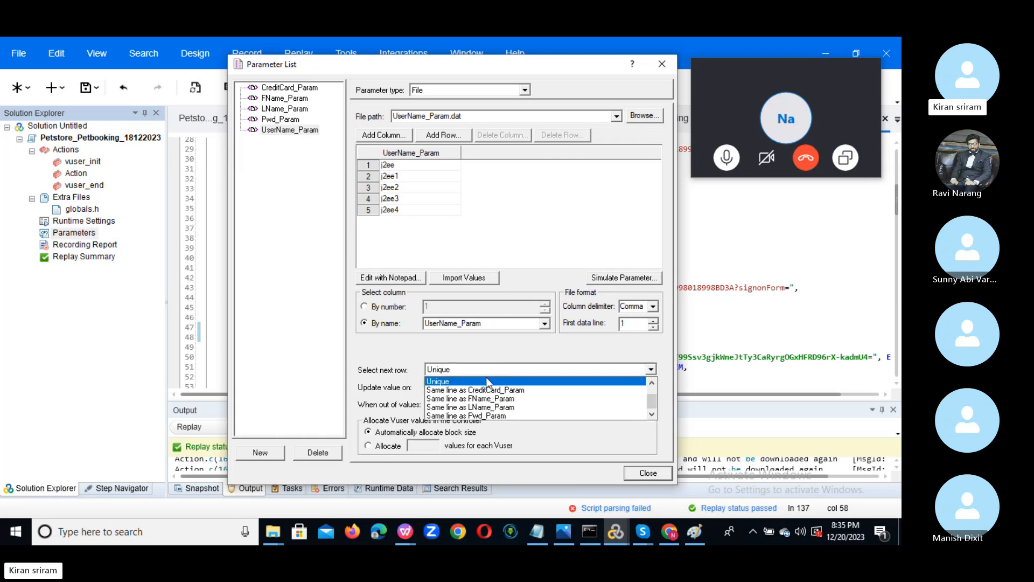
left_click(646, 378)
left_click(650, 371)
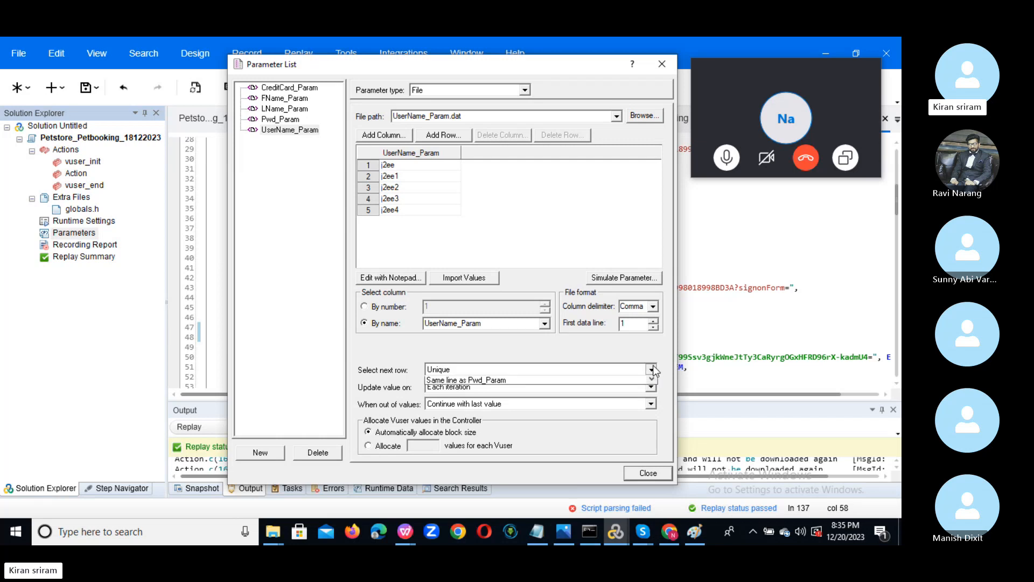
left_click(652, 383)
left_click(652, 383)
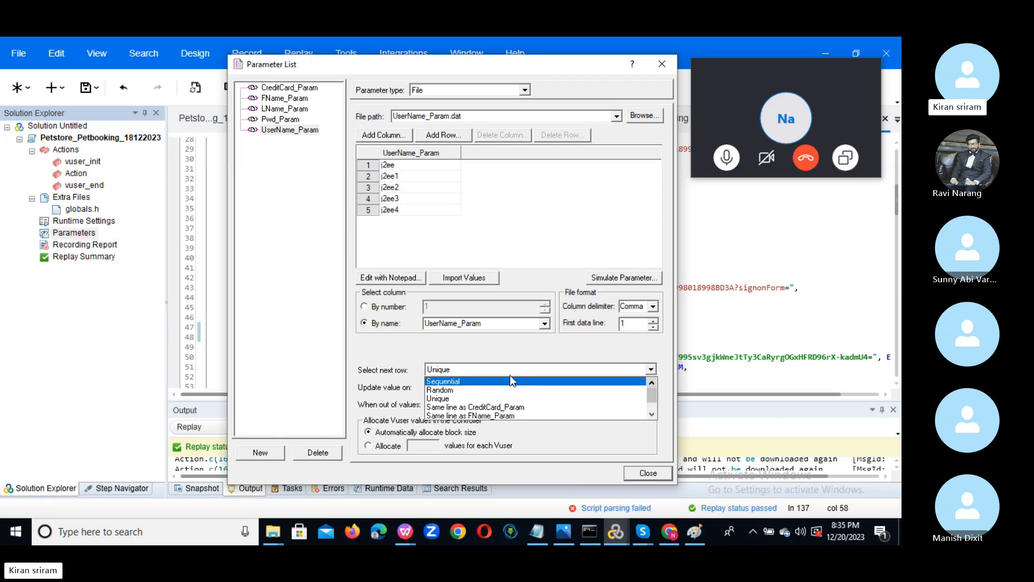
left_click(487, 398)
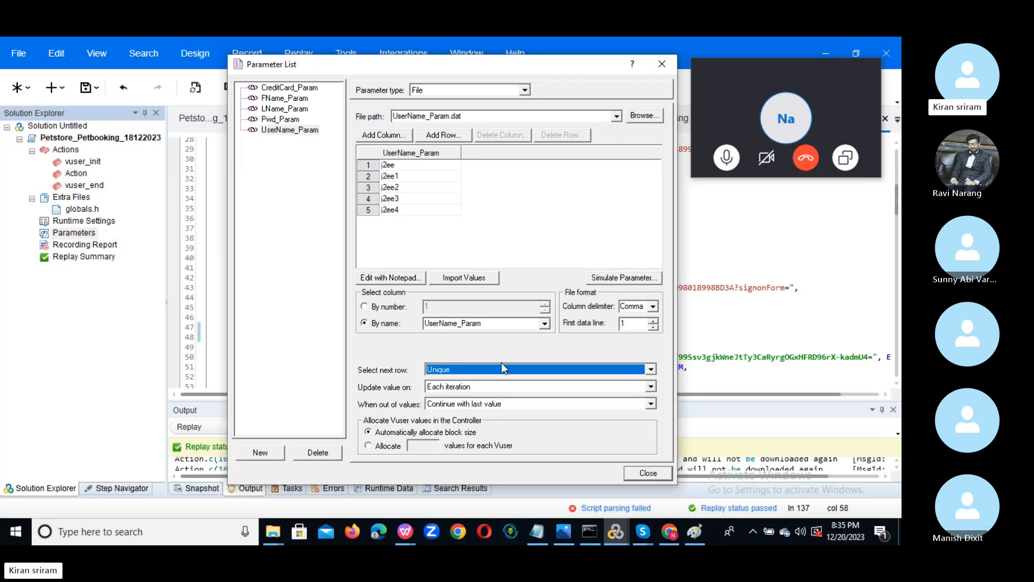
Switch UserName_Param to Sequential, then Random, back to Unique, and view When out of values options.
left_click(605, 369)
left_click(653, 383)
left_click(655, 392)
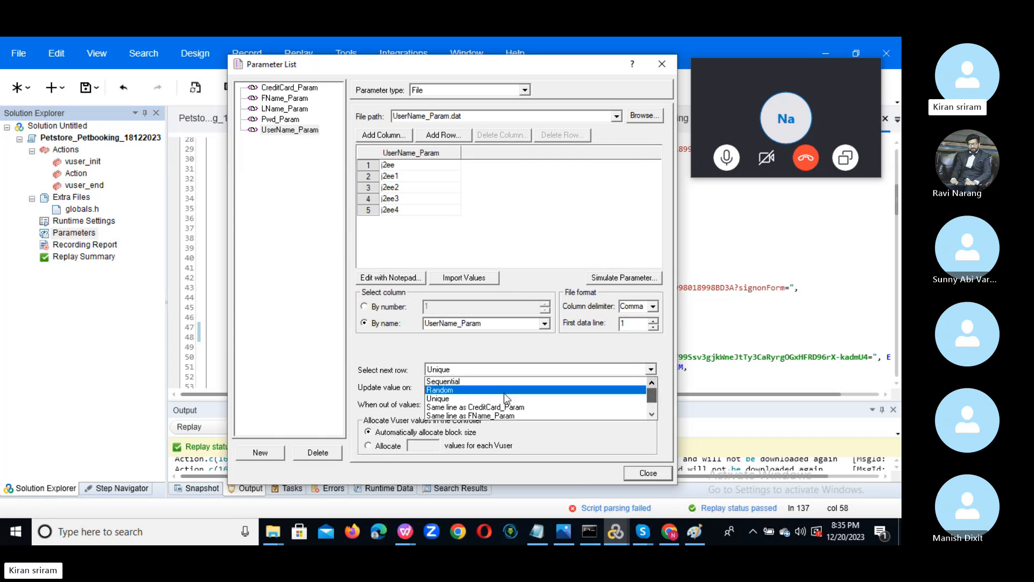
left_click(475, 381)
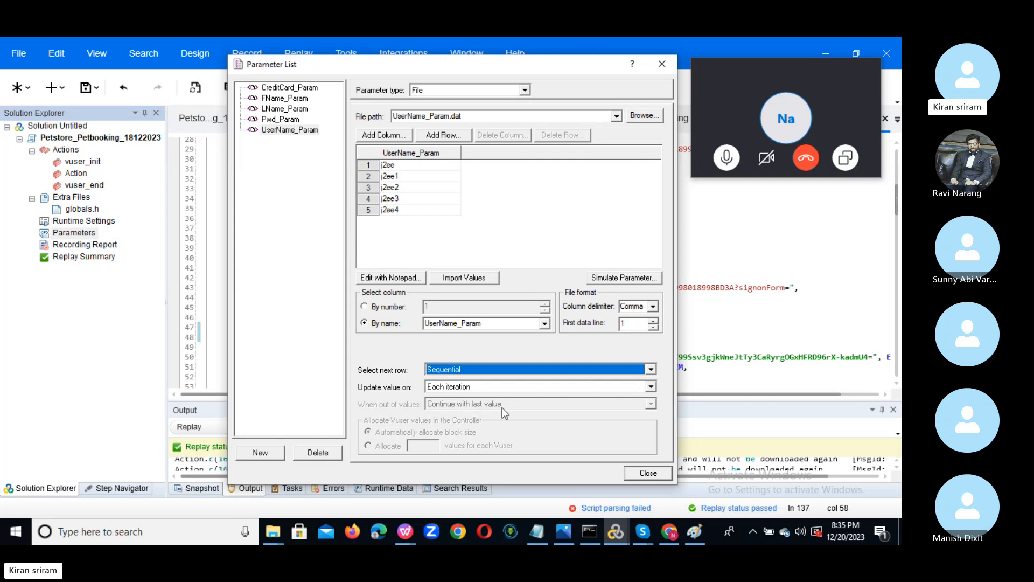
left_click(467, 371)
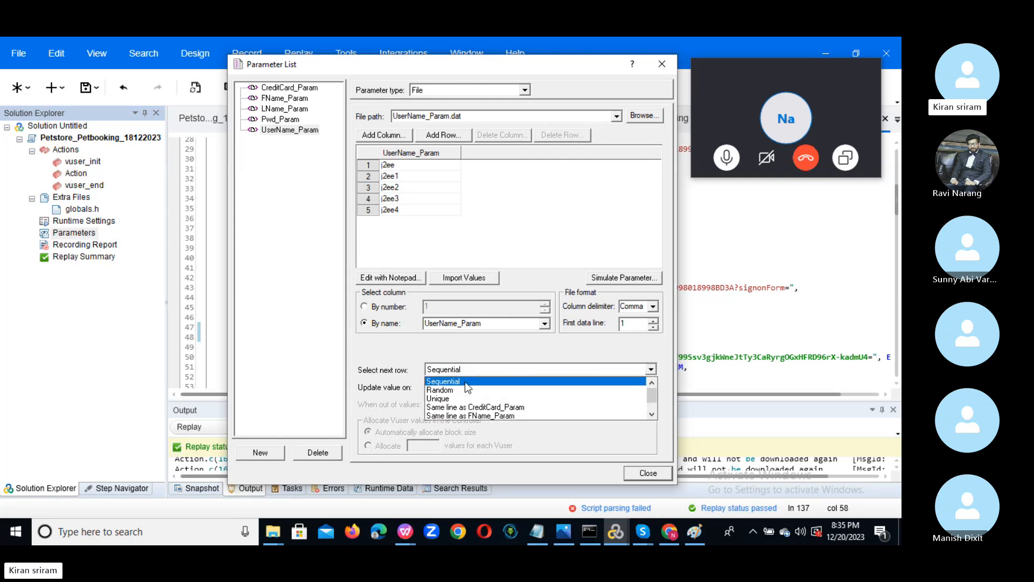
left_click(462, 386)
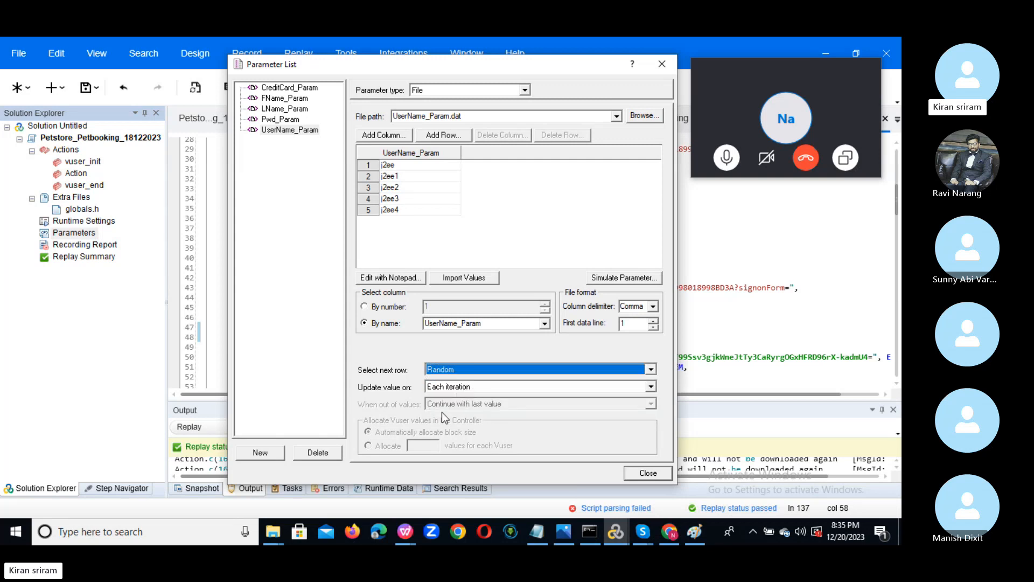
left_click(488, 371)
left_click(476, 394)
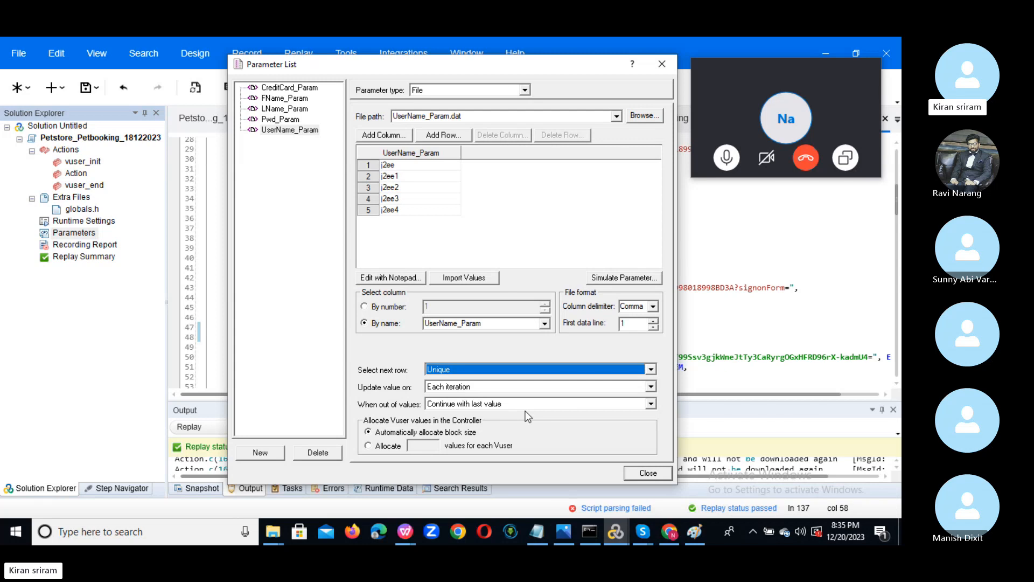
left_click(652, 404)
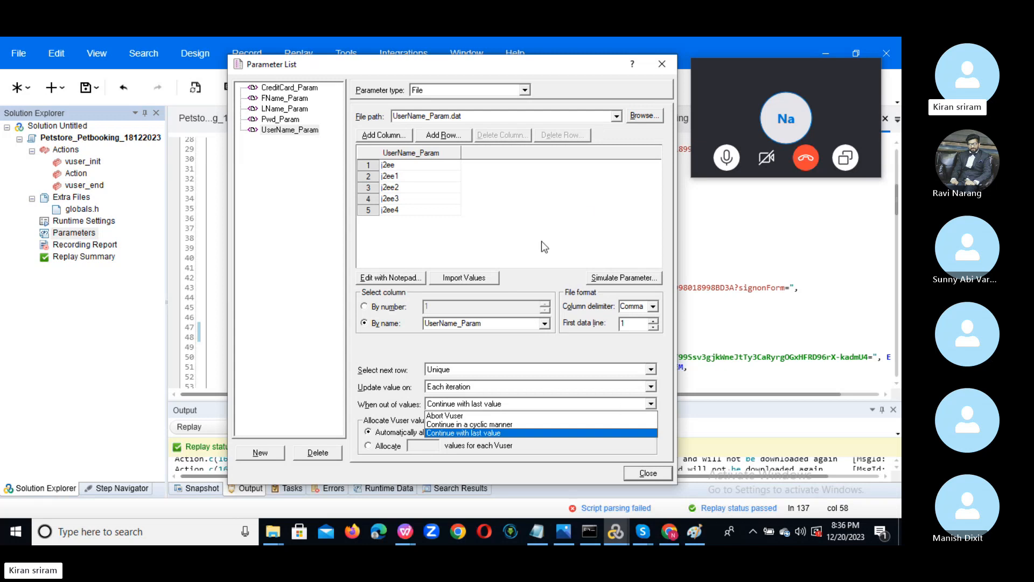
key("alt+Tab")
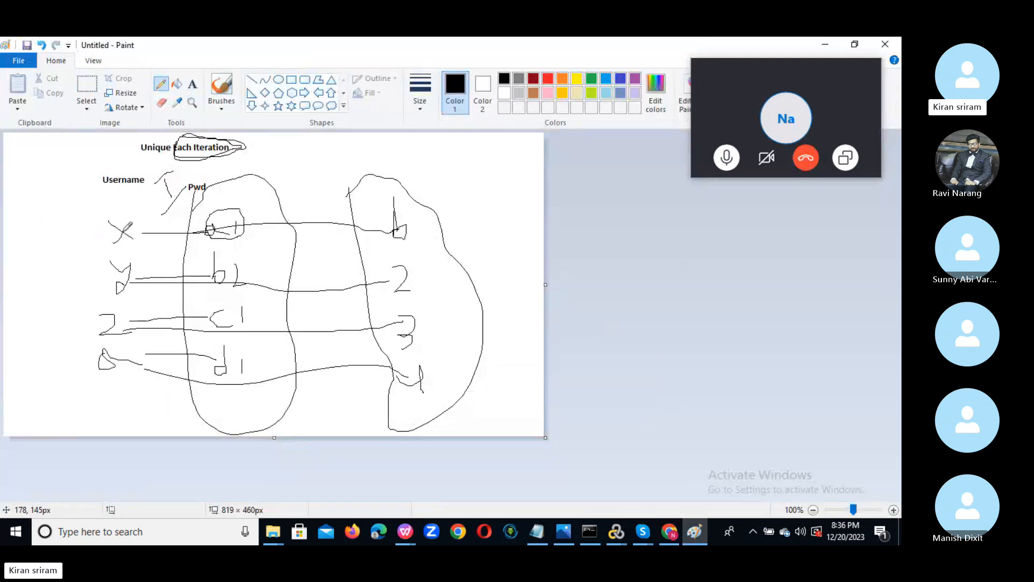
Draw extra diagonal lines, a curve and a large loop over the Username/Pwd sketch, ending in VuGen.
mouse_move(130, 237)
left_mouse_down()
mouse_move(185, 359)
mouse_move(244, 413)
mouse_move(268, 415)
left_mouse_up()
left_click_drag(110, 221, 269, 419)
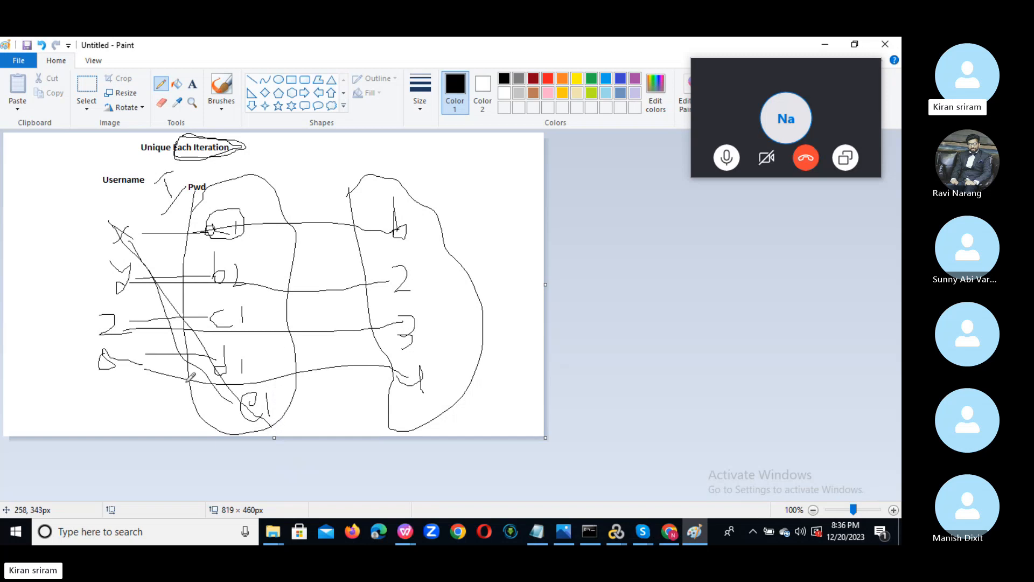
mouse_move(243, 426)
left_mouse_down()
mouse_move(309, 241)
mouse_move(185, 305)
mouse_move(324, 253)
mouse_move(241, 191)
mouse_move(214, 240)
mouse_move(264, 237)
mouse_move(243, 298)
mouse_move(225, 293)
left_mouse_up()
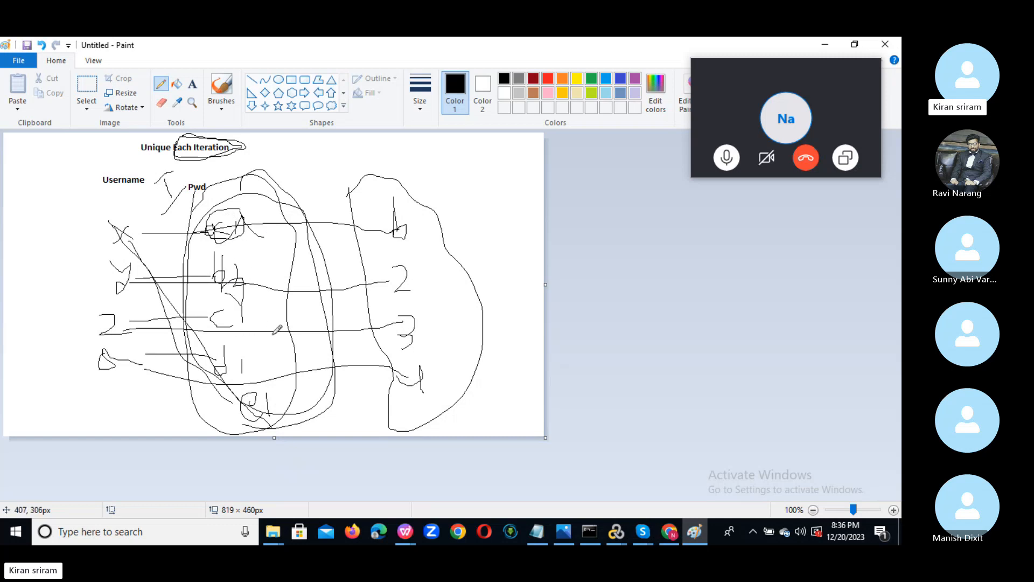
key("alt+Tab")
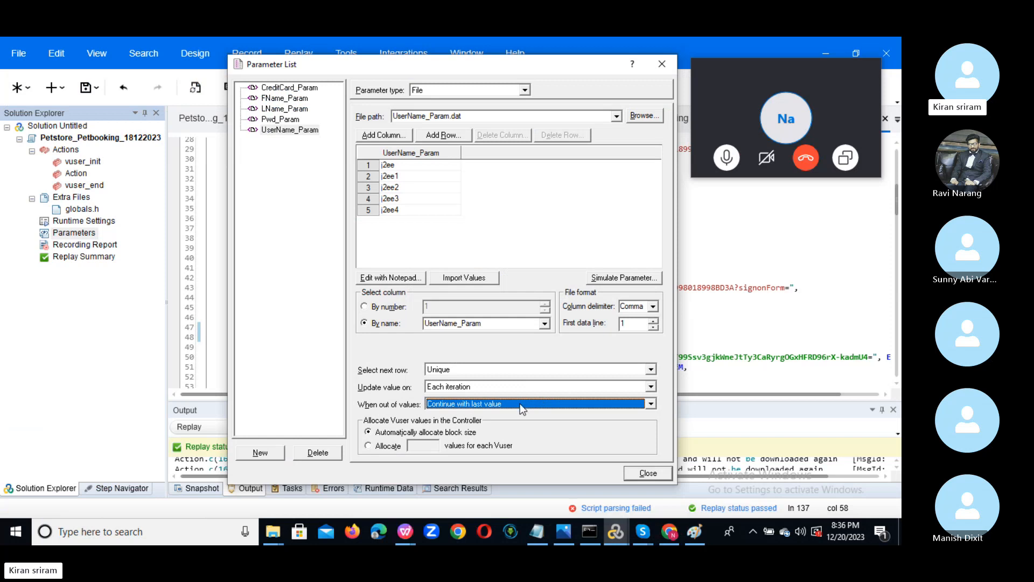
key("alt+Tab")
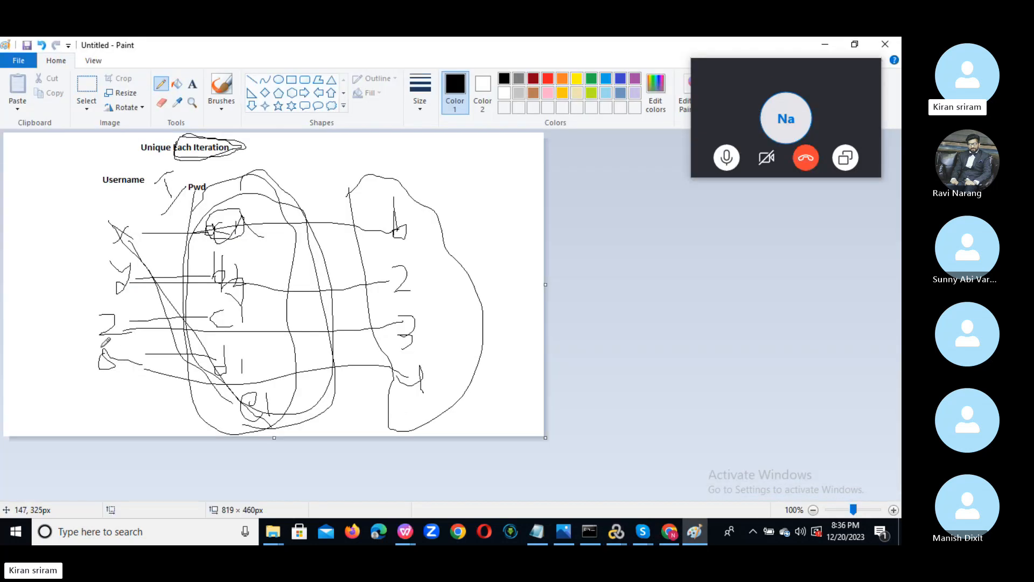
mouse_move(123, 358)
left_mouse_down()
mouse_move(254, 360)
mouse_move(46, 378)
mouse_move(128, 202)
left_mouse_up()
key("alt+Tab")
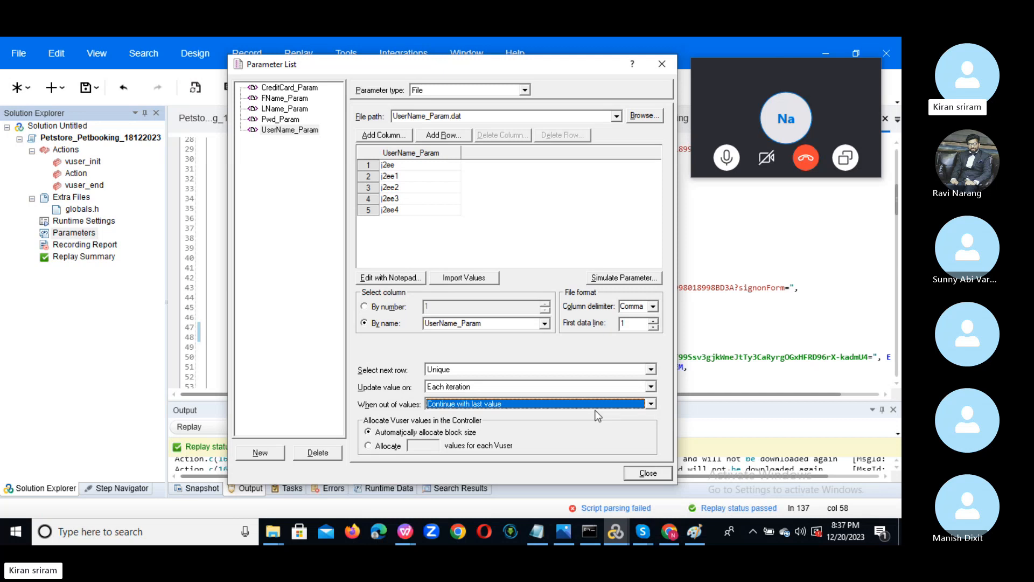
Close the Parameter List and select the jsessionid value in the login request.
left_click(661, 65)
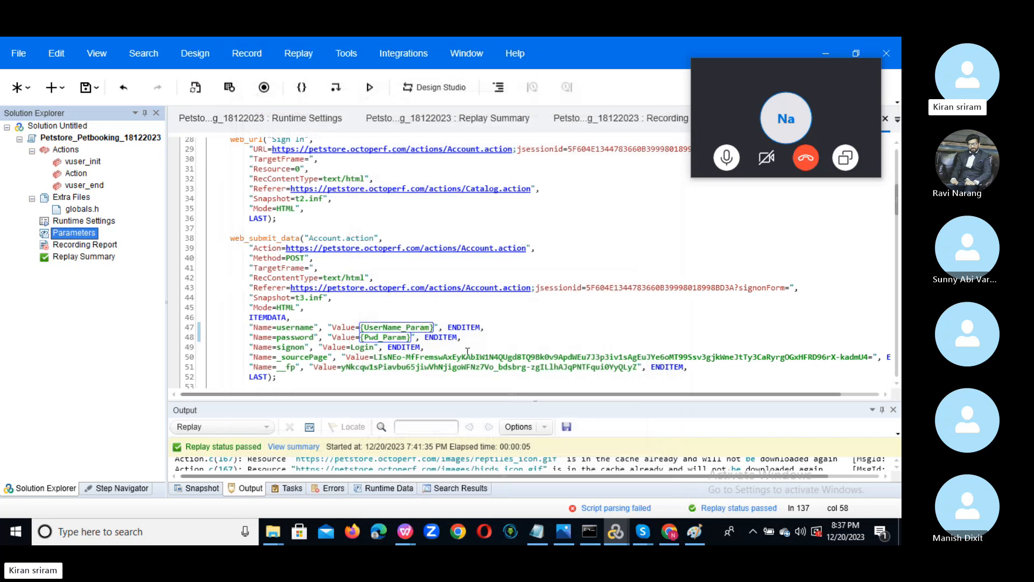
left_click(612, 284)
double_click(612, 284)
left_click(612, 284)
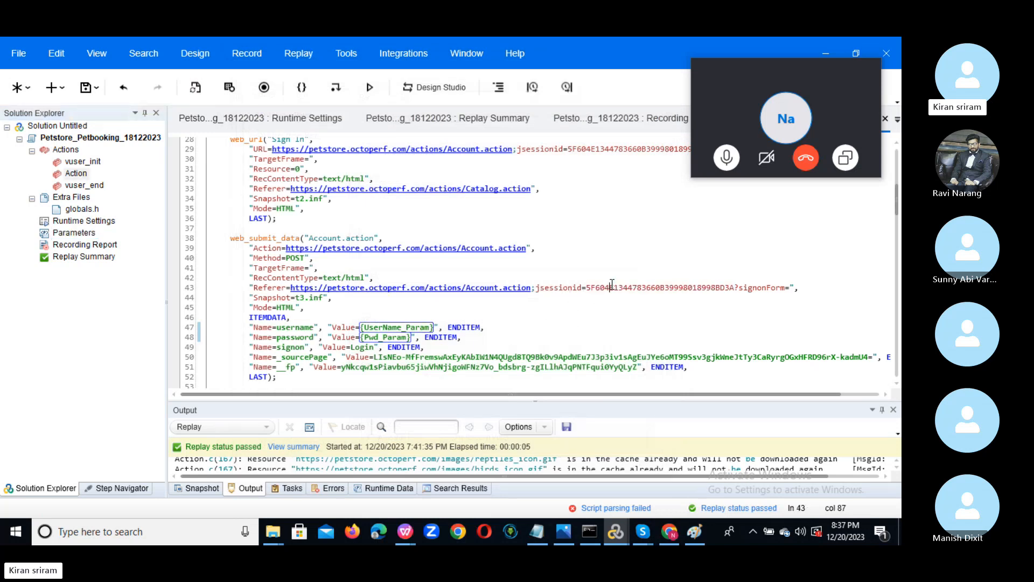
double_click(660, 288)
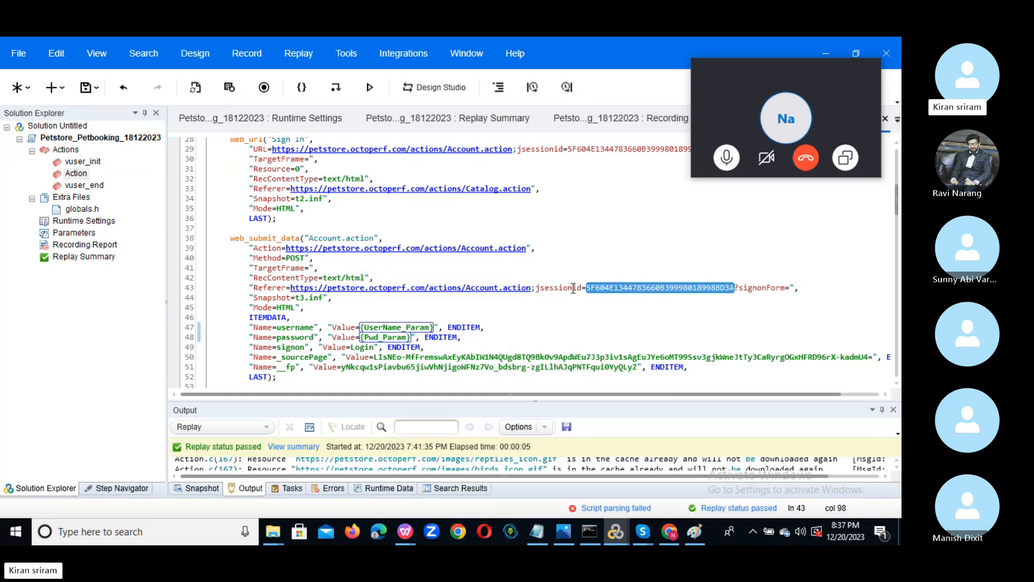
View the full call window, then shrink it and scroll the Action script to the LaunchURL start.
left_click(716, 102)
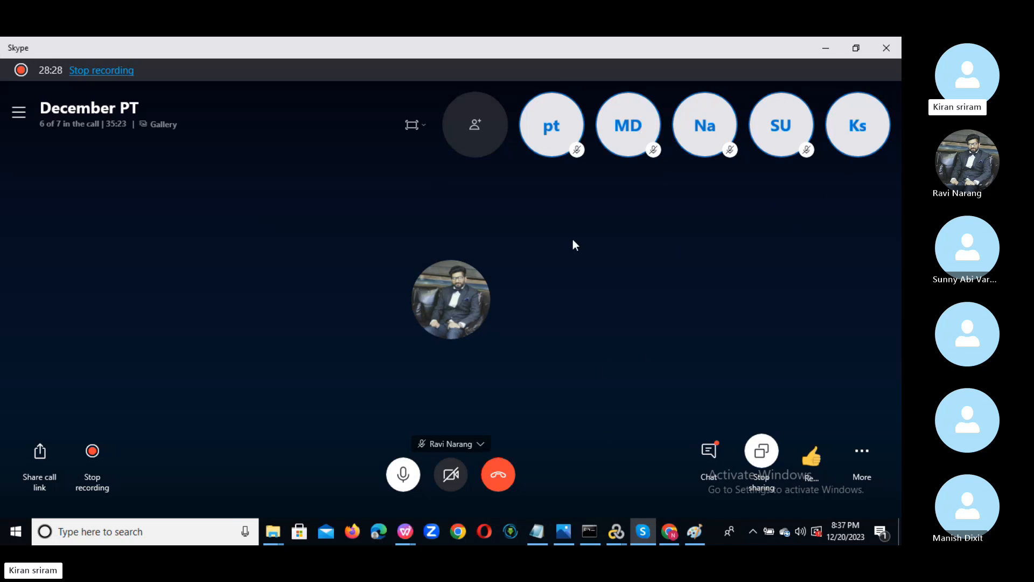
left_click(825, 48)
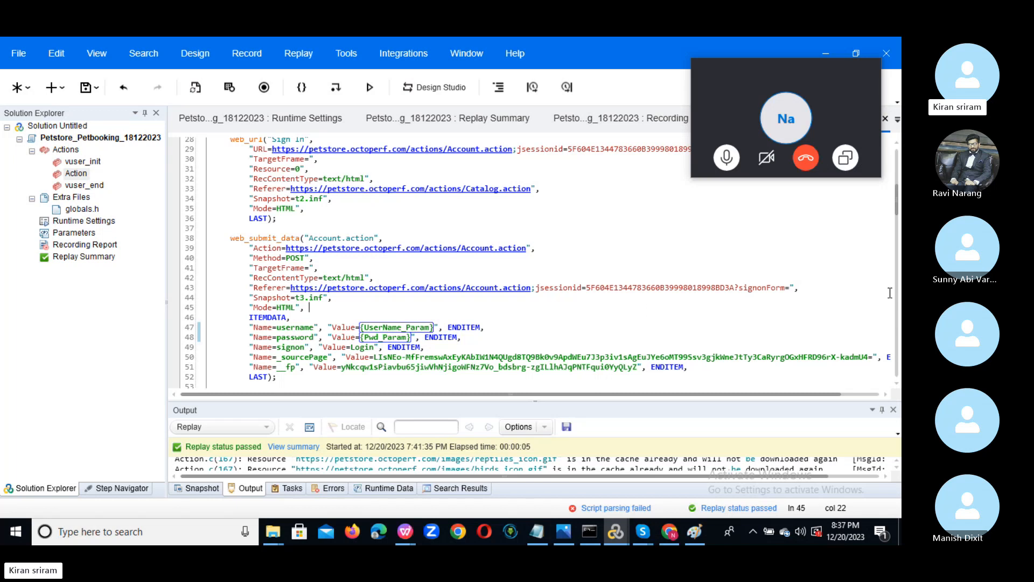
left_click_drag(899, 206, 900, 162)
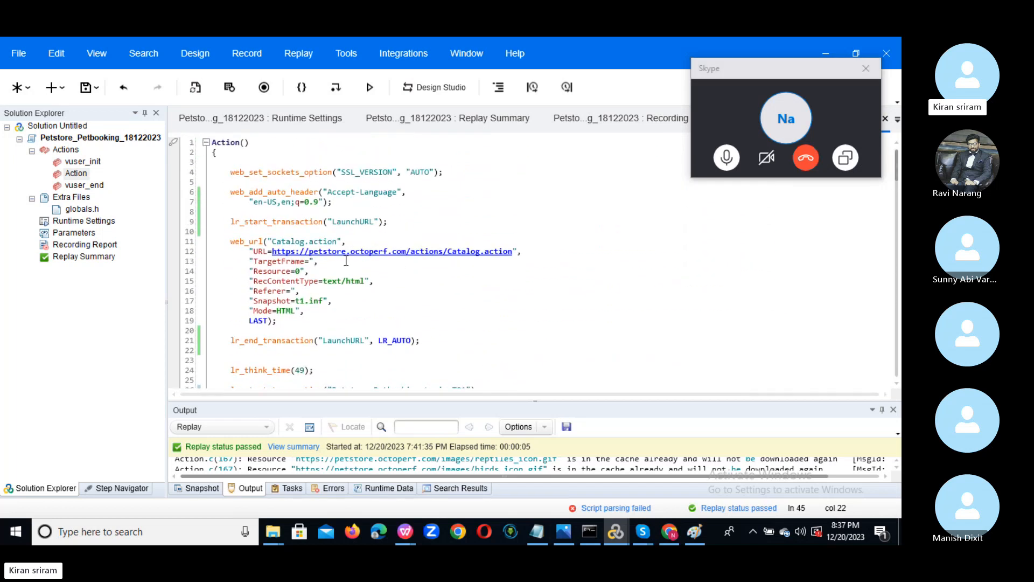
Reopen the Parameter List and review LName_Param, FName_Param and CreditCard_Param, leaving Sequential.
left_click(74, 233)
double_click(75, 235)
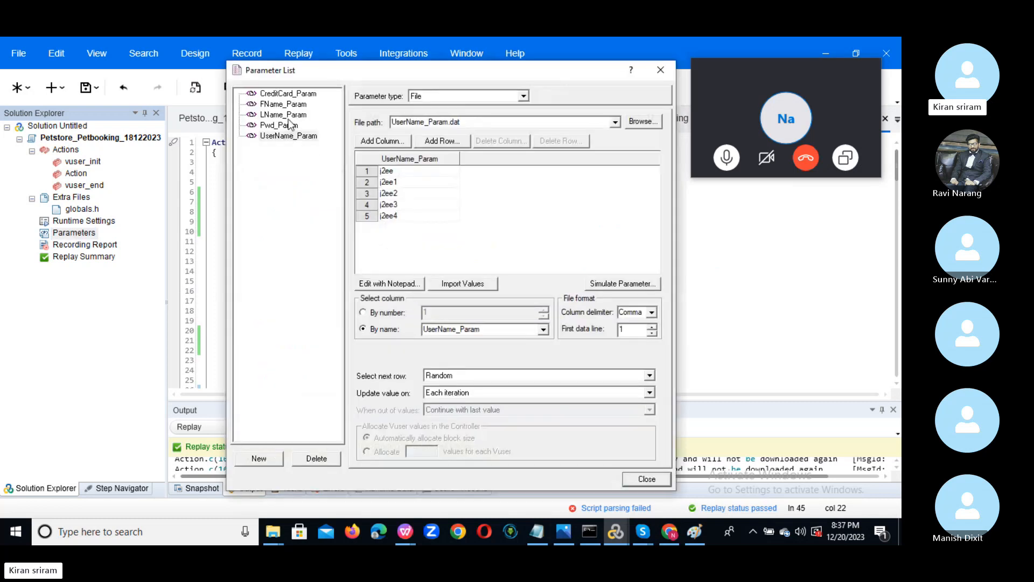
left_click(283, 115)
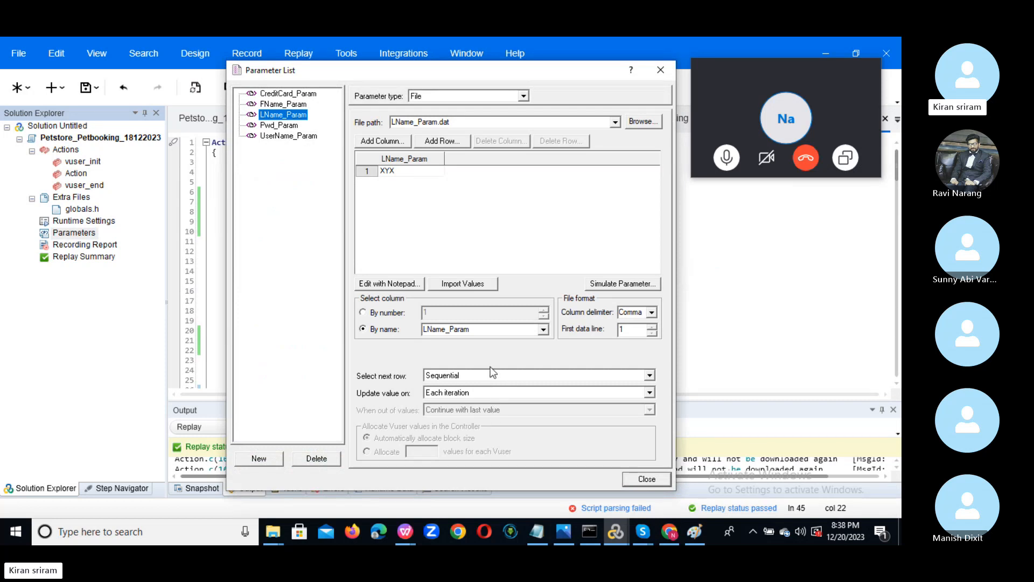
left_click(282, 104)
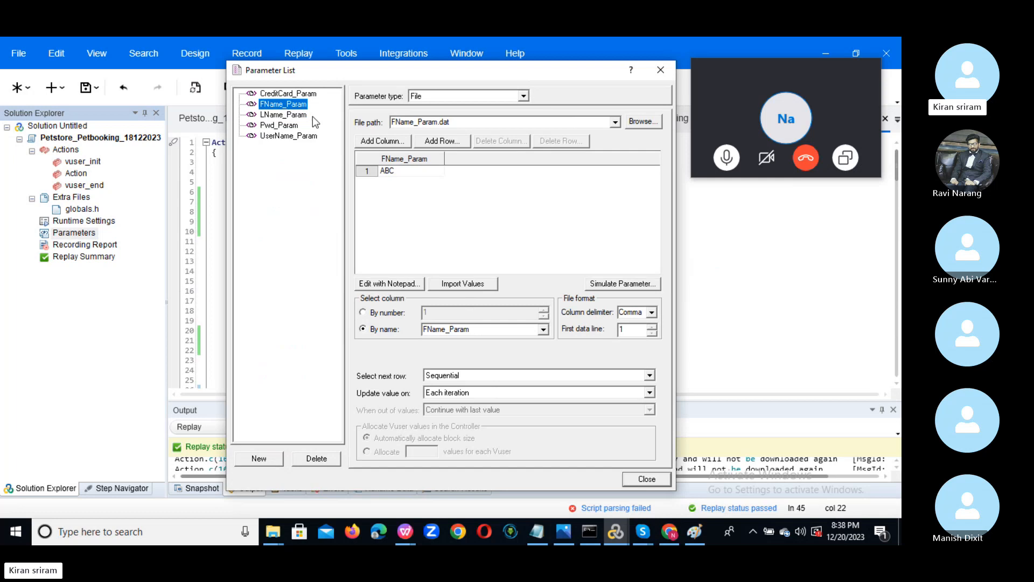
left_click(296, 94)
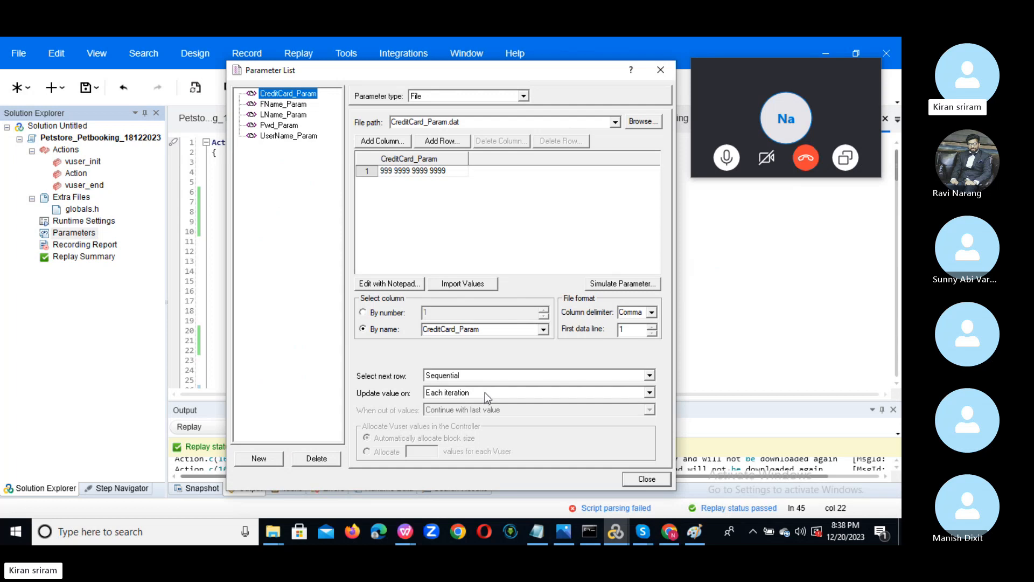
left_click(650, 376)
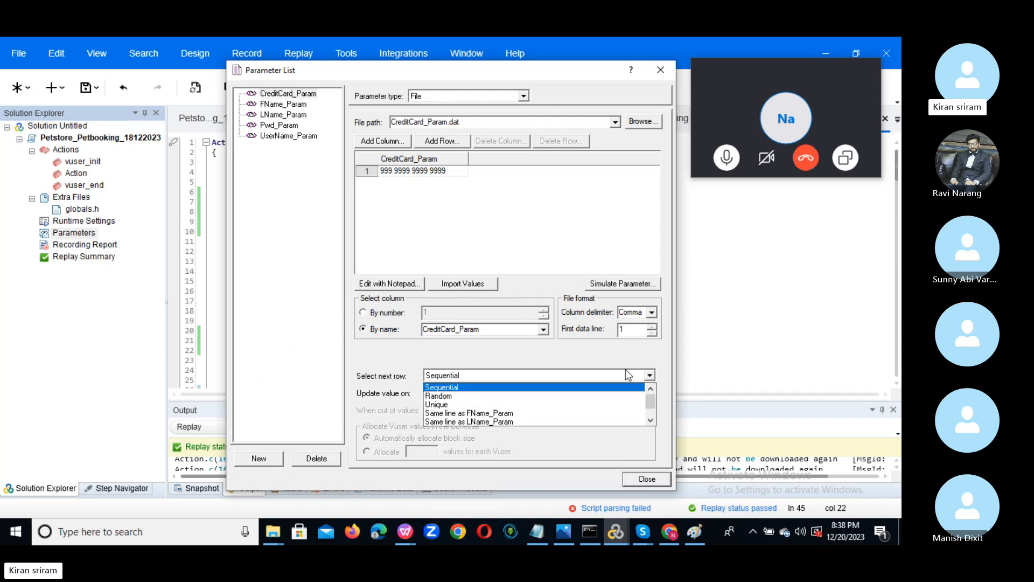
left_click(544, 350)
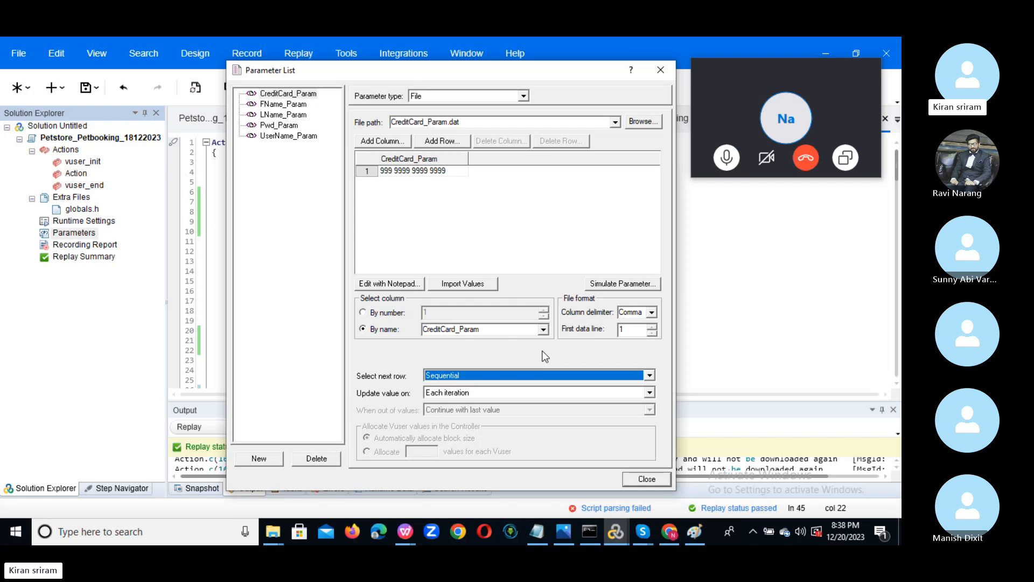
Set UserName_Param's Select next row to Sequential.
left_click(295, 135)
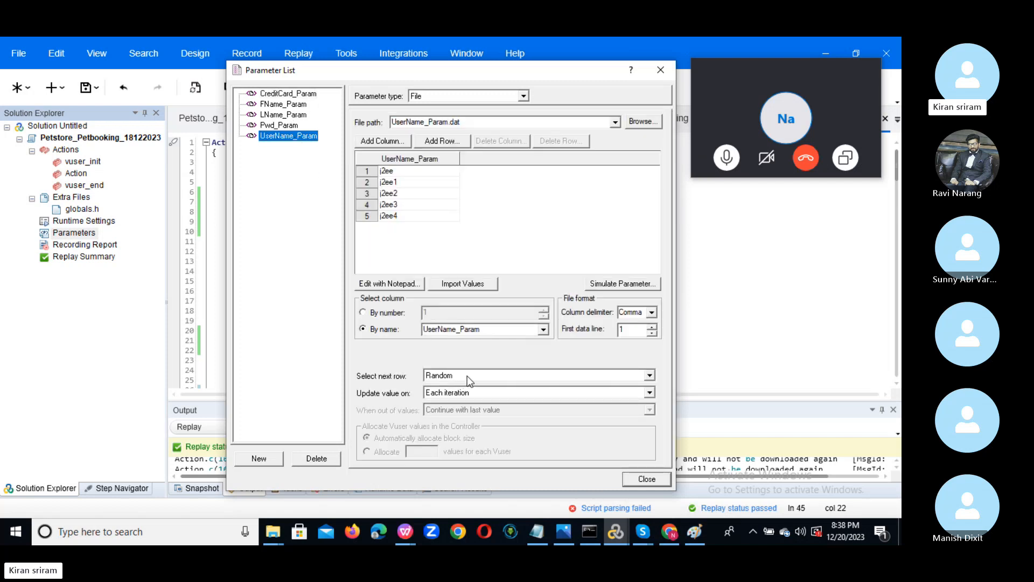
left_click(467, 376)
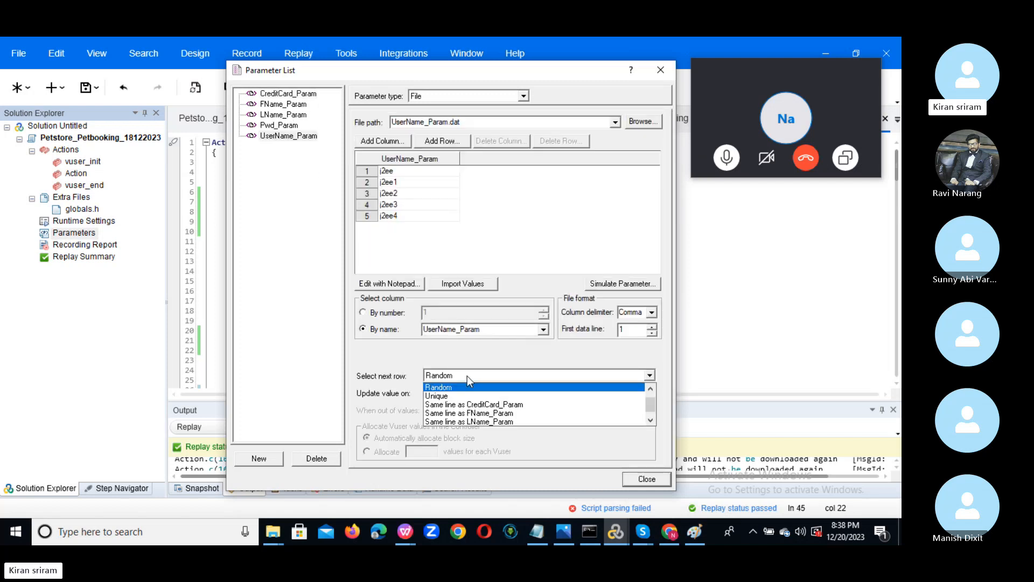
left_click(650, 388)
left_click(555, 387)
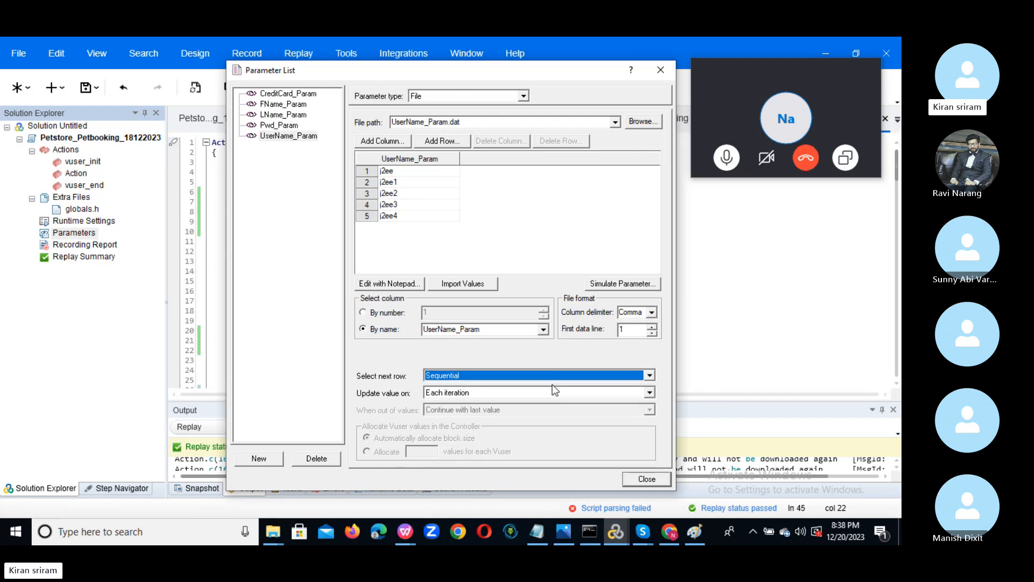
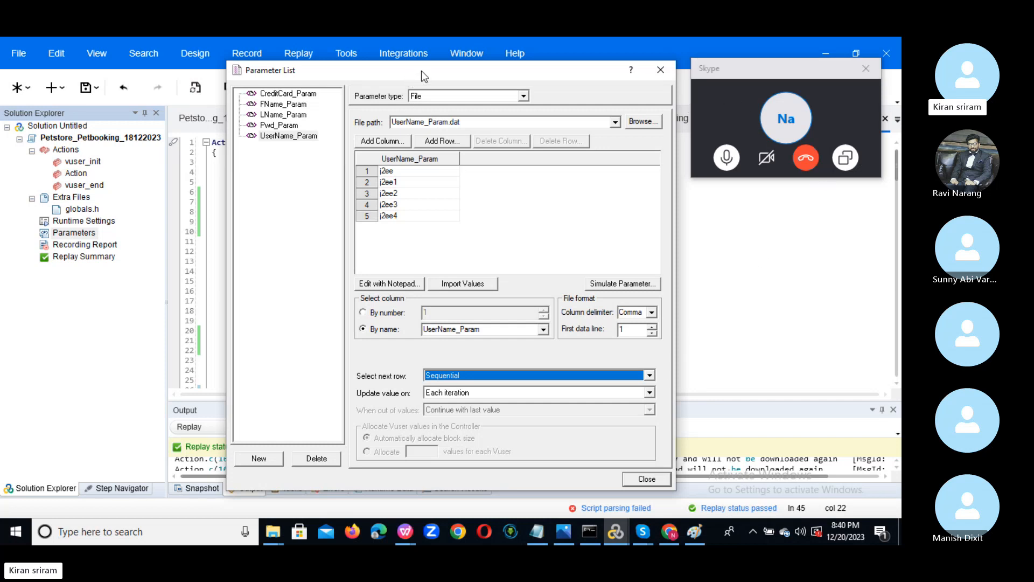
Review FName_Param, LName_Param and CreditCard_Param, ending on FName_Param's File settings (FName_Param.dat, Sequential).
left_click_drag(421, 70, 541, 104)
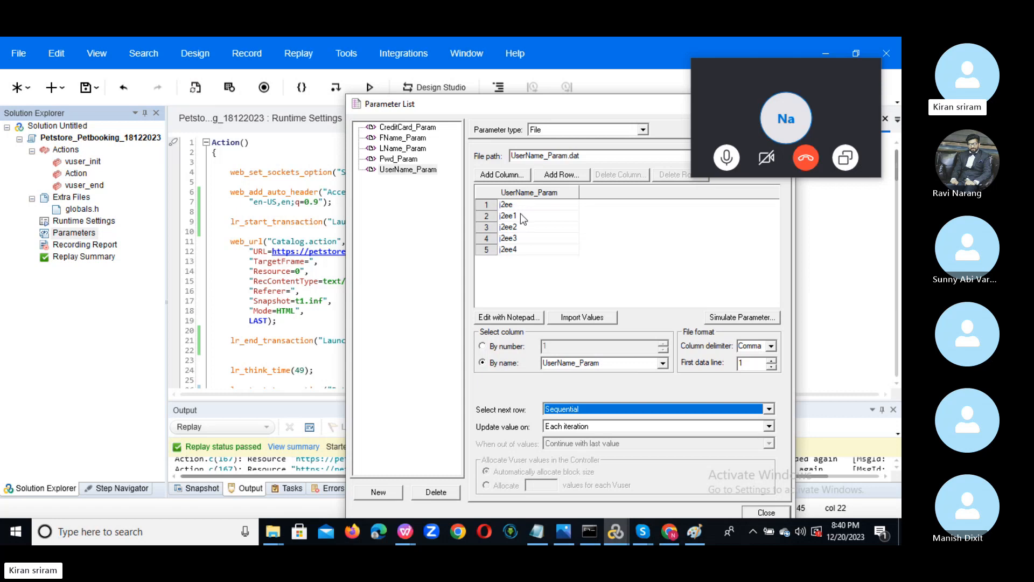
left_click(392, 139)
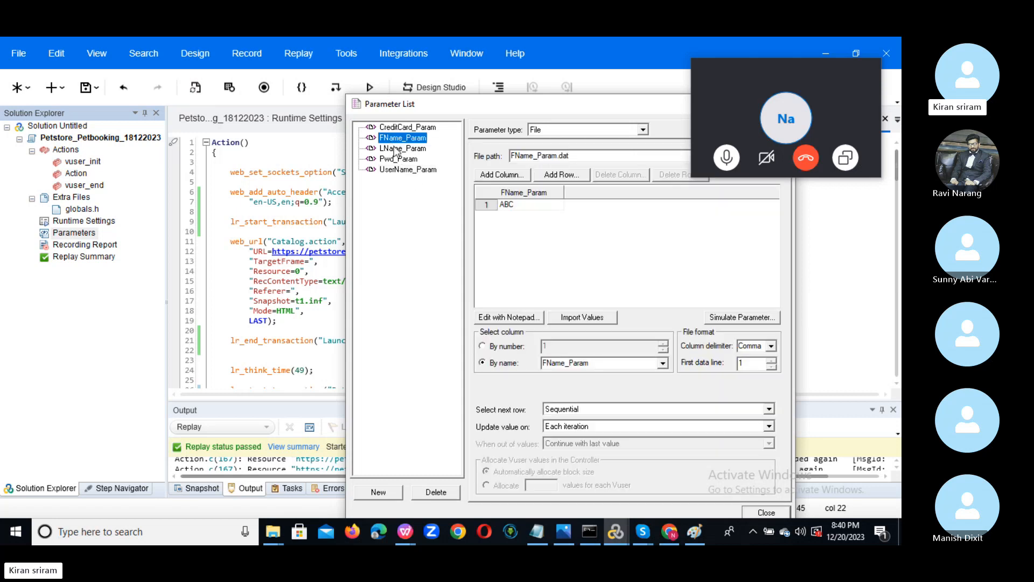
left_click(395, 149)
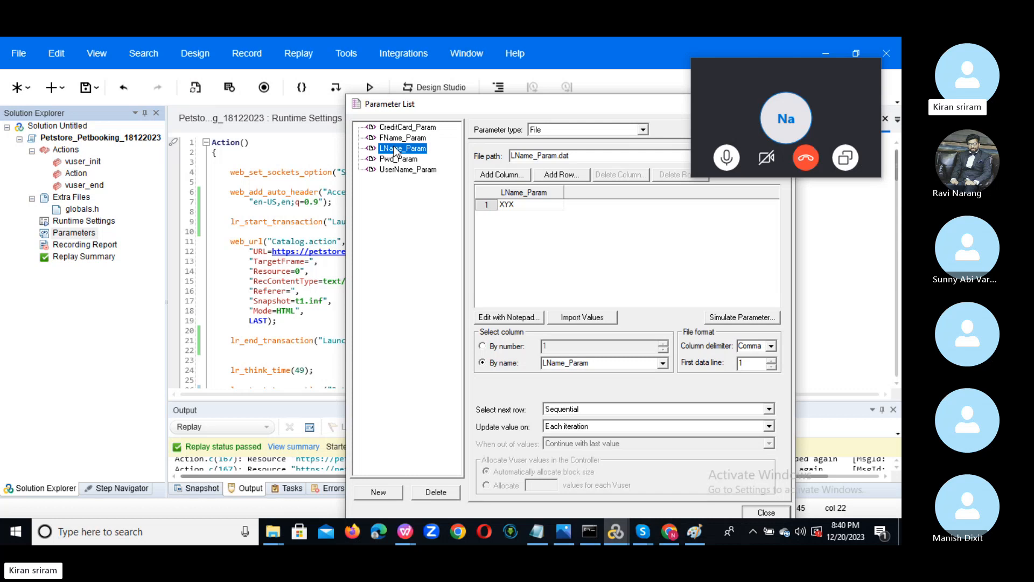
left_click(401, 129)
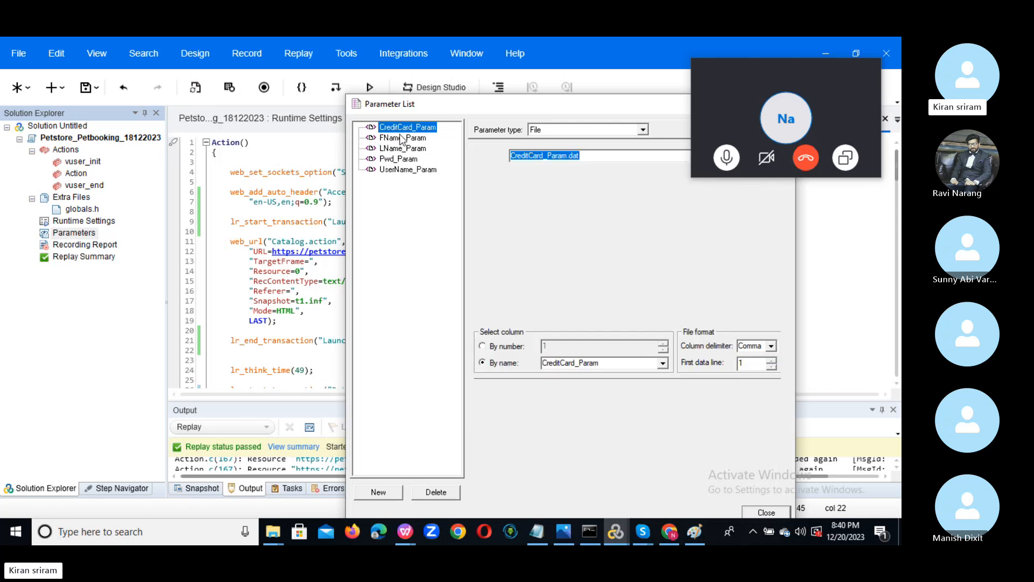
left_click(398, 138)
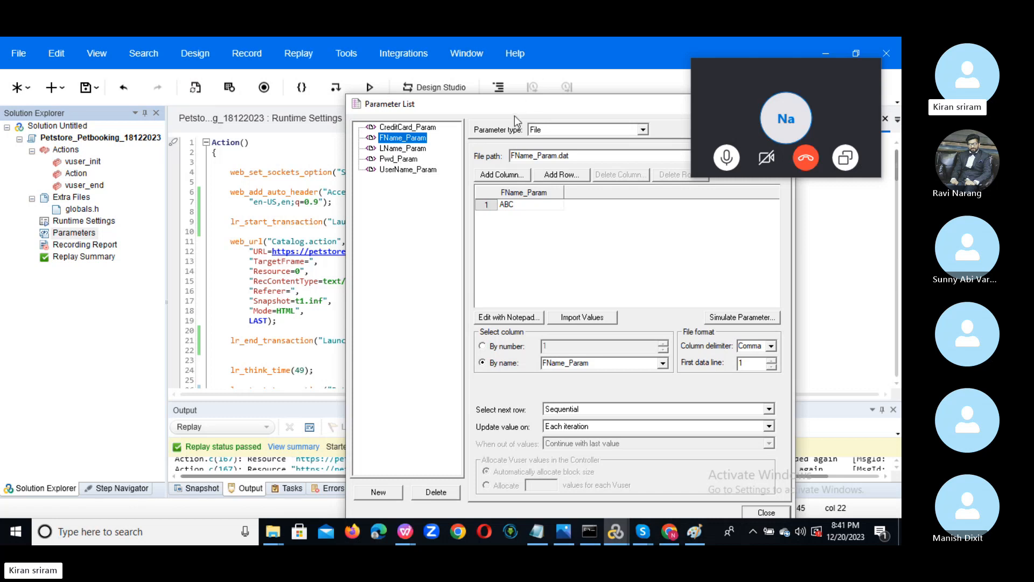
left_click_drag(515, 116, 376, 112)
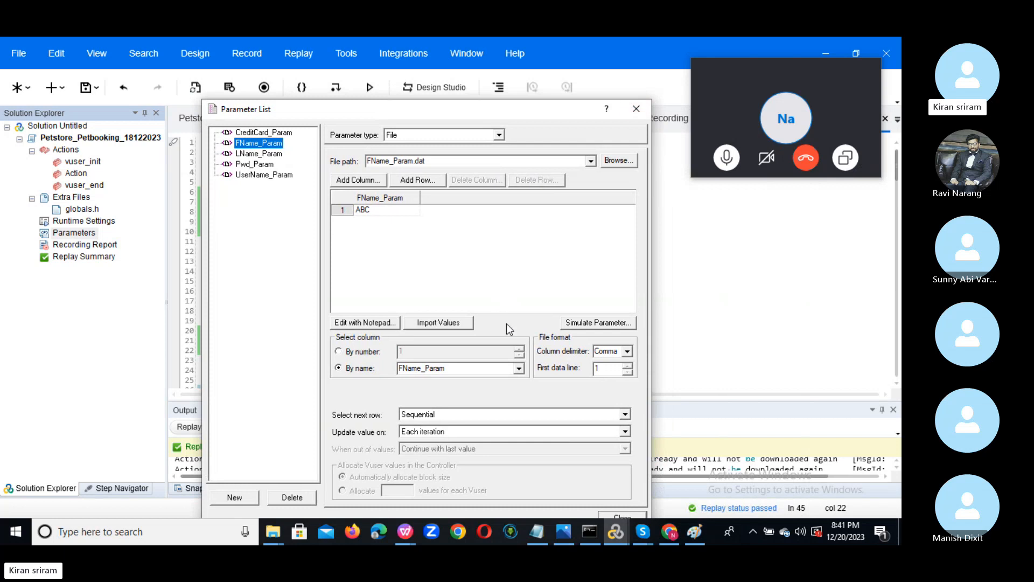
Set FName_Param to update its value Once and simulate it for four users and iterations.
left_click_drag(516, 111, 532, 64)
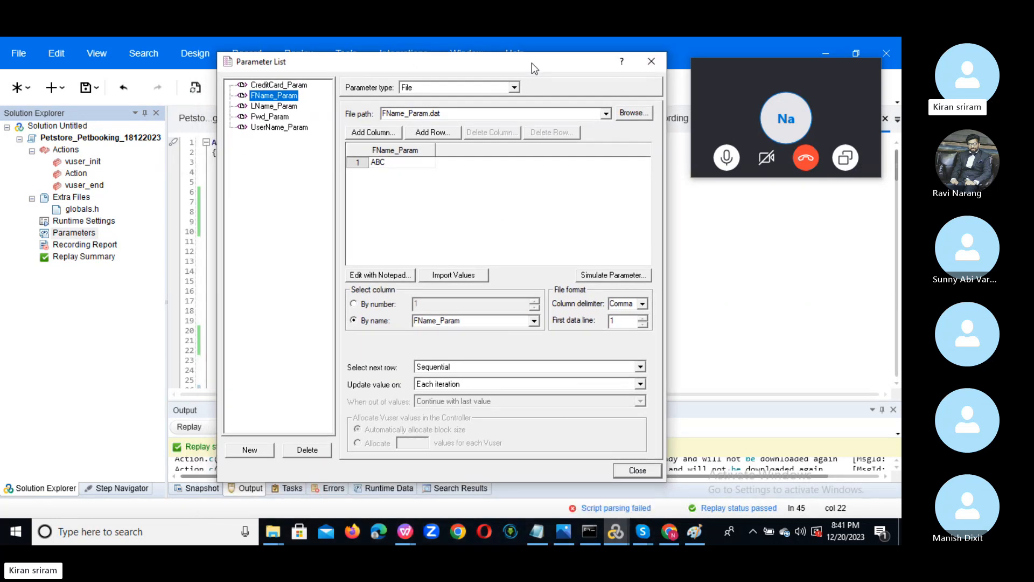
left_click(641, 384)
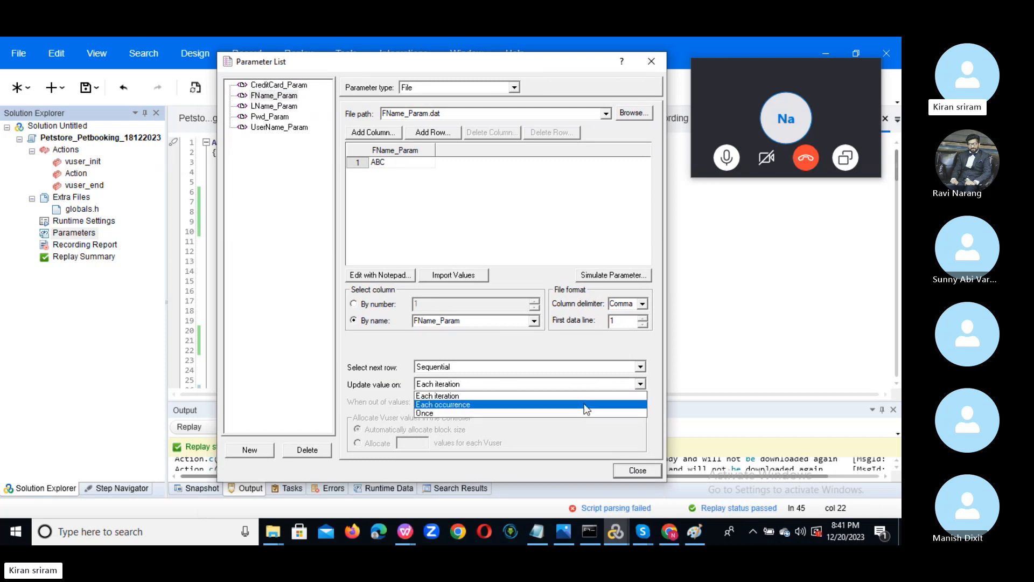
left_click(471, 414)
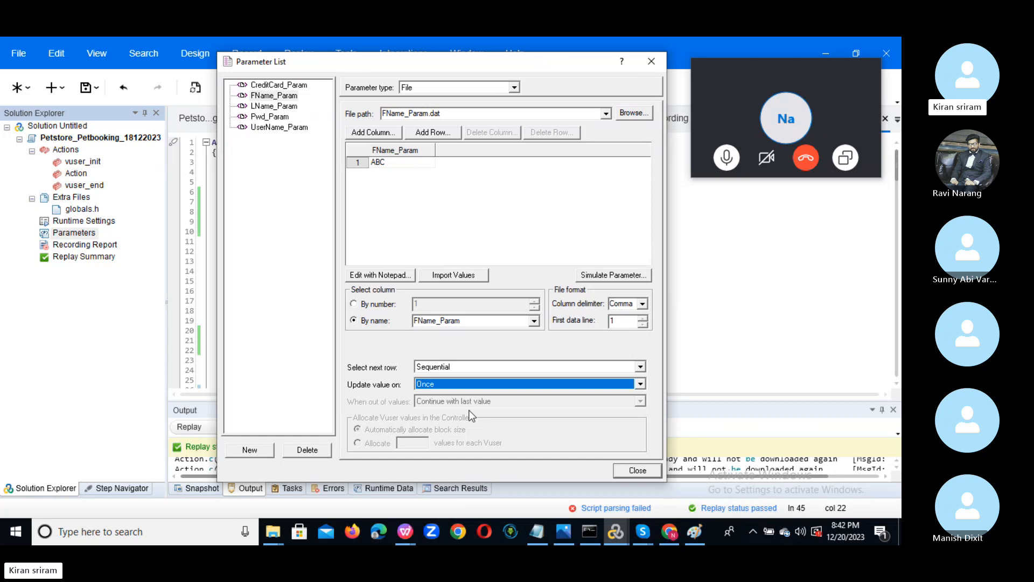
left_click(602, 274)
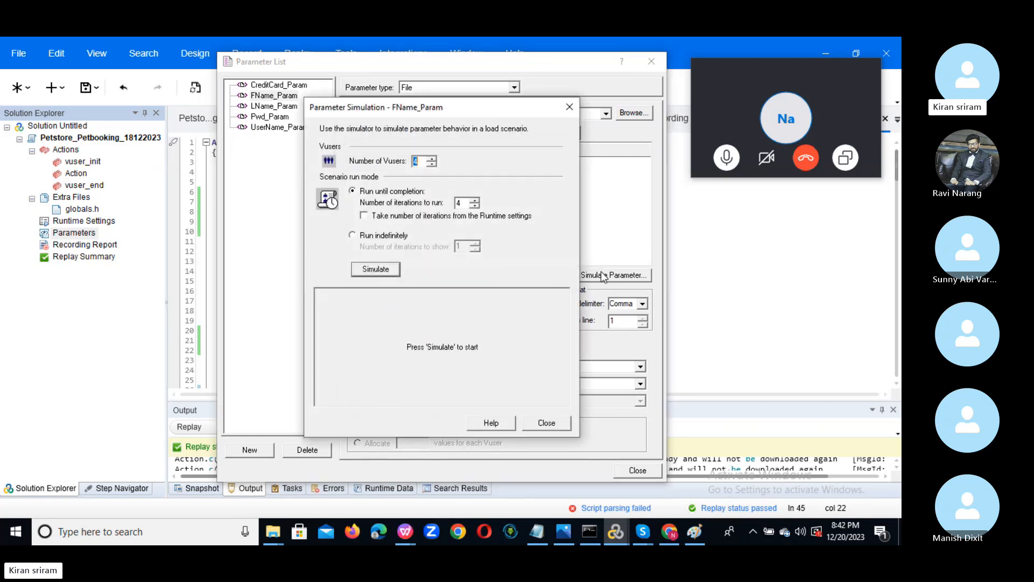
left_click(376, 269)
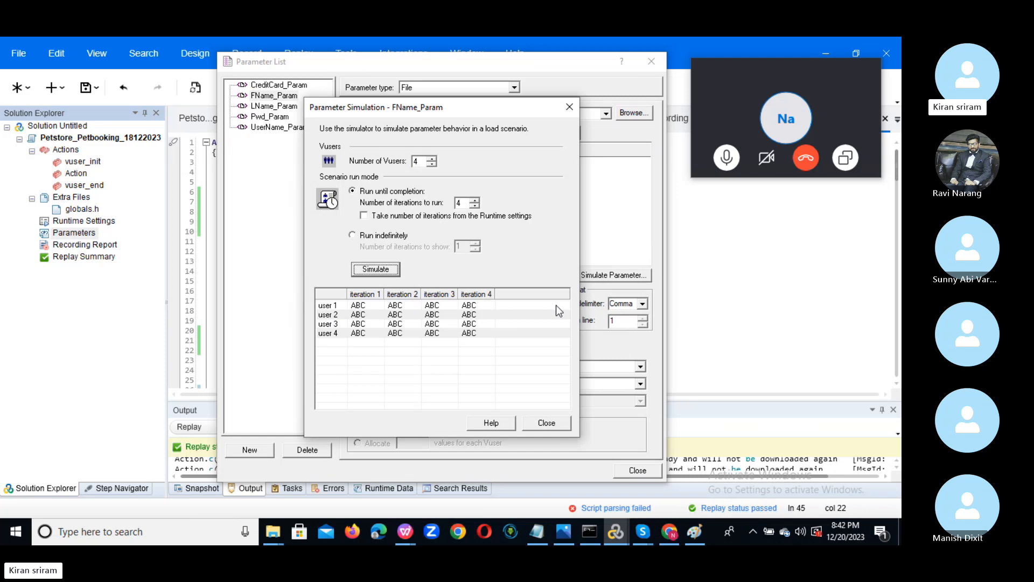
left_click(552, 427)
Switch FName_Param to Random row selection, rerun the simulation, then select UserName_Param.
left_click(488, 367)
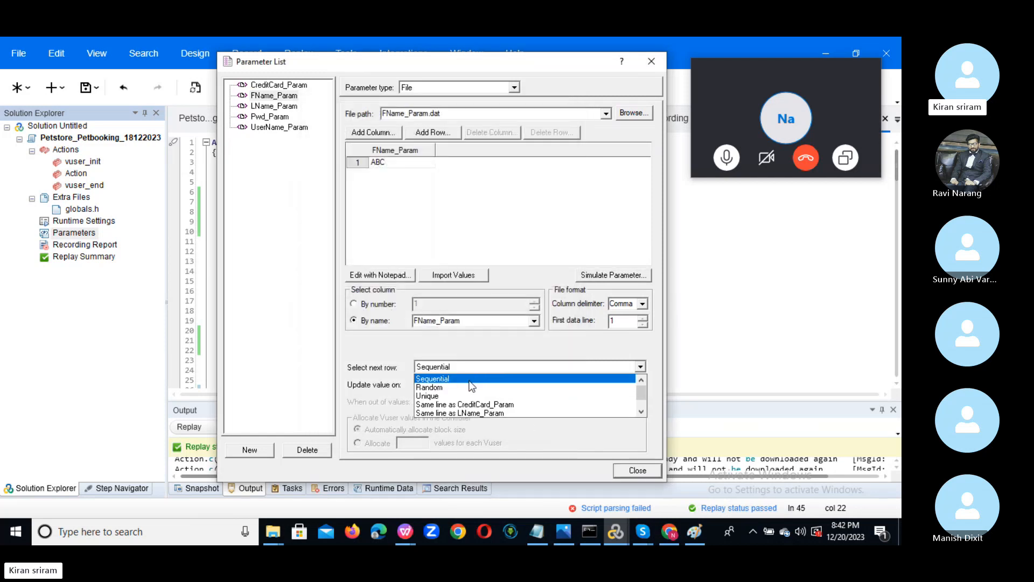
left_click(467, 388)
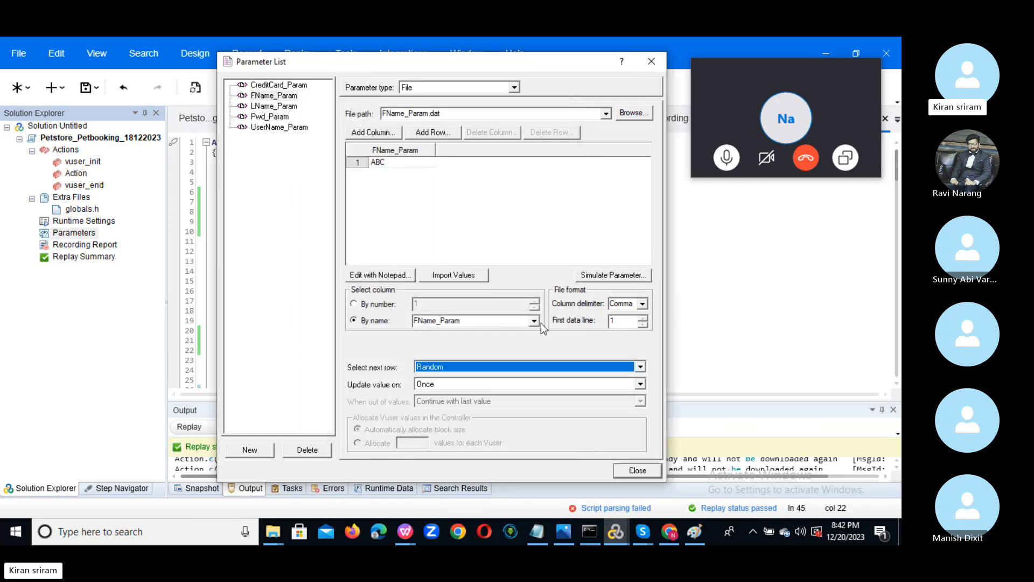
left_click(613, 276)
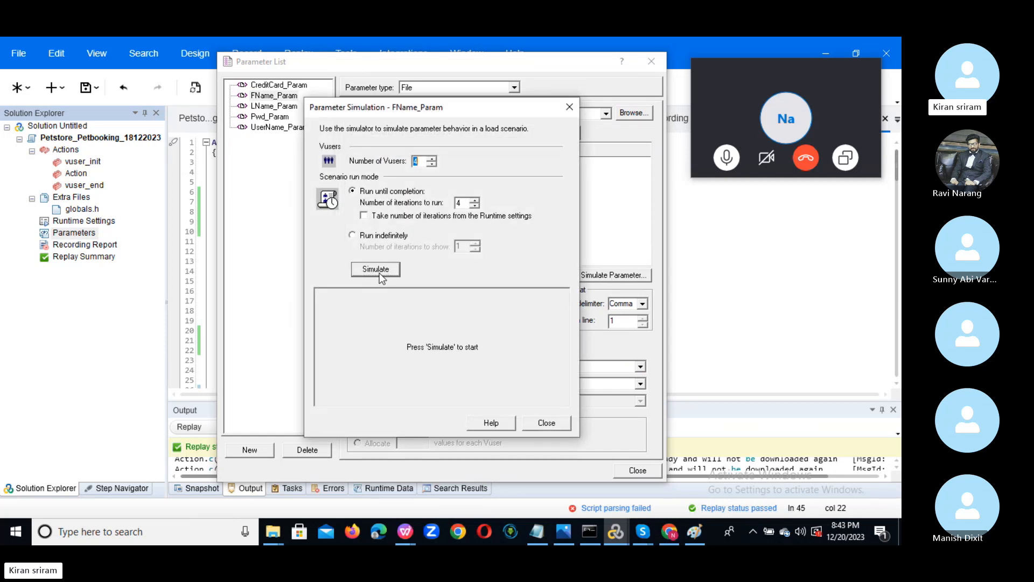
left_click(377, 270)
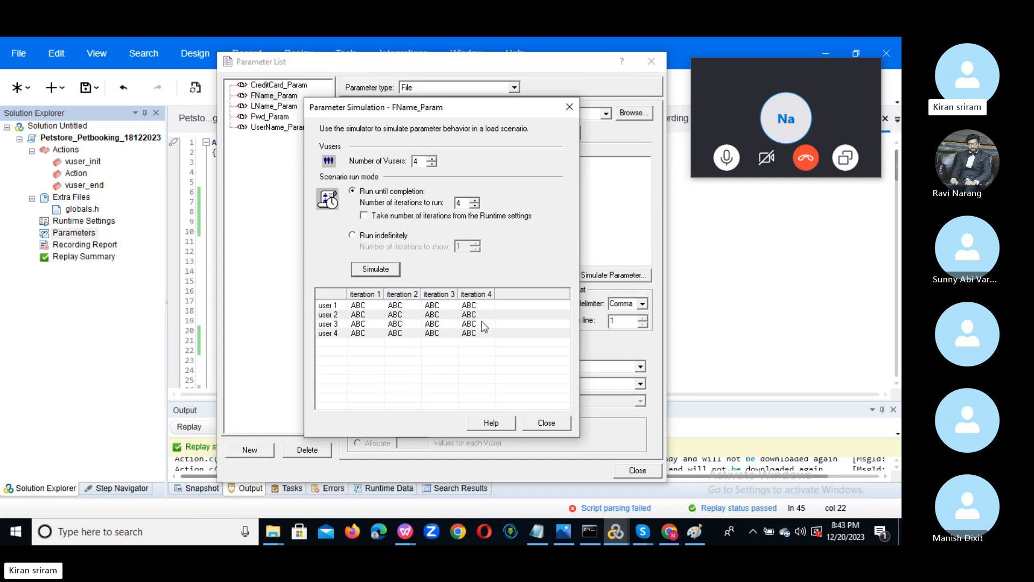
left_click(543, 424)
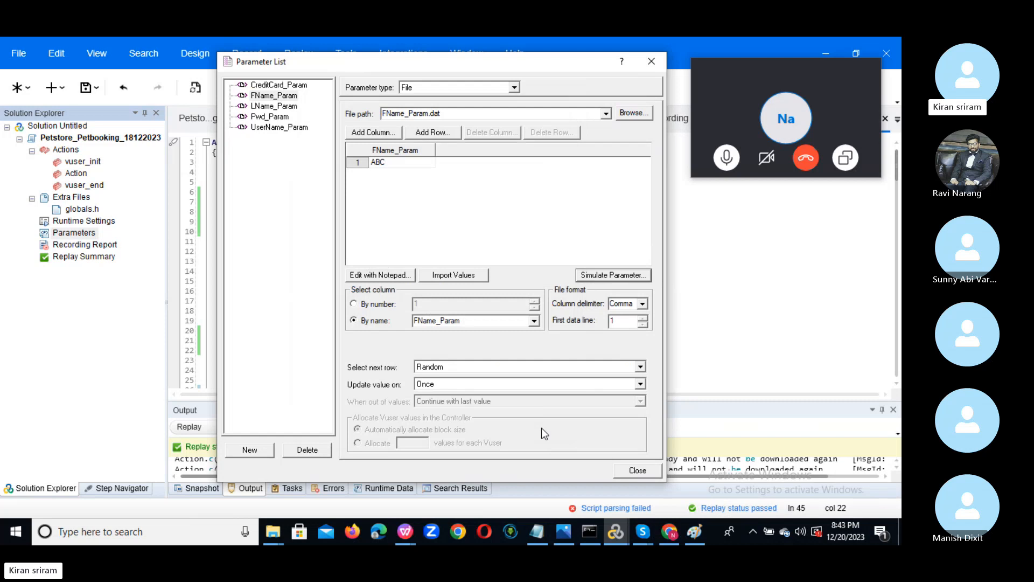
left_click(271, 129)
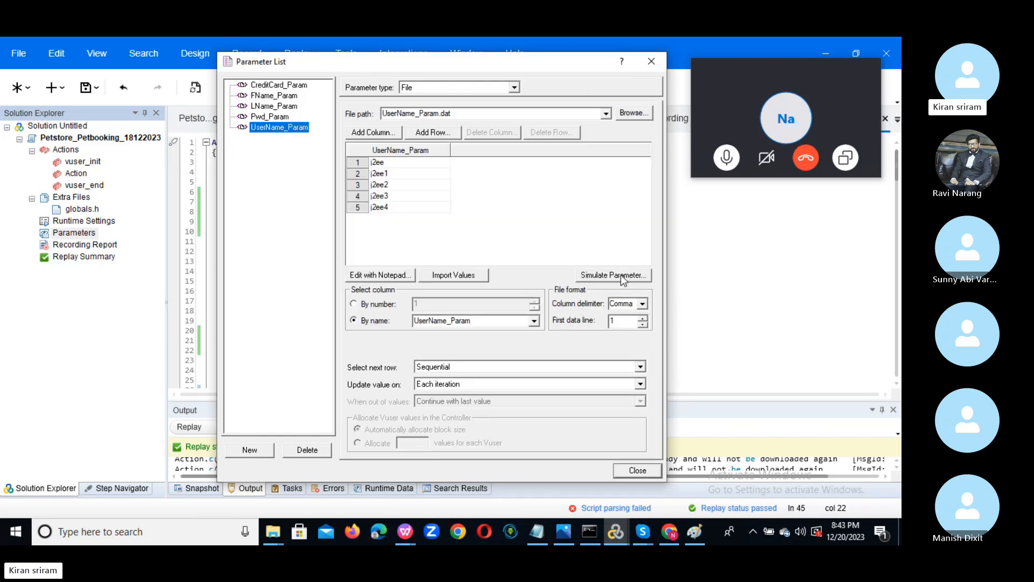
Keep UserName_Param on Sequential rows and set its value to update Once.
left_click(620, 275)
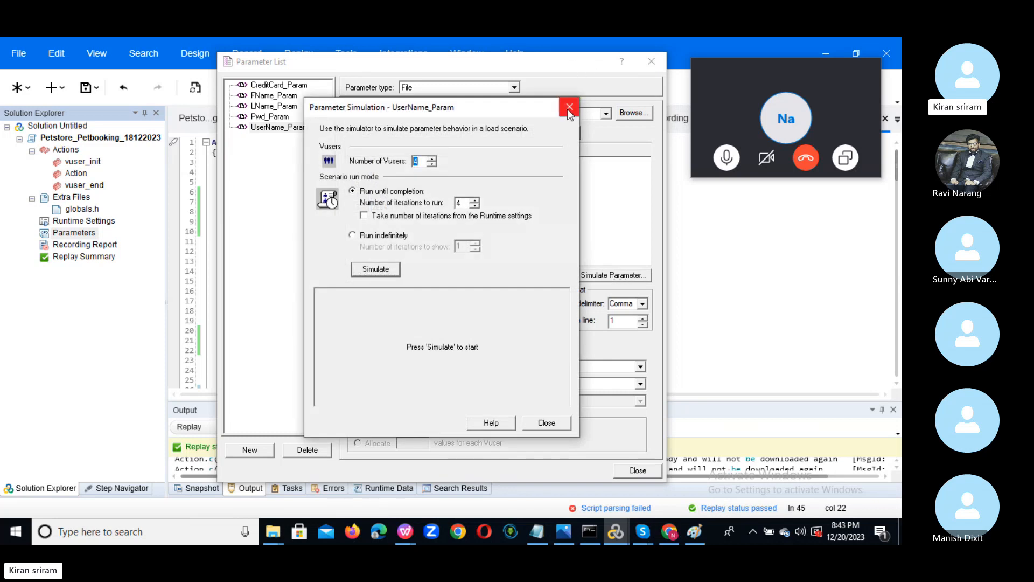
left_click(569, 108)
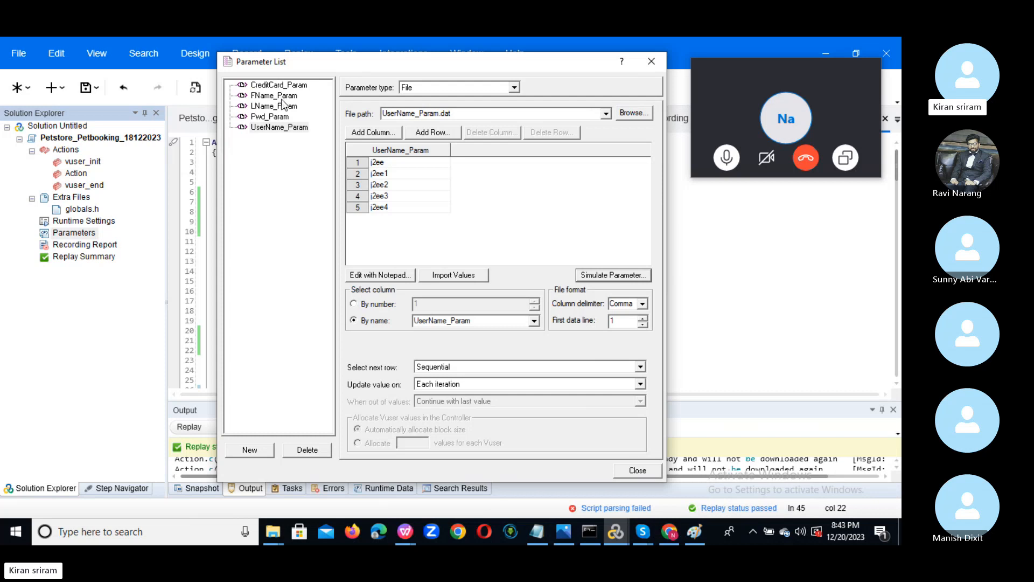
left_click(512, 370)
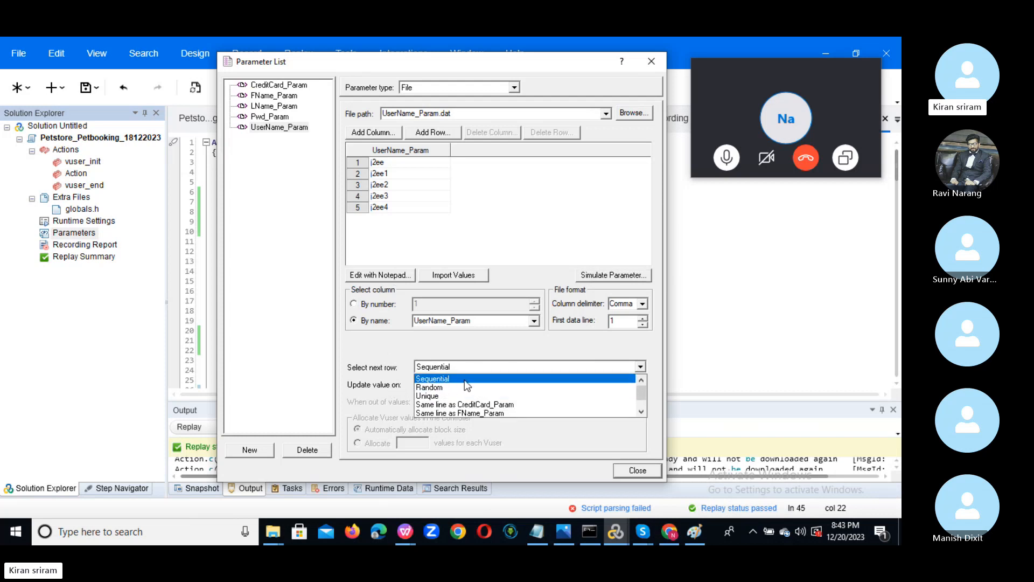
left_click(465, 380)
left_click(465, 383)
left_click(464, 410)
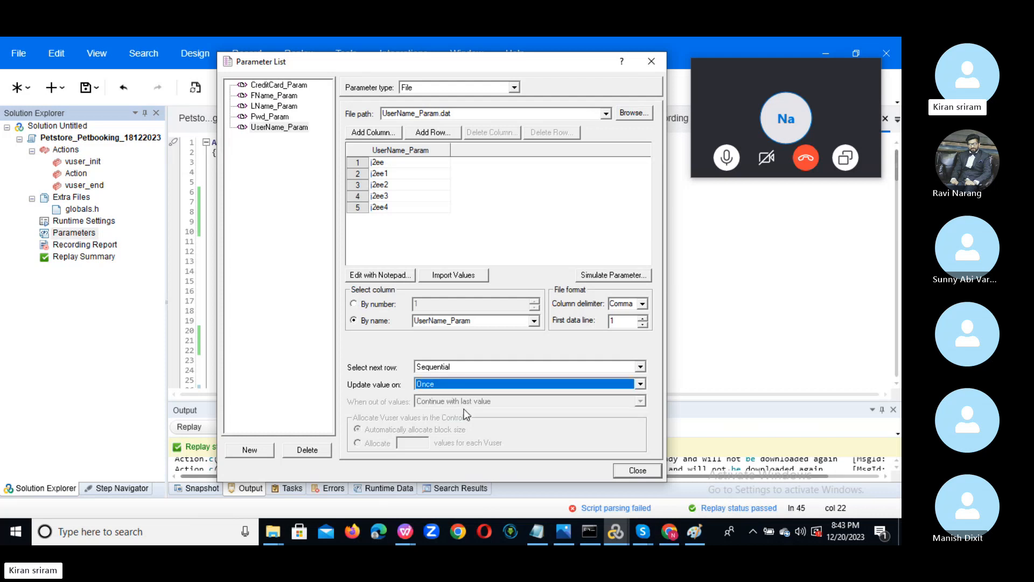
Simulate UserName_Param, which gives j2ee to all four users across four iterations.
left_click(603, 278)
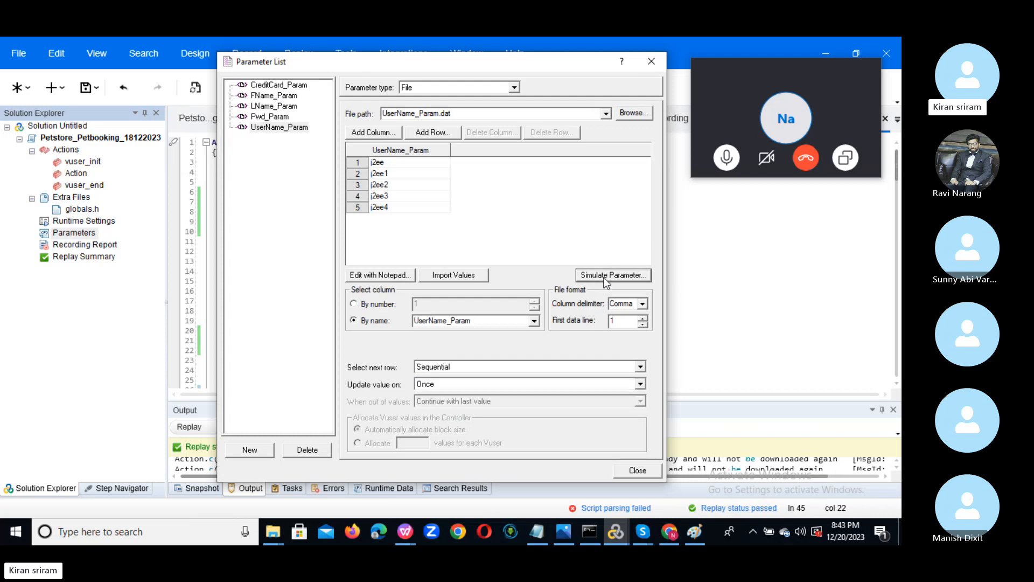
left_click(383, 271)
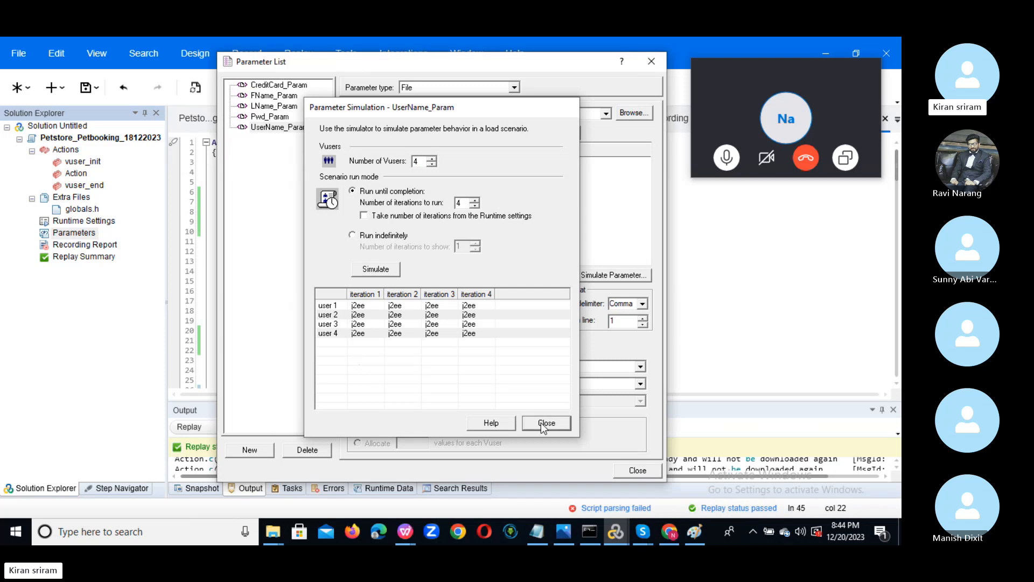
left_click(545, 423)
left_click(475, 368)
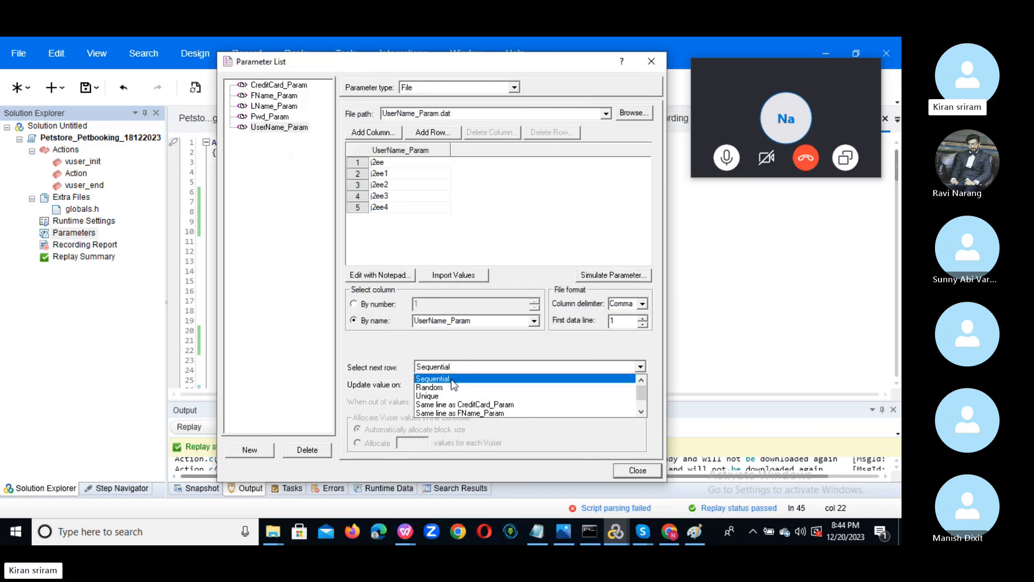
Switch UserName_Param to Unique rows and simulate, giving the four users j2ee through j2ee3.
left_click(448, 396)
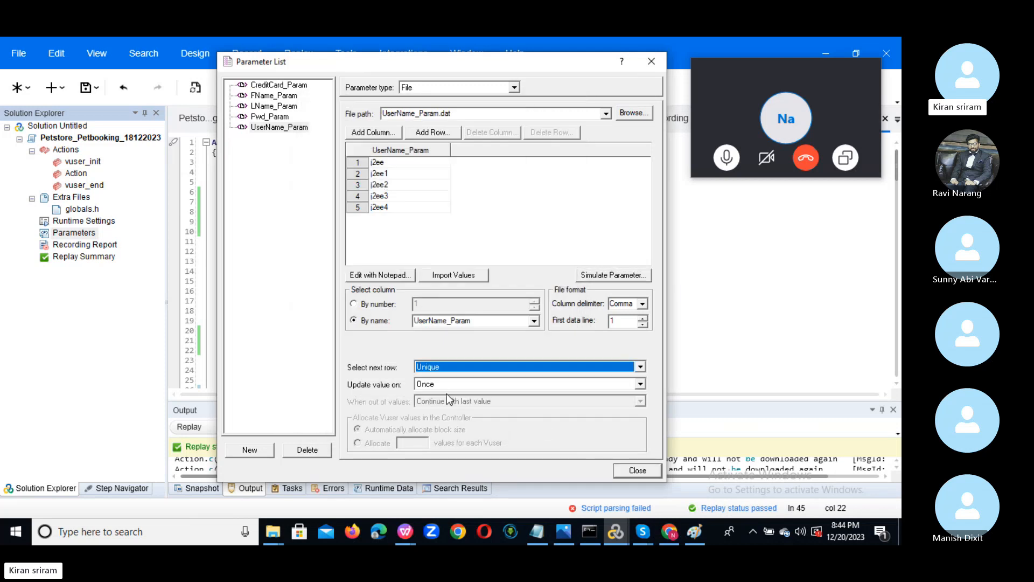
left_click(626, 279)
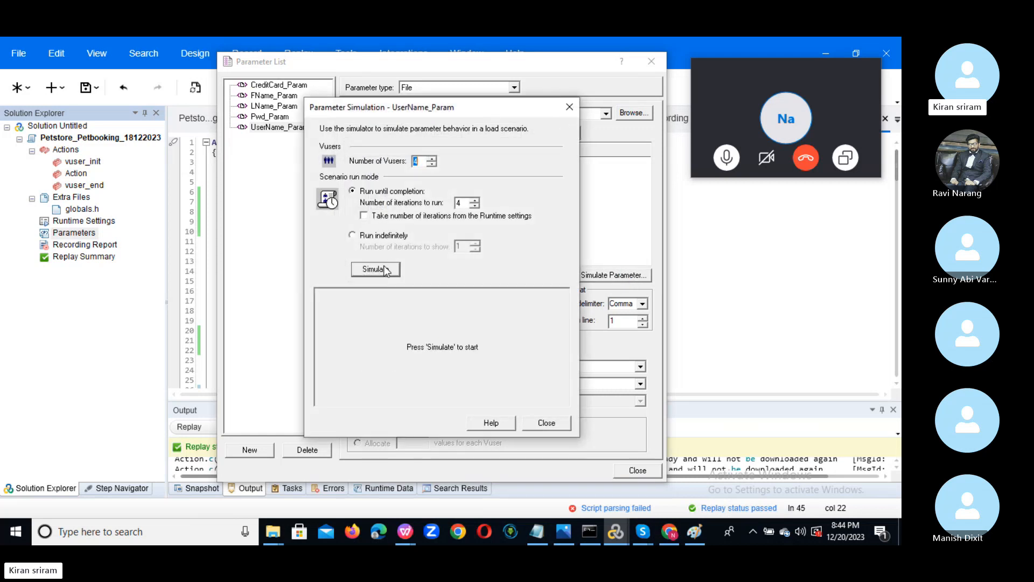
left_click(385, 269)
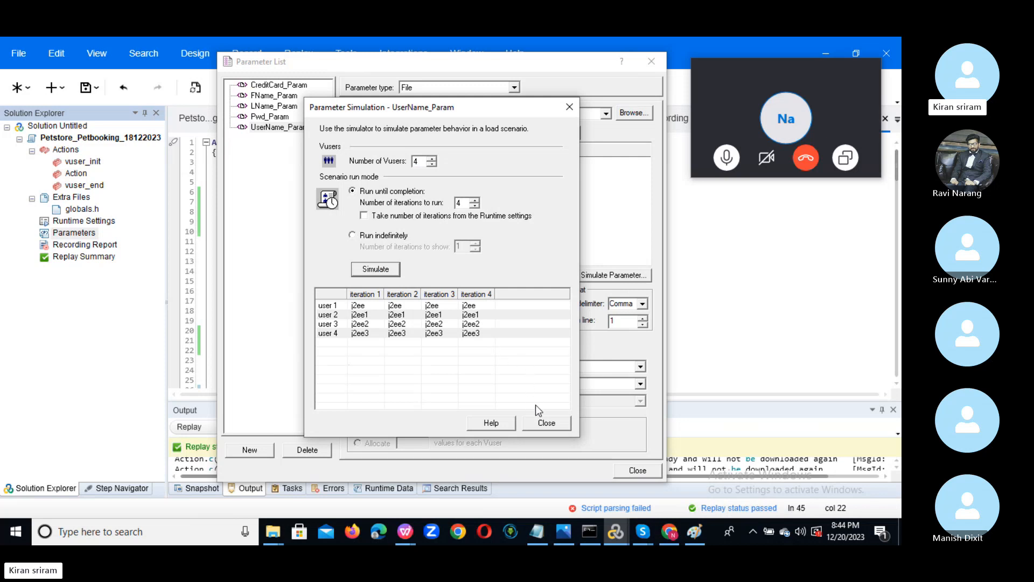
left_click(553, 422)
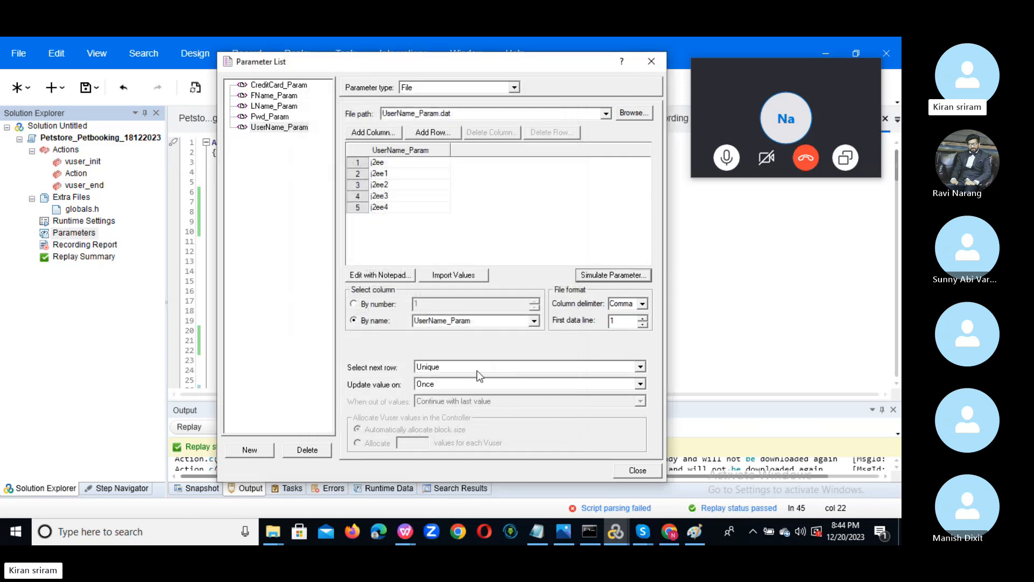
left_click(640, 368)
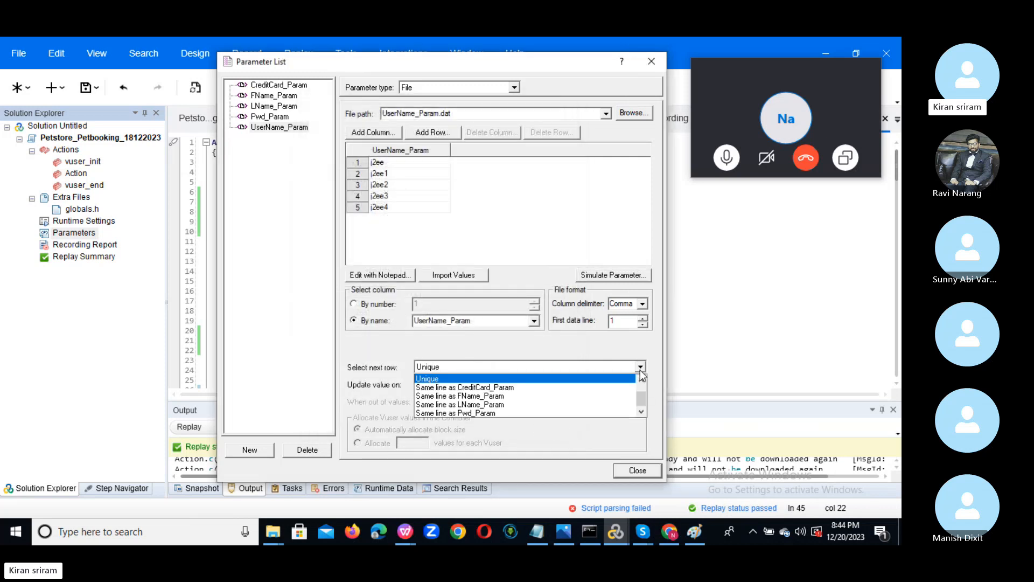
left_click(642, 380)
left_click(642, 379)
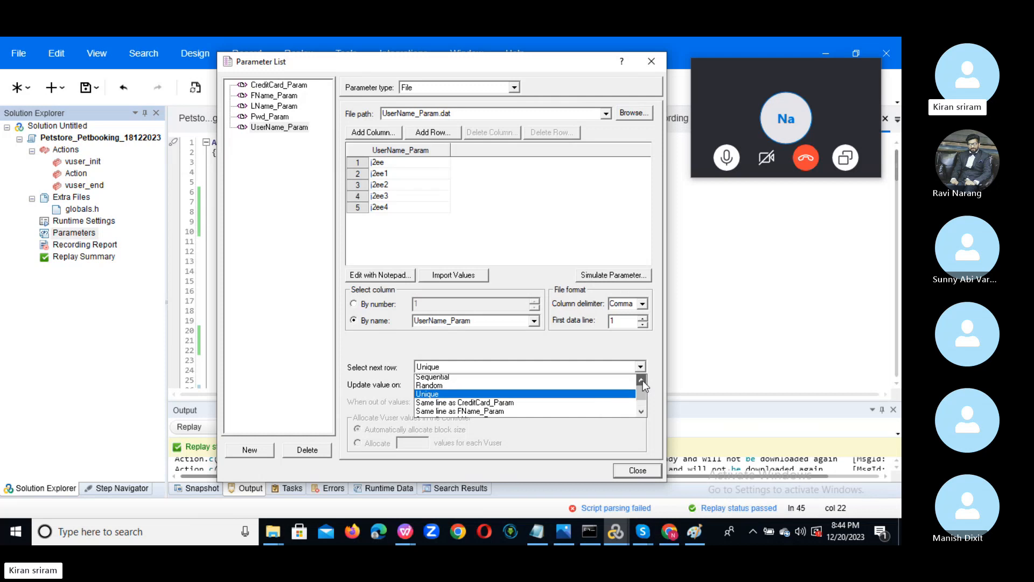
Keep UserName_Param Sequential and set Update value on to Each occurrence.
left_click(572, 379)
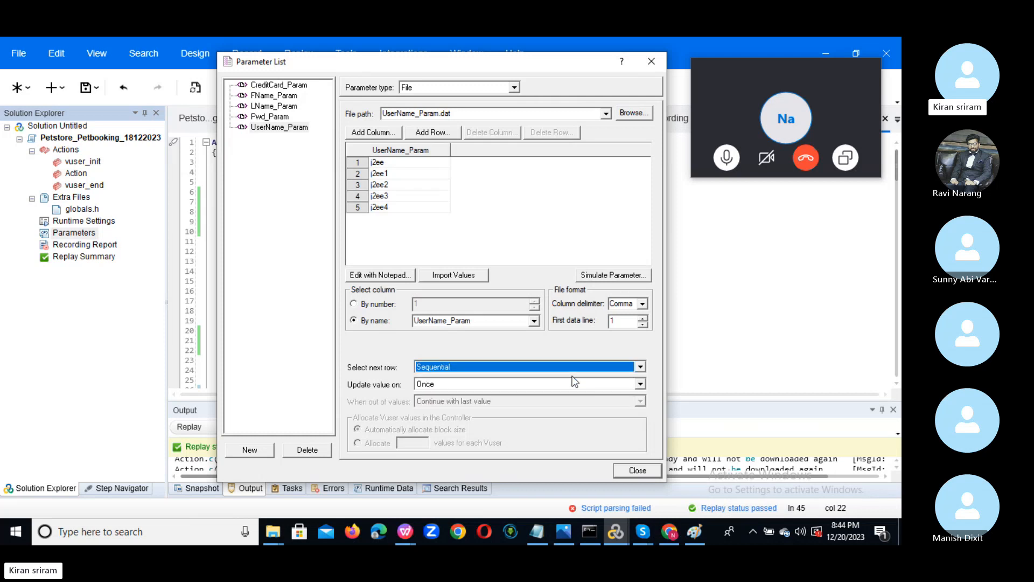
left_click(541, 383)
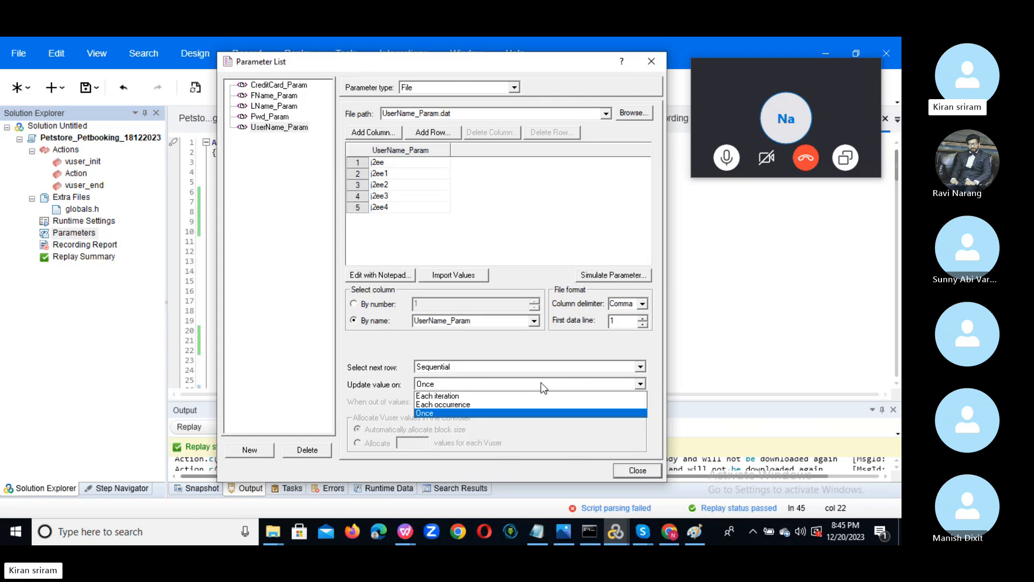
left_click(517, 405)
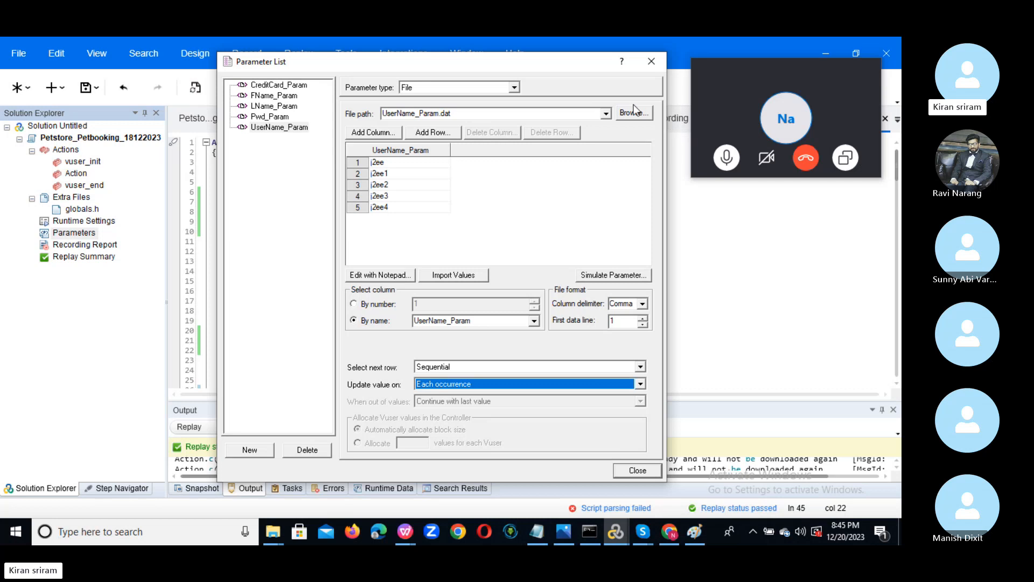
left_click_drag(563, 65, 902, 288)
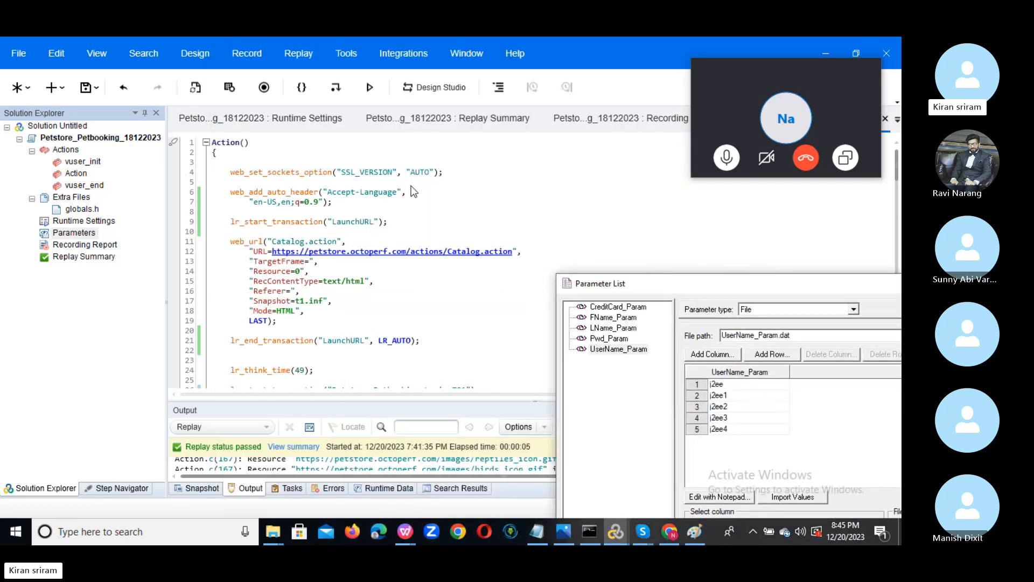
left_click_drag(661, 284, 532, 69)
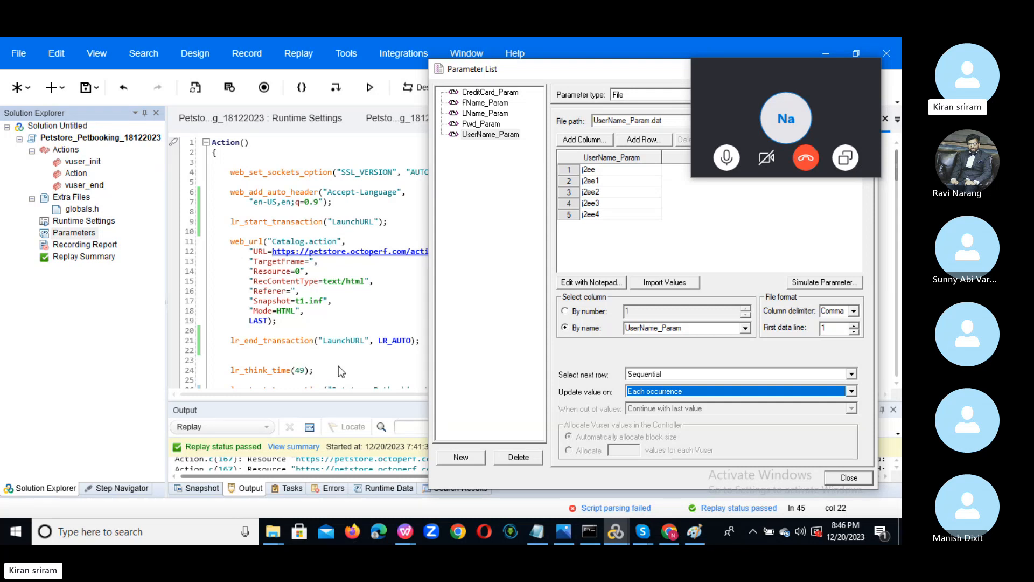
left_click_drag(590, 67, 363, 79)
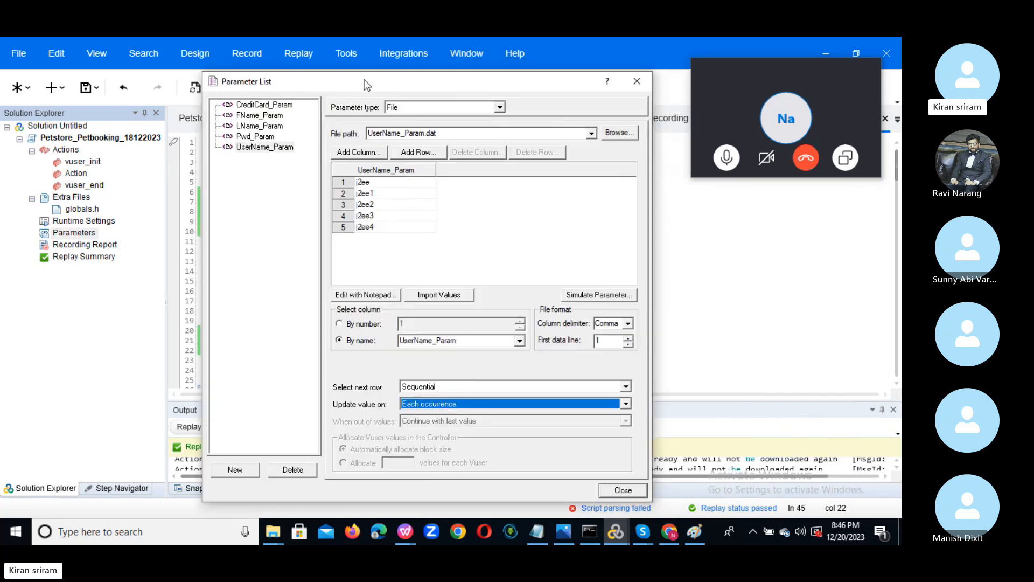
Compare Each iteration with Each occurrence, keep Each occurrence, and dismiss the simulation warning.
left_click(462, 405)
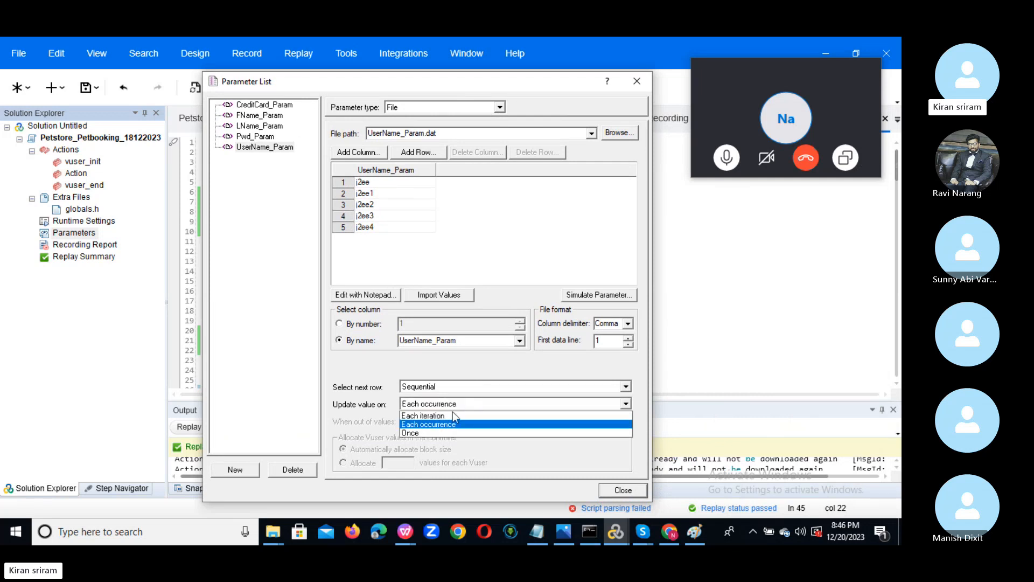
left_click(447, 415)
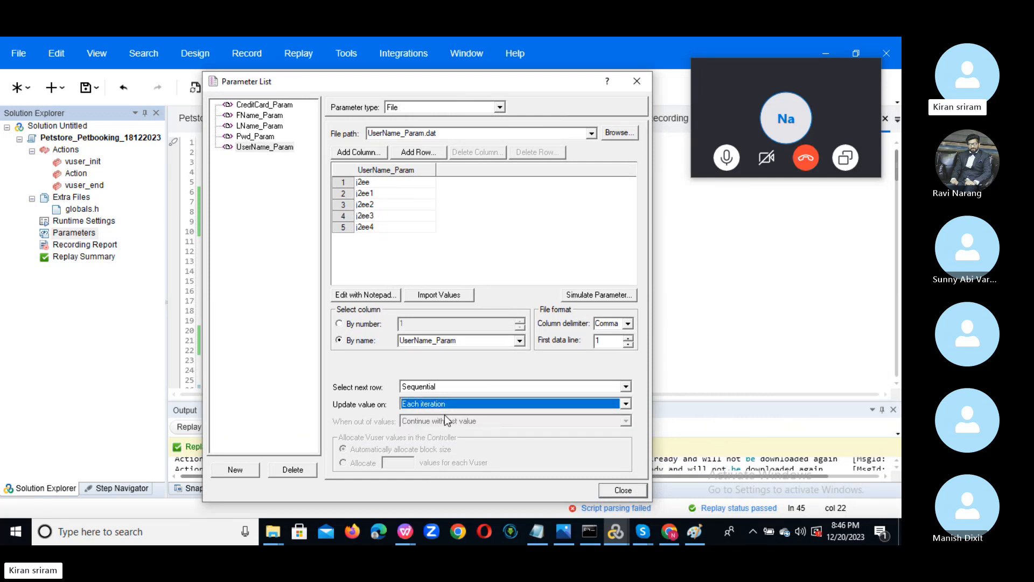
left_click(463, 406)
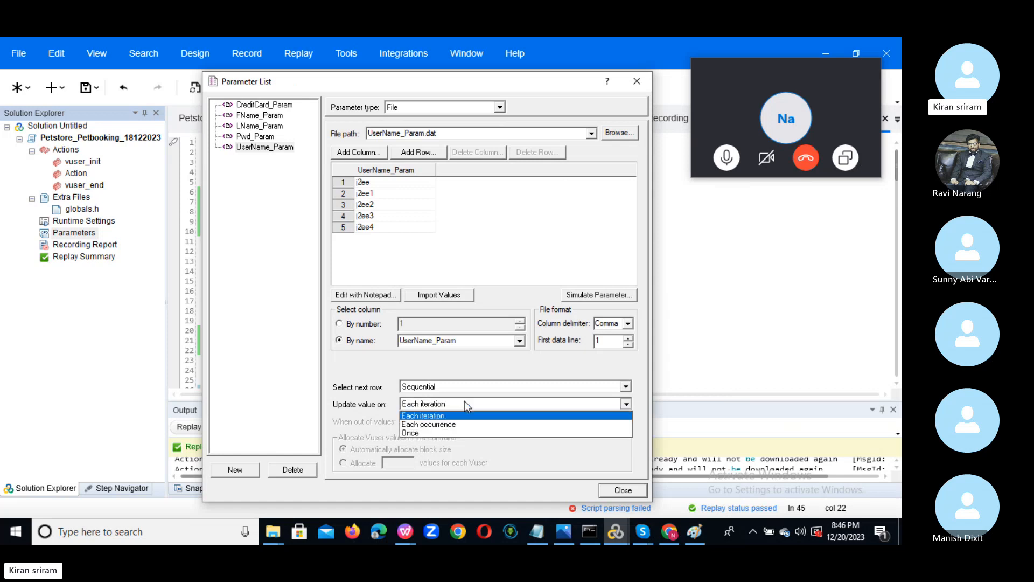
left_click(458, 421)
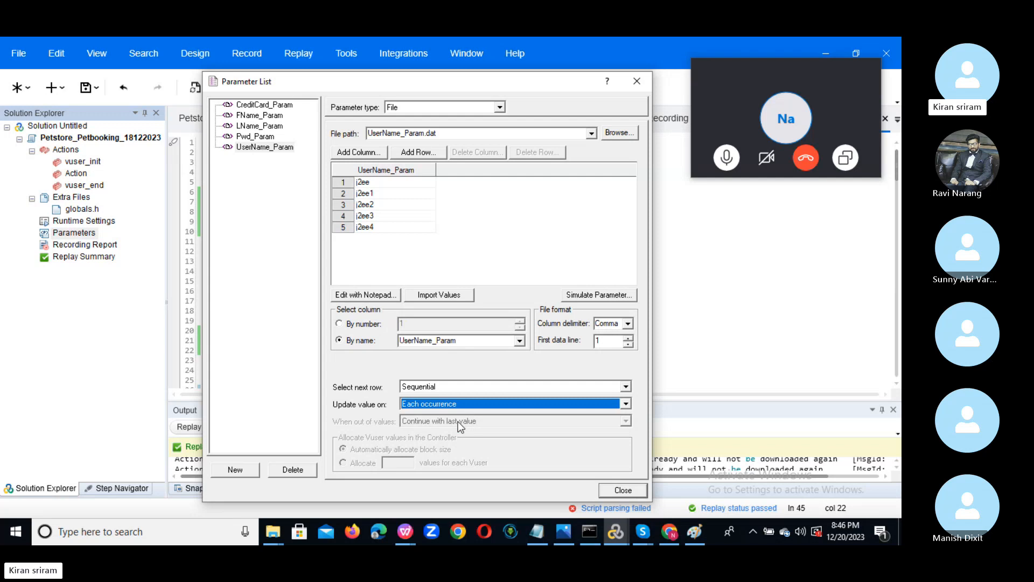
left_click(602, 297)
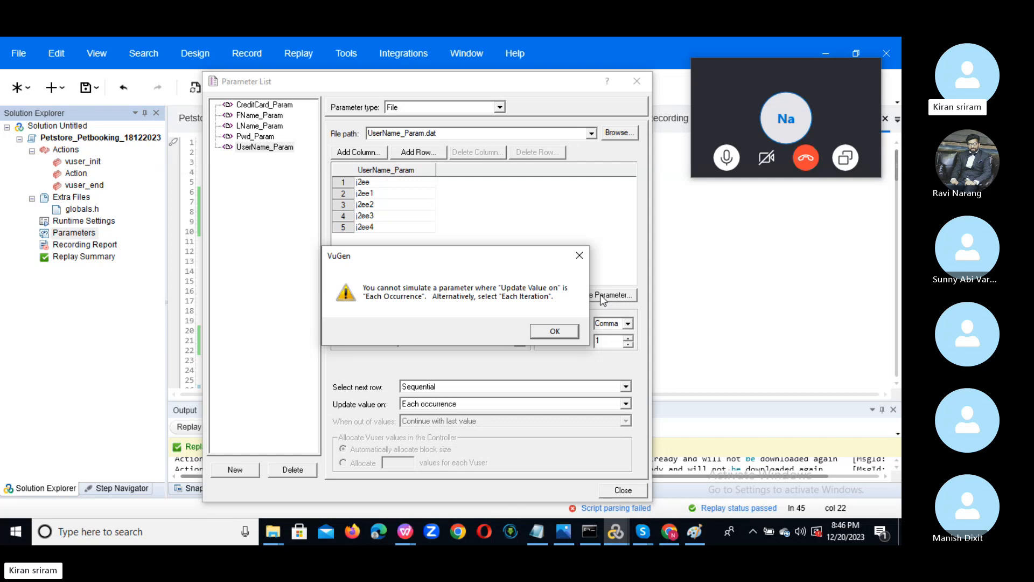
left_click(575, 257)
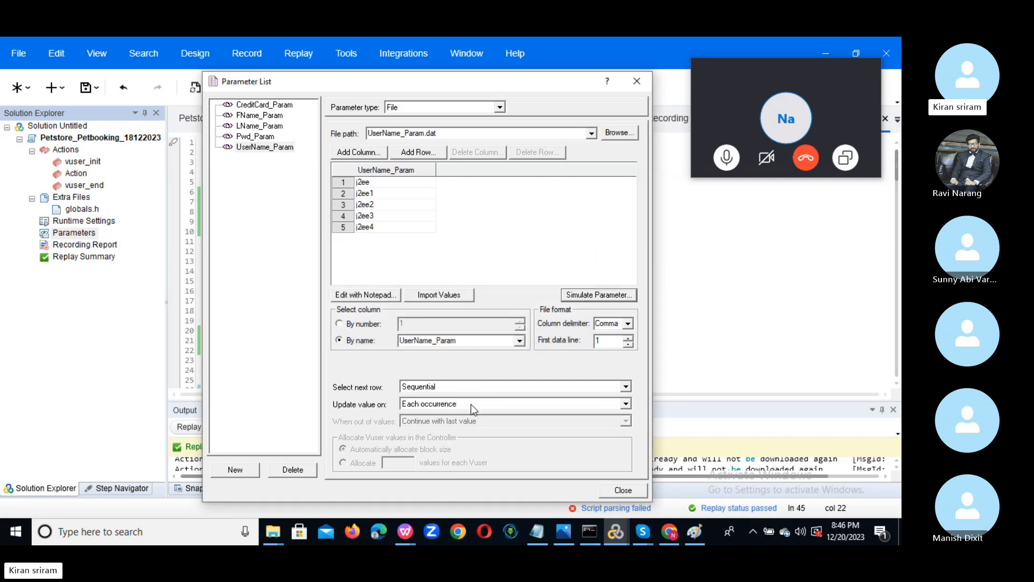
Set UserName_Param's Select next row to Random.
left_click(458, 386)
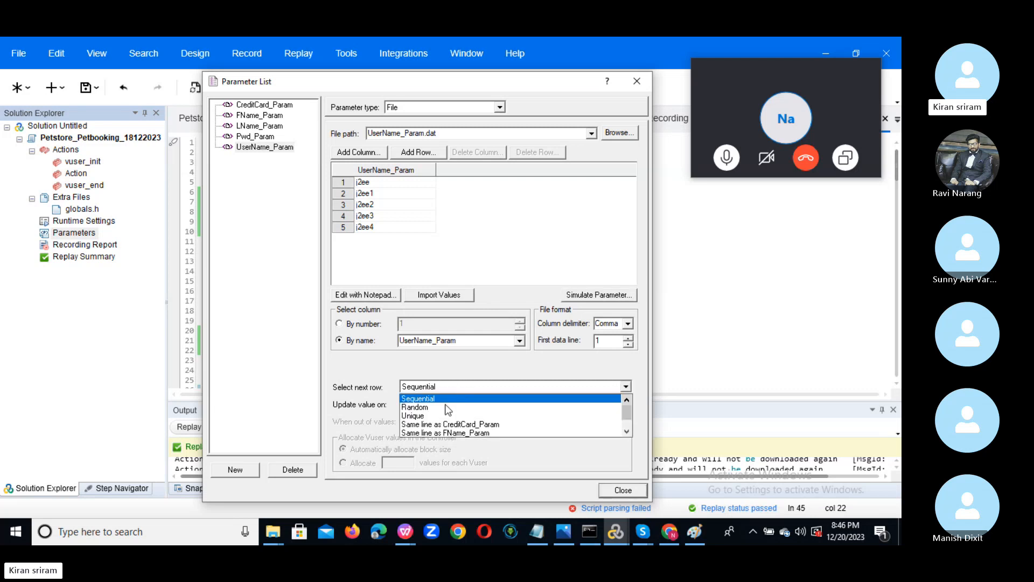
left_click(453, 387)
left_click(450, 387)
left_click(433, 407)
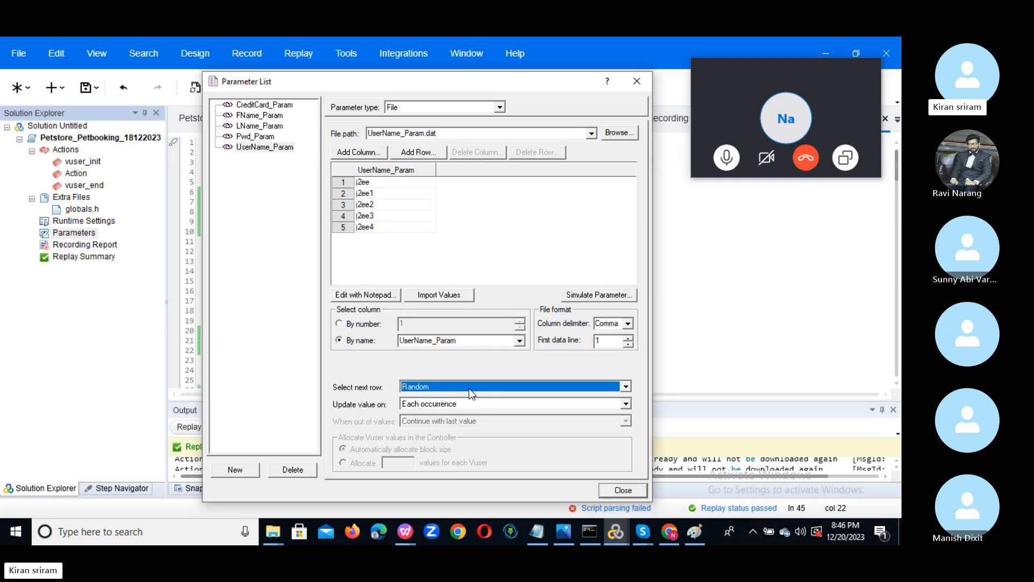
Try updating the value Once, then set Update value on back to Each occurrence.
left_click(625, 404)
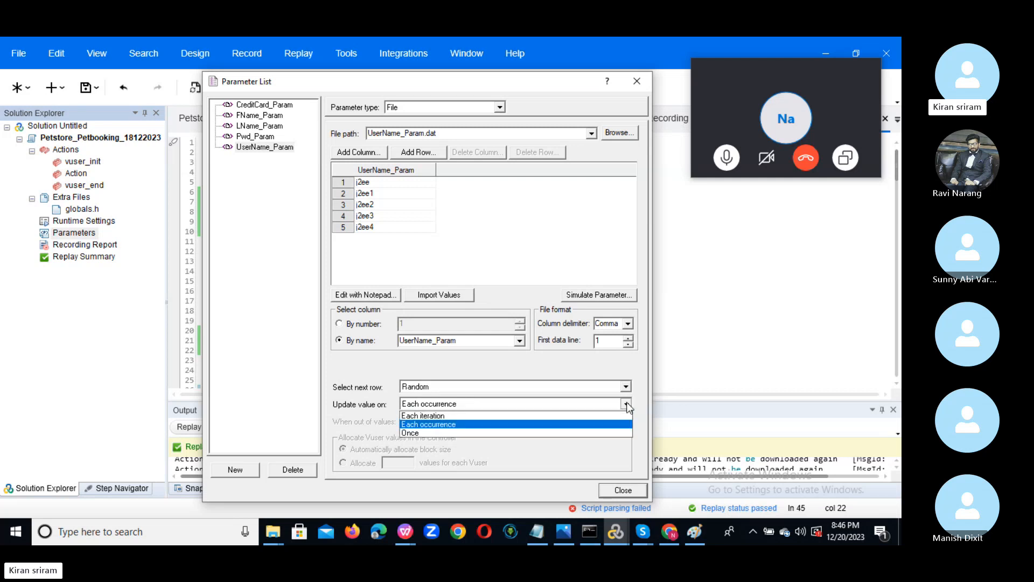
left_click(473, 428)
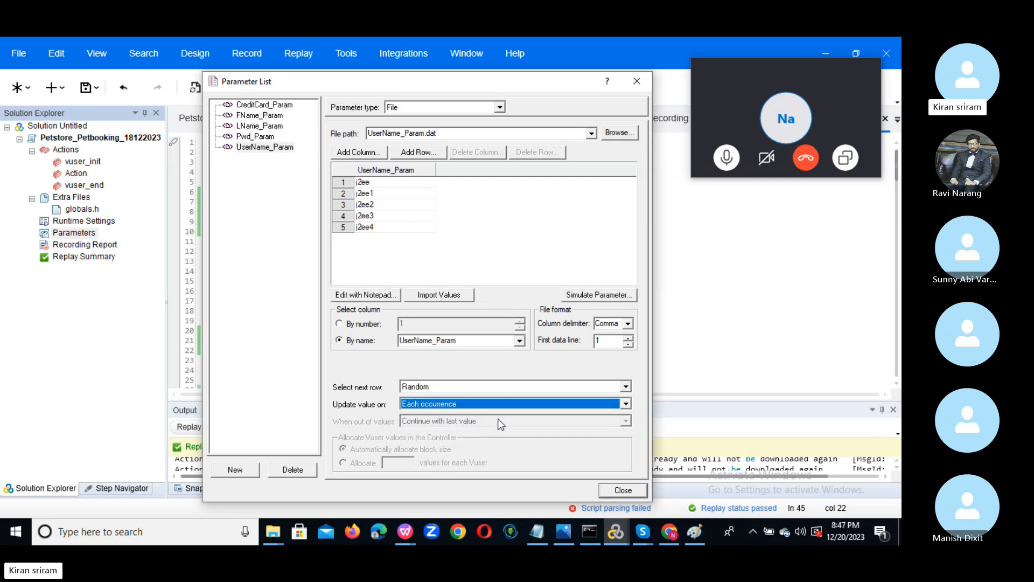
left_click(517, 403)
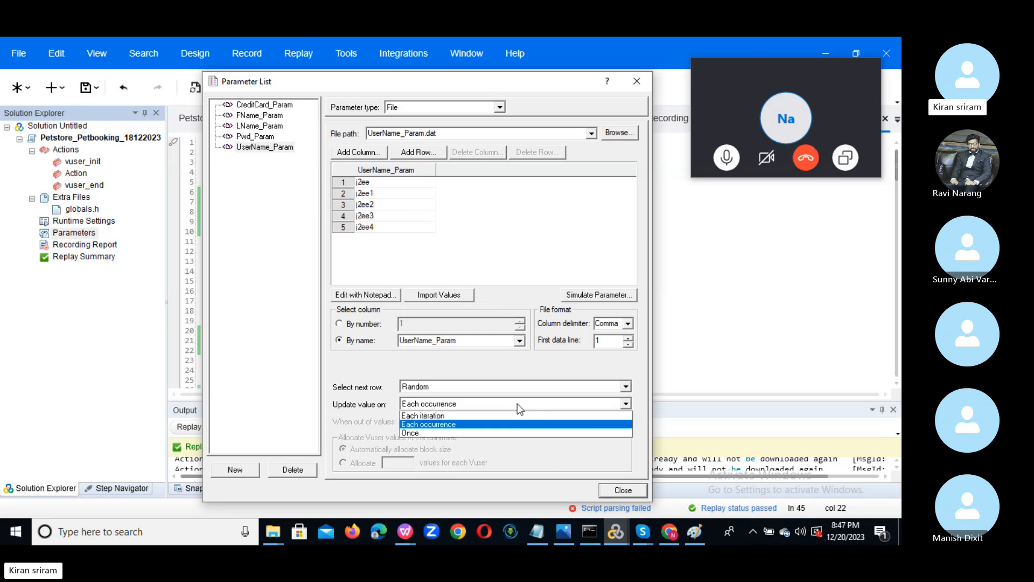
left_click(480, 434)
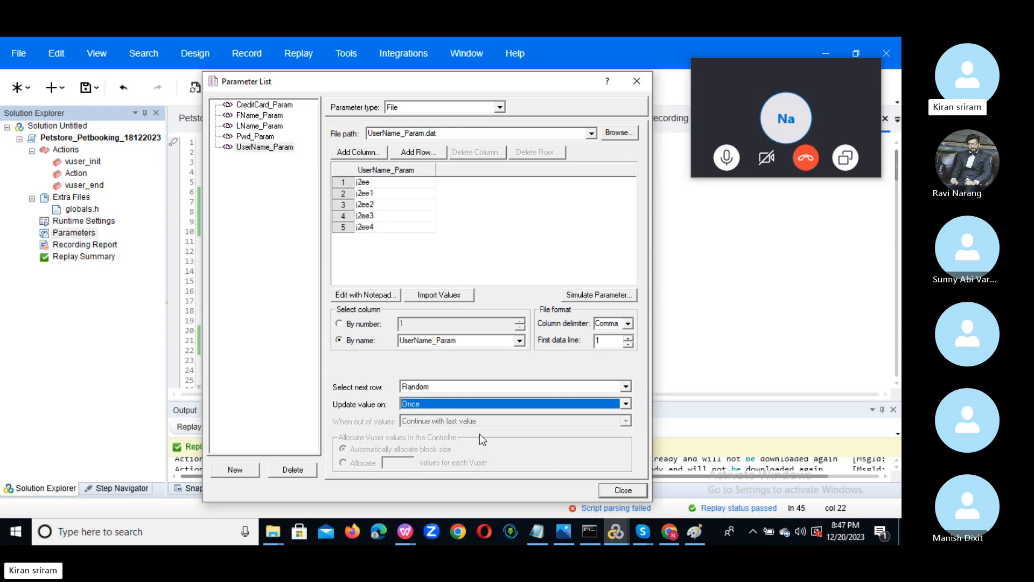
left_click(482, 401)
left_click(481, 401)
left_click(479, 403)
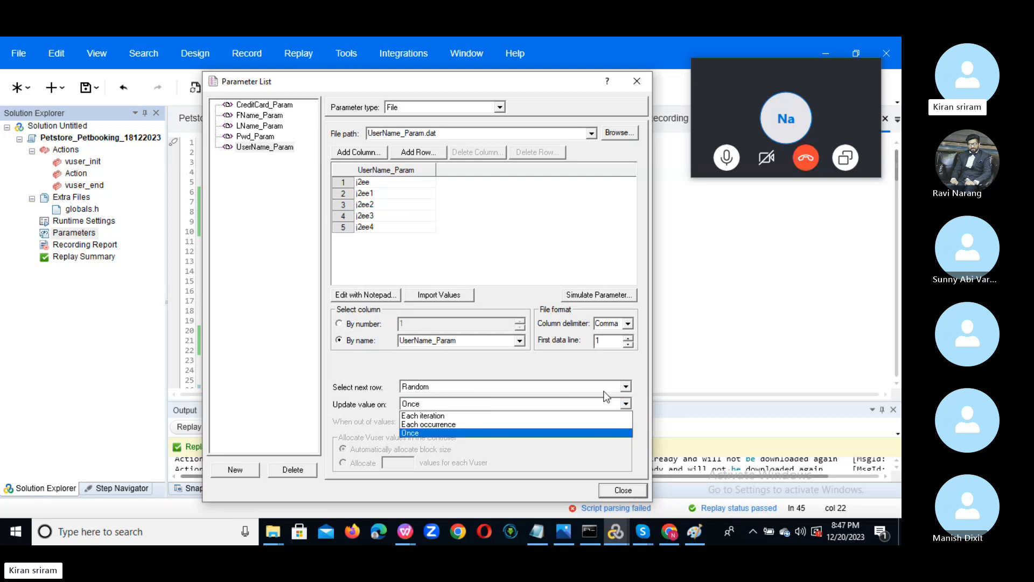
left_click(447, 425)
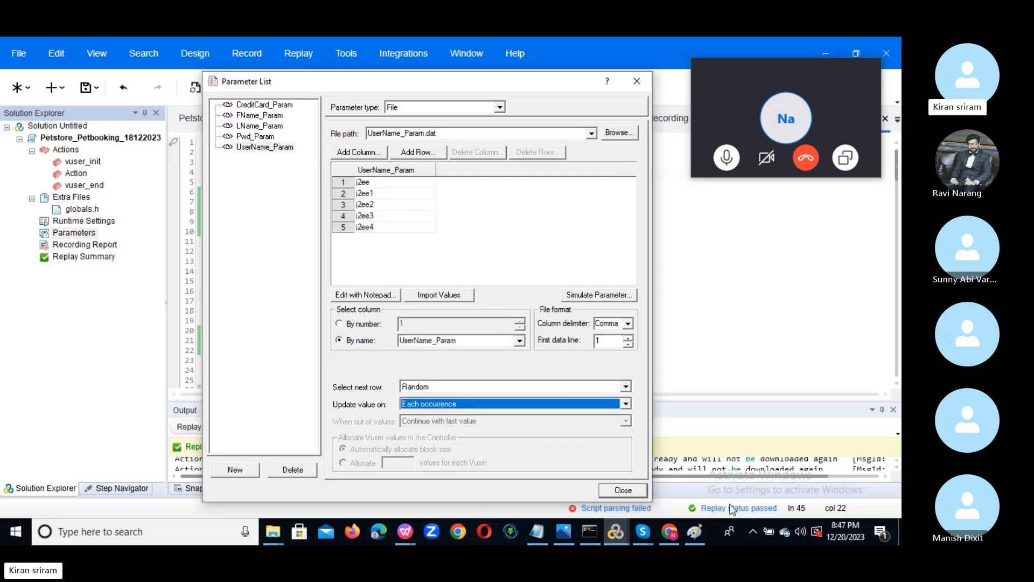
left_click(535, 530)
Add 'uid' lines on blank lines below the transaction list in the PT LifeCycle notes.
left_click(129, 493)
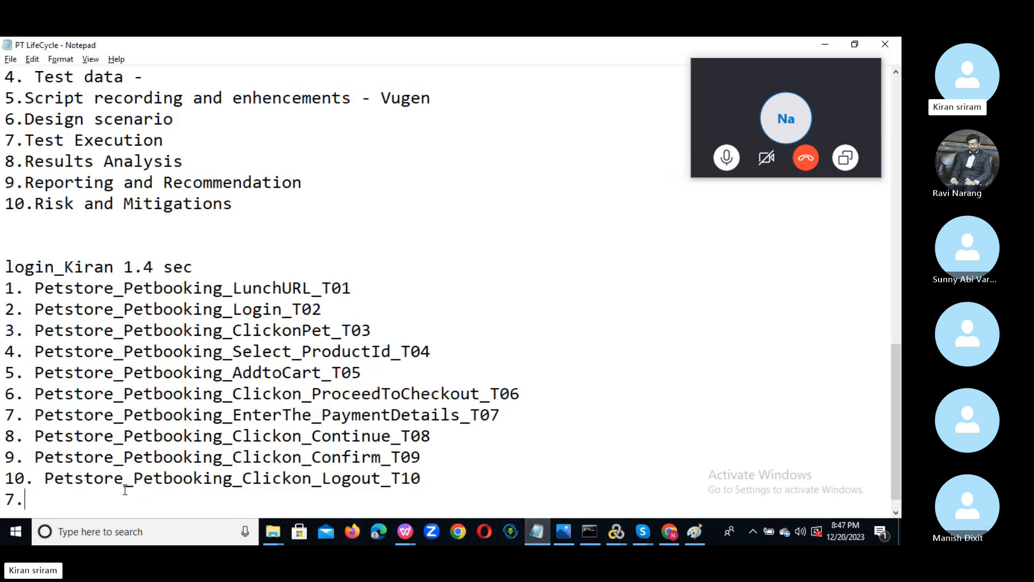
scroll(139, 496, "down", 3)
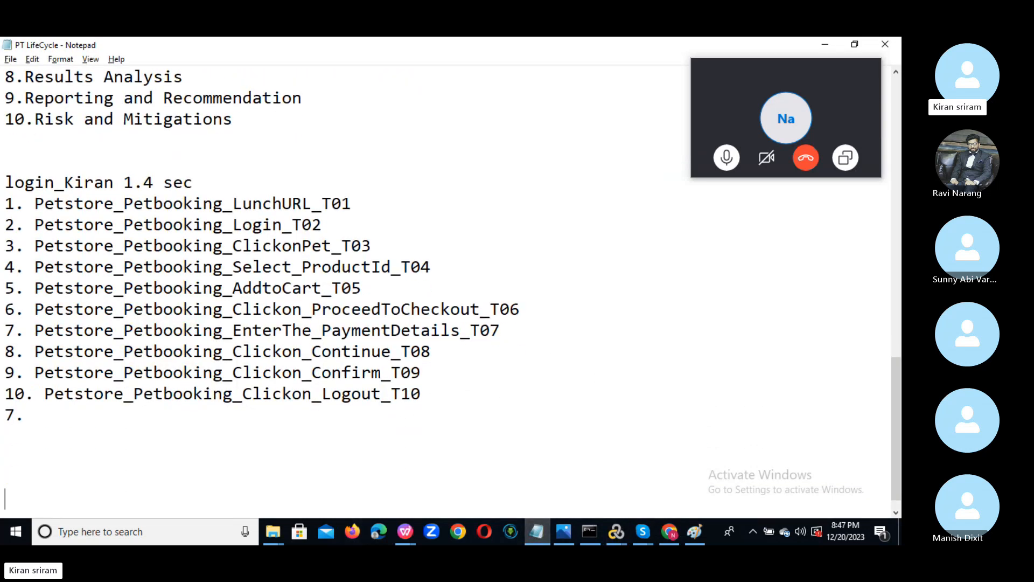
left_click(88, 433)
left_click(295, 461)
left_click(94, 444)
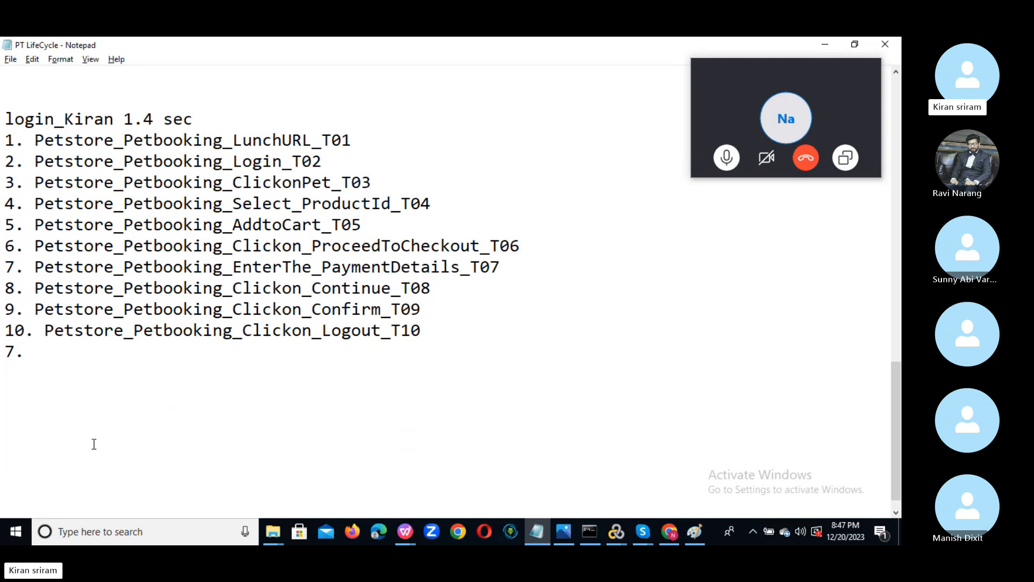
type("uid")
key("Return")
type("uid")
key("Return")
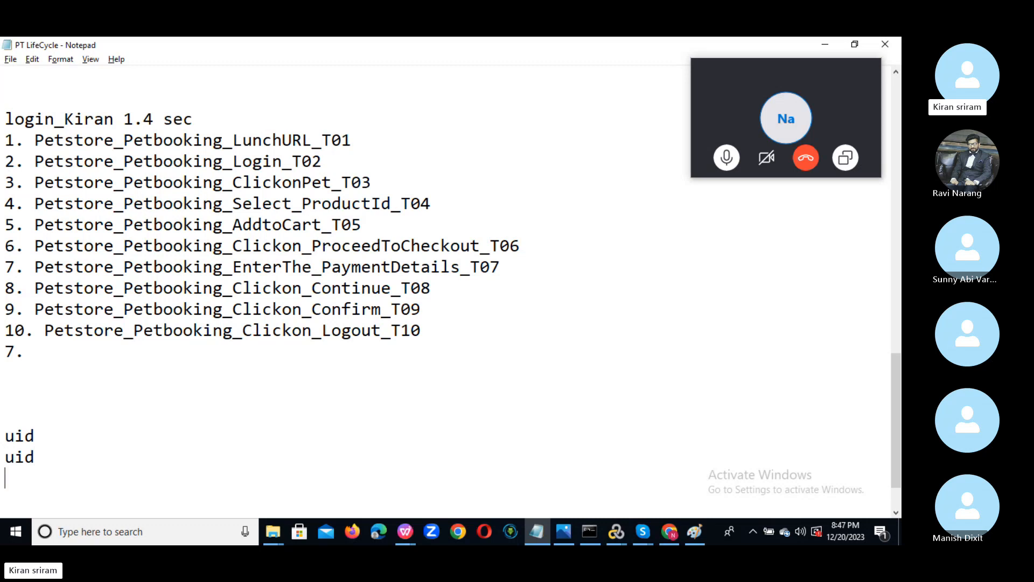
type("uid")
key("Return")
type("uid")
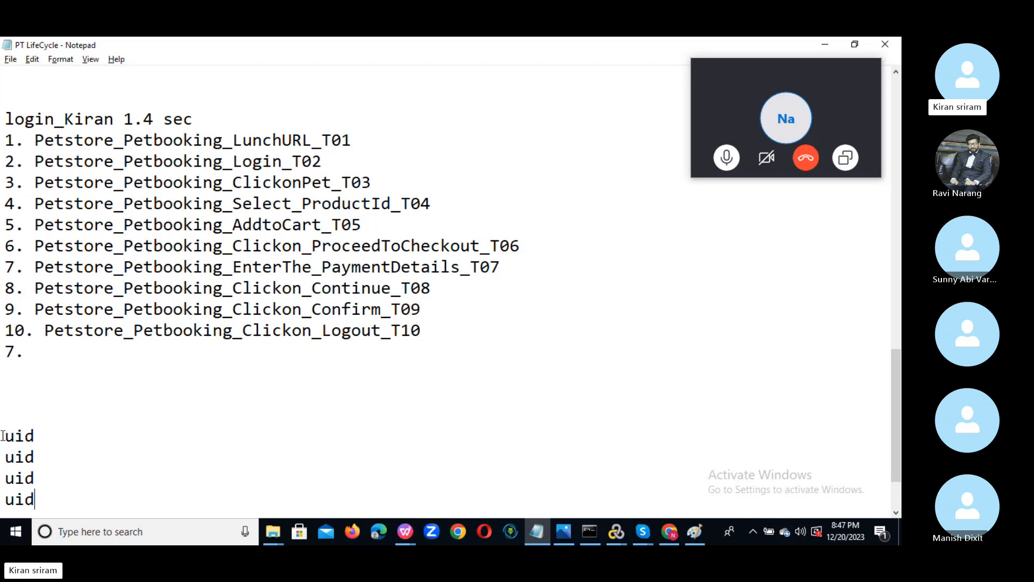
Append sample values 1234, 65666, 657565 and 776766 to the uid lines.
left_click_drag(2, 436, 48, 429)
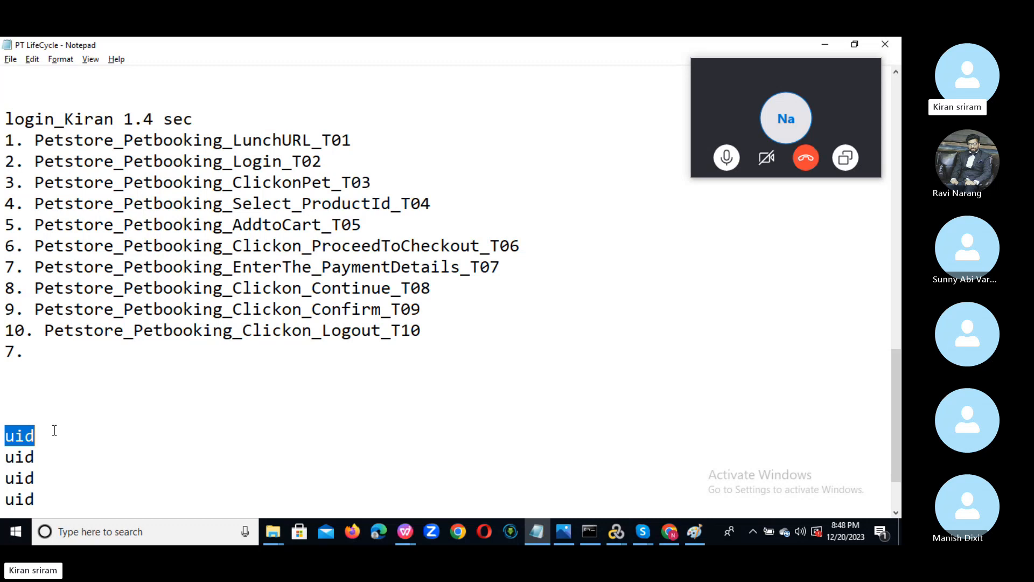
left_click(22, 414)
left_click_drag(5, 414, 51, 436)
left_click(60, 435)
type("1")
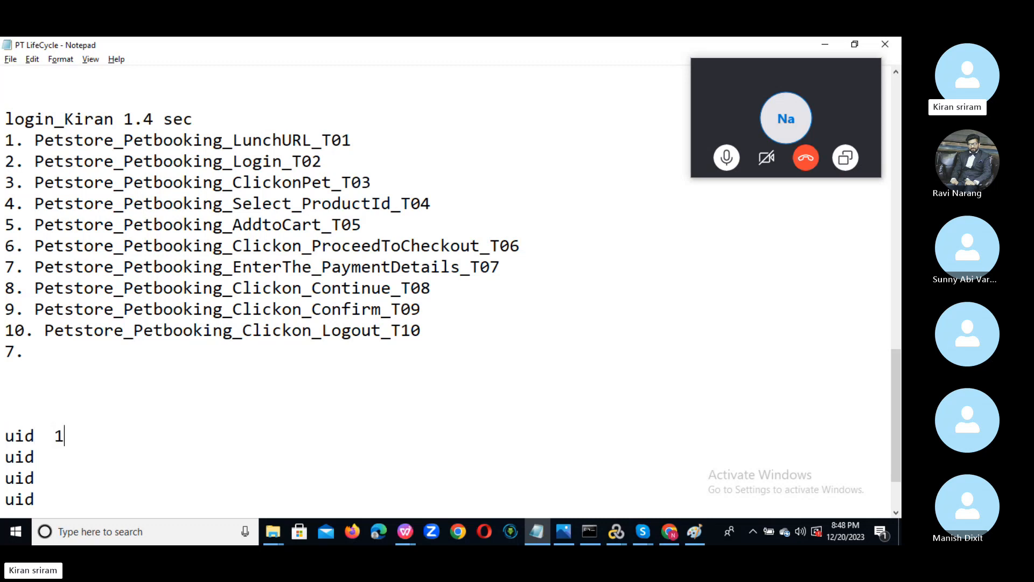
type("234")
left_click(64, 453)
type("65666")
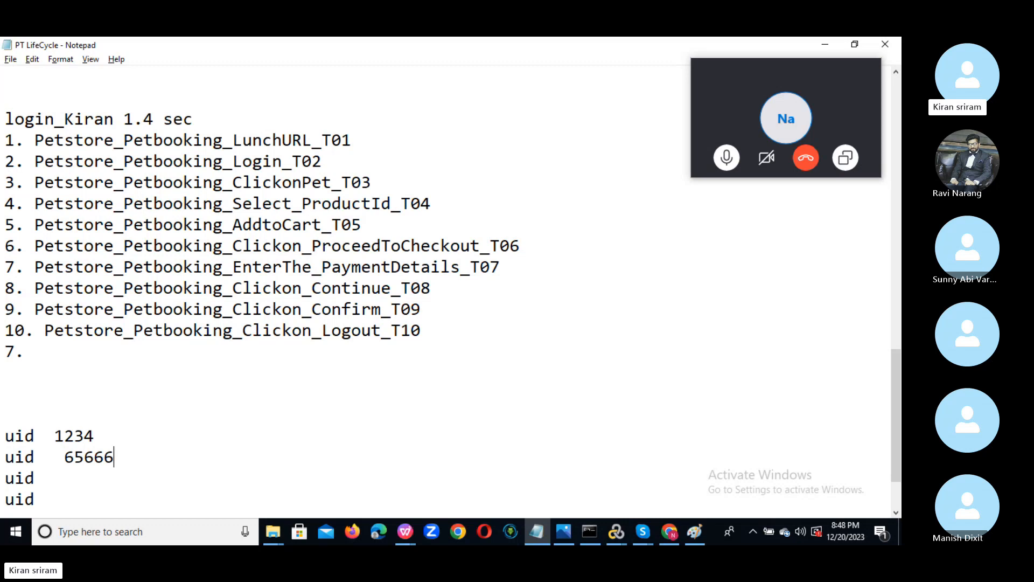
key("Down")
type("657565")
key("Down")
type("7")
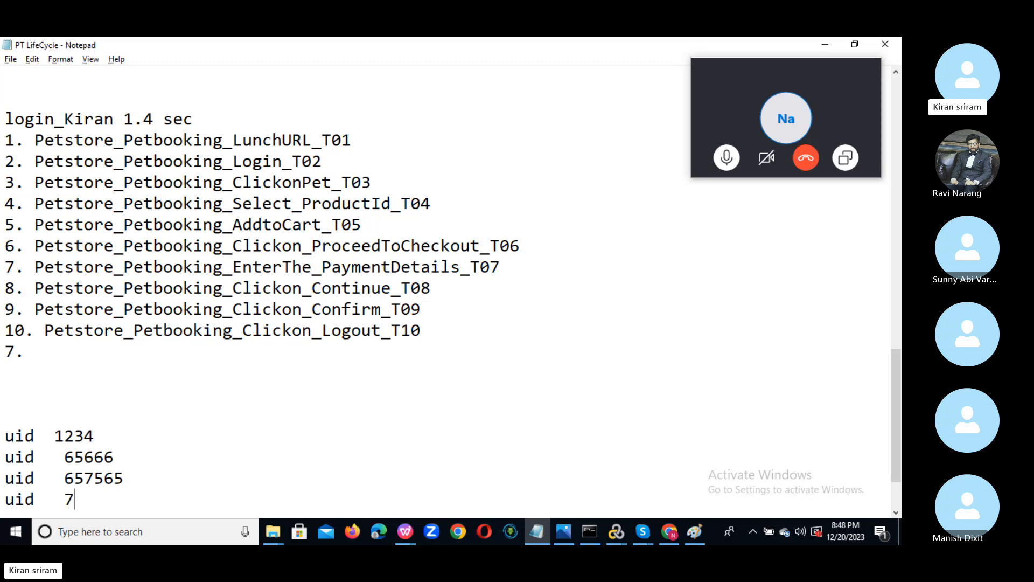
type("76766")
Back in VuGen, set UserName_Param's Update value on to Each iteration.
left_click(818, 44)
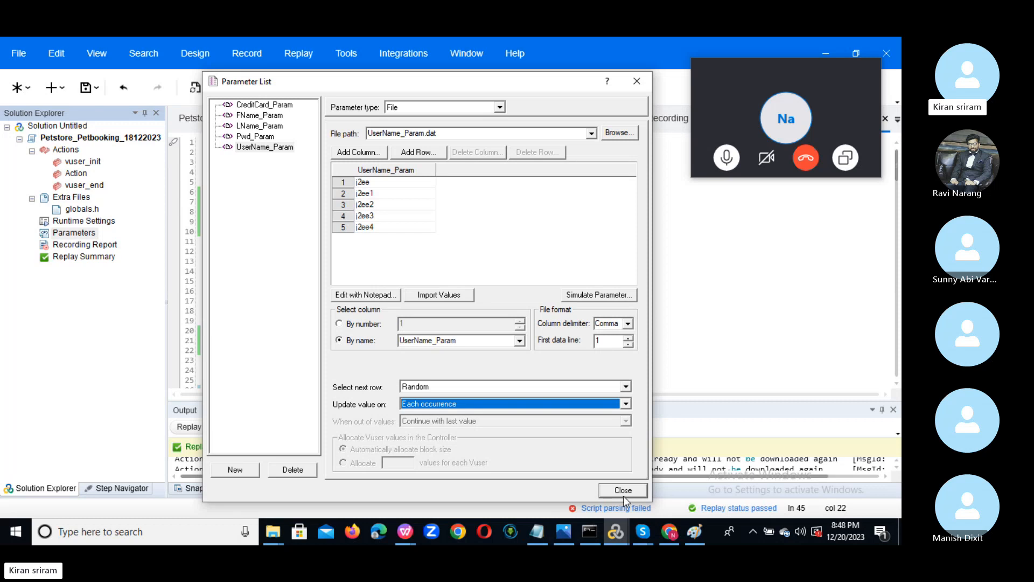
left_click(627, 404)
left_click(503, 416)
Set UserName_Param's First data line to 3, then close the Parameter List.
left_click(628, 337)
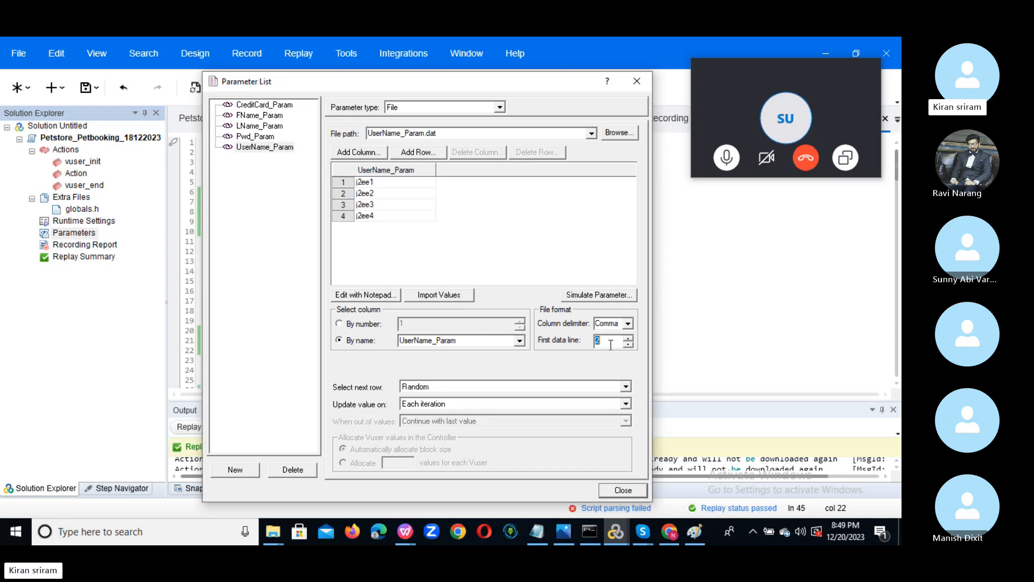
key("Up")
key("Up")
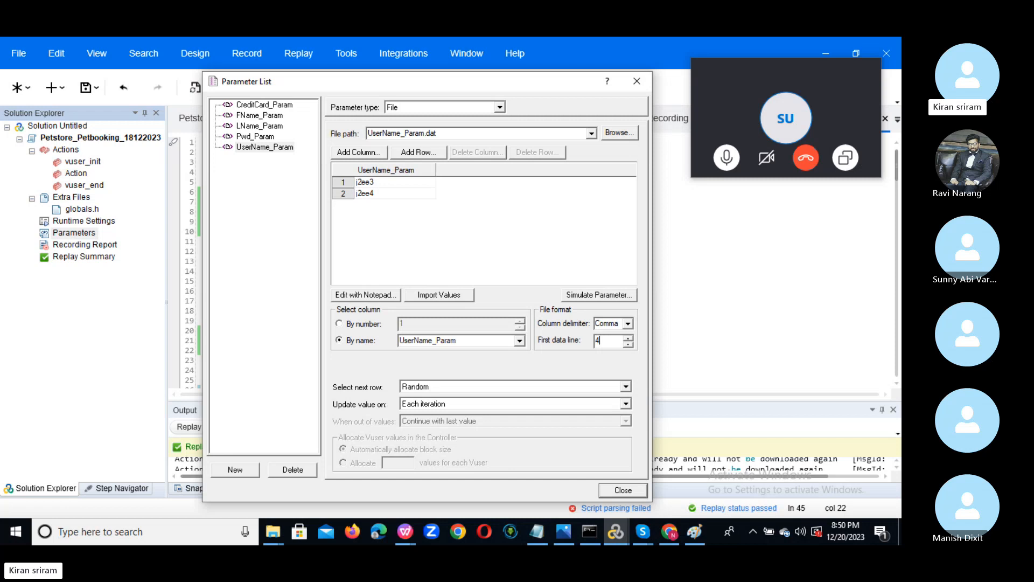
key("BackSpace")
type("1")
key("BackSpace")
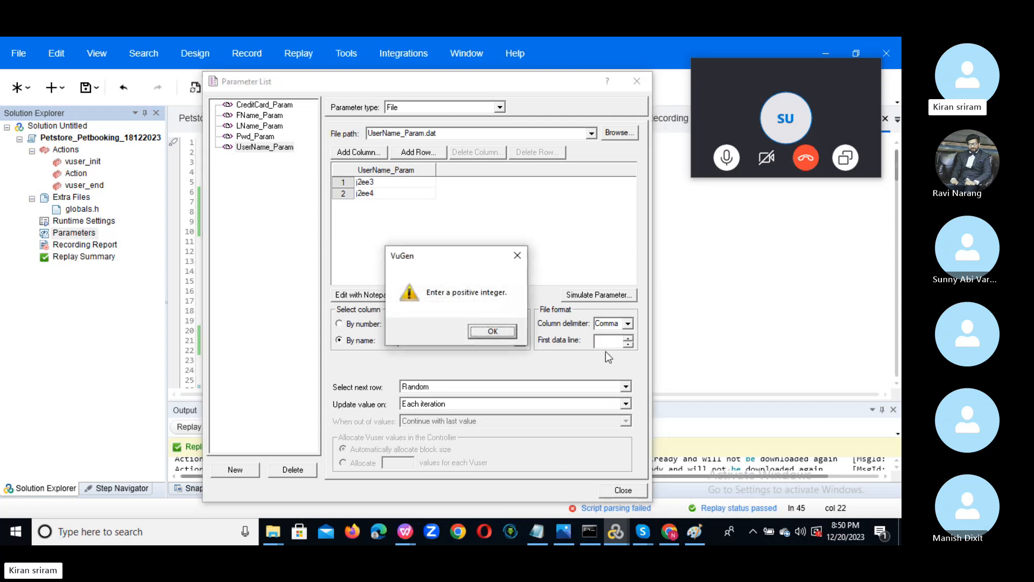
left_click(495, 331)
type("3")
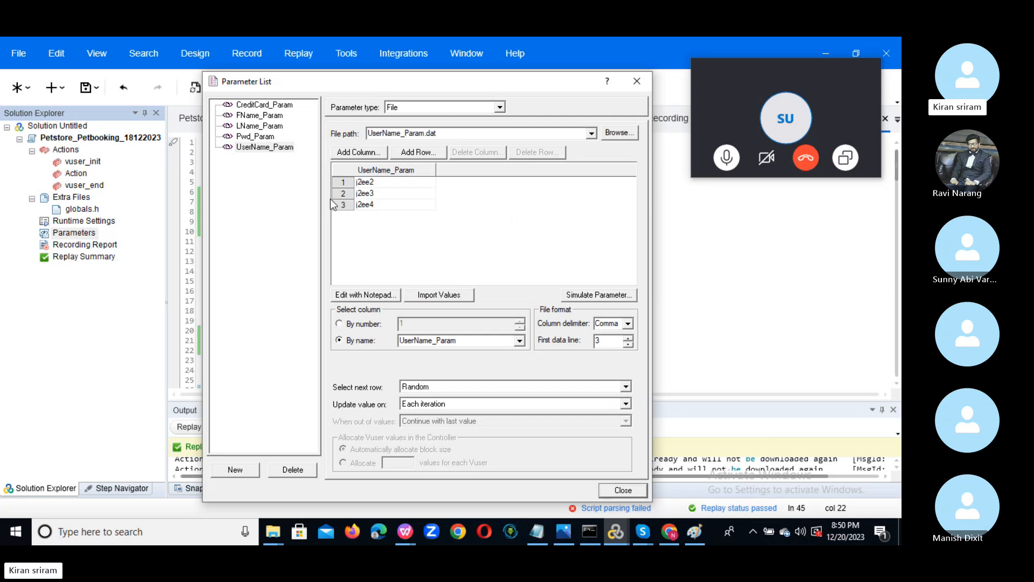
left_click(623, 490)
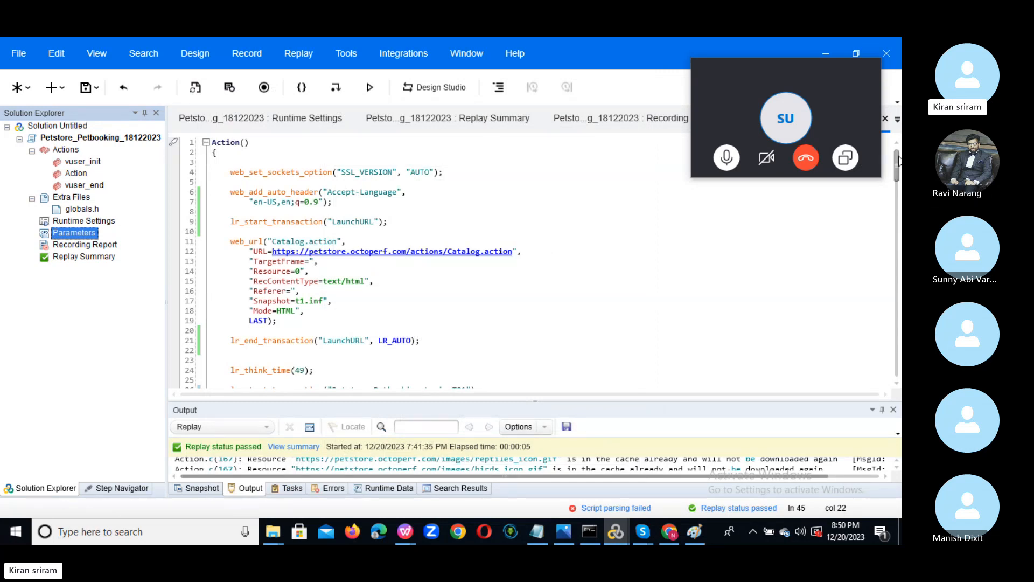
left_click(899, 149)
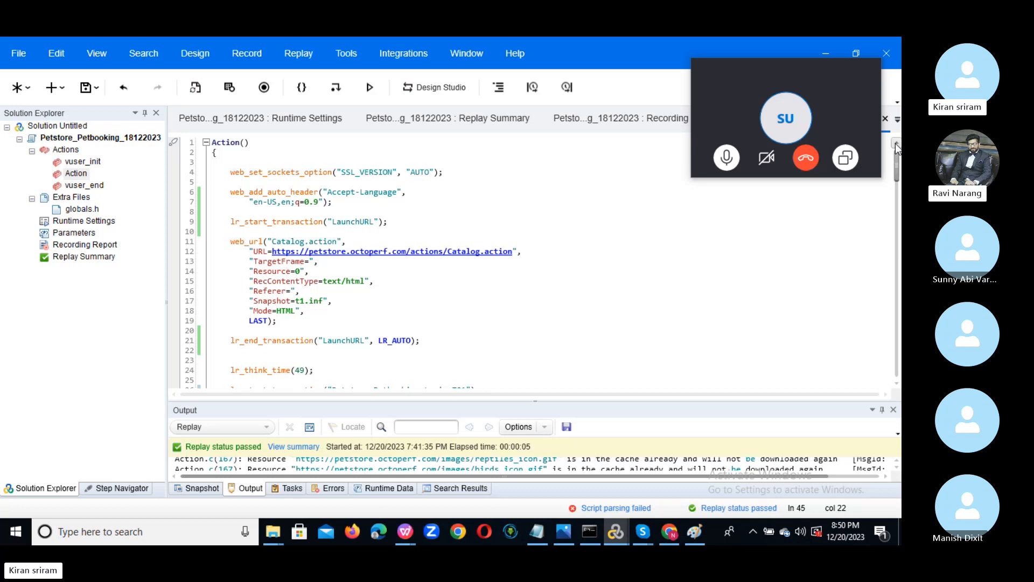
double_click(75, 232)
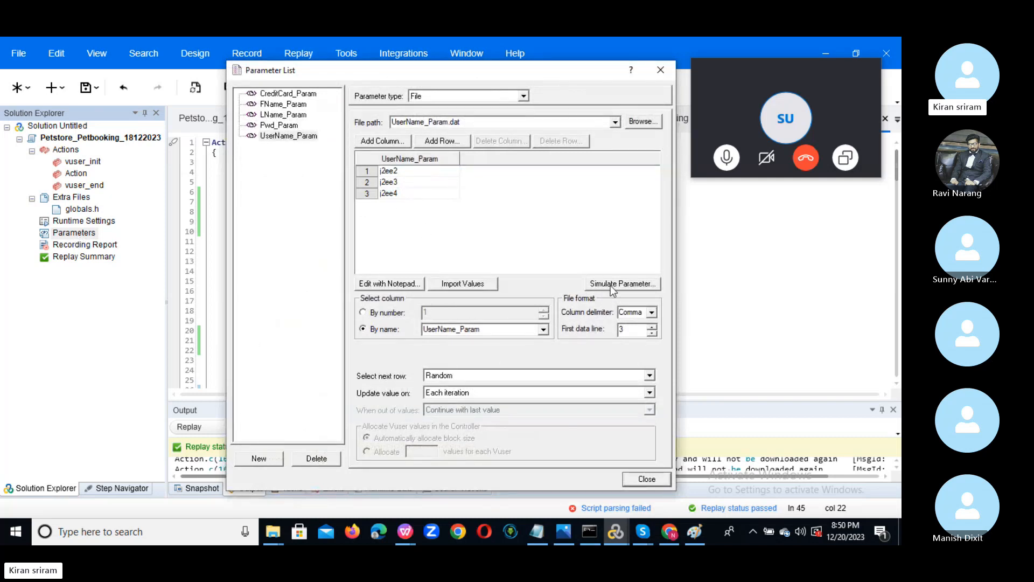
left_click(661, 73)
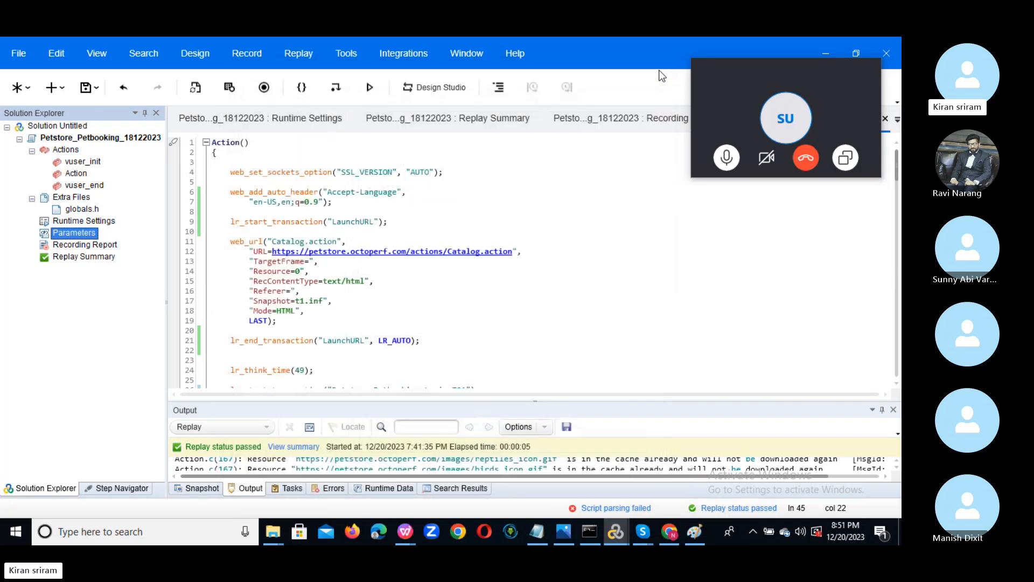
double_click(85, 222)
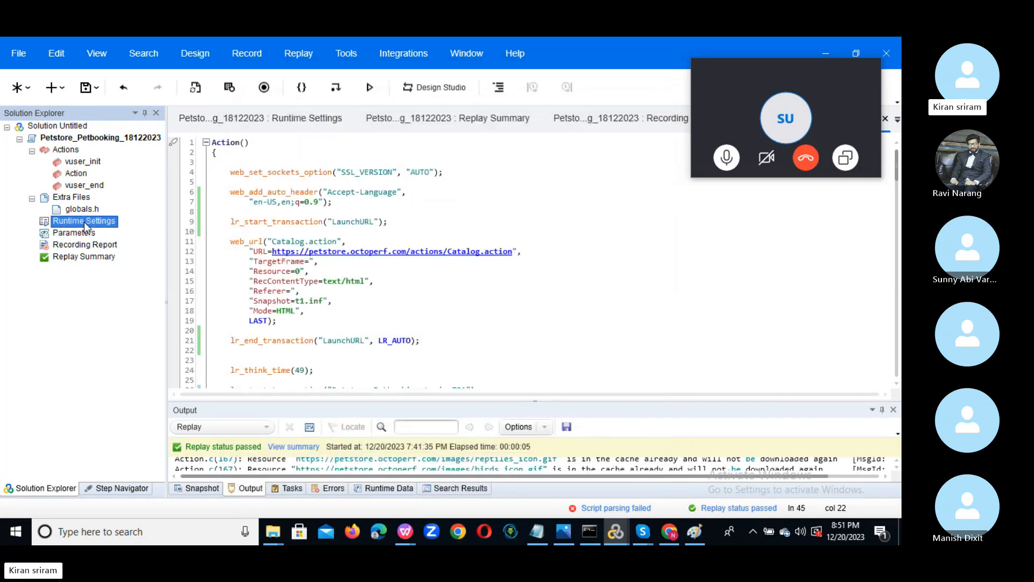
Set Run Logic's number of iterations to 5 and enlarge the replay output pane.
left_click(403, 184)
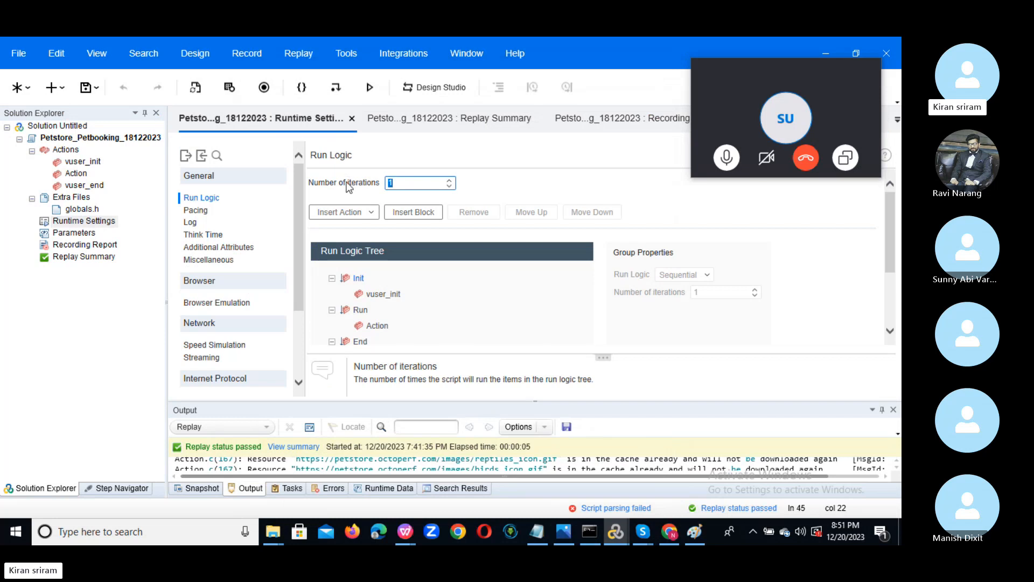
type("5")
left_click_drag(441, 402, 446, 216)
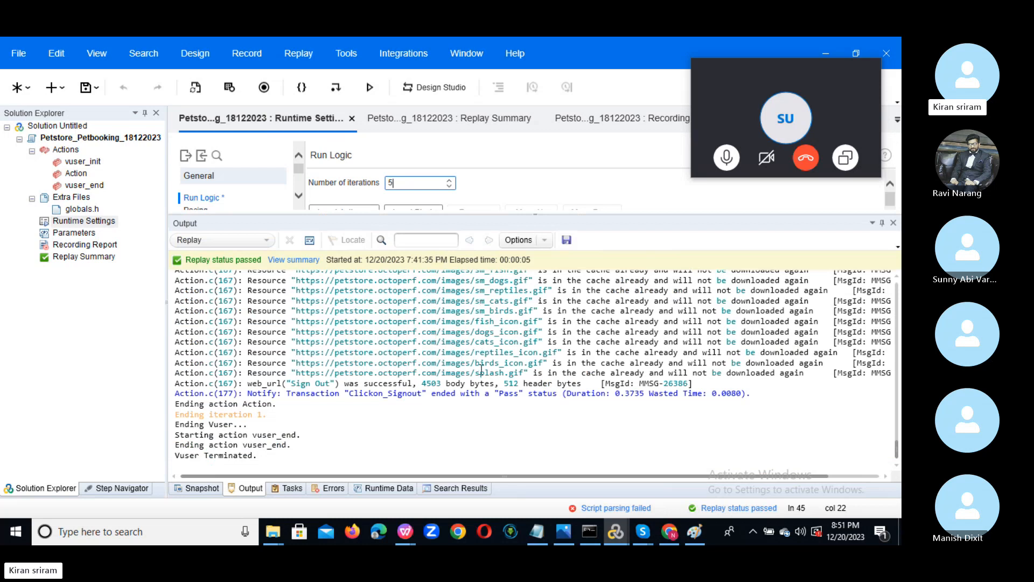
Highlight the sm_birds, cats_icon and Ending action vuser_end lines in the replay log.
left_click_drag(494, 311, 554, 311)
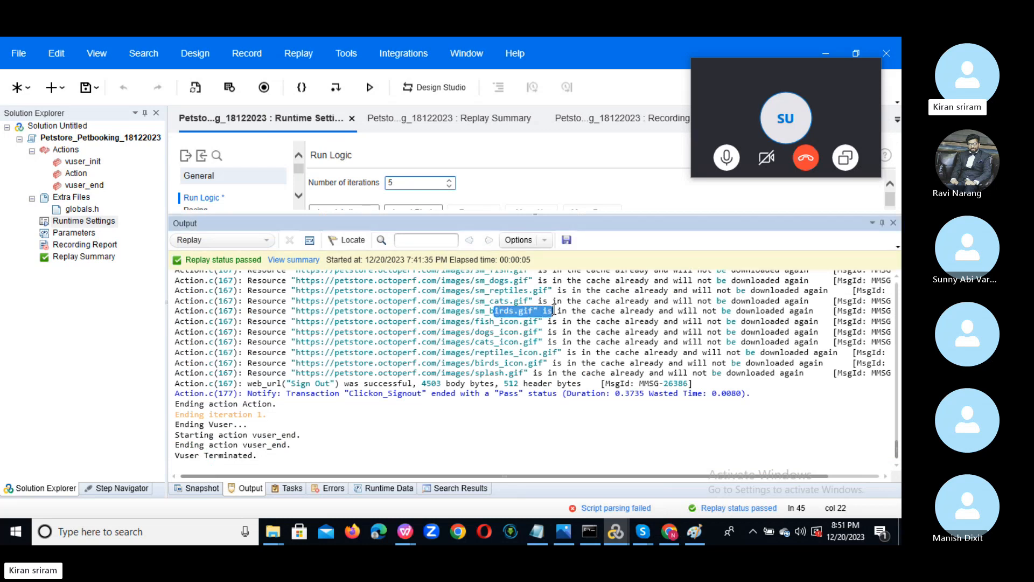
left_click_drag(509, 342, 539, 345)
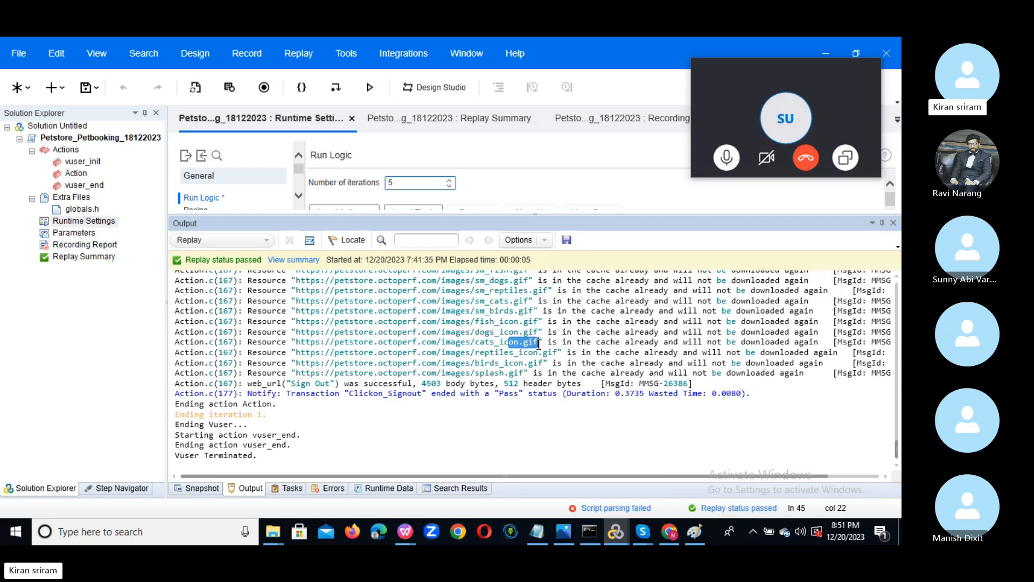
left_click_drag(514, 311, 578, 311)
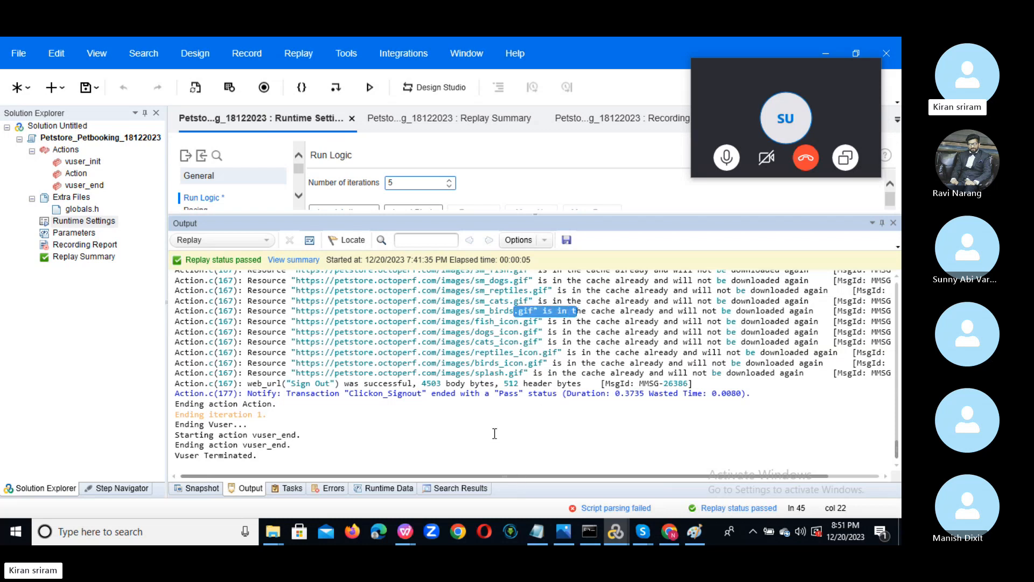
left_click_drag(493, 434, 569, 442)
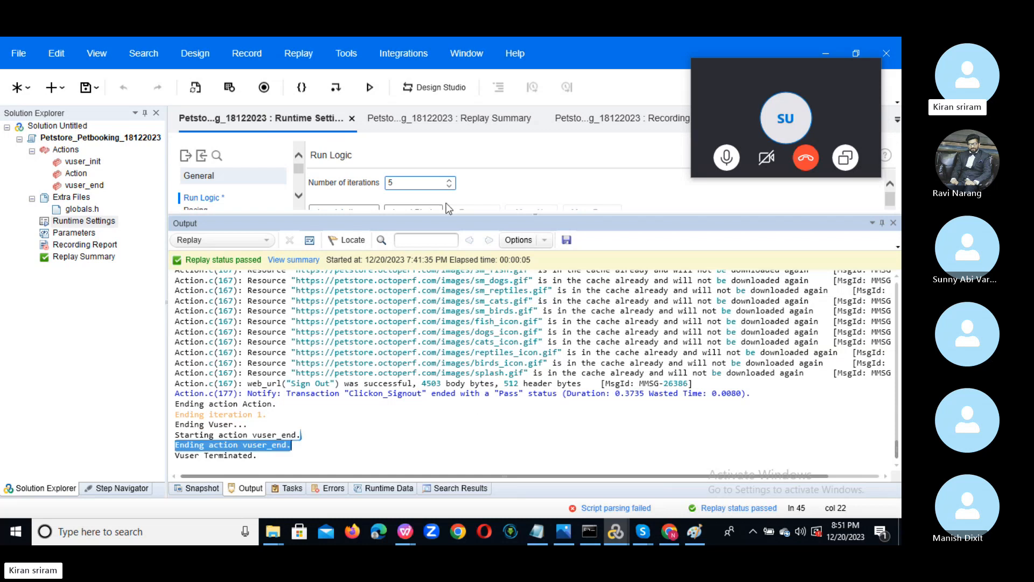
left_click_drag(491, 311, 560, 324)
left_click(506, 310)
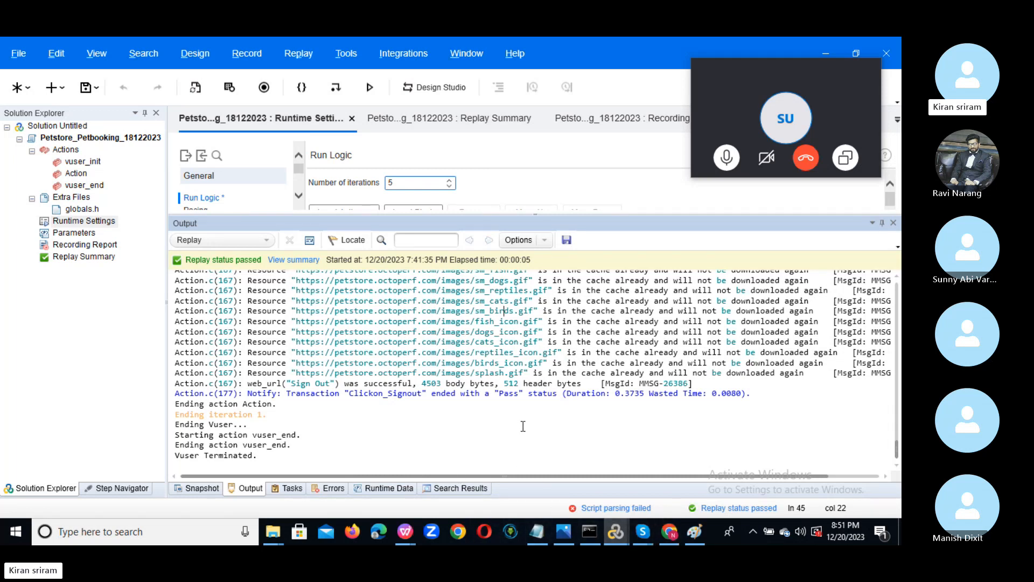
key("alt+Tab")
key("alt+Tab")
key("alt+Tab")
key("alt+Tab")
key("alt+Tab")
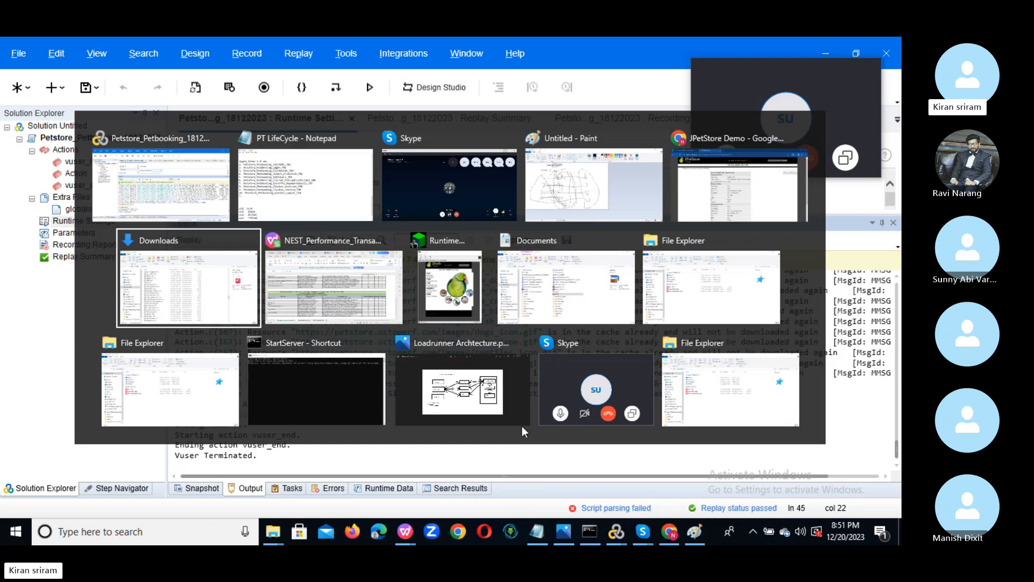
Add a new Sheet1 to the NEST_Performance workbook with S.NO in A1 and SE in A2.
key("alt+Tab")
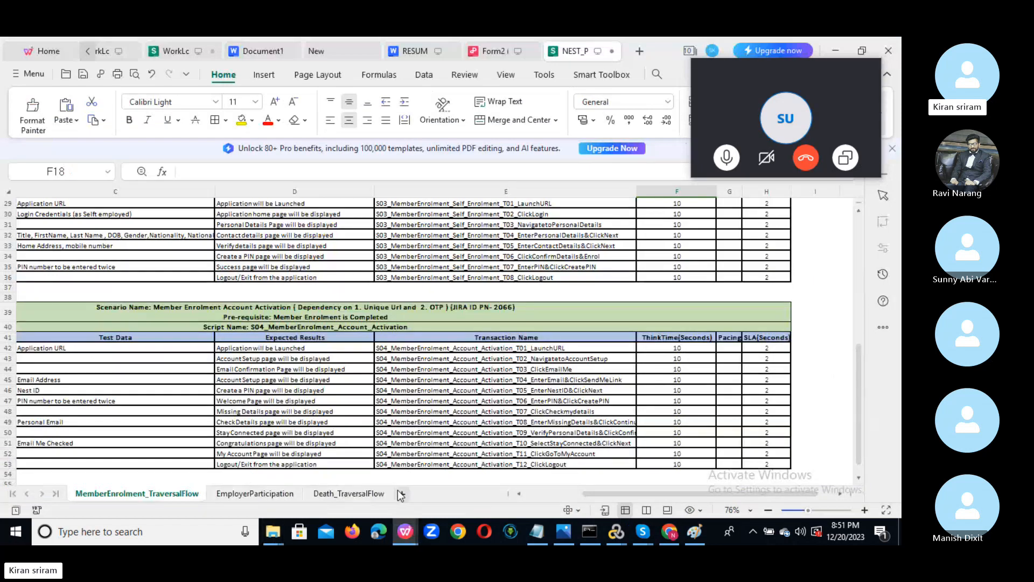
left_click(401, 494)
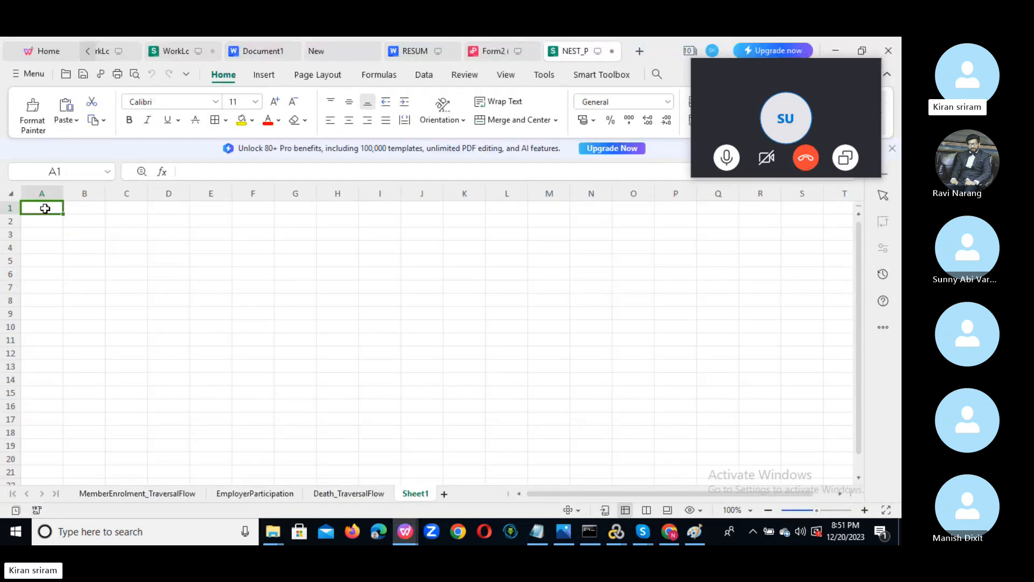
type("S.NO")
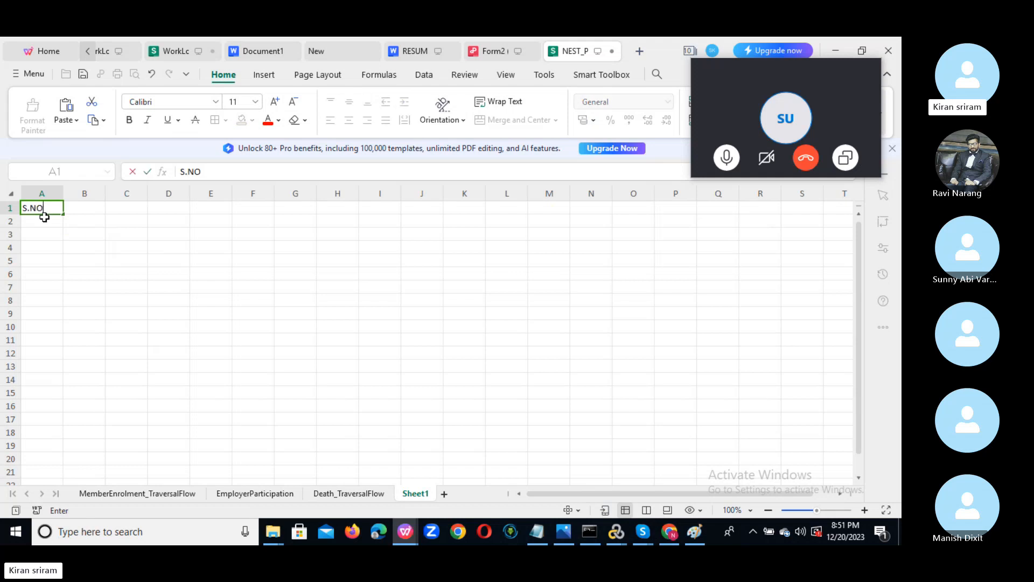
left_click(44, 220)
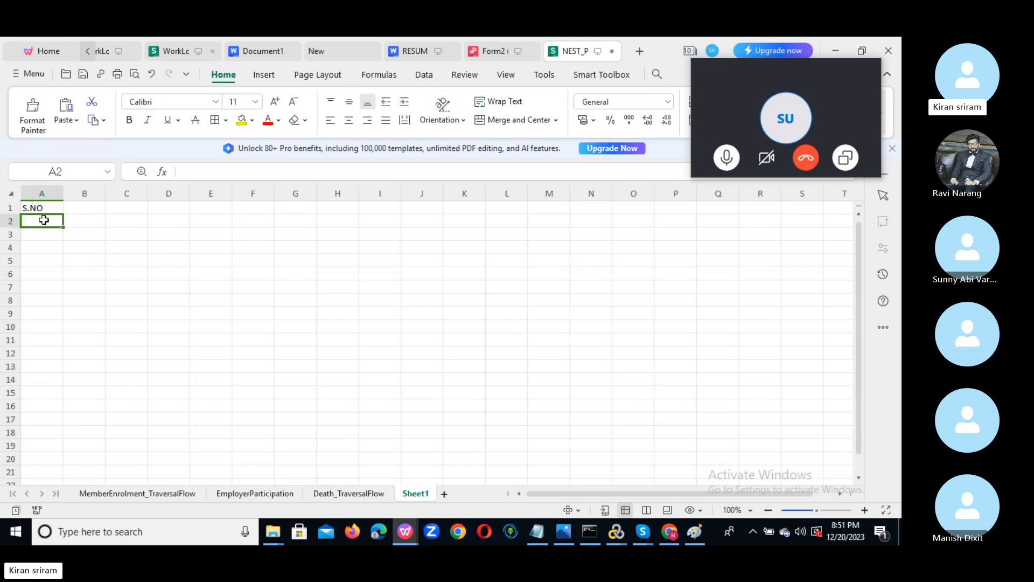
type("SE")
left_click(88, 221)
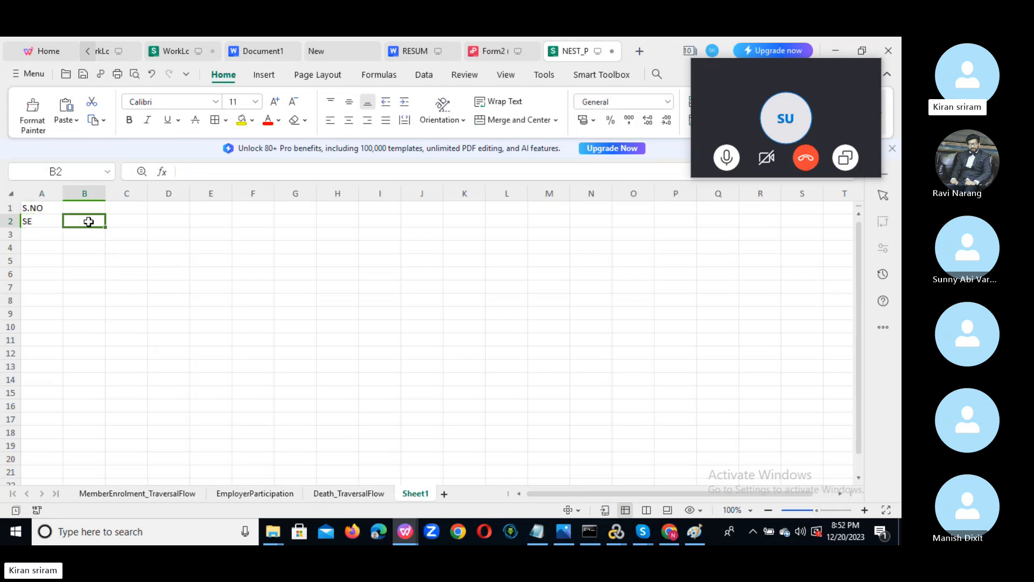
Enter the Iteration header in B1 and move it to C1.
left_click(79, 206)
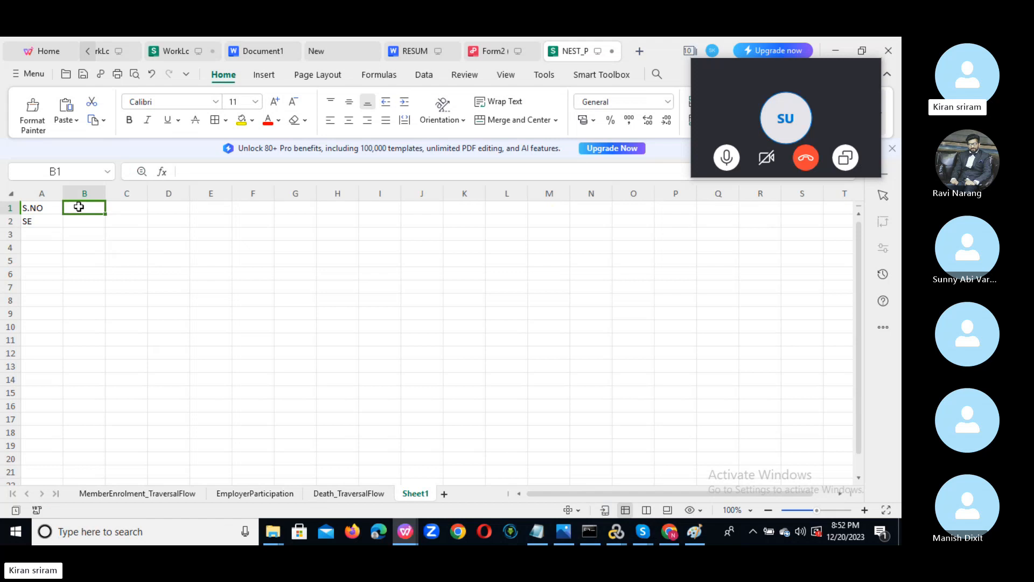
type("Ite")
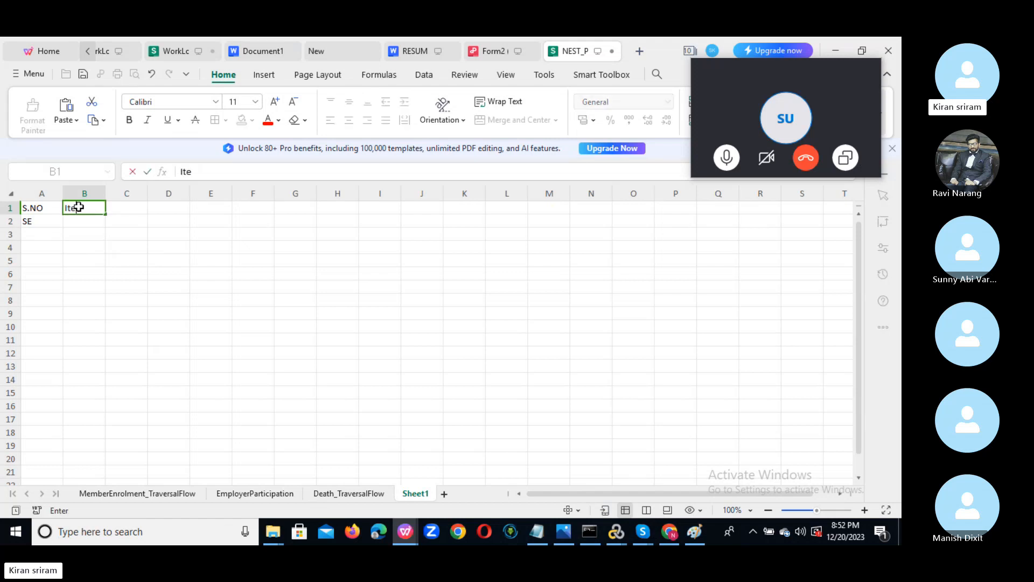
type("ration")
key("Return")
left_click(120, 208)
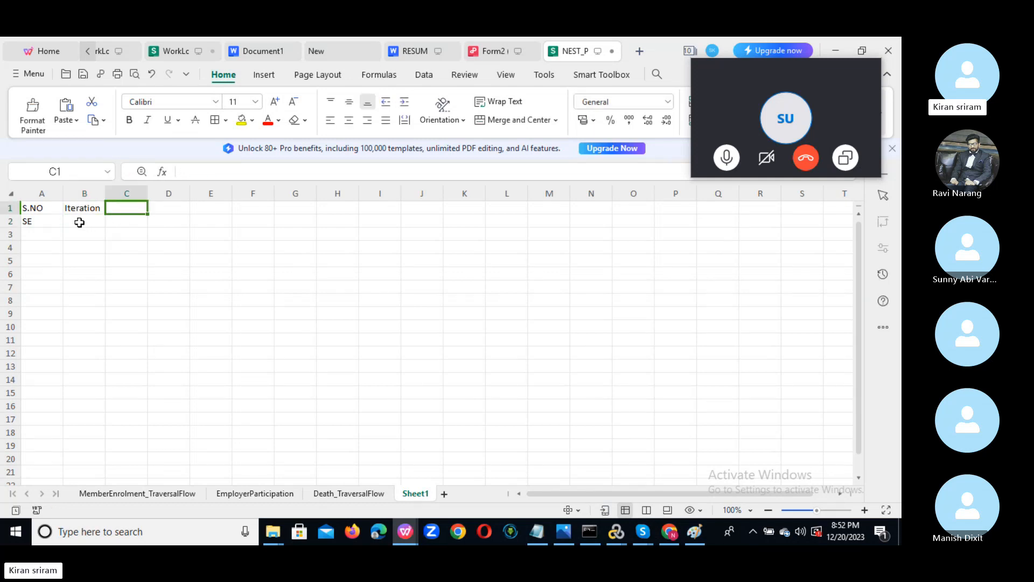
left_click(85, 192)
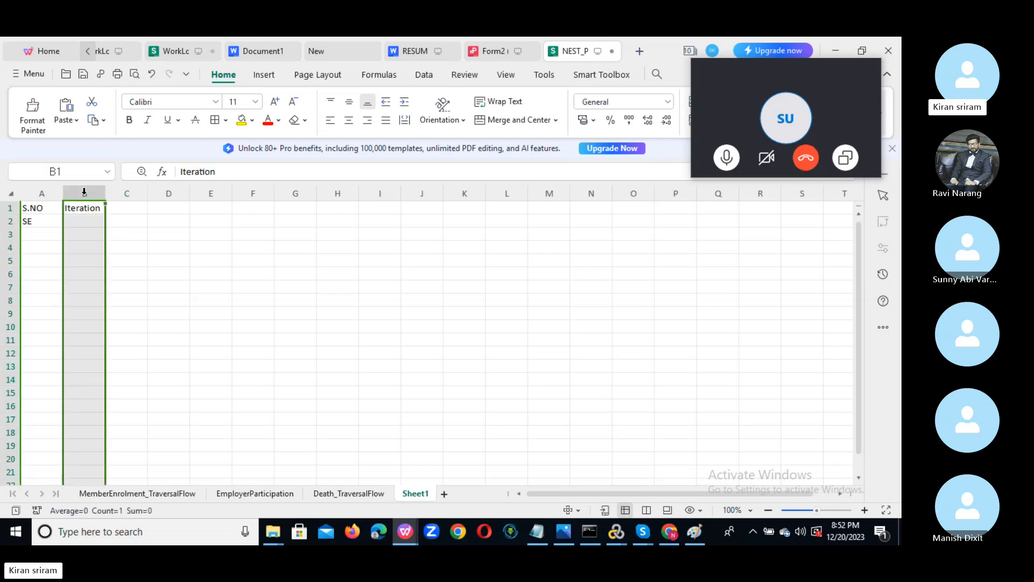
left_click(117, 208)
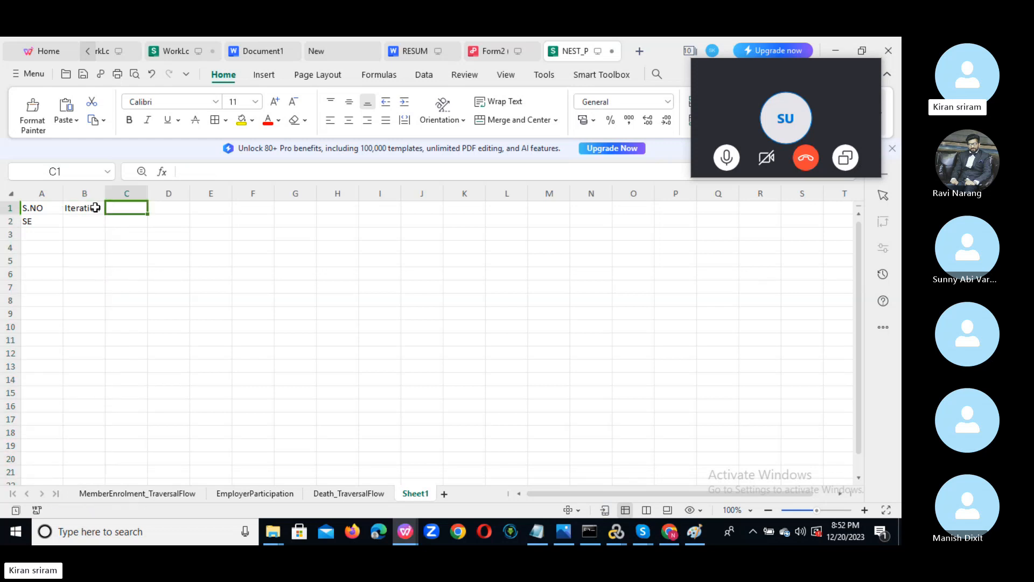
left_click(94, 207)
key("ctrl+c")
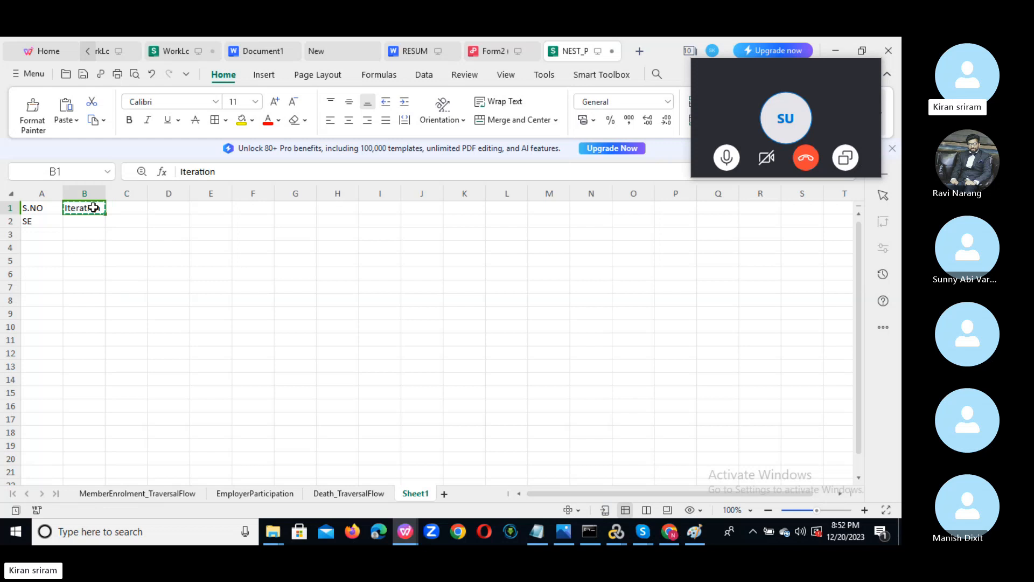
left_click(124, 210)
key("ctrl+v")
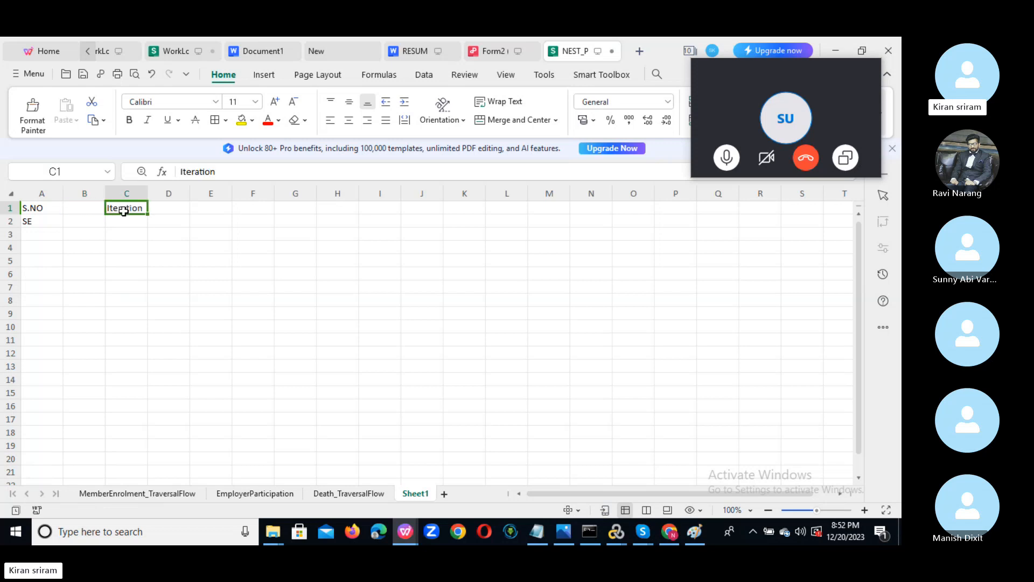
left_click(81, 221)
type("U")
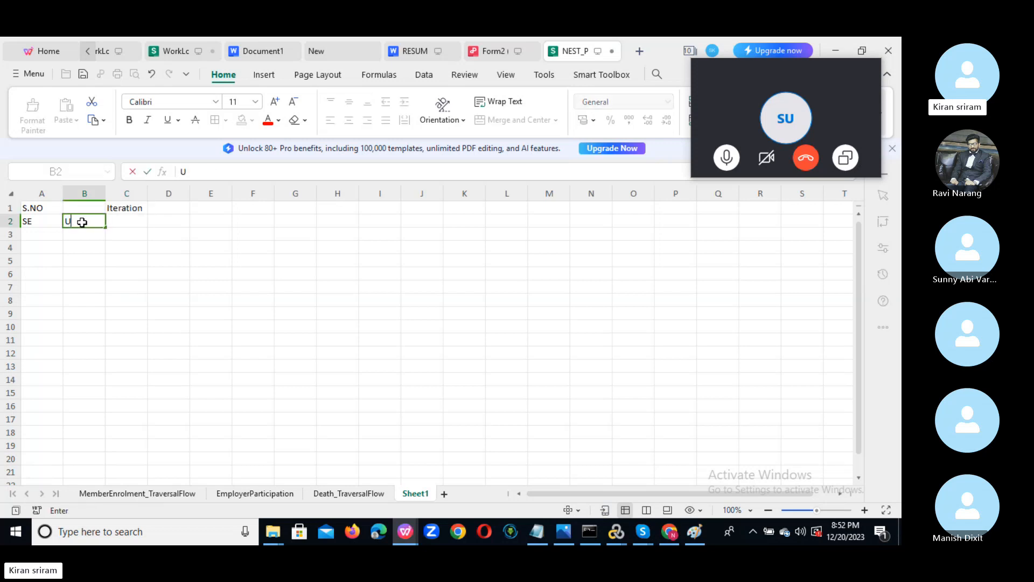
left_click(81, 233)
type("P")
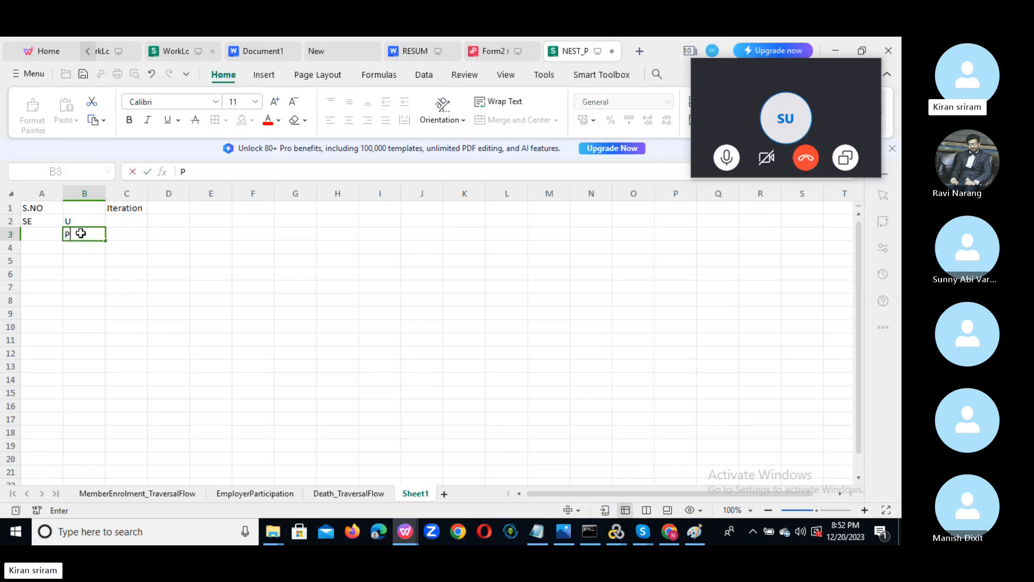
left_click(130, 221)
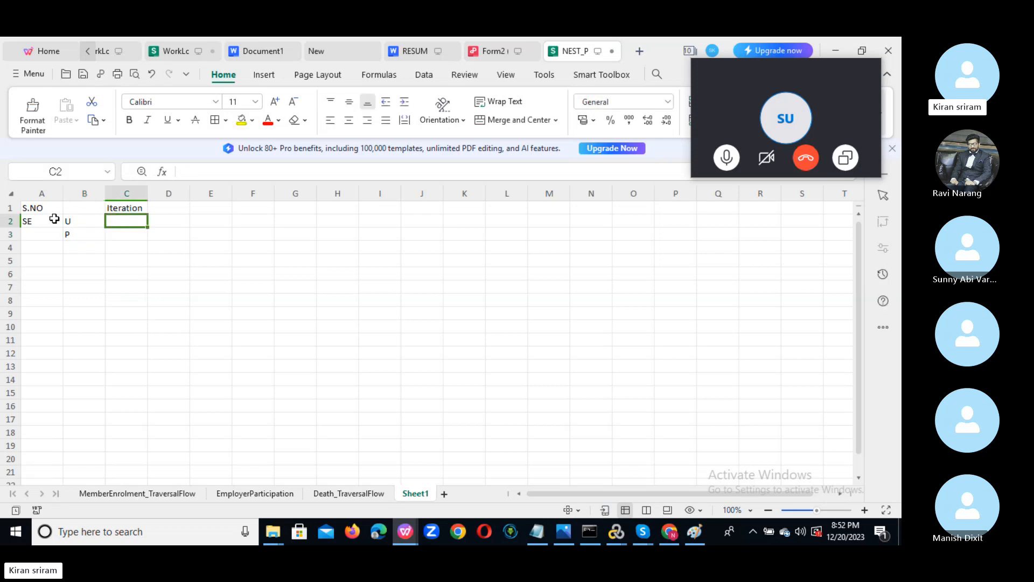
left_click_drag(43, 220, 50, 236)
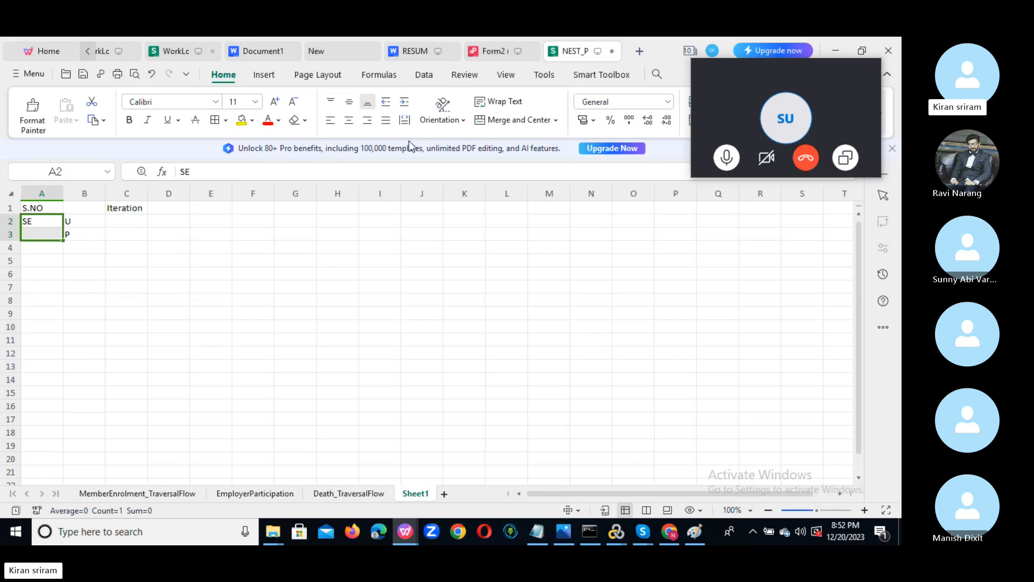
left_click(503, 119)
left_click(95, 271)
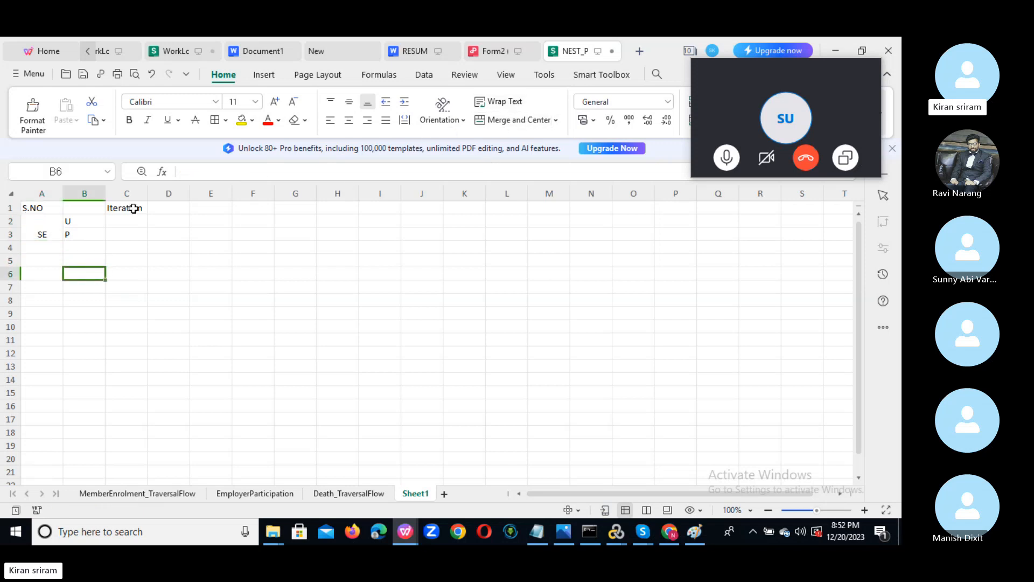
left_click(173, 210)
left_click(207, 208)
left_click(257, 208)
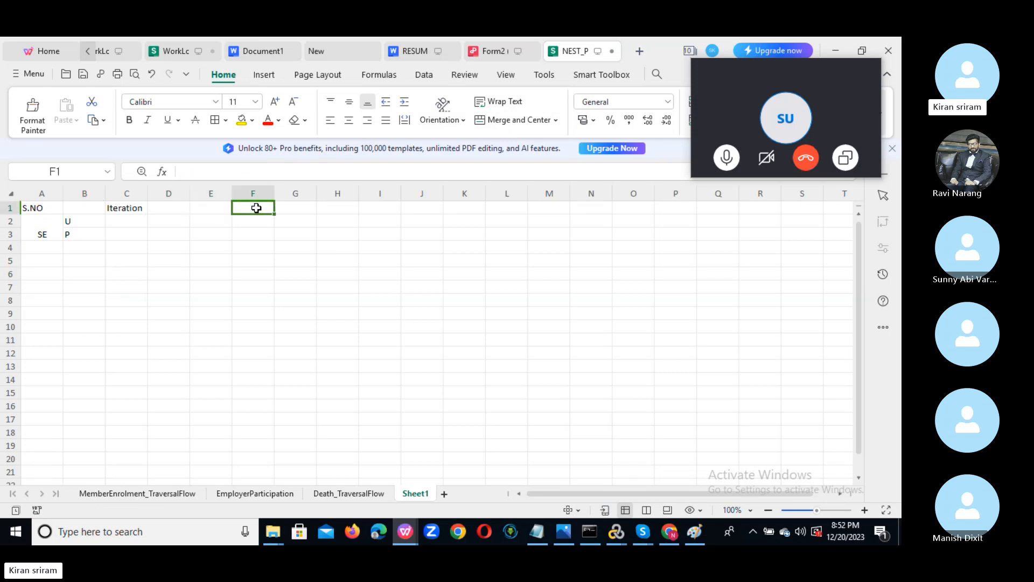
left_click(284, 208)
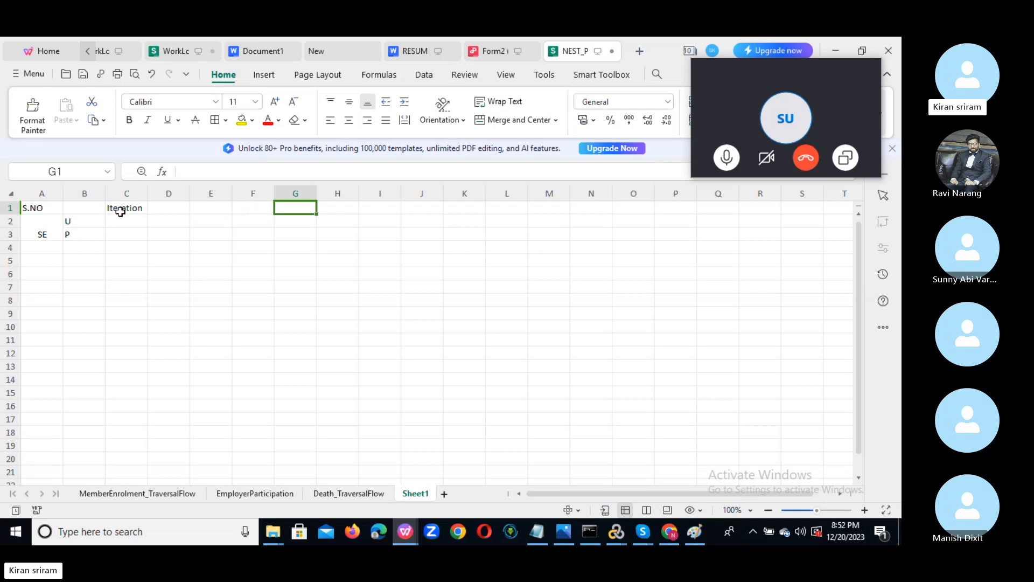
left_click(138, 208)
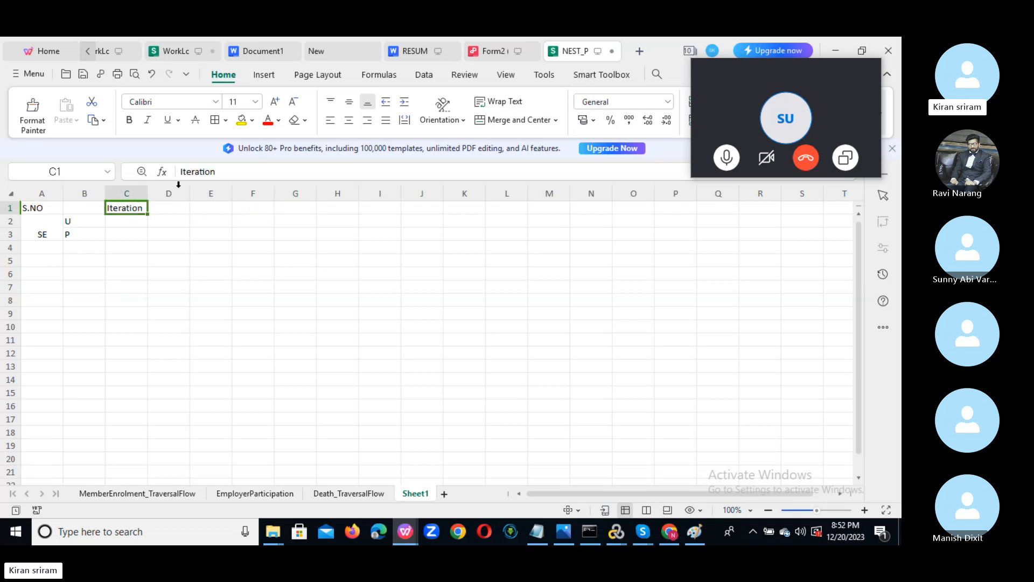
Change C1 to Iteration1 and enter 2, 3, 4, 5 in D1 through G1.
left_click(231, 172)
type("1")
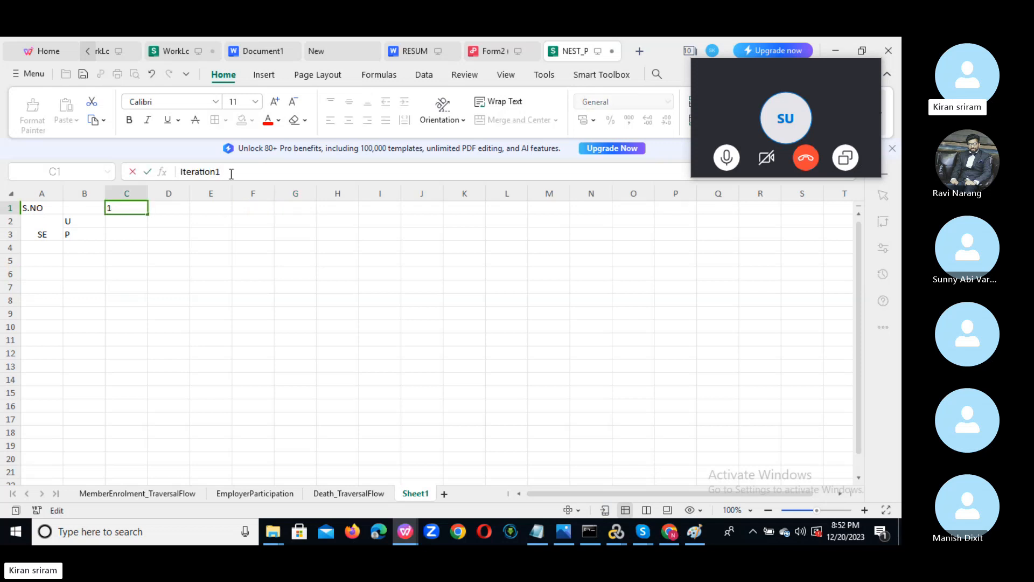
left_click(184, 211)
type("2")
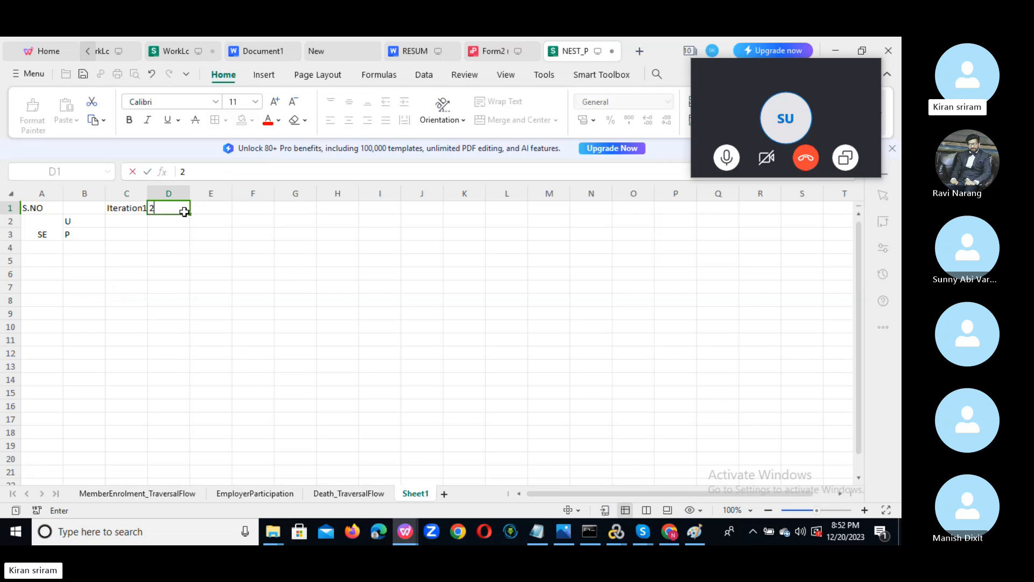
left_click(204, 211)
type("3")
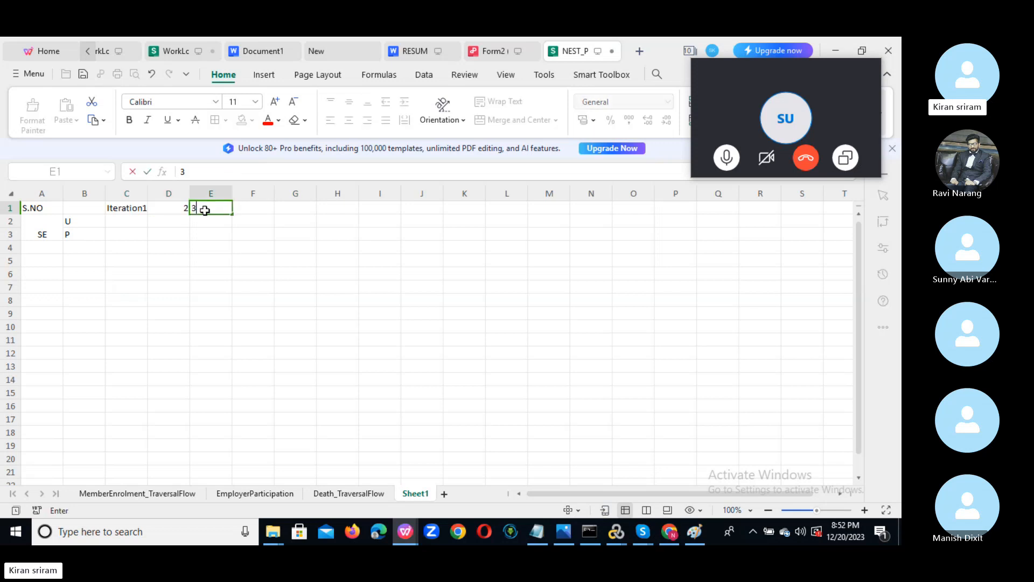
left_click(260, 206)
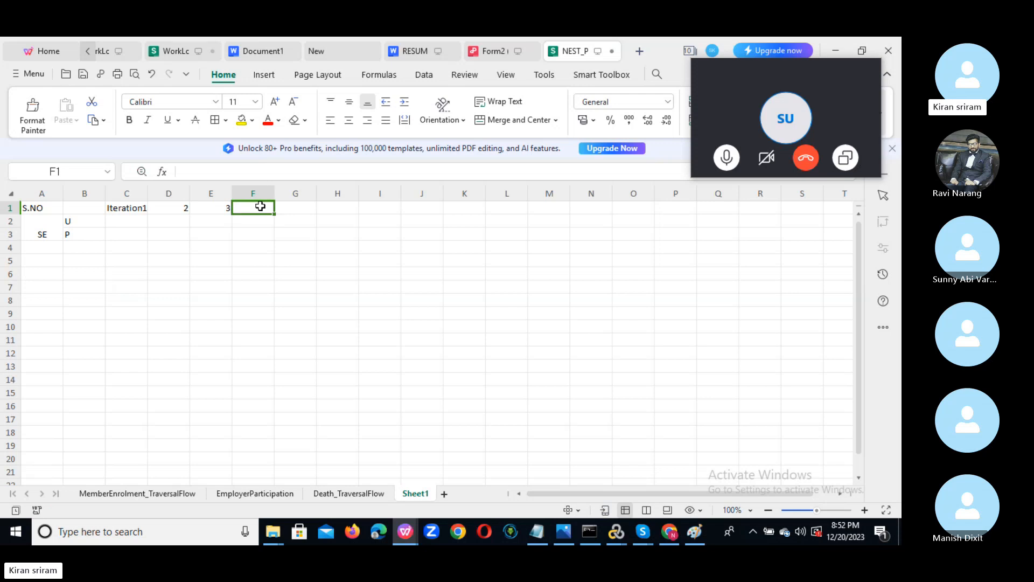
type("4")
left_click(294, 209)
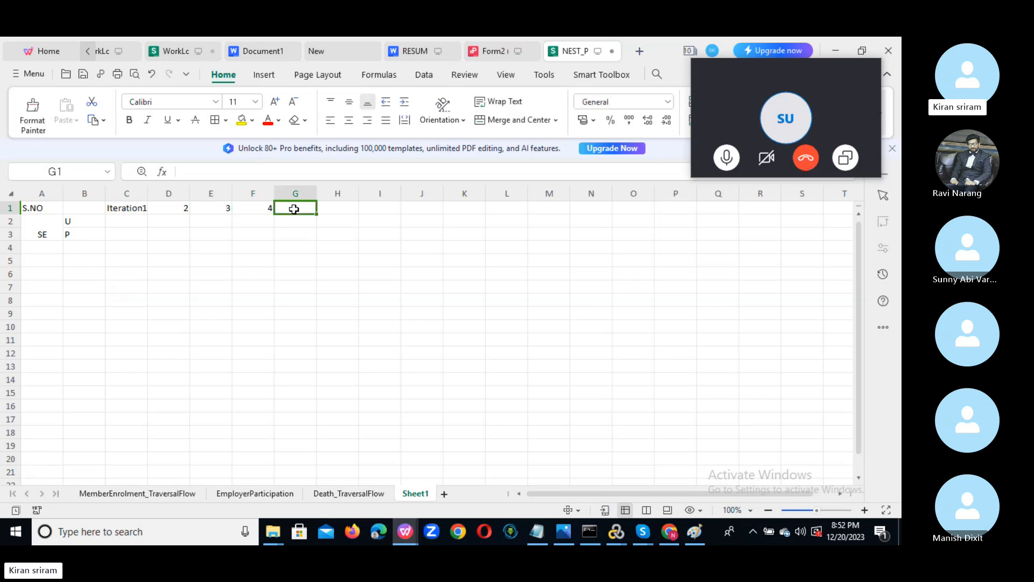
type("5")
left_click(278, 261)
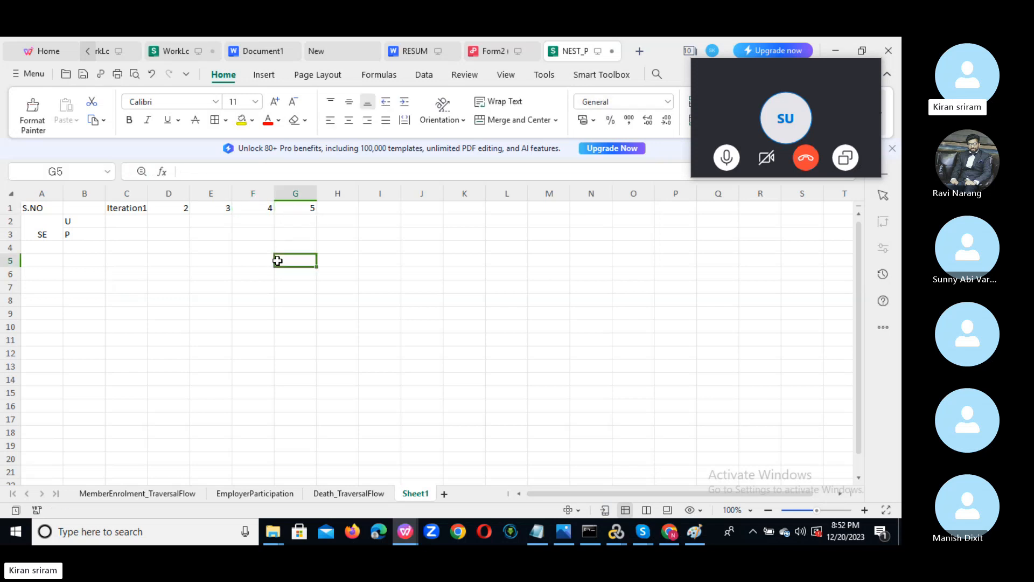
Check cells C2 and C3, then select A4 for the next row label.
left_click(123, 222)
left_click(124, 235)
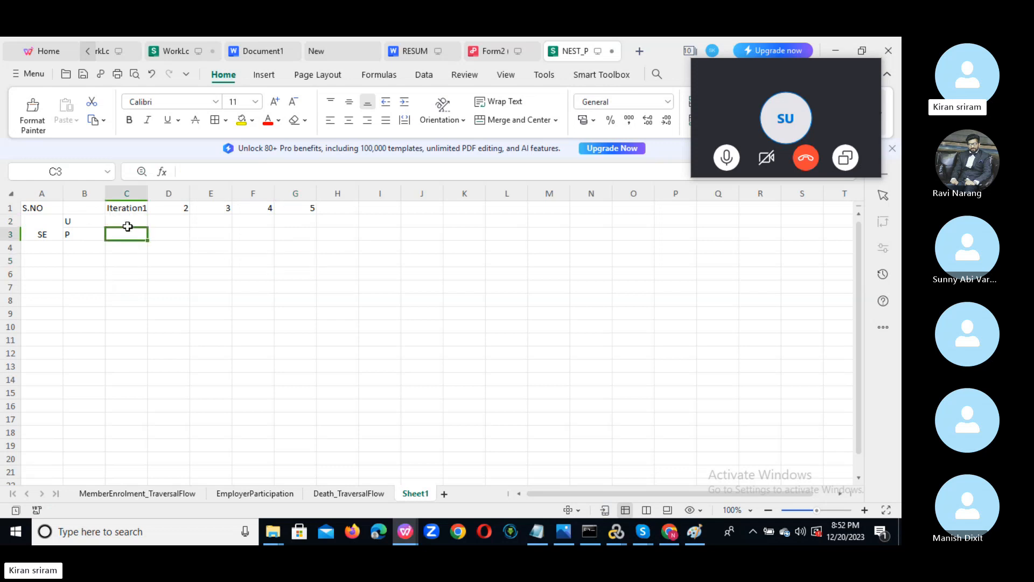
left_click(123, 219)
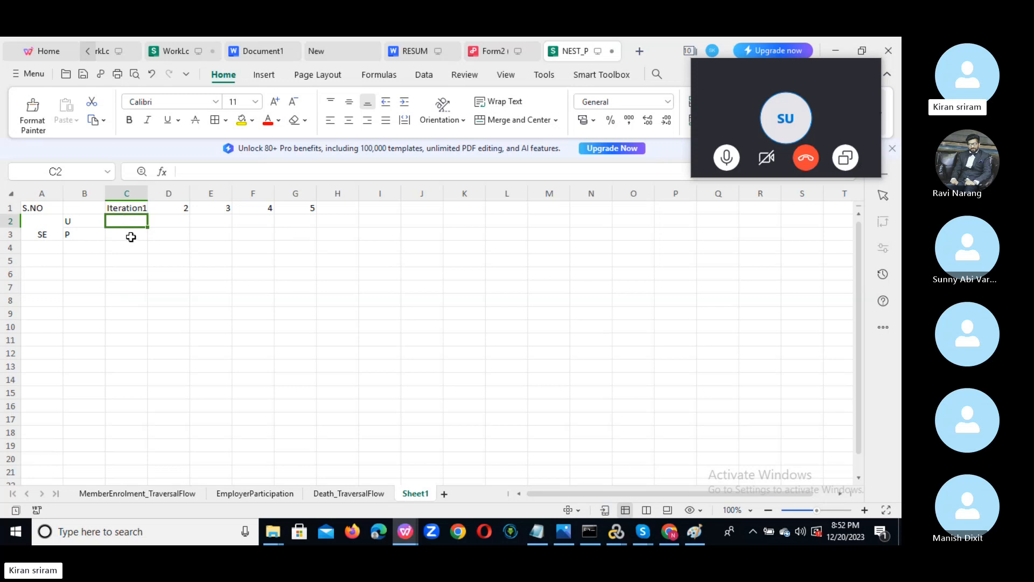
left_click(130, 235)
left_click(127, 218)
left_click(39, 248)
Enter SO in A4, then move the merged SE block with U and P to rows 4–5.
type("S")
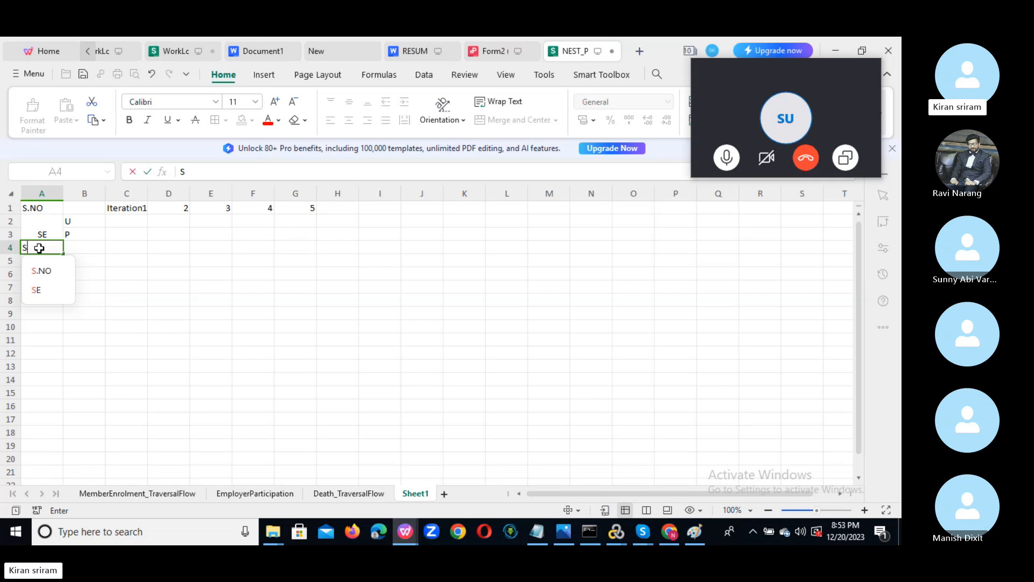
type("O")
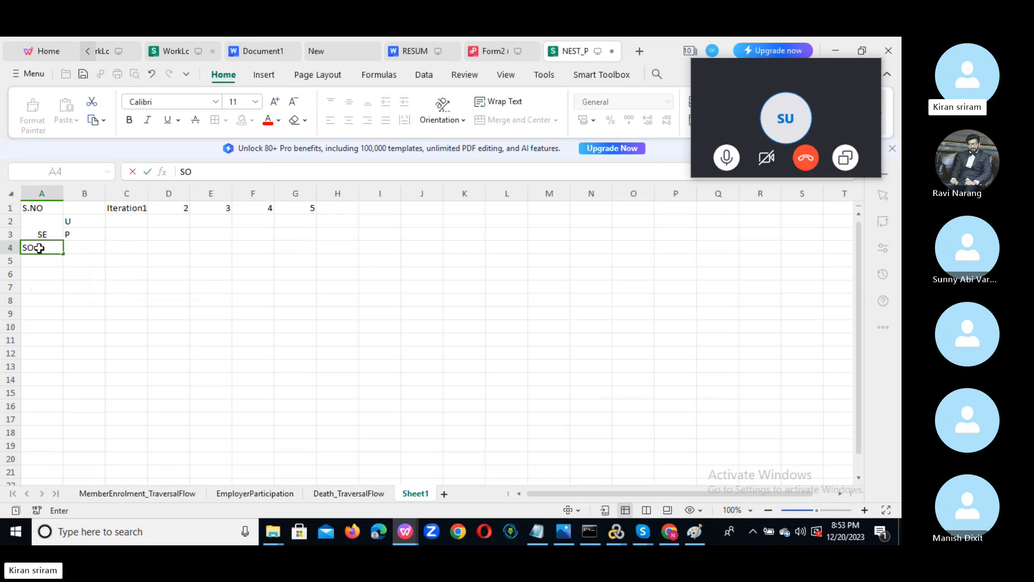
left_click(80, 220)
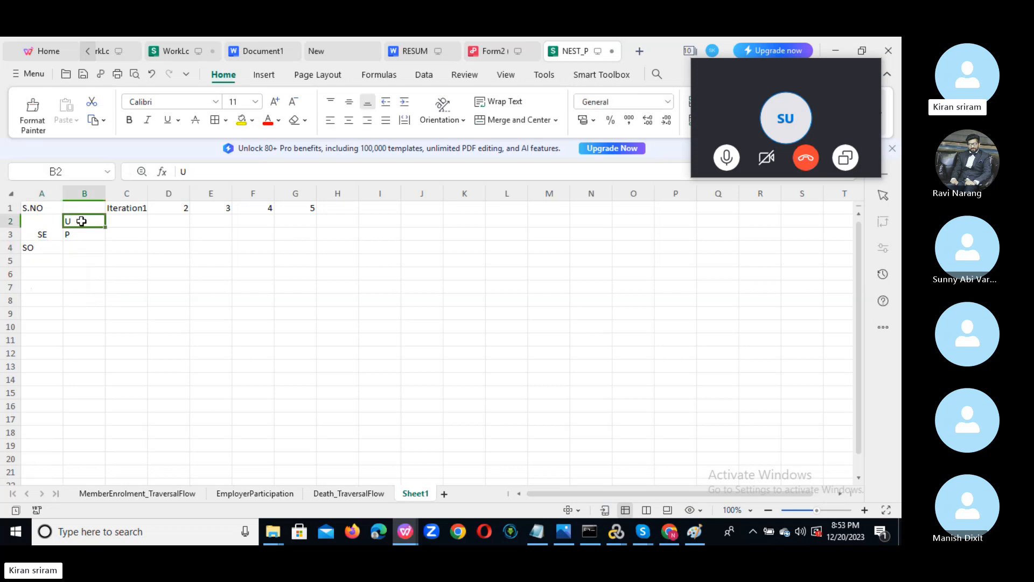
left_click_drag(82, 221, 81, 229)
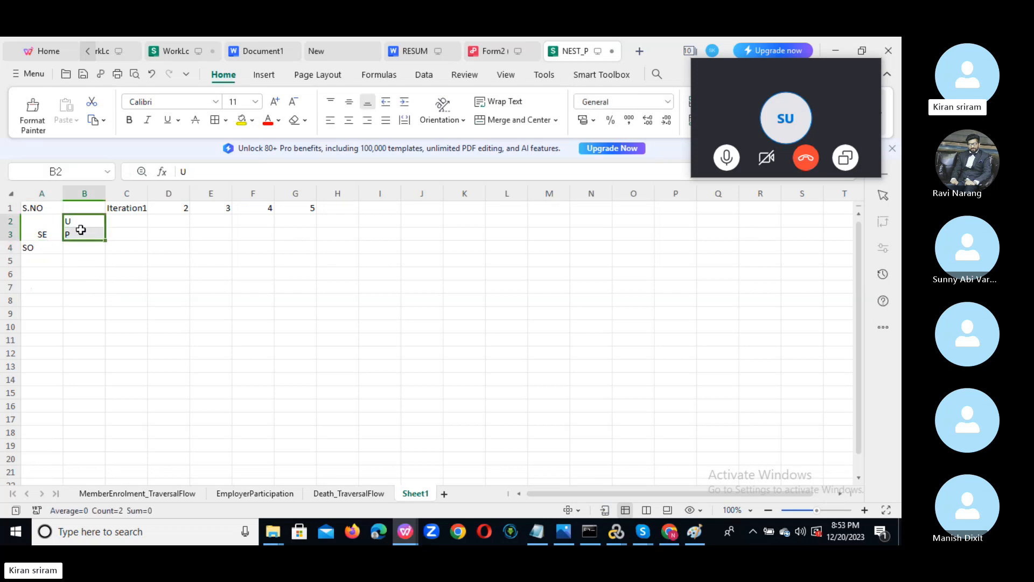
left_click(34, 229)
left_click_drag(65, 231, 50, 245)
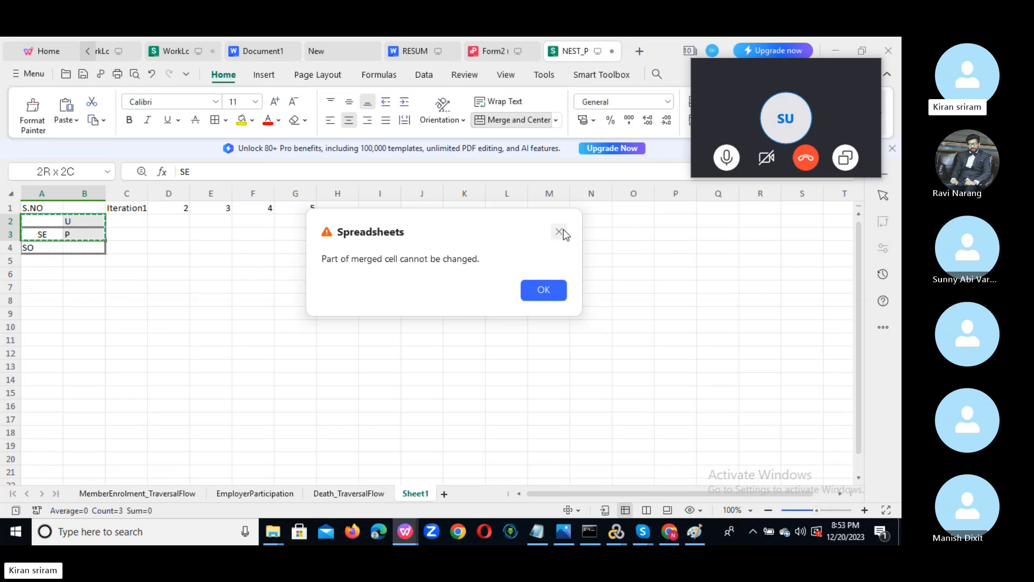
left_click(560, 232)
left_click(46, 248)
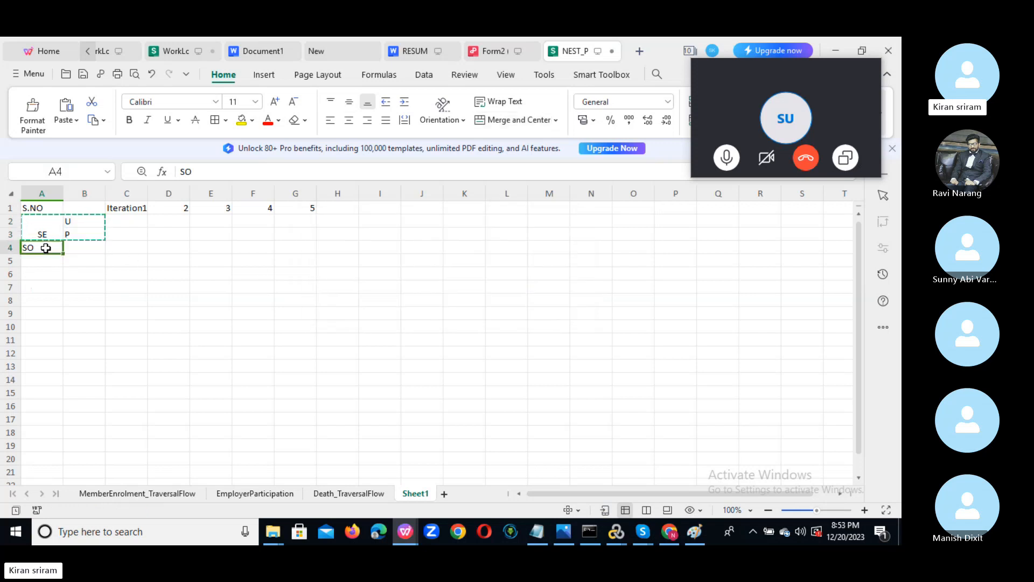
key("ctrl+v")
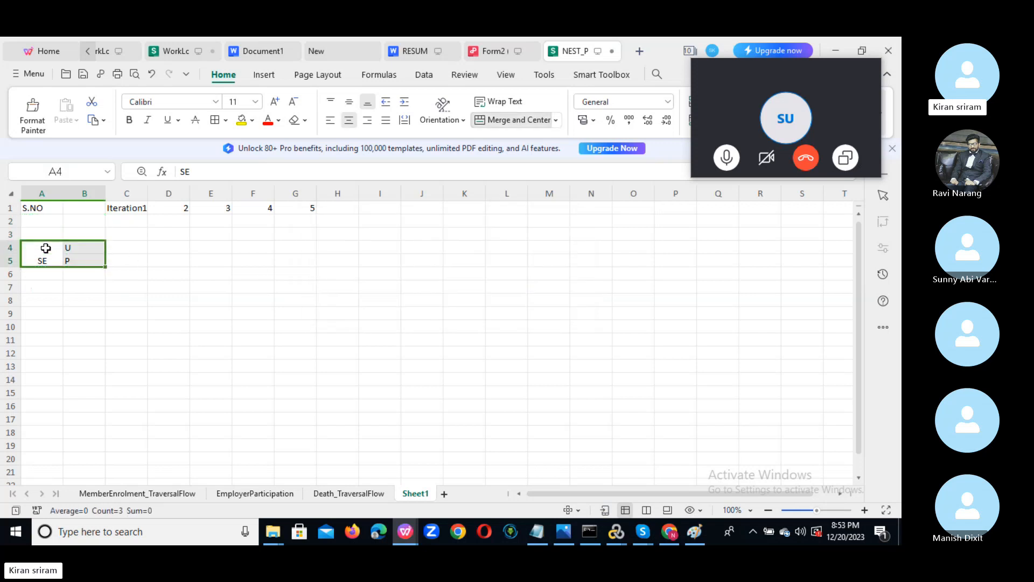
Put the SE block back in rows 2–3 and relabel the rows 4–5 block as SO.
left_click(47, 217)
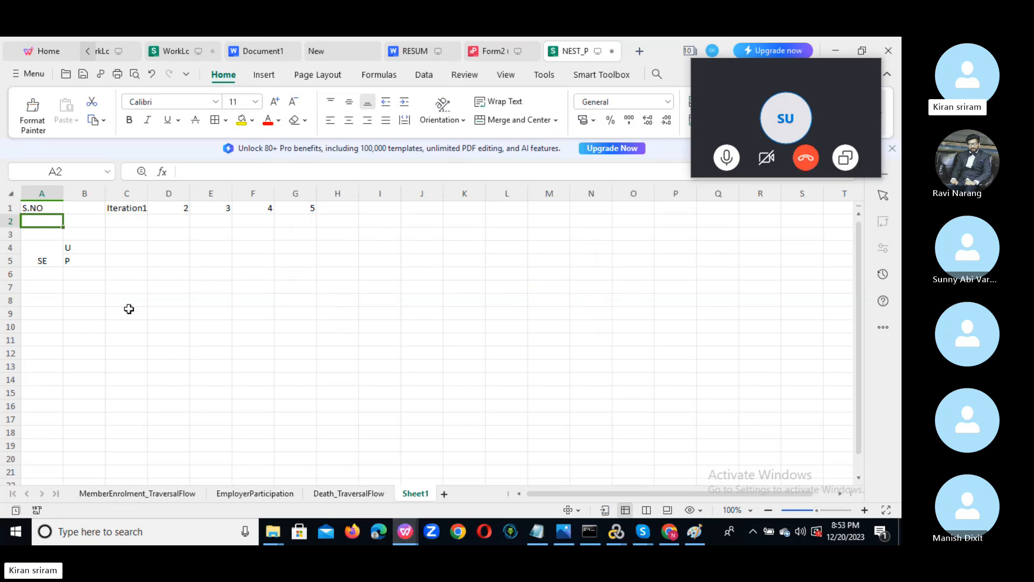
left_click_drag(36, 244, 74, 260)
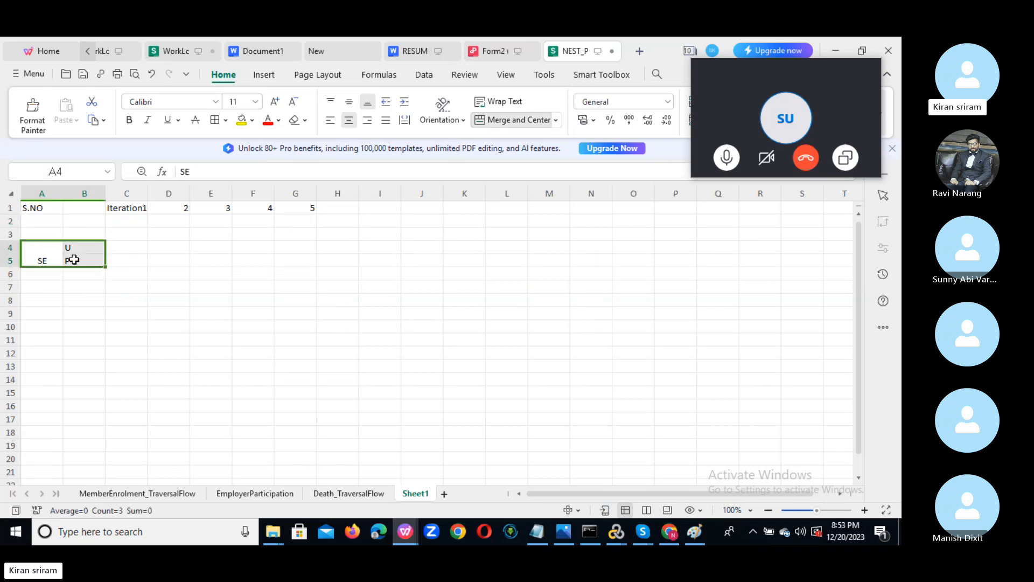
key("ctrl+x")
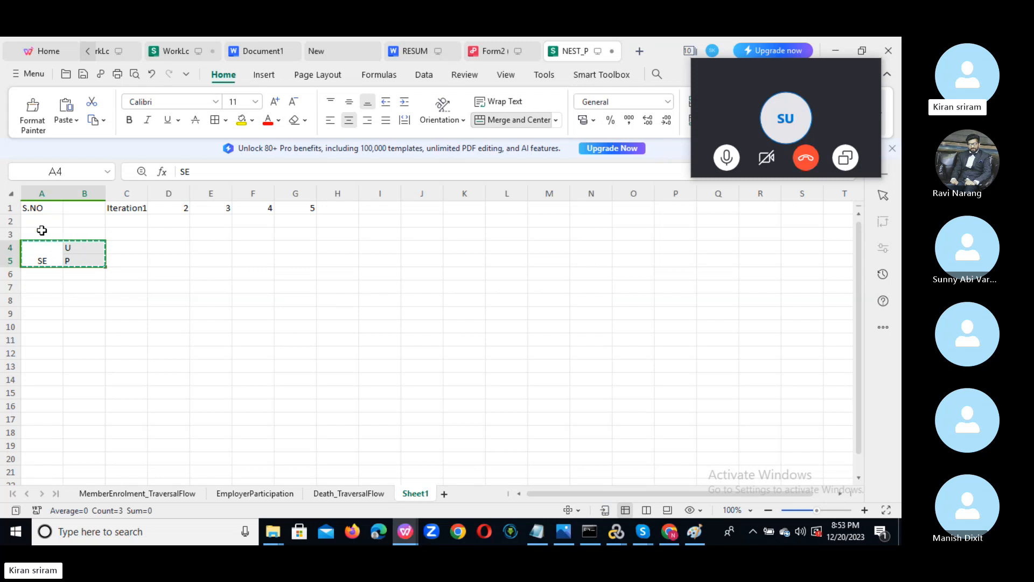
left_click(42, 224)
key("ctrl+v")
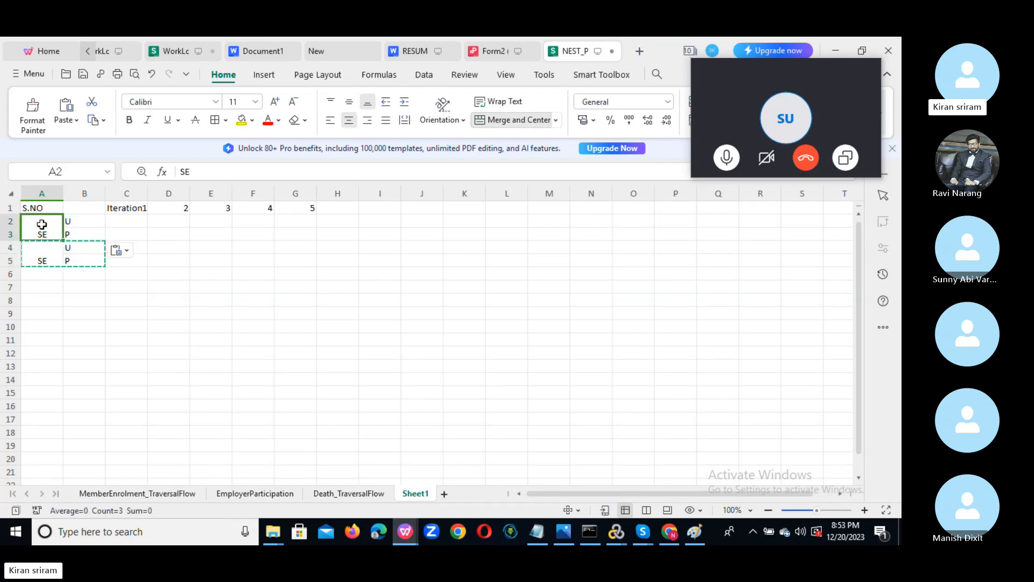
left_click(100, 225)
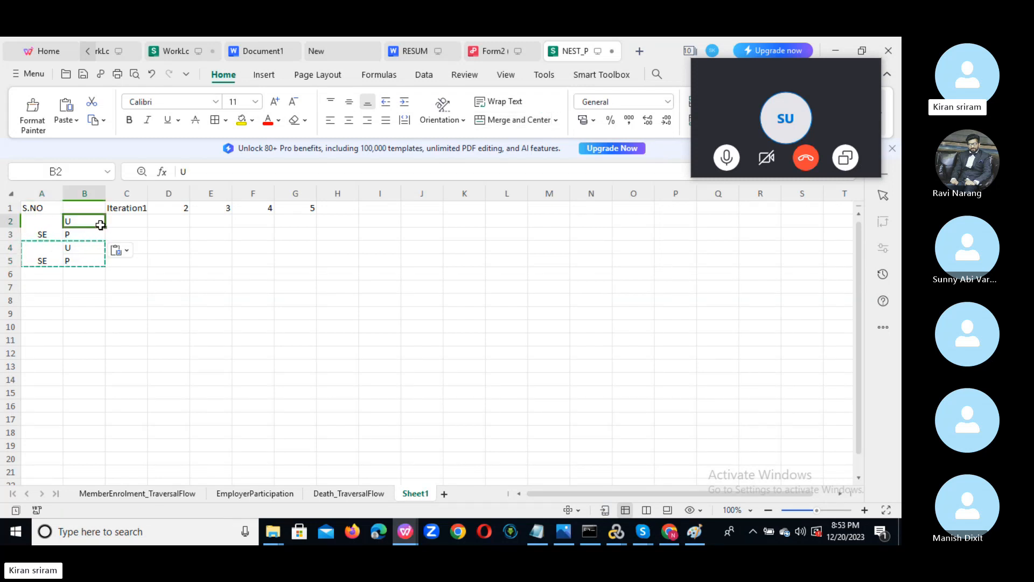
double_click(48, 262)
key("BackSpace")
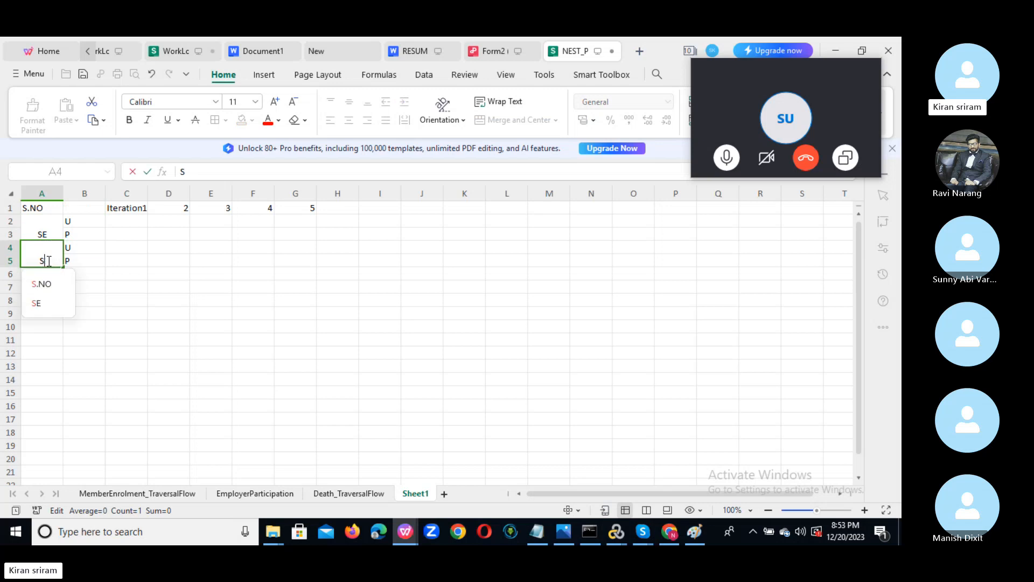
type("O")
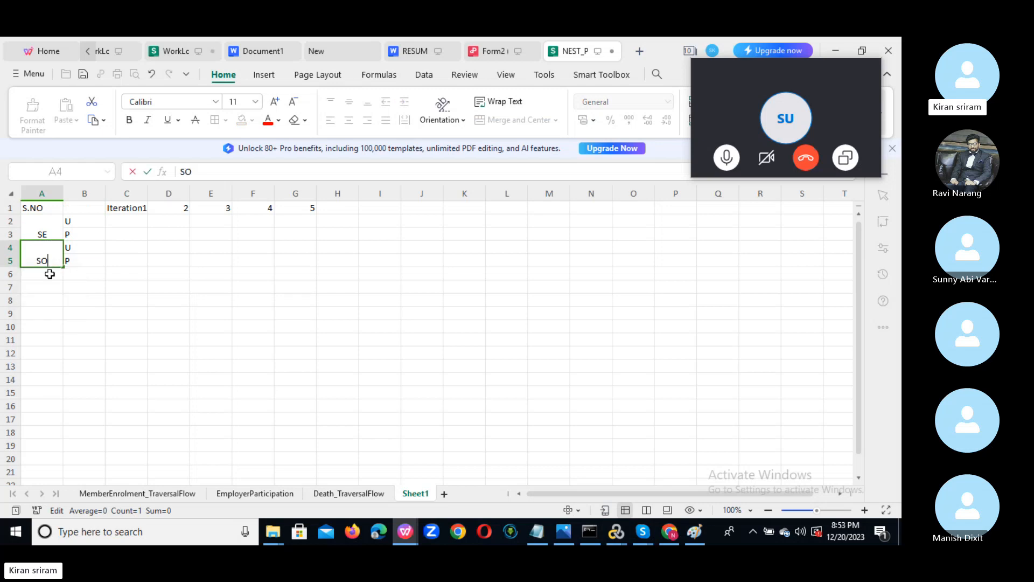
left_click(49, 274)
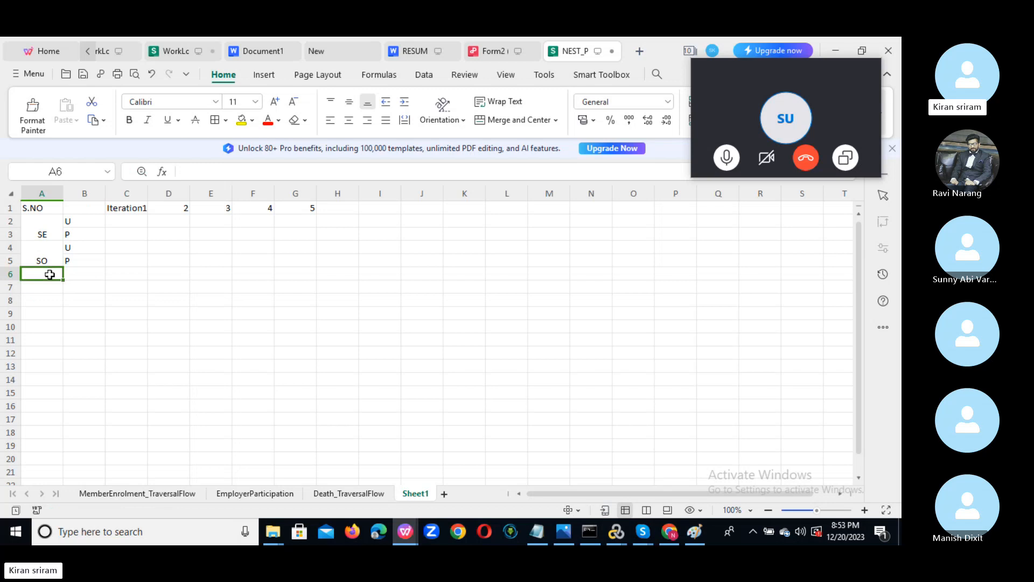
Copy the SO block with U and P into rows 6–7 and relabel it RE.
left_click(36, 249)
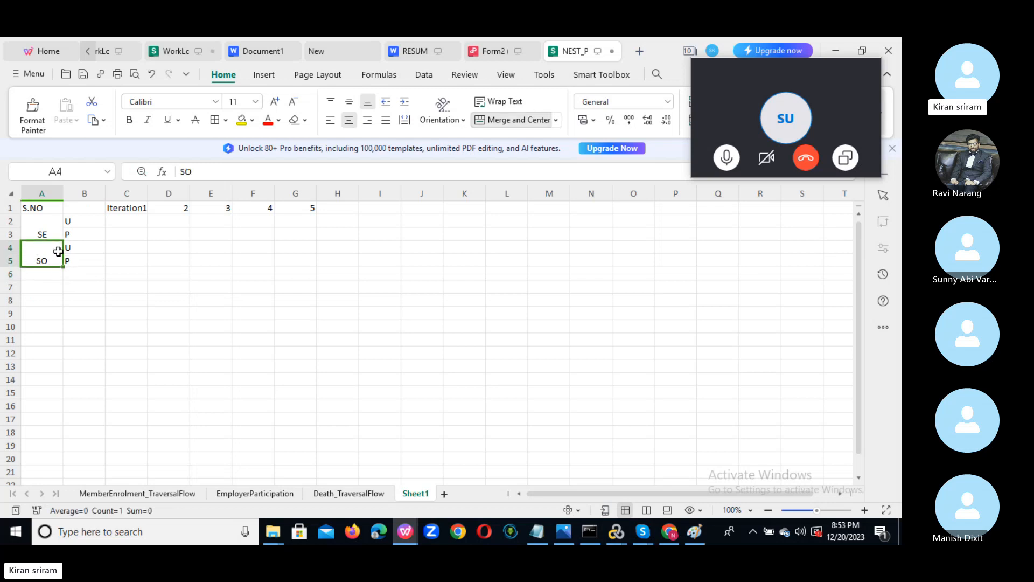
key("shift+Right")
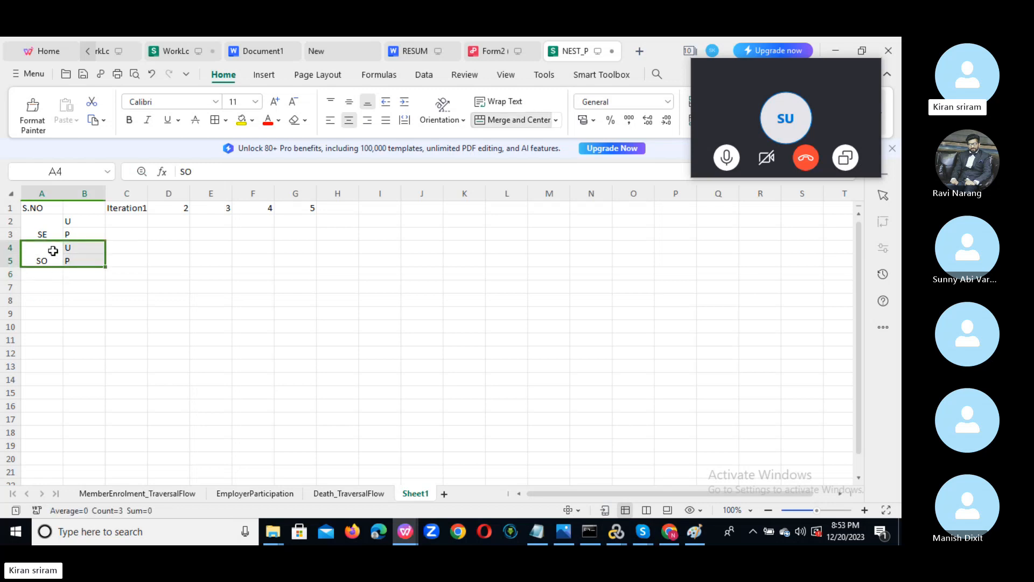
key("ctrl+c")
left_click(43, 273)
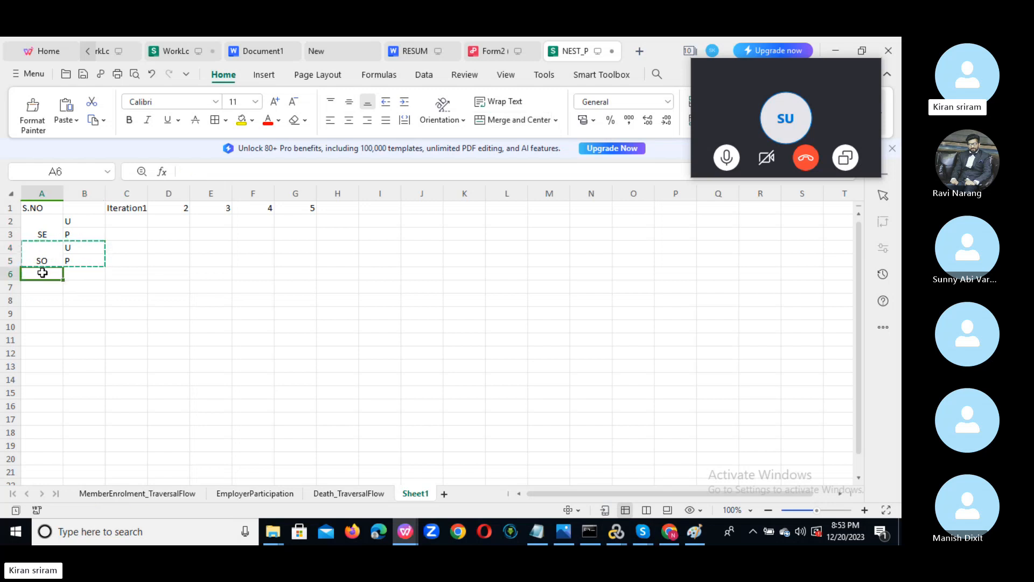
key("ctrl+v")
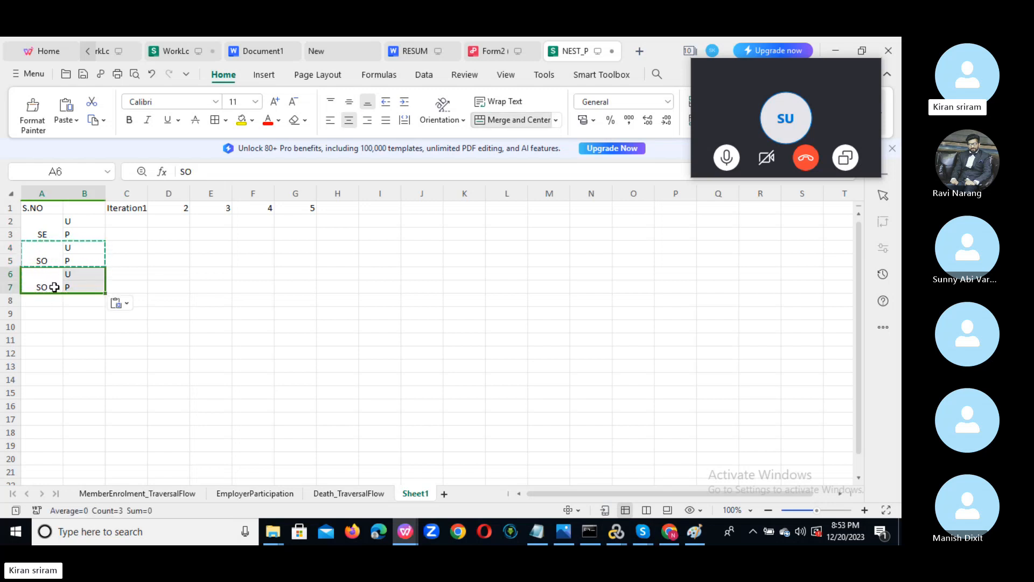
double_click(53, 286)
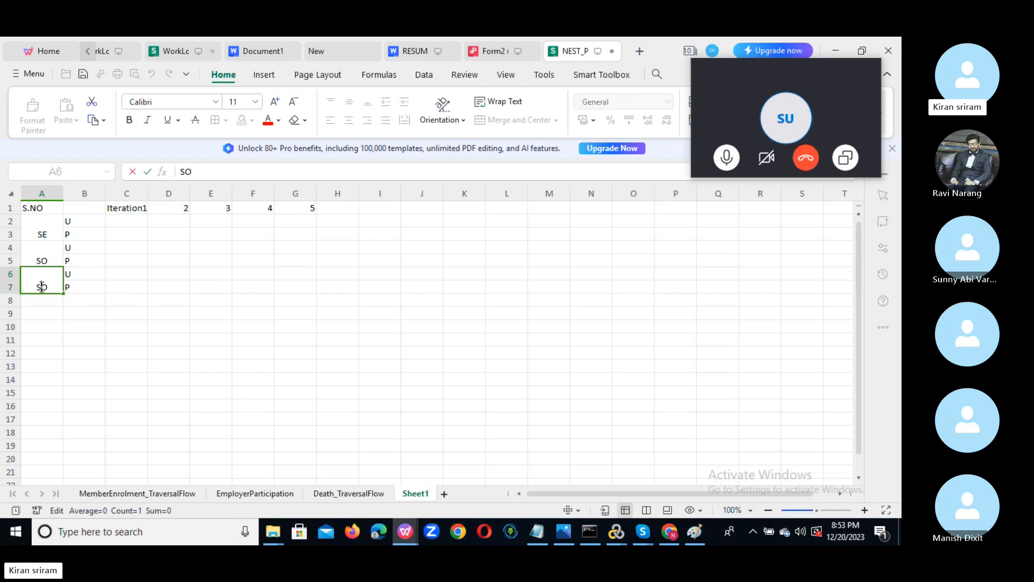
double_click(42, 287)
type("RE")
left_click(46, 303)
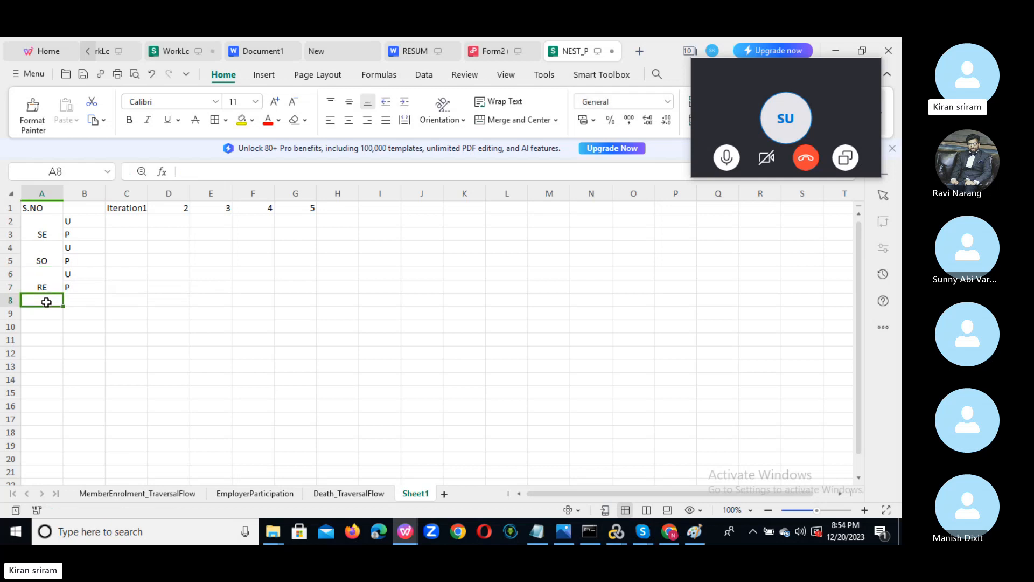
Copy the RE block with U and P into rows 8–9 and relabel it RO.
left_click_drag(38, 277, 73, 276)
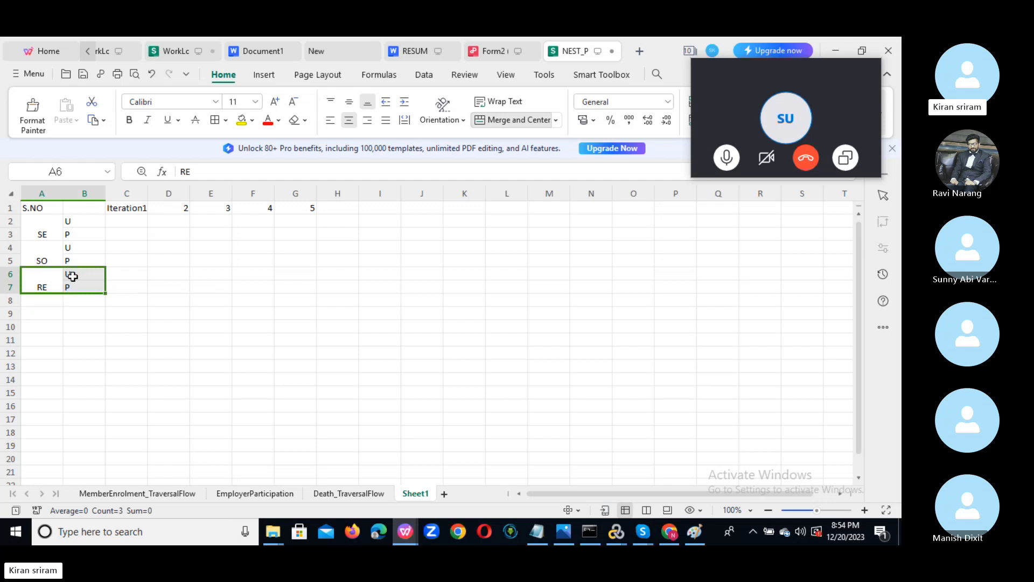
key("ctrl+c")
left_click(46, 300)
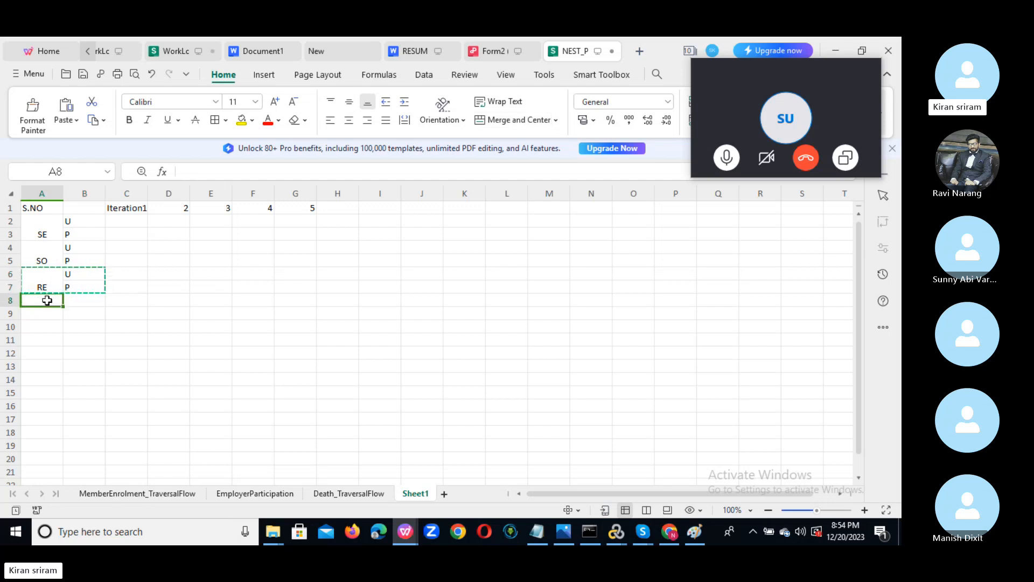
key("ctrl+v")
double_click(49, 310)
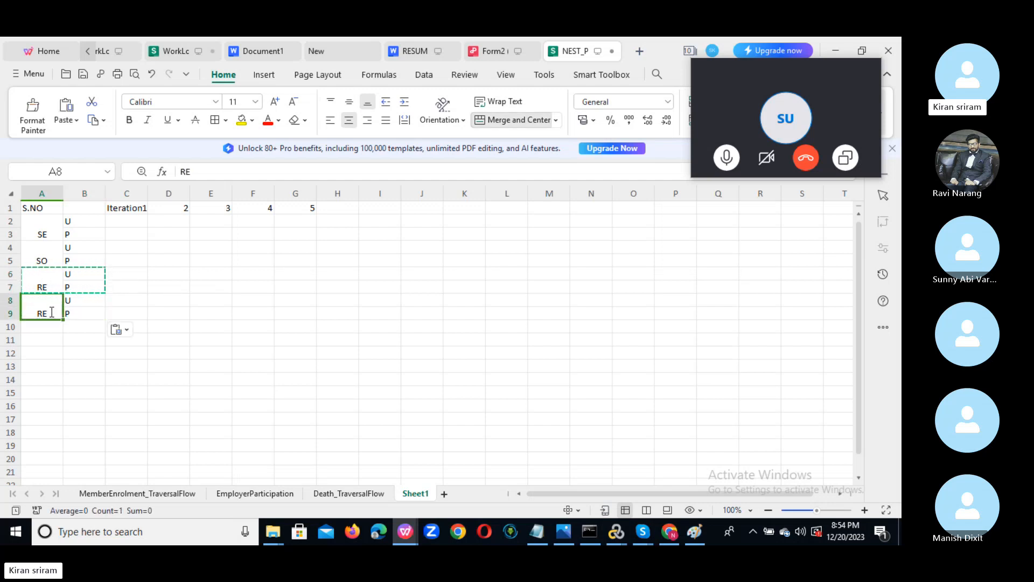
key("BackSpace")
type("O")
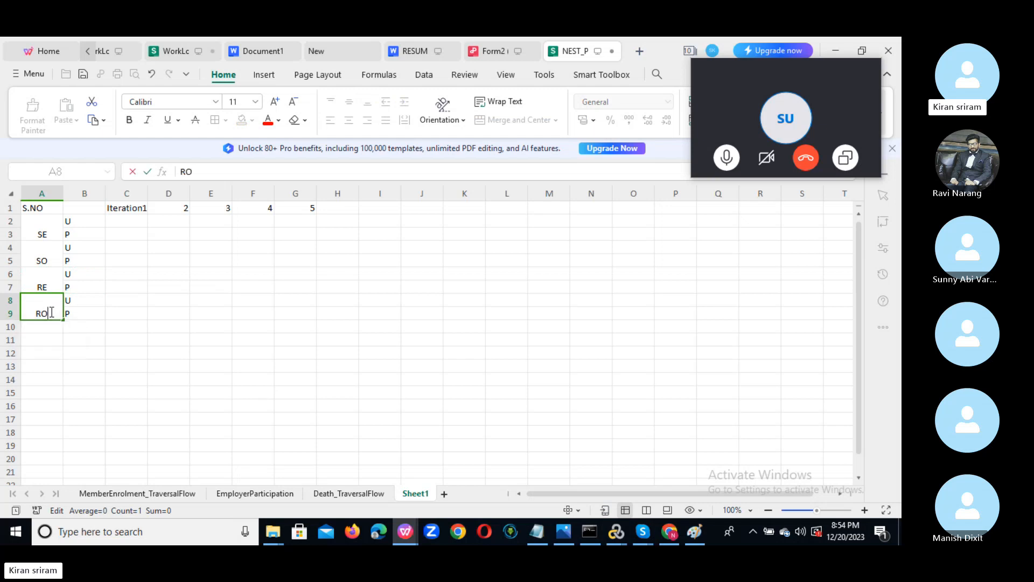
left_click(45, 328)
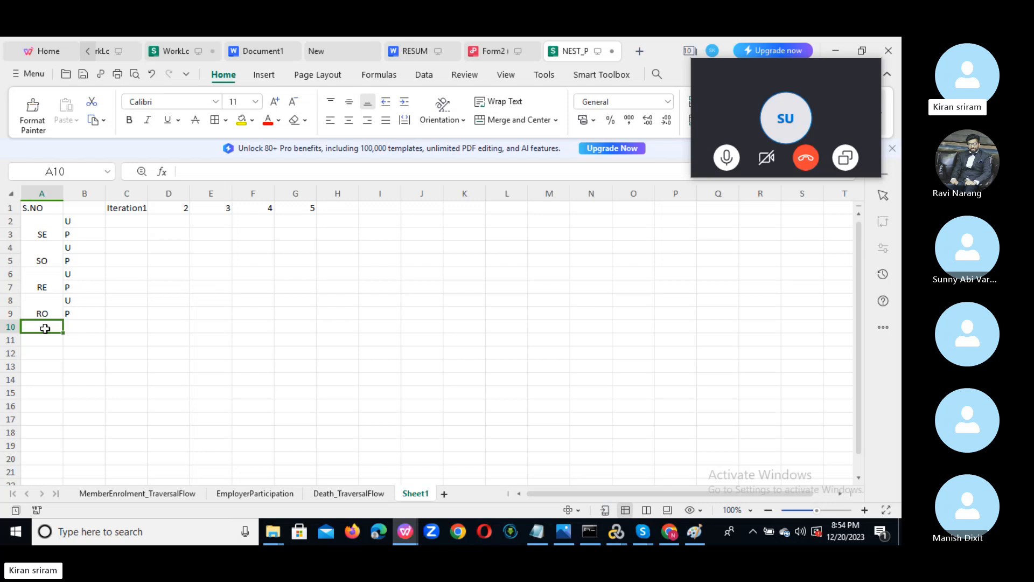
Enter UE in A10 and U0 in A11, fixing a typo, then select the table A1:G11.
type("UE")
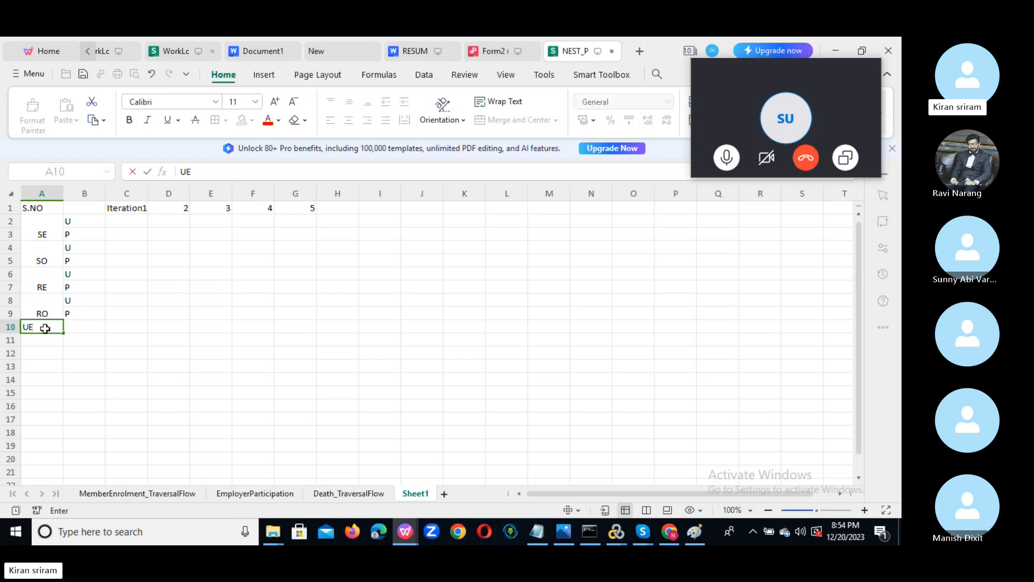
left_click(73, 300)
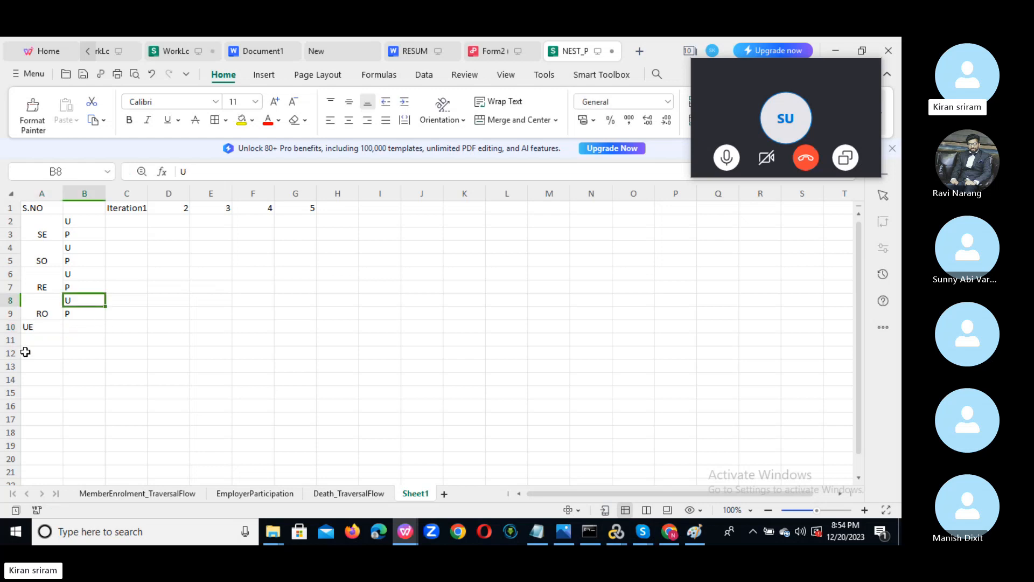
left_click(36, 340)
type("U)")
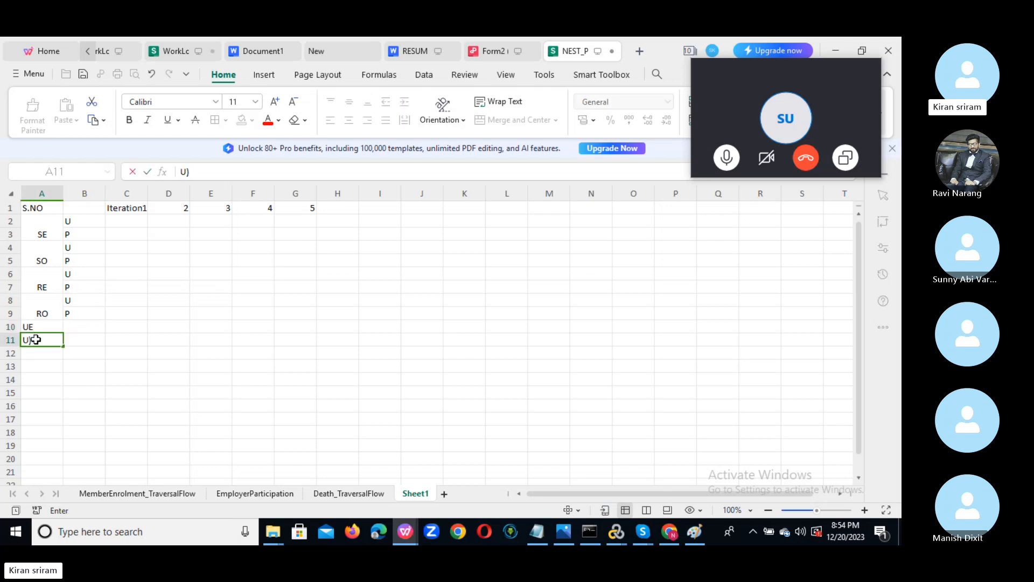
left_click(178, 365)
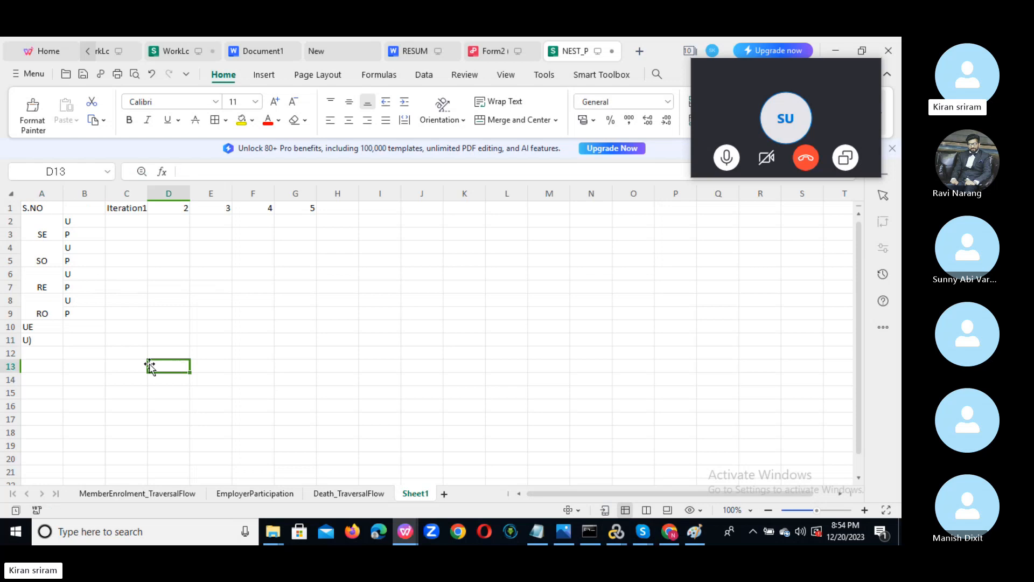
double_click(40, 338)
key("BackSpace")
type("0")
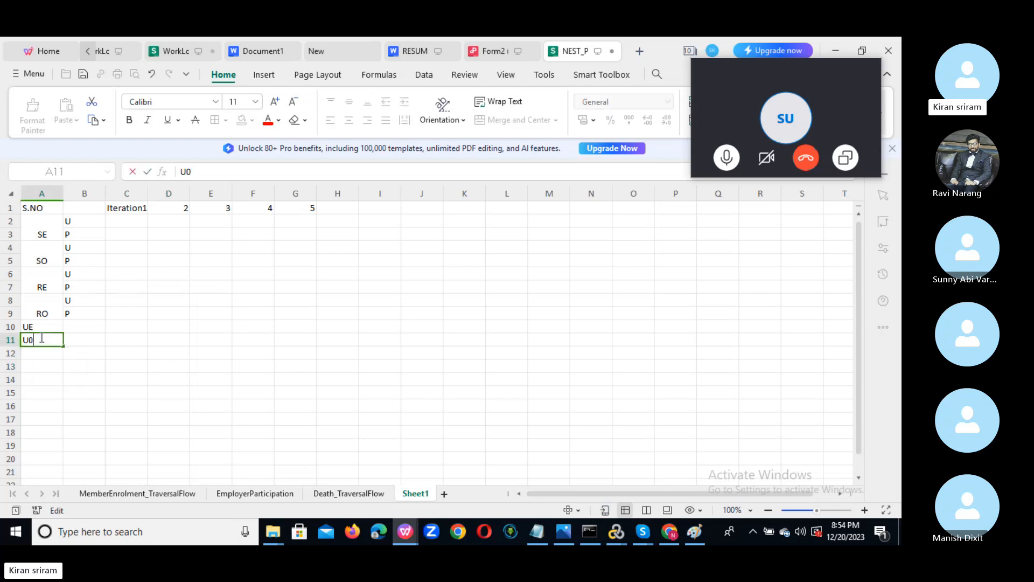
left_click_drag(242, 282, 207, 245)
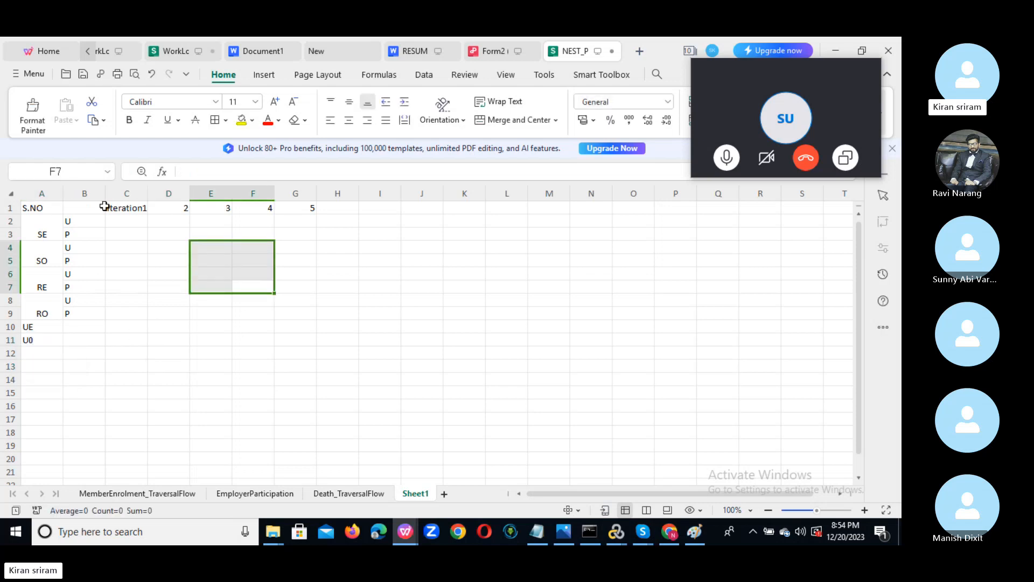
left_click_drag(44, 208, 315, 337)
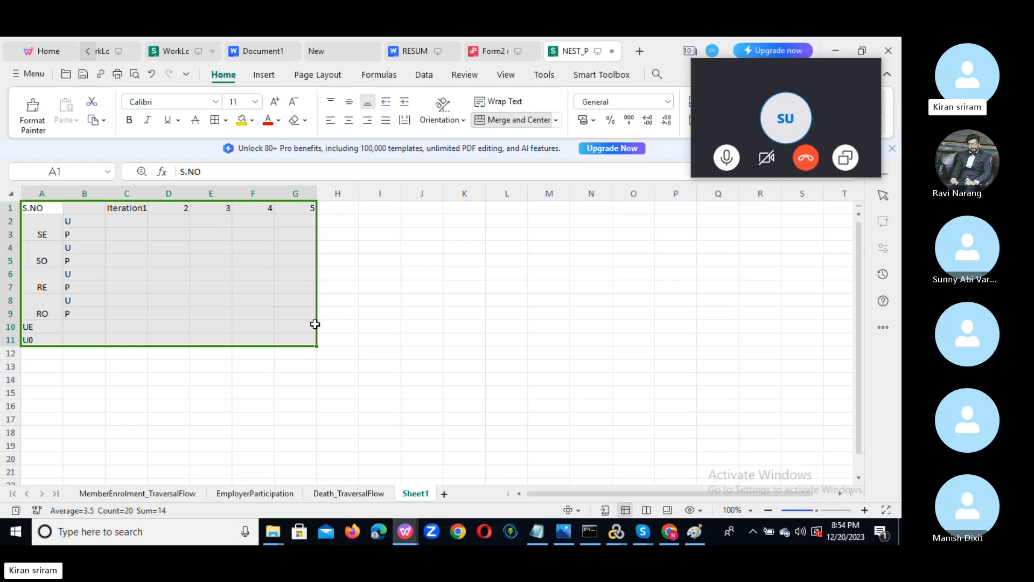
left_click(430, 298)
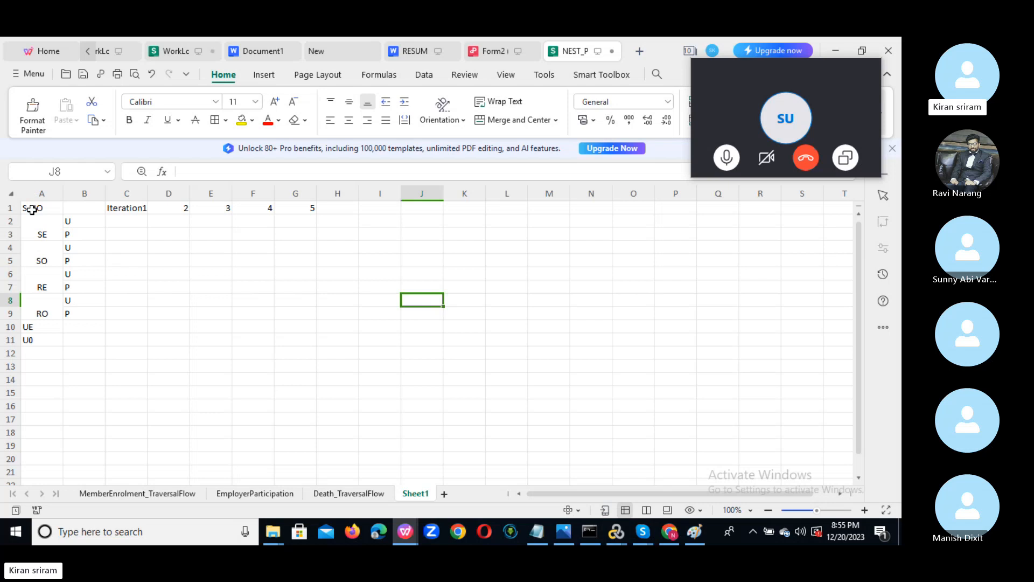
left_click_drag(51, 211, 298, 342)
Shrink VuGen's output panel, copy the WPS table, and bring the Skype call forward.
key("alt+Tab")
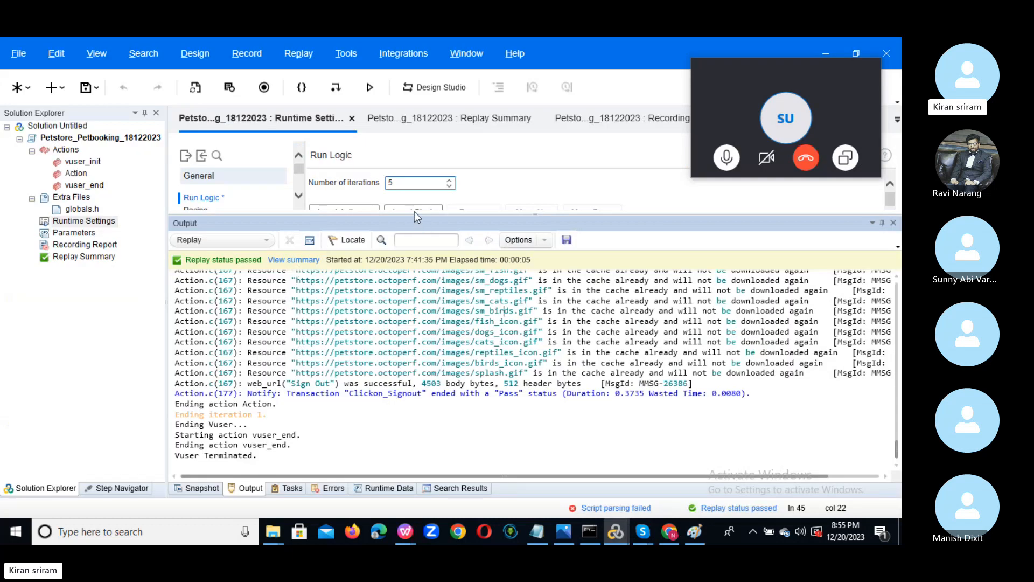
left_click_drag(415, 211, 416, 368)
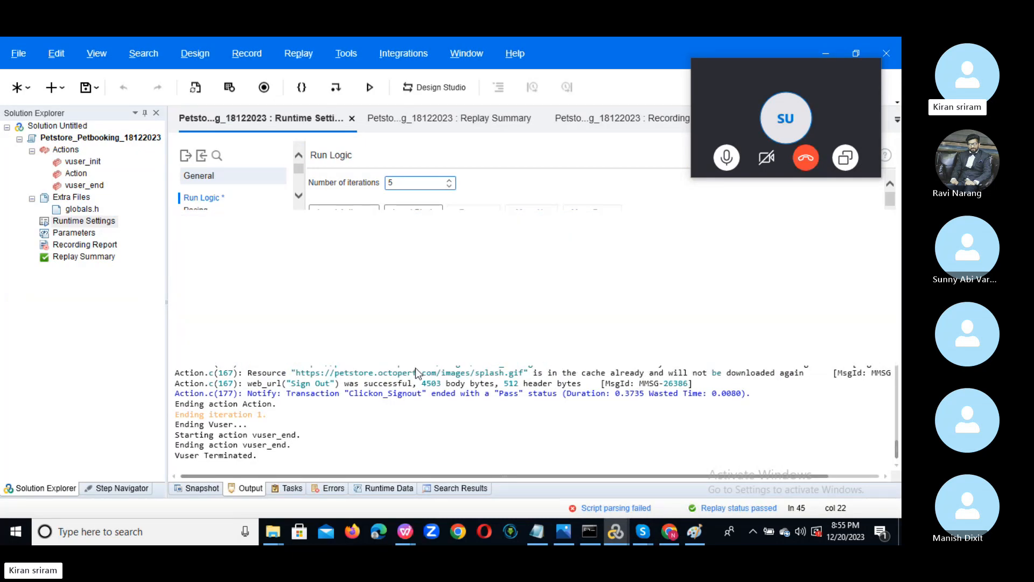
key("alt+Tab")
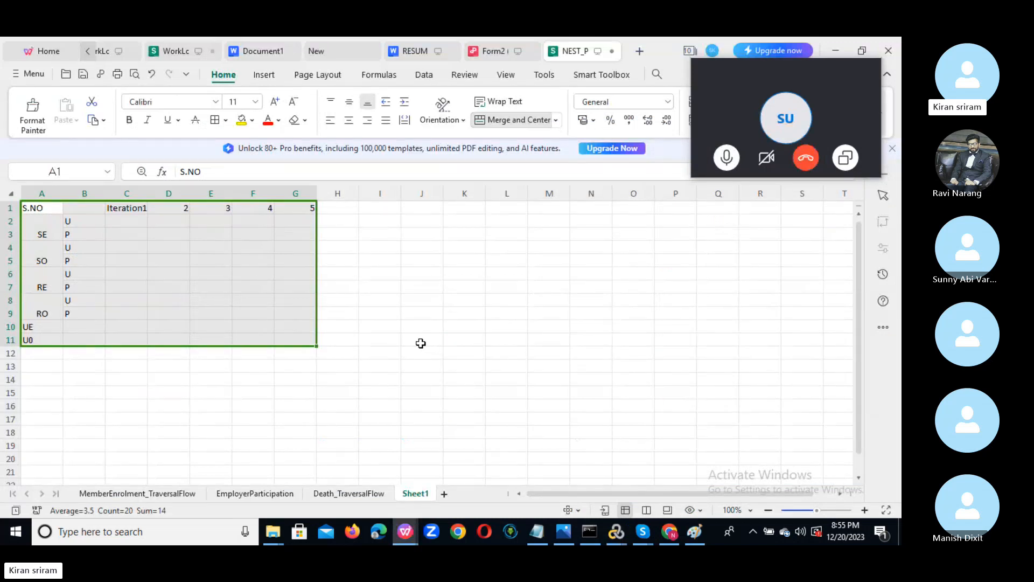
key("ctrl+c")
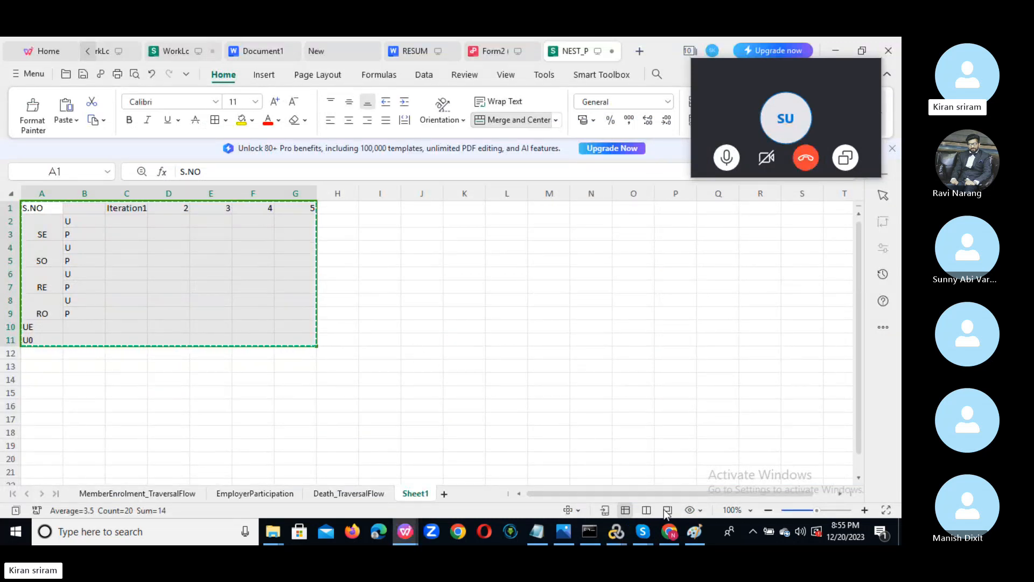
mouse_move(643, 531)
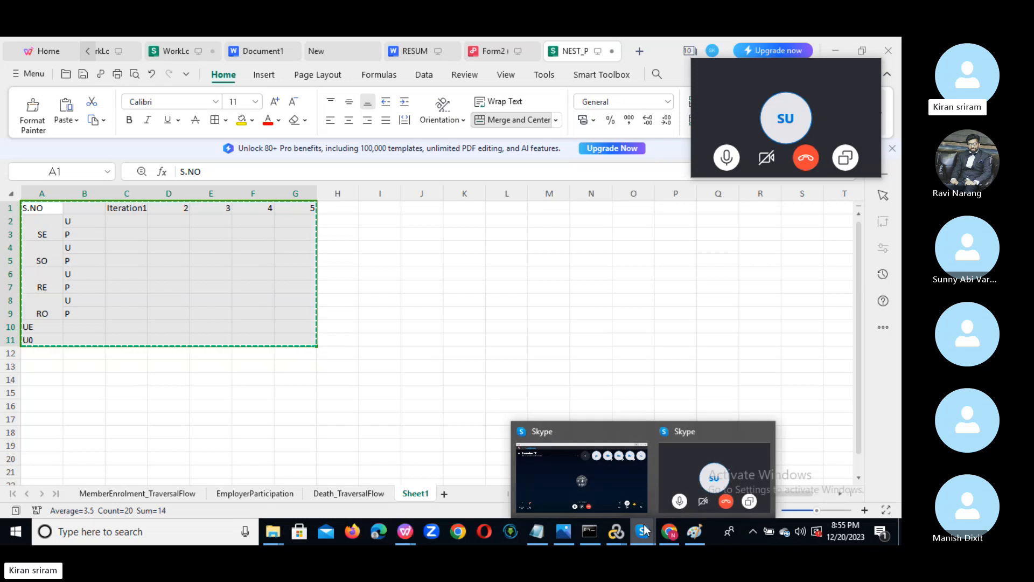
left_click(660, 474)
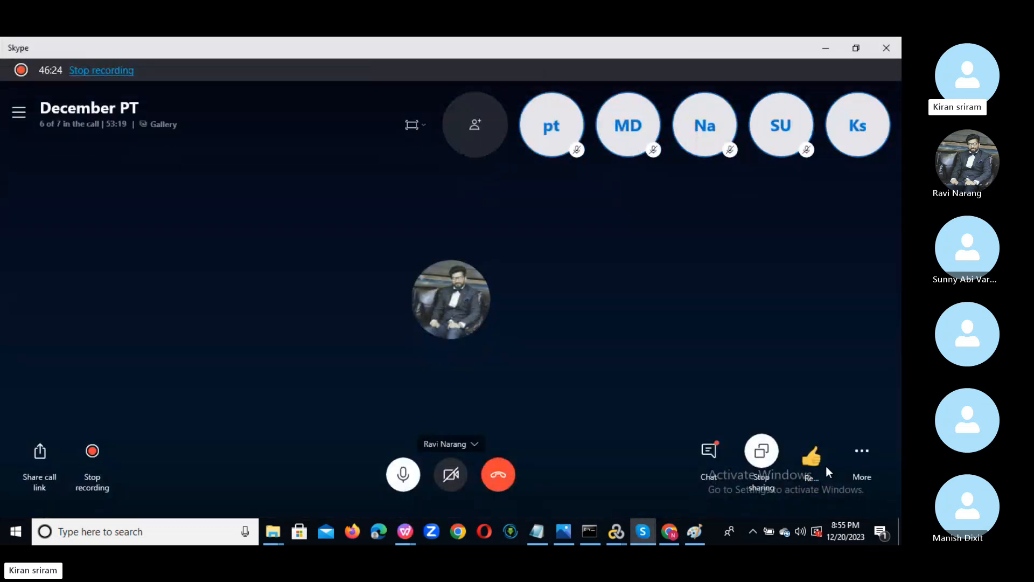
Paste and send the iteration table in the December PT call chat, then close the chat panel.
double_click(707, 451)
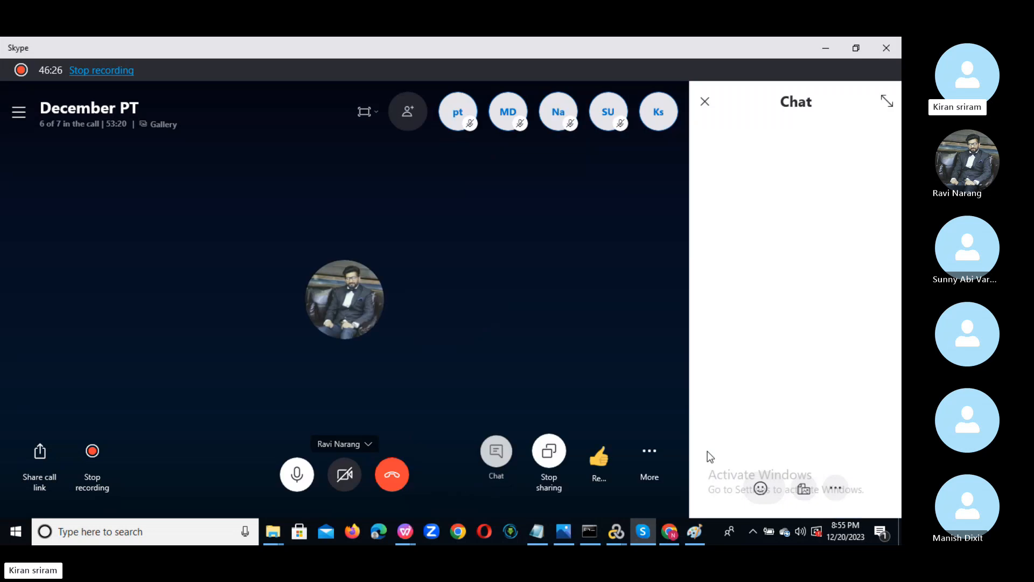
left_click(710, 452)
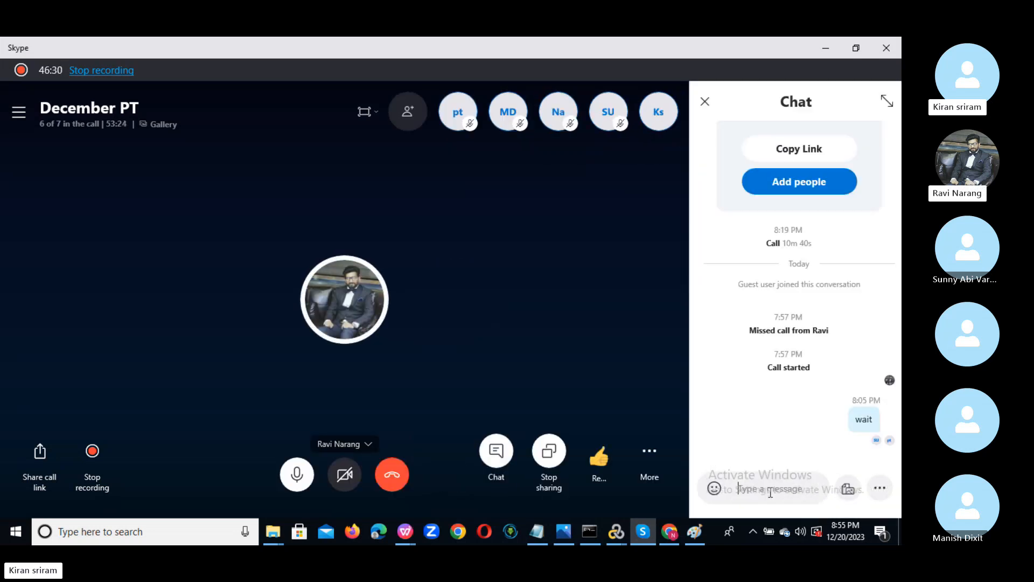
key("ctrl+v")
key("Return")
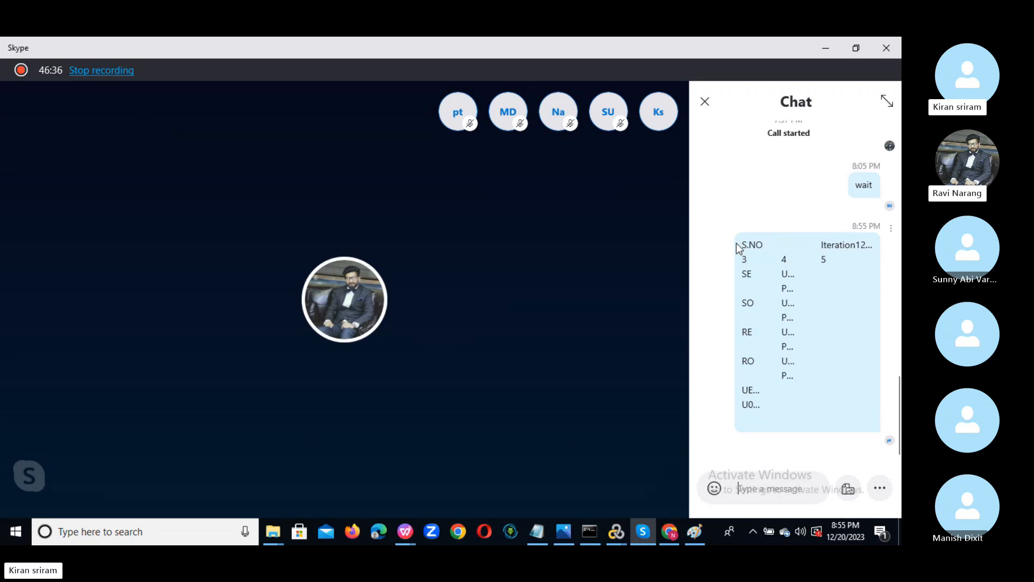
left_click_drag(742, 241, 794, 404)
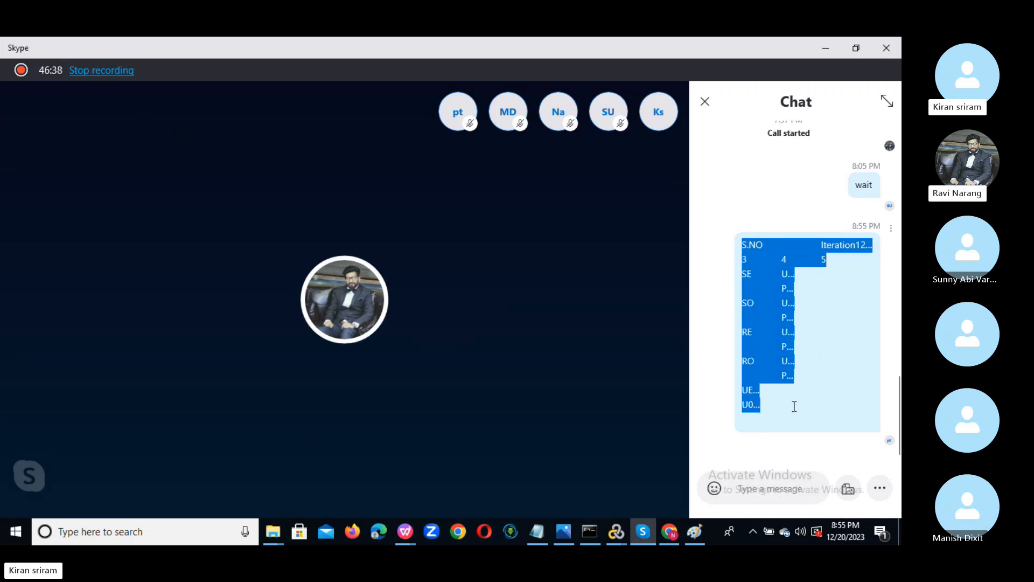
left_click(753, 490)
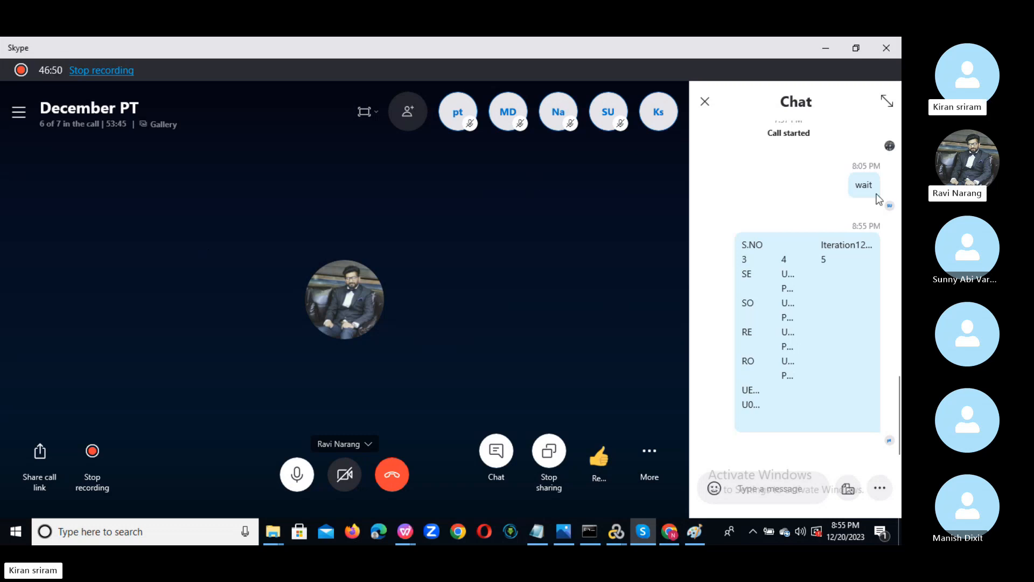
left_click(704, 104)
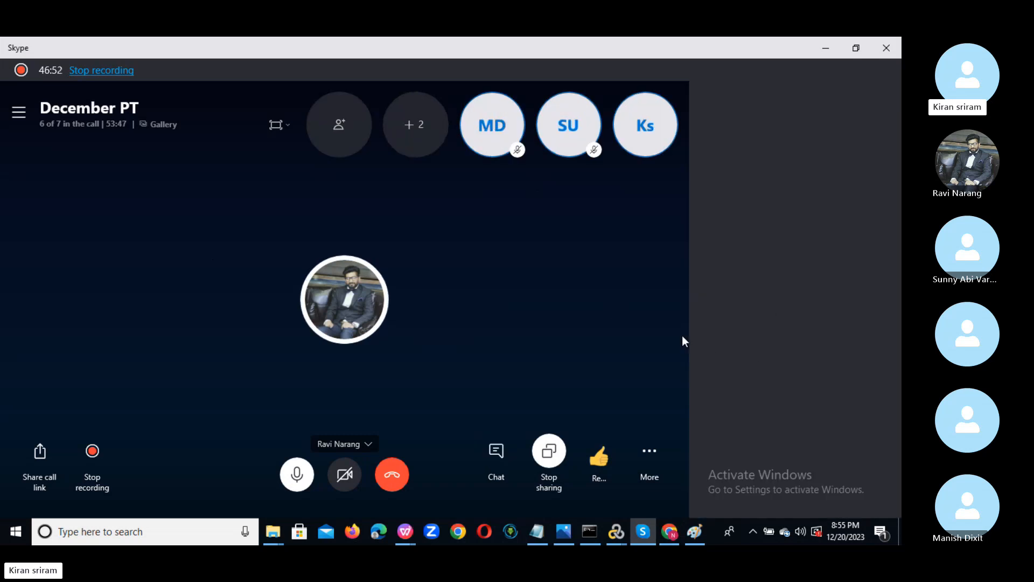